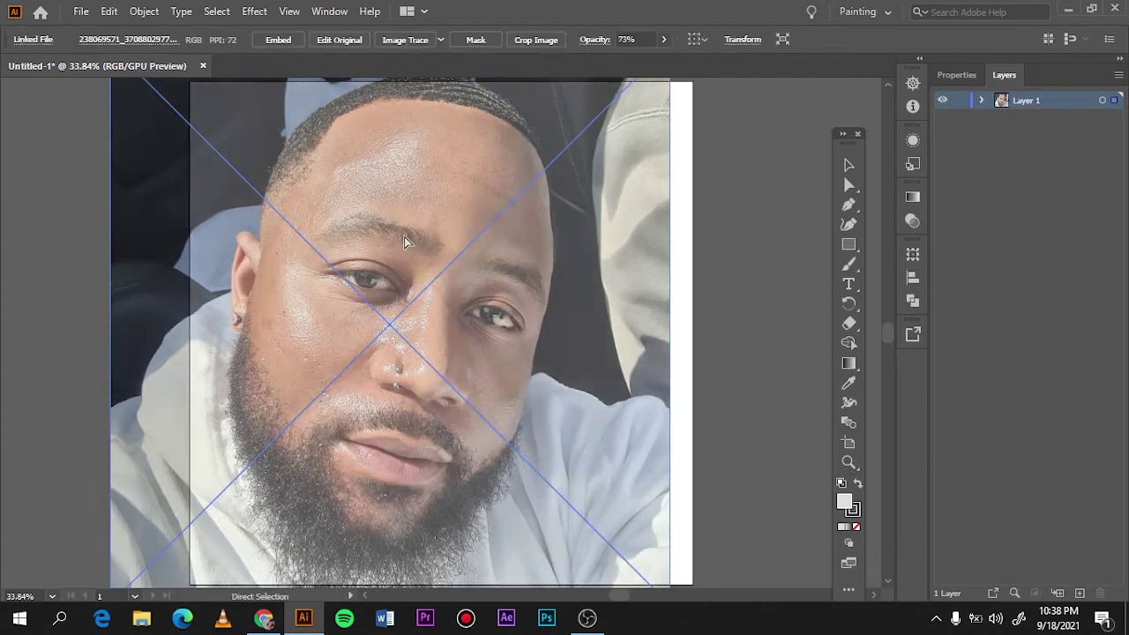
# Step: Resize and centre the face photo so it fits the artboard
pyautogui.scroll(-1, 405, 238)
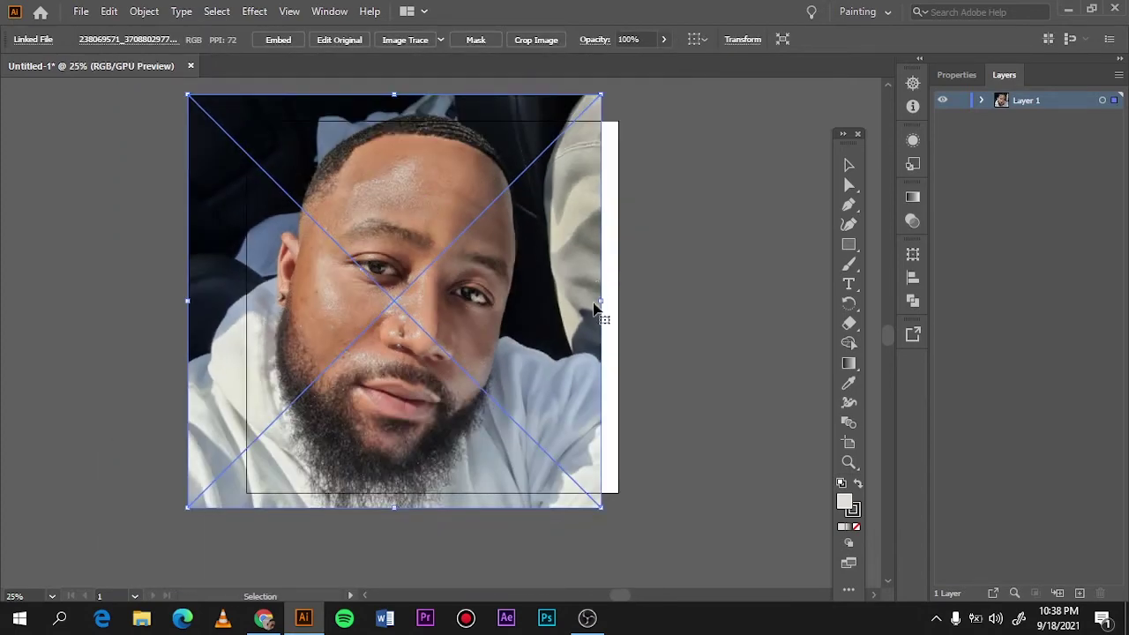
pyautogui.moveTo(596, 307)
pyautogui.mouseDown()
pyautogui.moveTo(567, 301)
pyautogui.moveTo(633, 324)
pyautogui.mouseUp()
pyautogui.scroll(1, 577, 339)
pyautogui.moveTo(489, 318); pyautogui.dragTo(503, 318)
# Step: Lower the photo's opacity and add a new Layer 2 above it
pyautogui.click(664, 39)
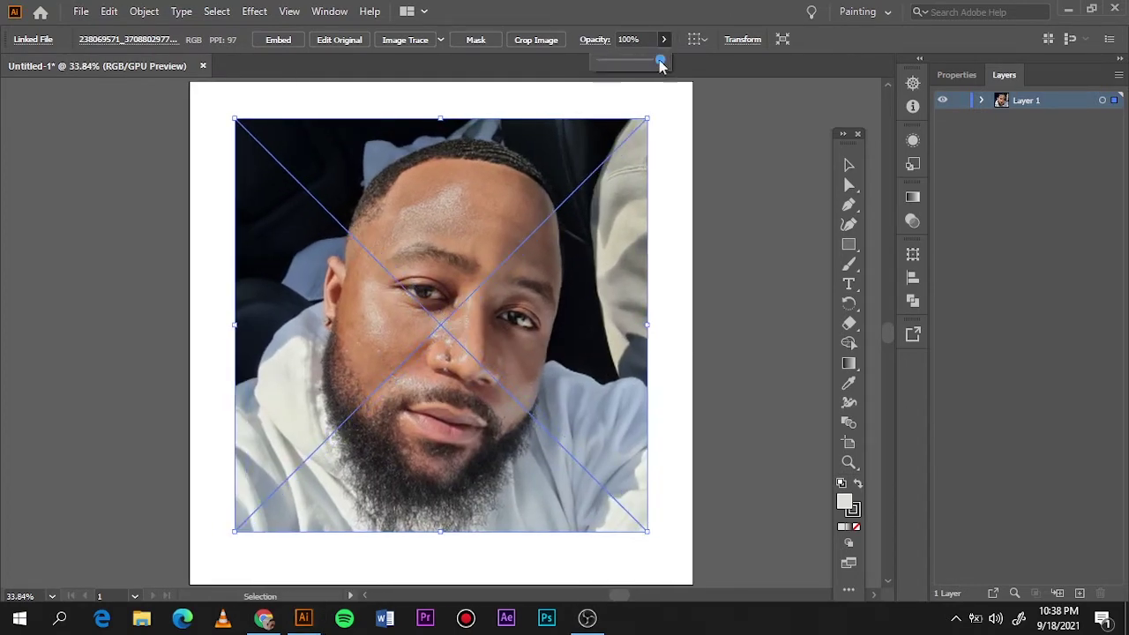
pyautogui.click(759, 210)
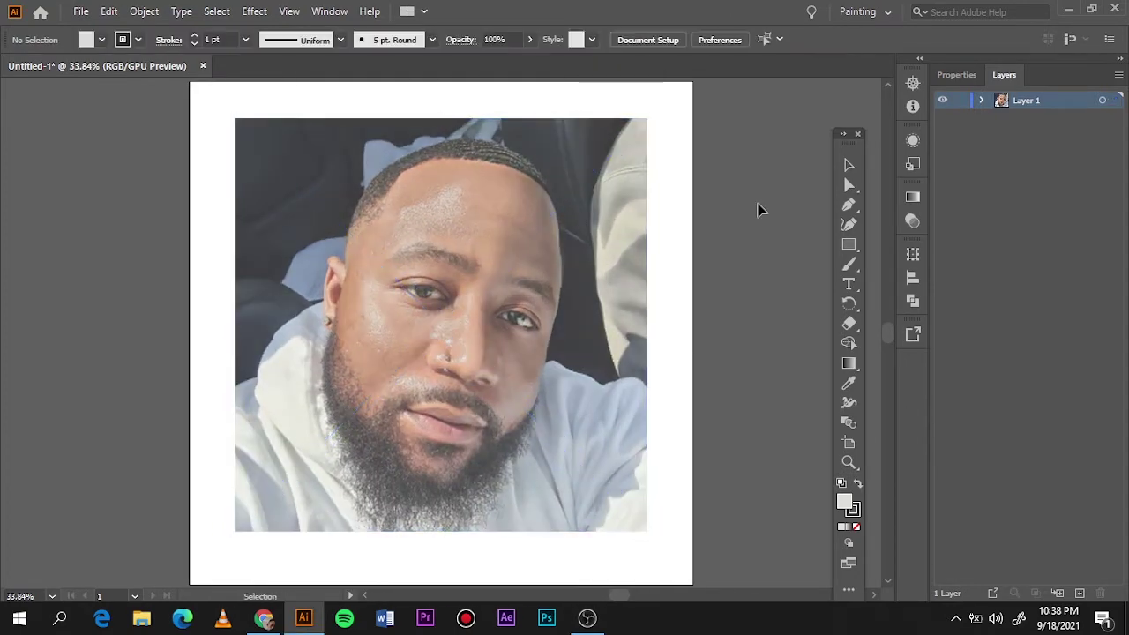
pyautogui.scroll(3, 391, 341)
pyautogui.scroll(-2, 391, 341)
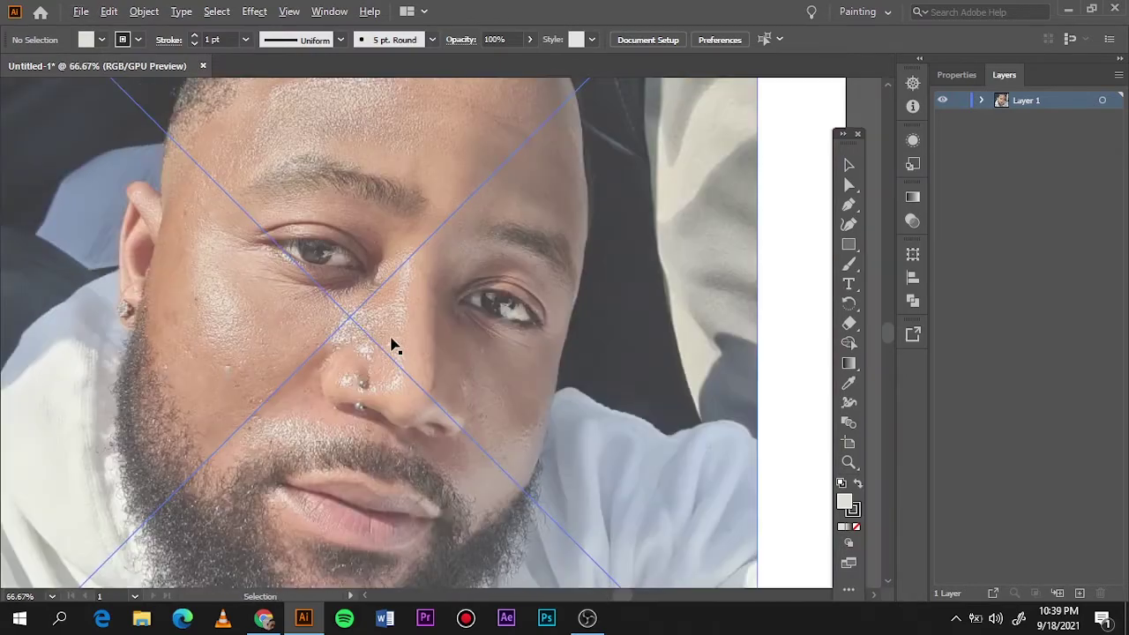
pyautogui.scroll(3, 391, 340)
pyautogui.scroll(-2, 393, 346)
pyautogui.scroll(5, 391, 345)
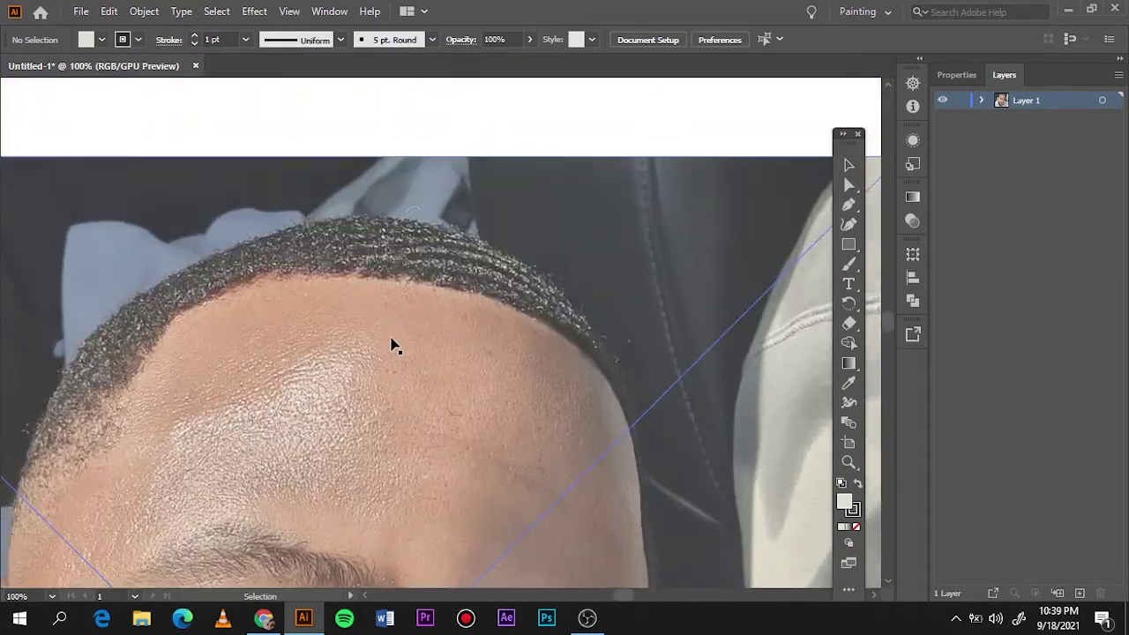
pyautogui.click(1078, 592)
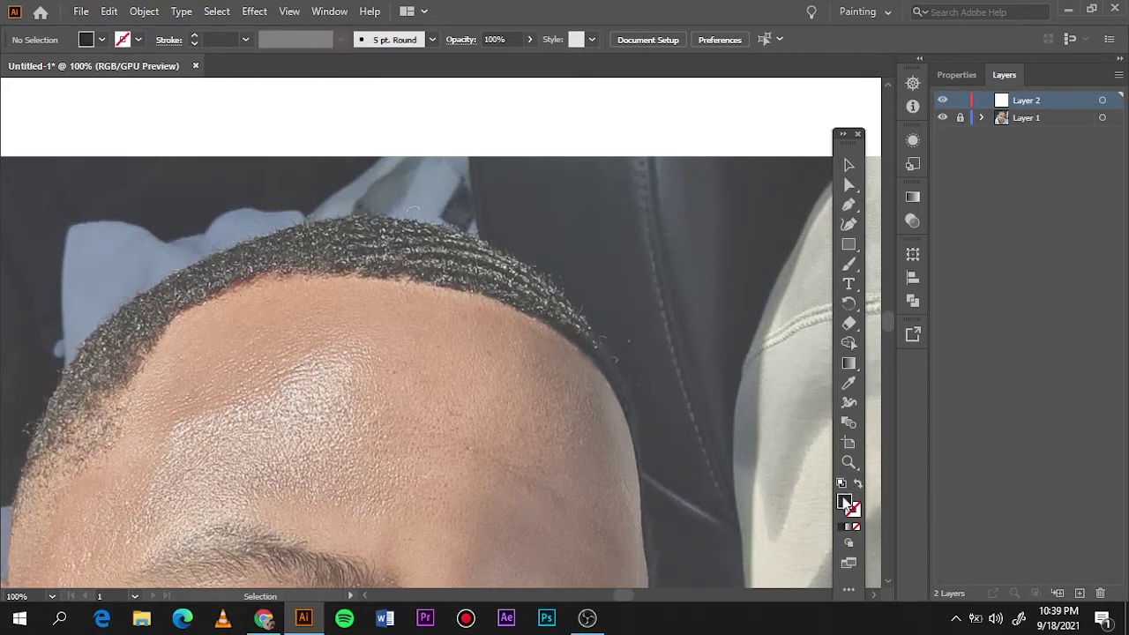
# Step: Set the fill to black and draw a long, flat ellipse above the photo
pyautogui.doubleClick(845, 501)
pyautogui.click(1029, 94)
pyautogui.scroll(5, 794, 220)
pyautogui.moveTo(849, 244); pyautogui.dragTo(920, 289)
pyautogui.click(922, 264)
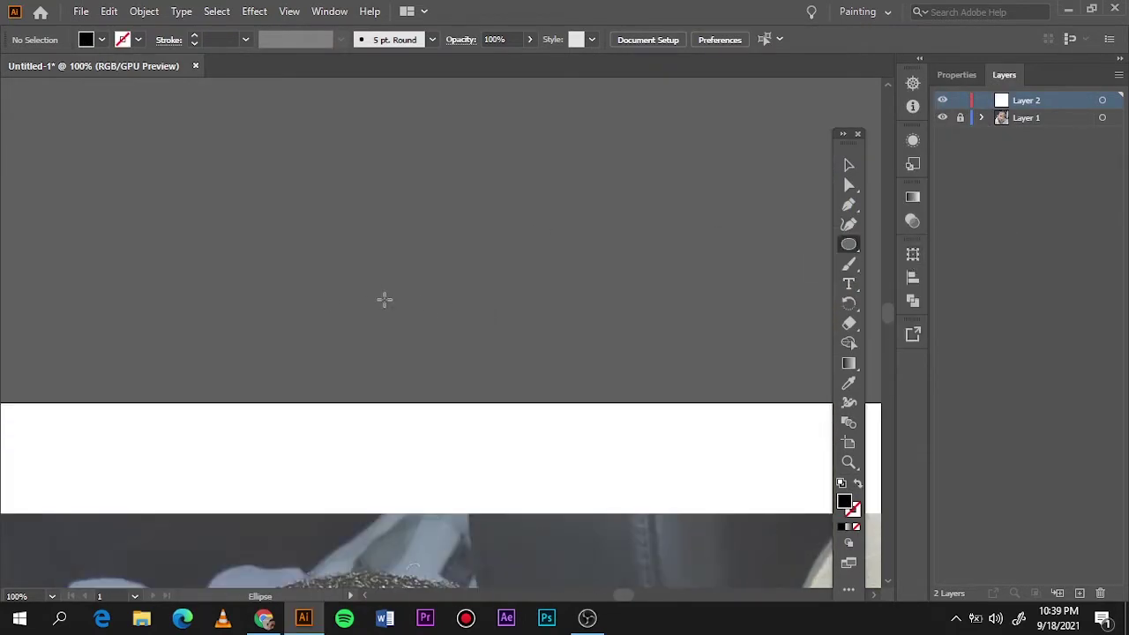
pyautogui.moveTo(153, 324); pyautogui.dragTo(842, 324)
# Step: Save the ellipse as a new Art Brush, ready for Paintbrush tracing
pyautogui.click(432, 40)
pyautogui.click(389, 166)
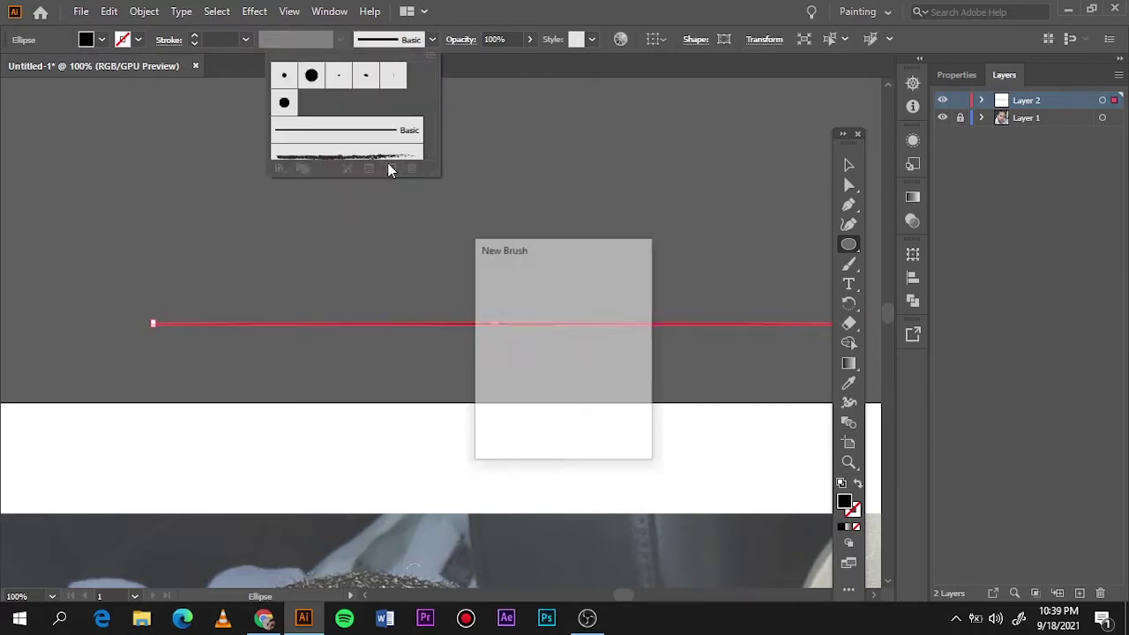
pyautogui.click(526, 432)
pyautogui.click(690, 525)
pyautogui.click(848, 265)
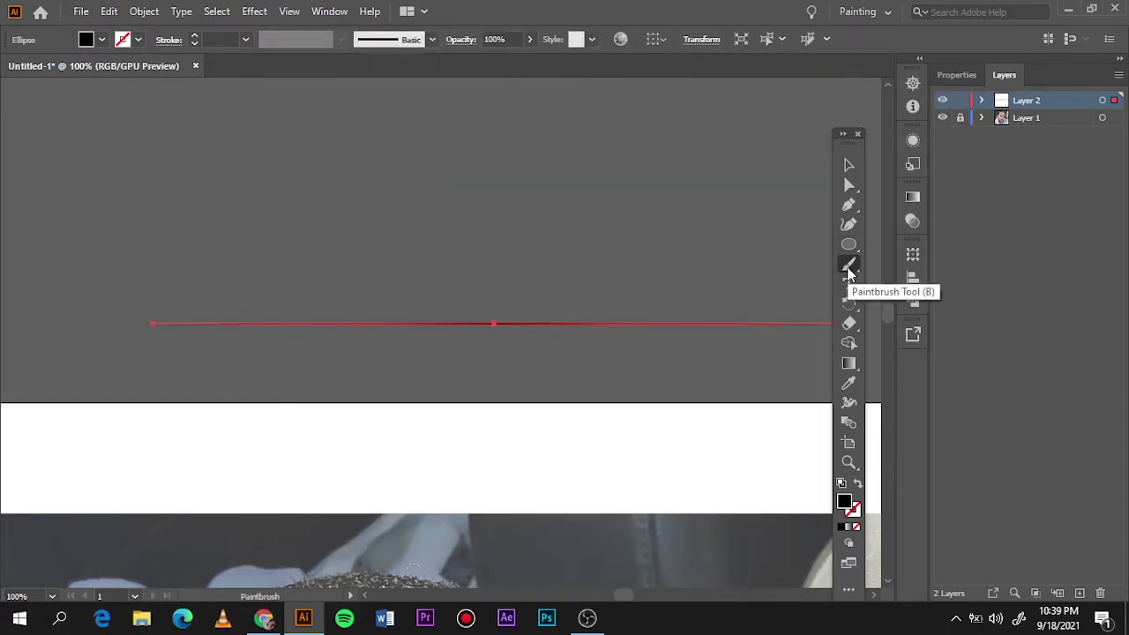
pyautogui.scroll(3, 673, 290)
pyautogui.scroll(2, 331, 310)
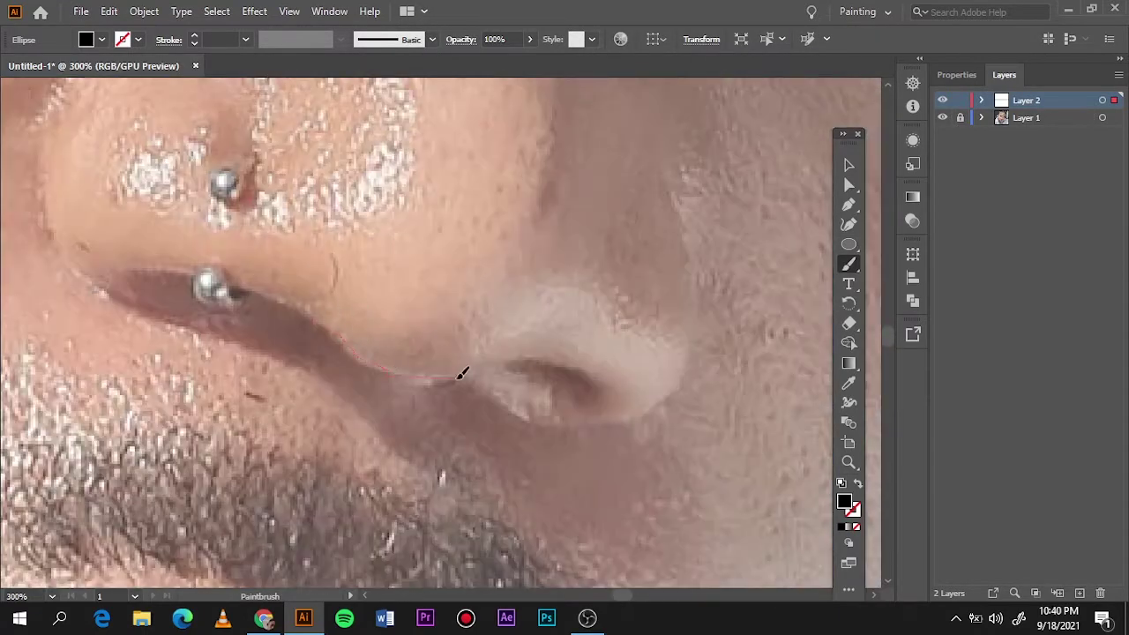
# Step: Trace the nostril's lower edge and the outer curve of the nose wing
pyautogui.moveTo(460, 376); pyautogui.dragTo(604, 397)
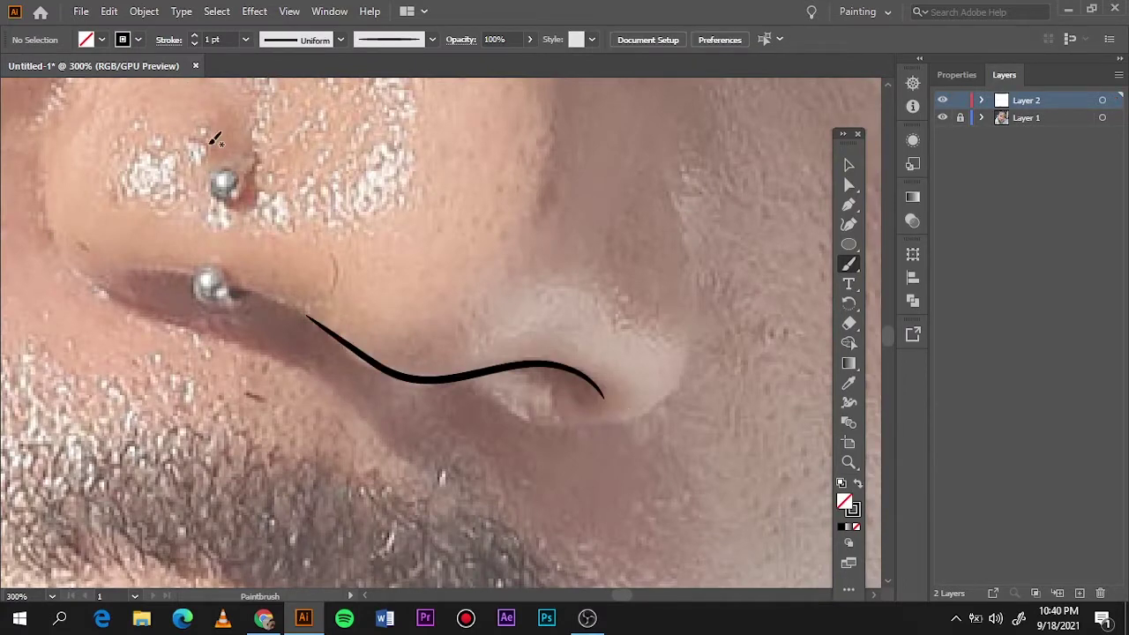
pyautogui.moveTo(657, 405); pyautogui.dragTo(671, 179)
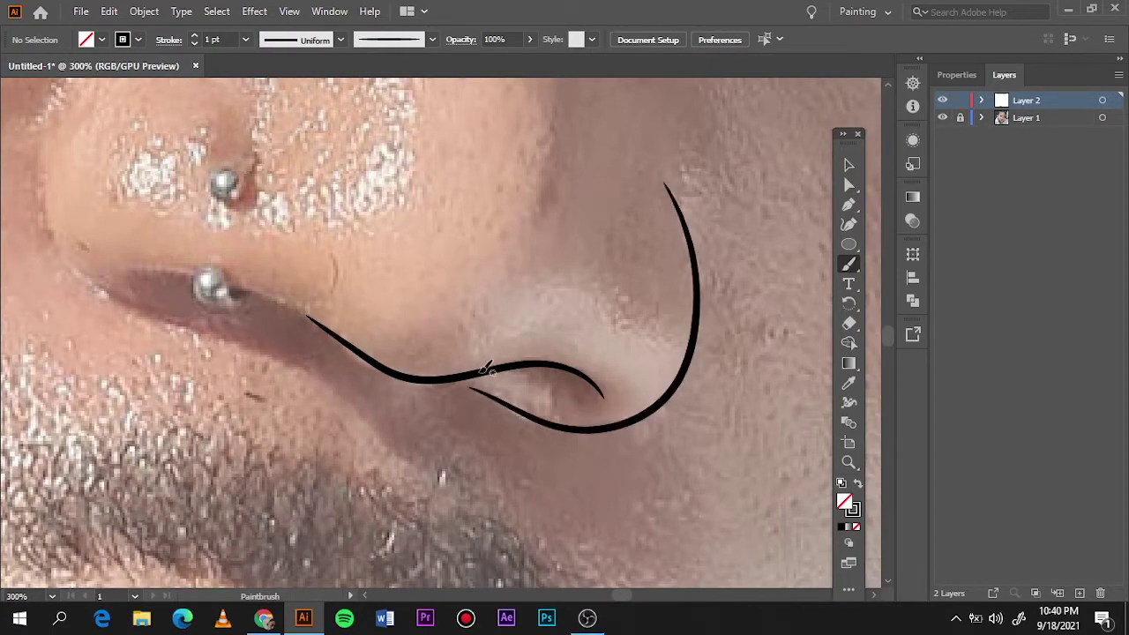
pyautogui.moveTo(485, 369); pyautogui.dragTo(605, 397)
pyautogui.scroll(3, 504, 403)
pyautogui.scroll(-2, 520, 388)
pyautogui.scroll(-3, 529, 383)
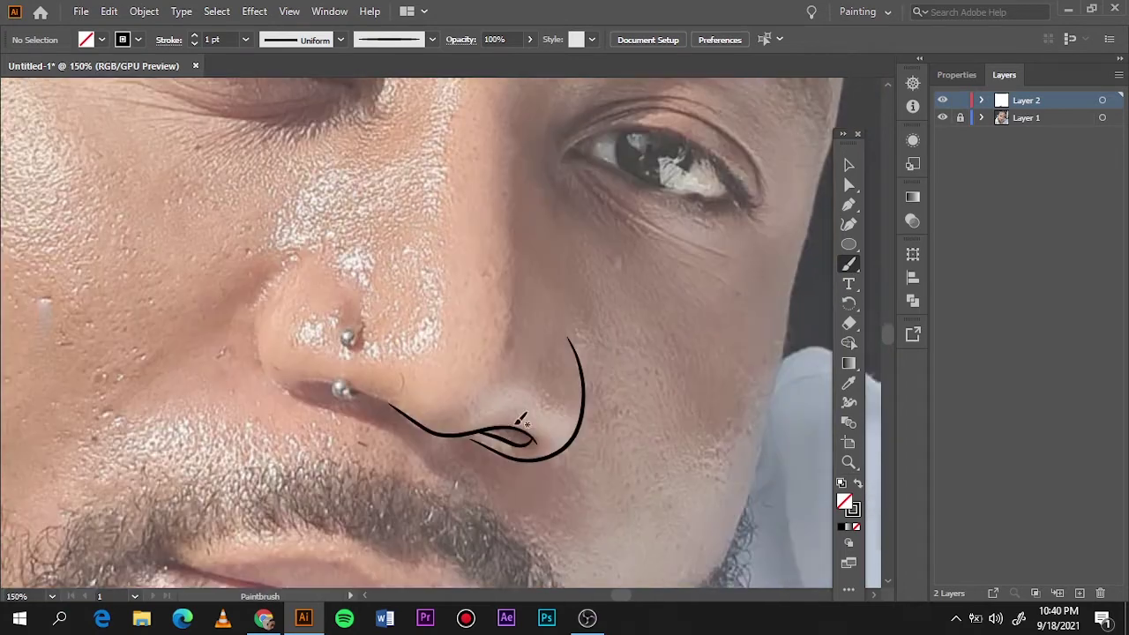
pyautogui.scroll(1, 521, 422)
pyautogui.scroll(2, 441, 415)
pyautogui.scroll(2, 353, 406)
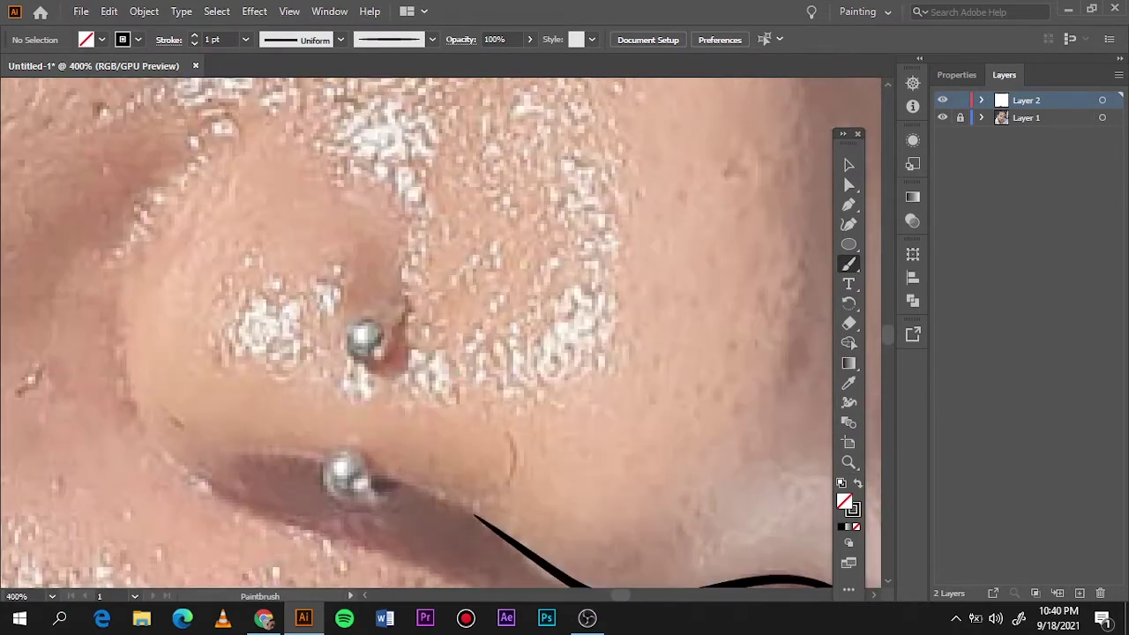
# Step: Trace the left side of the nose, its nostril hook and a curl around the lower piercing
pyautogui.moveTo(126, 320); pyautogui.dragTo(281, 508)
pyautogui.moveTo(277, 450); pyautogui.dragTo(319, 464)
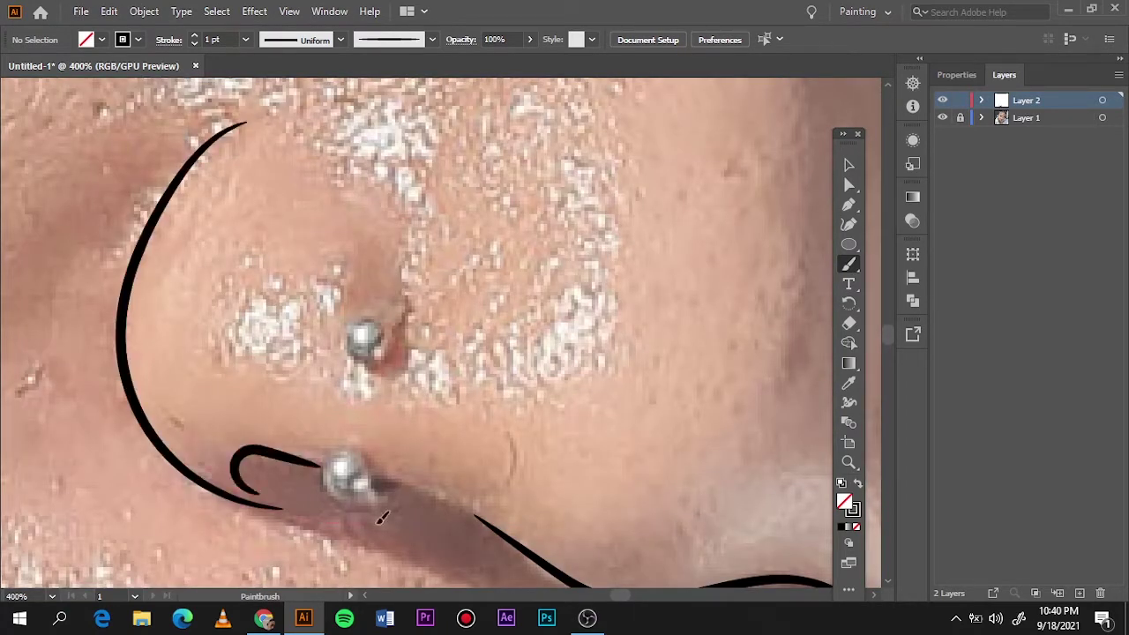
pyautogui.moveTo(390, 485); pyautogui.dragTo(510, 533)
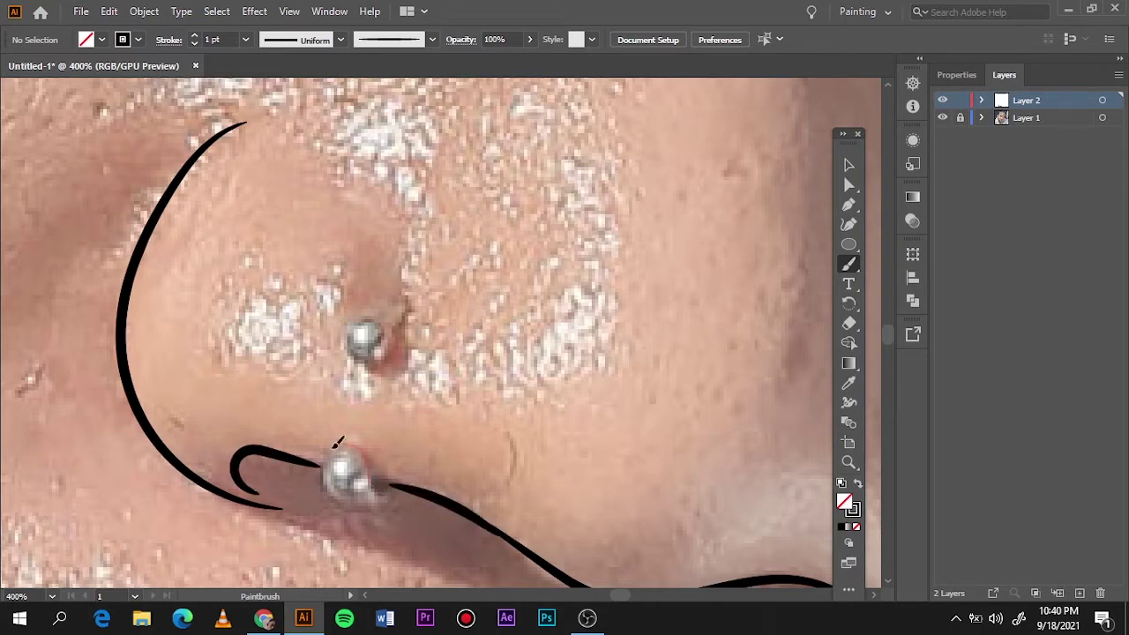
pyautogui.moveTo(400, 484); pyautogui.dragTo(392, 476)
pyautogui.press('super')
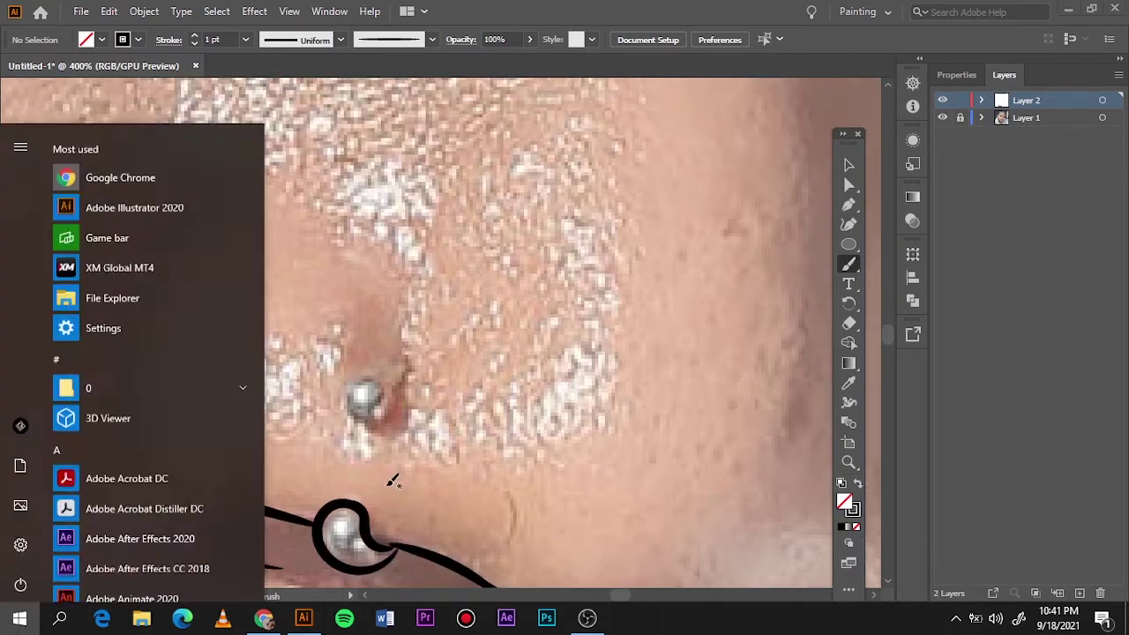
pyautogui.scroll(2, 391, 474)
# Step: Thicken the nostril line and curl a stroke around the upper piercing
pyautogui.moveTo(344, 372); pyautogui.dragTo(649, 525)
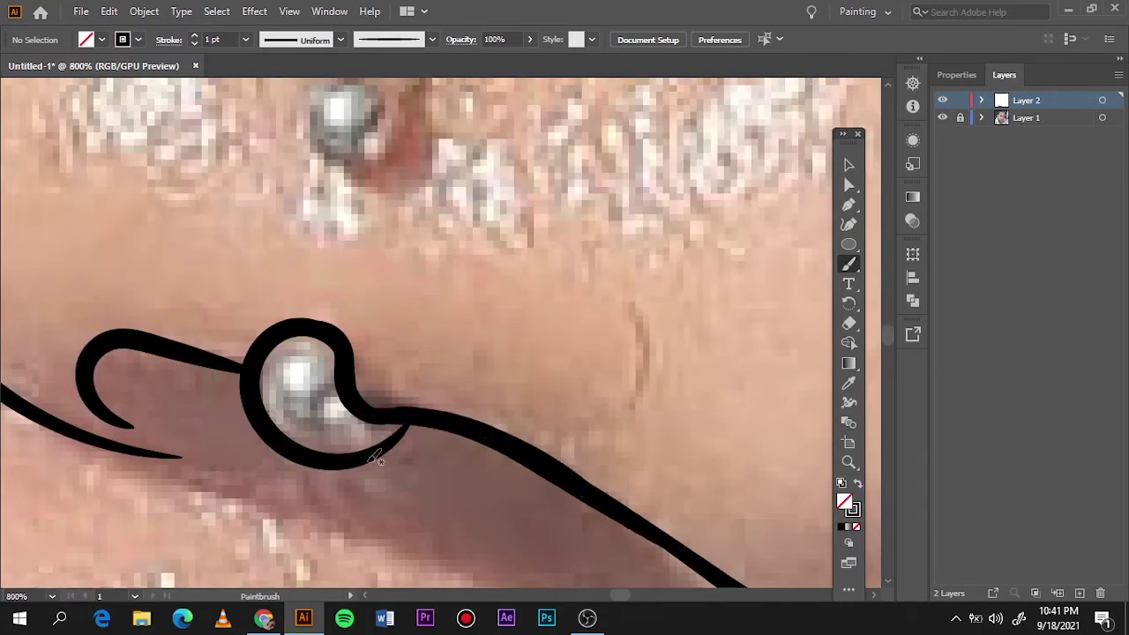
pyautogui.scroll(-1, 374, 189)
pyautogui.scroll(-1, 363, 181)
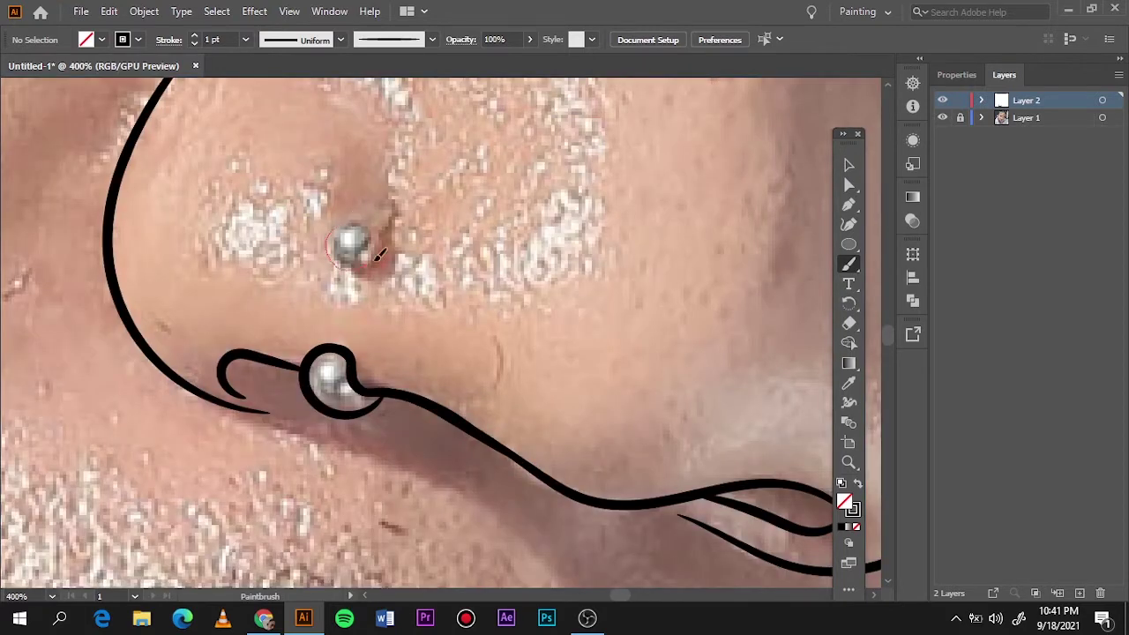
pyautogui.moveTo(380, 256); pyautogui.dragTo(392, 192)
pyautogui.hotkey('ctrl', 'z')
pyautogui.moveTo(388, 232); pyautogui.dragTo(381, 204)
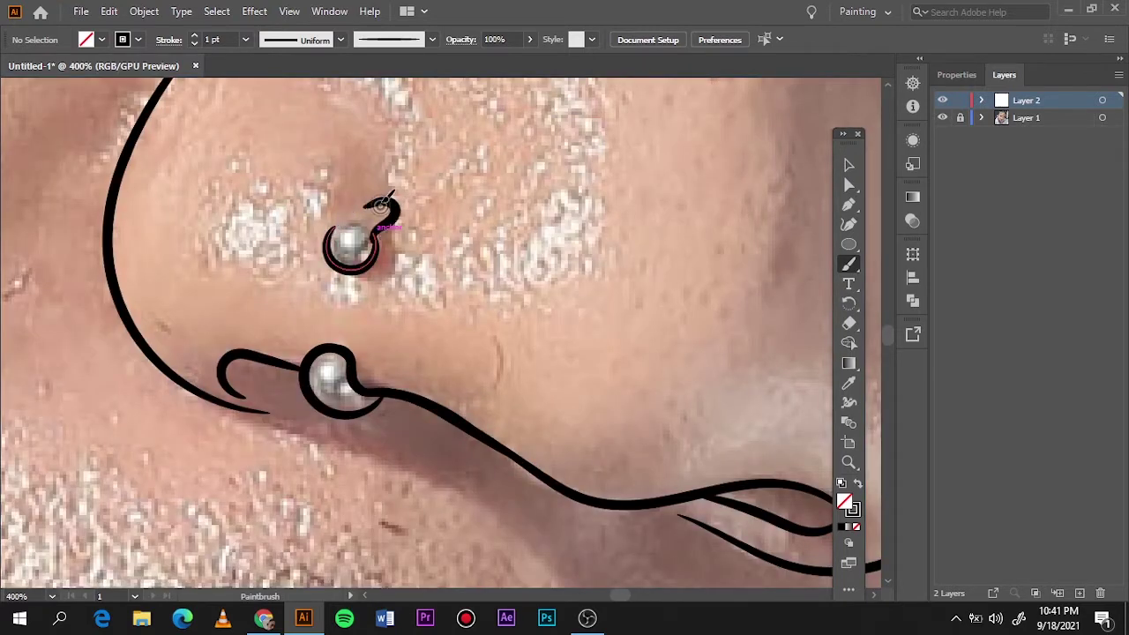
pyautogui.hotkey('ctrl', '0')
pyautogui.scroll(3, 489, 327)
# Step: Trace the nose line running beside the right eye
pyautogui.scroll(1, 489, 326)
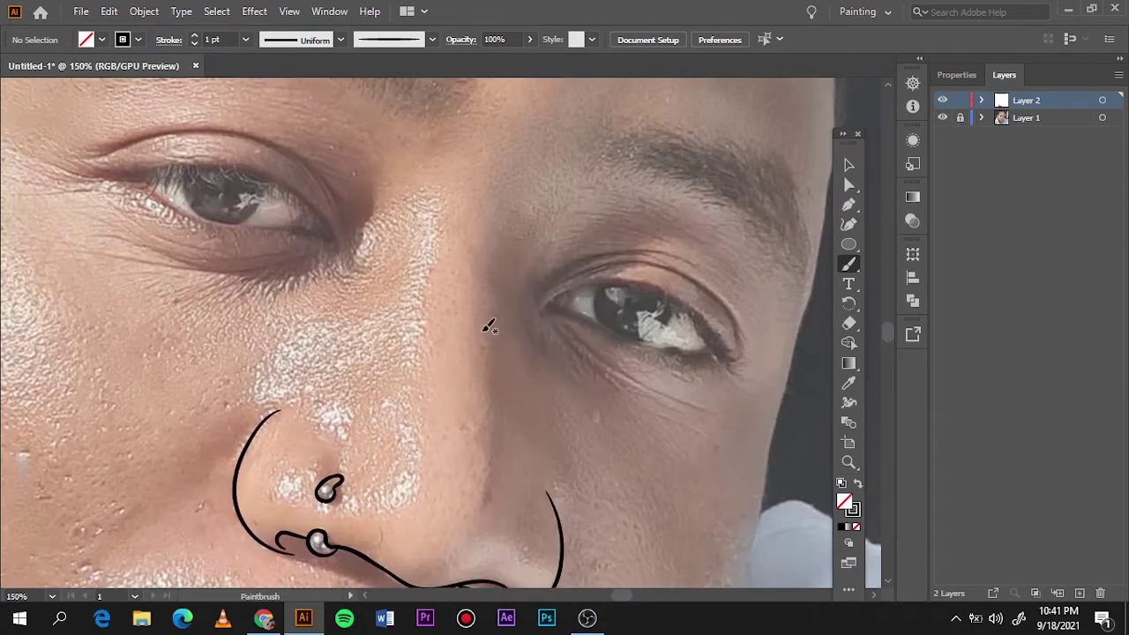
pyautogui.moveTo(386, 203); pyautogui.dragTo(390, 252)
pyautogui.hotkey('ctrl', 'z')
pyautogui.moveTo(536, 260); pyautogui.dragTo(527, 344)
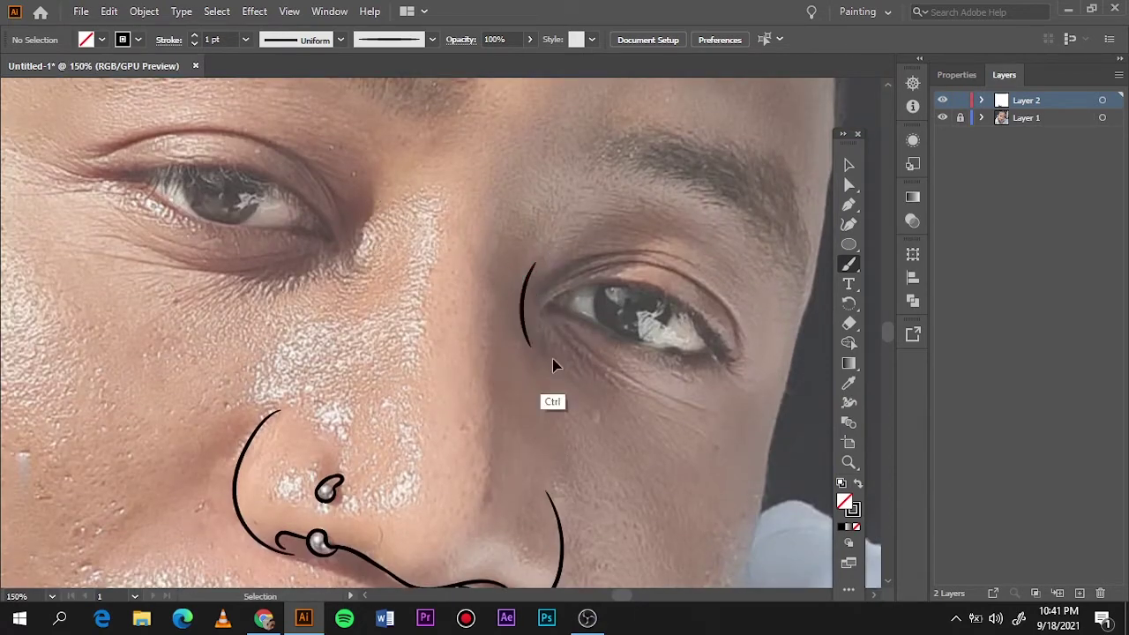
pyautogui.scroll(2, 550, 344)
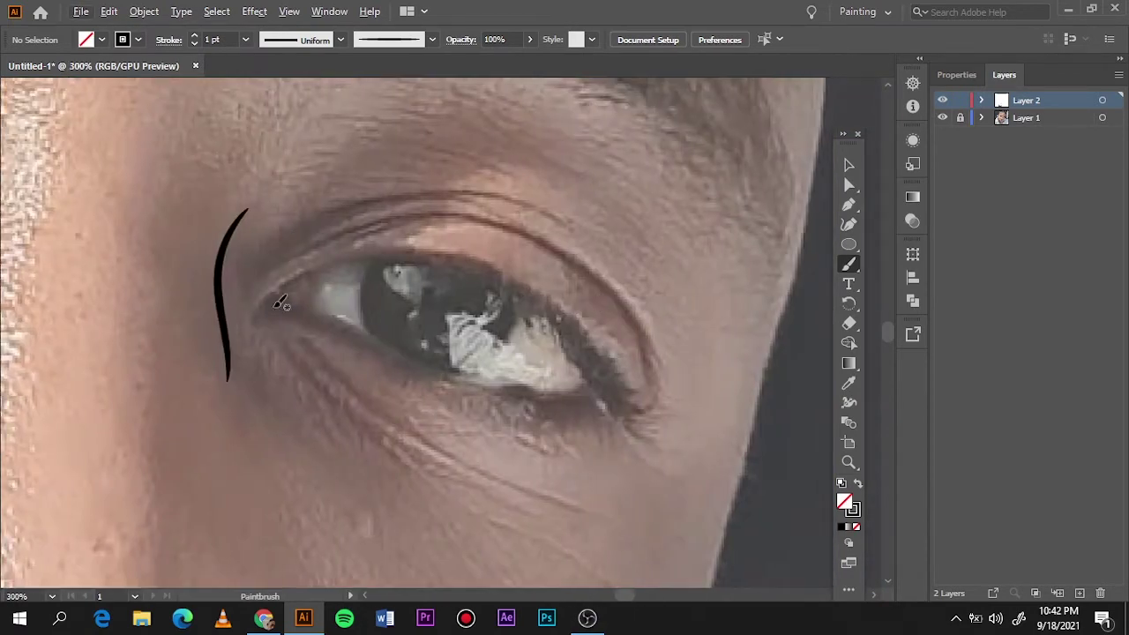
# Step: Trace the right eye's lower and upper eyelids and both iris edges
pyautogui.moveTo(529, 398); pyautogui.dragTo(629, 388)
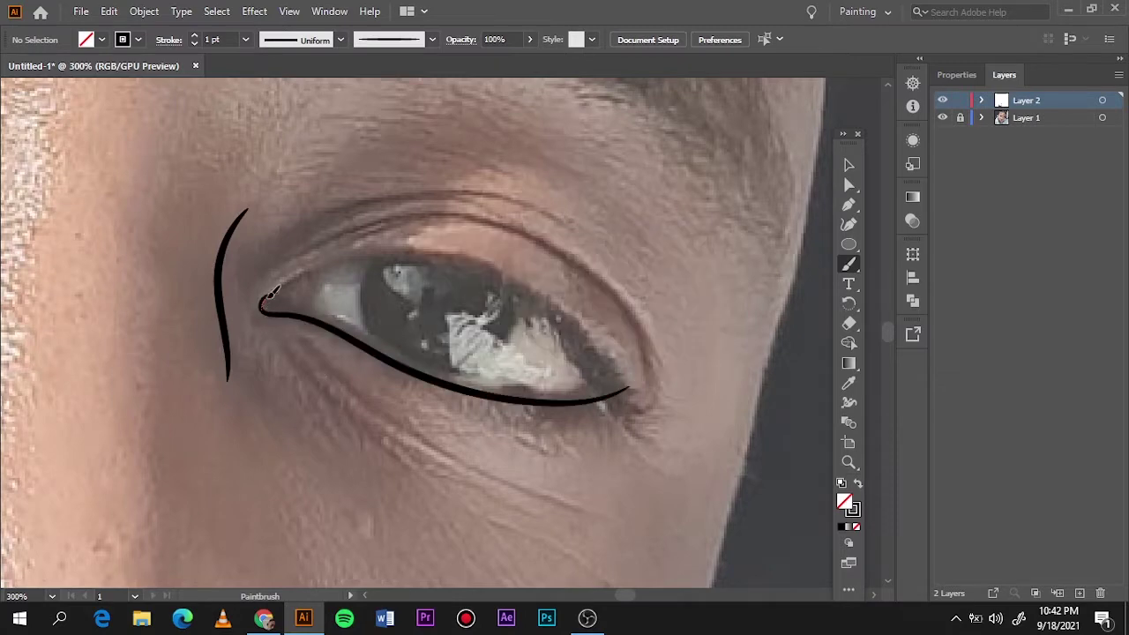
pyautogui.moveTo(561, 310); pyautogui.dragTo(619, 390)
pyautogui.moveTo(314, 321)
pyautogui.mouseDown()
pyautogui.moveTo(310, 279)
pyautogui.moveTo(388, 363)
pyautogui.mouseUp()
pyautogui.hotkey('ctrl', 'z')
pyautogui.scroll(2, 487, 372)
pyautogui.moveTo(289, 137); pyautogui.dragTo(380, 388)
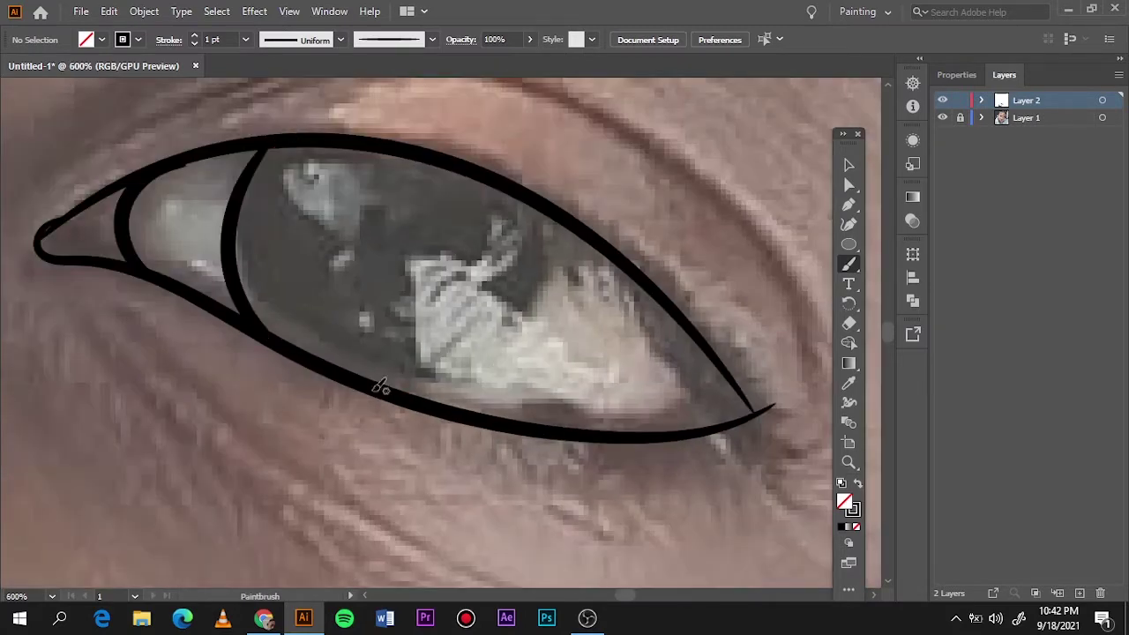
pyautogui.moveTo(527, 296); pyautogui.dragTo(419, 397)
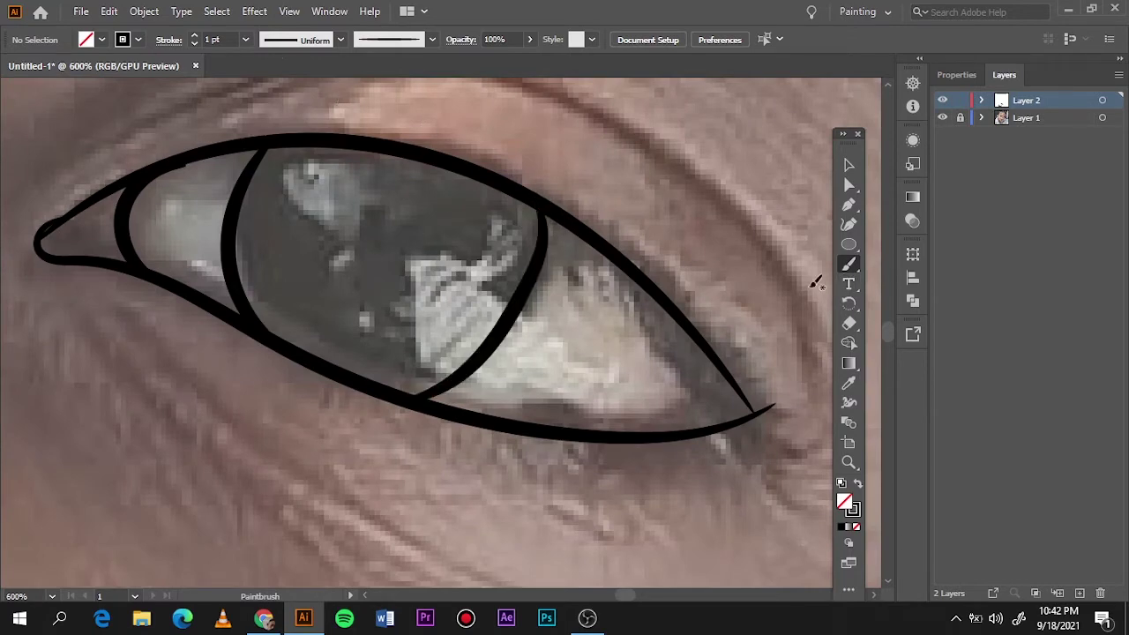
# Step: Draw the eyelid crease lines to the outer corner at 0.75 pt stroke
pyautogui.scroll(3, 526, 317)
pyautogui.click(245, 39)
pyautogui.click(265, 97)
pyautogui.moveTo(126, 179); pyautogui.dragTo(630, 157)
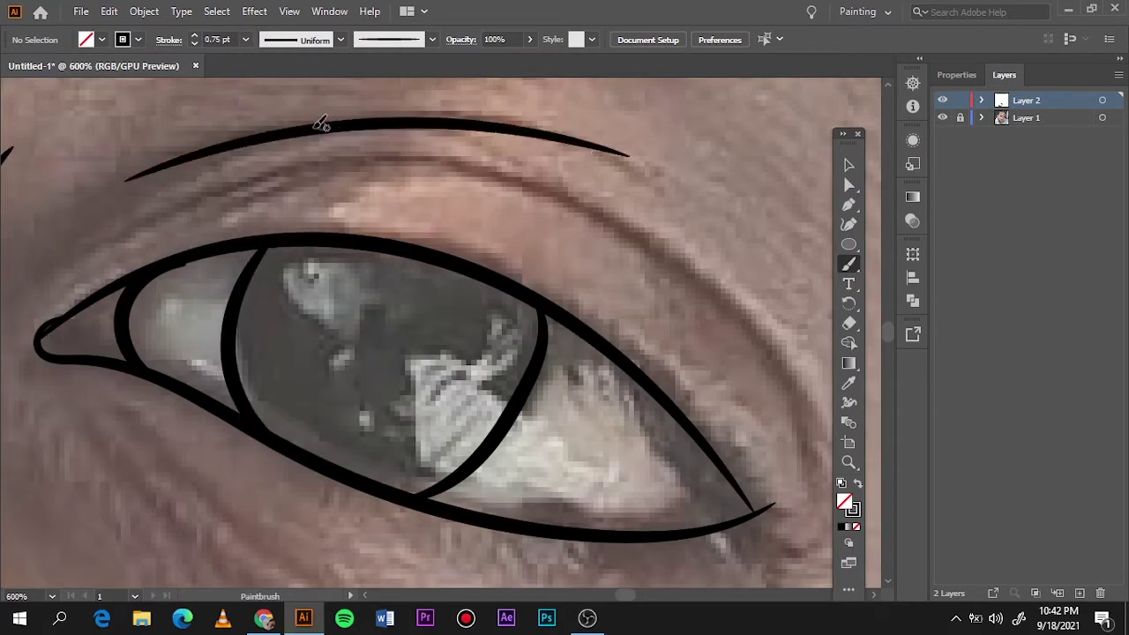
pyautogui.moveTo(326, 128)
pyautogui.mouseDown()
pyautogui.moveTo(536, 157)
pyautogui.moveTo(88, 251)
pyautogui.mouseUp()
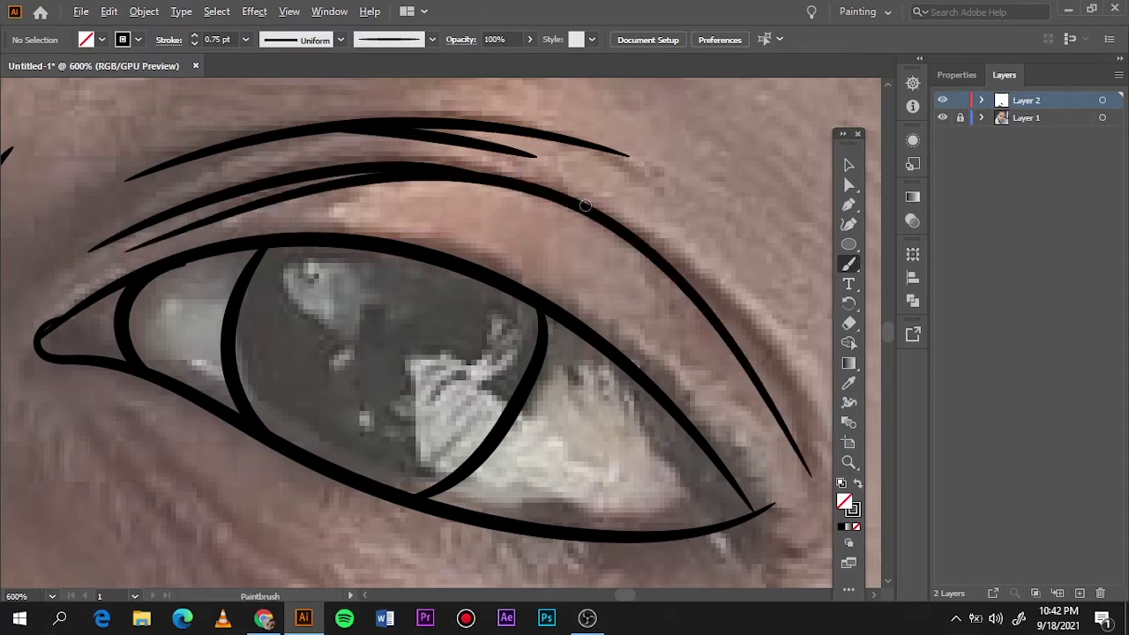
pyautogui.scroll(-1, 346, 212)
pyautogui.moveTo(672, 394); pyautogui.dragTo(491, 195)
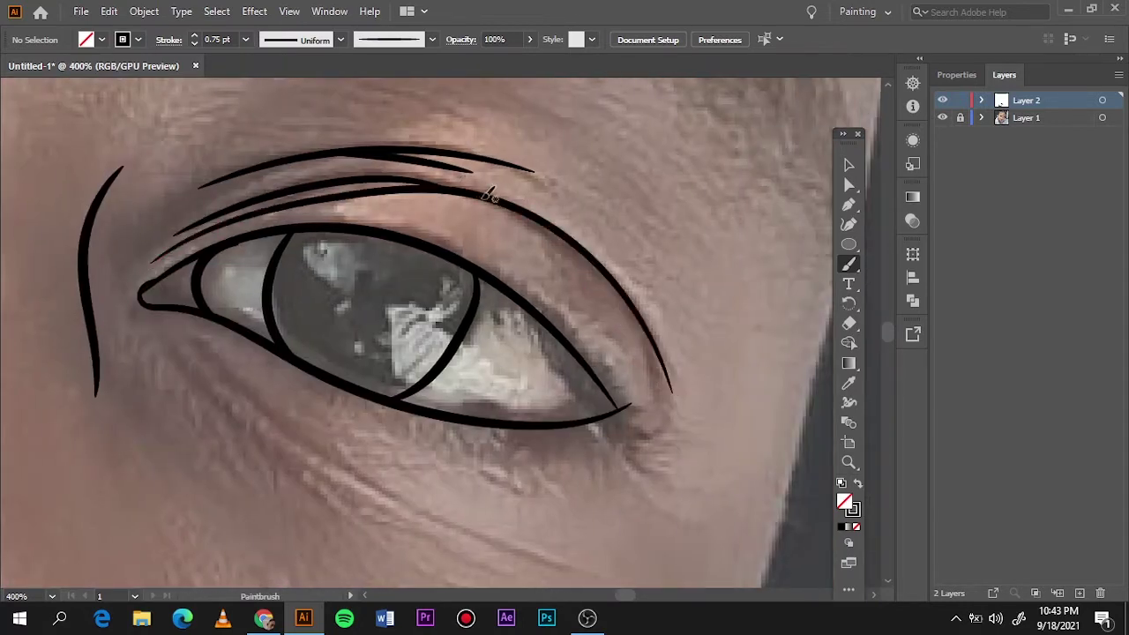
# Step: Draw the fine line under the eye at 0.5 pt stroke
pyautogui.scroll(-3, 662, 385)
pyautogui.click(246, 38)
pyautogui.click(264, 90)
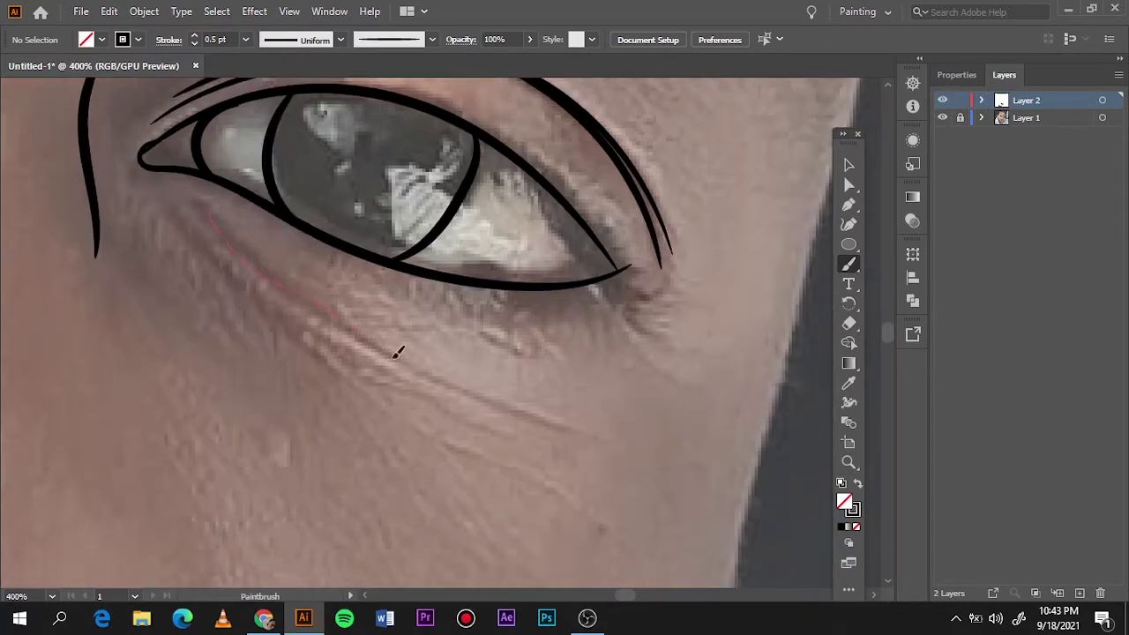
pyautogui.moveTo(564, 420)
pyautogui.mouseDown()
pyautogui.moveTo(206, 233)
pyautogui.moveTo(302, 328)
pyautogui.moveTo(515, 453)
pyautogui.mouseUp()
# Step: Trace the upper and lower lip outlines at 1 pt stroke
pyautogui.hotkey('ctrl', '0')
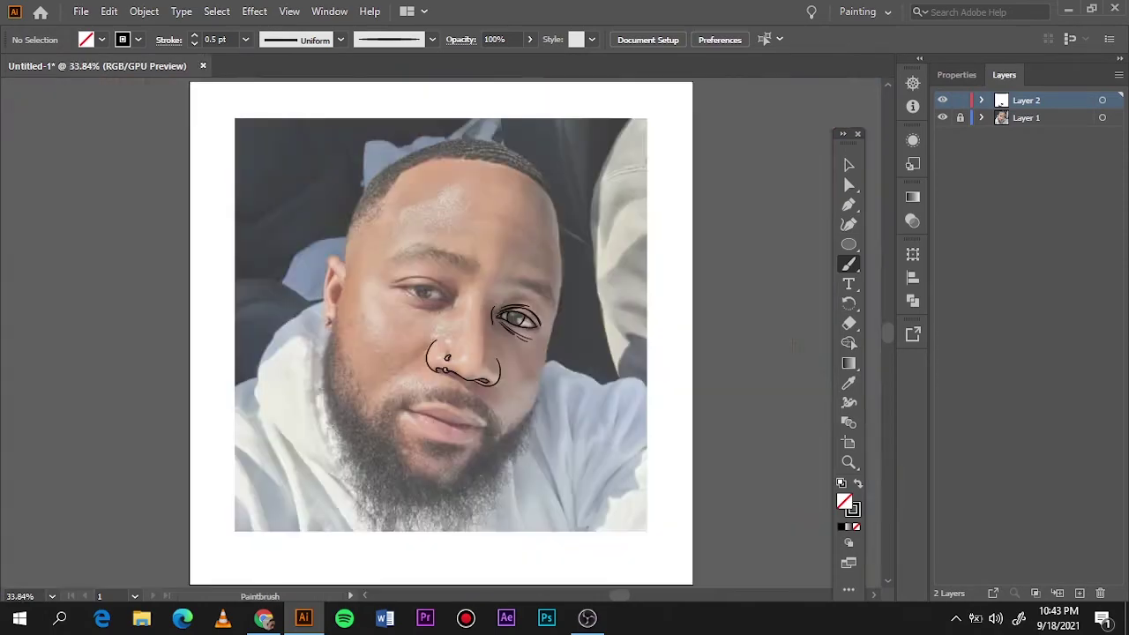
pyautogui.scroll(5, 322, 427)
pyautogui.scroll(2, 321, 424)
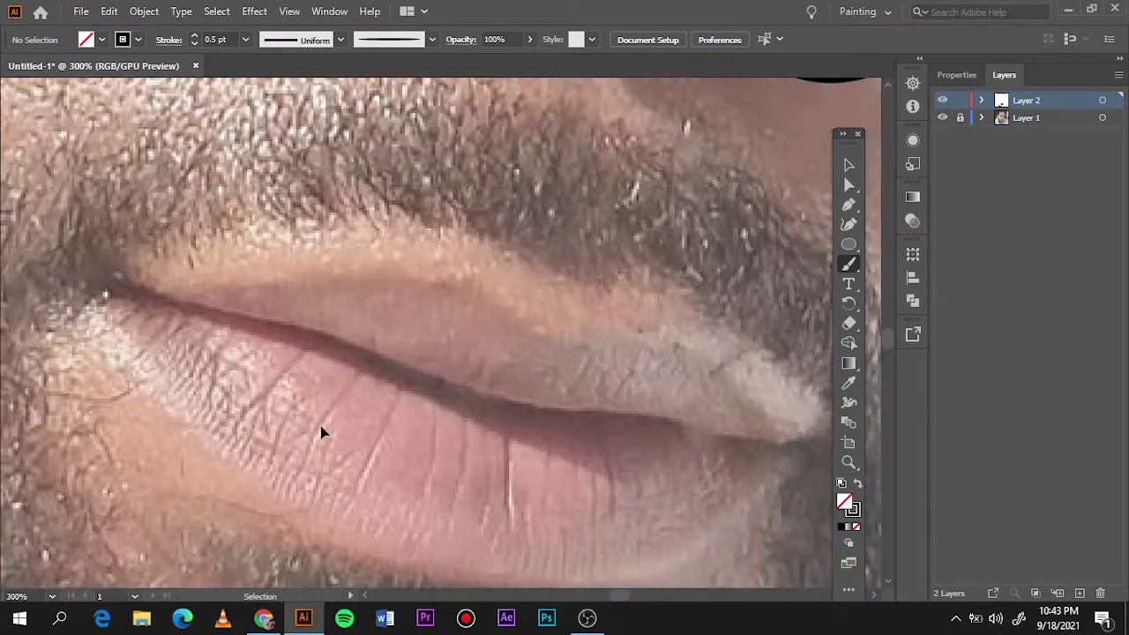
pyautogui.click(246, 39)
pyautogui.click(264, 126)
pyautogui.moveTo(72, 208); pyautogui.dragTo(225, 207)
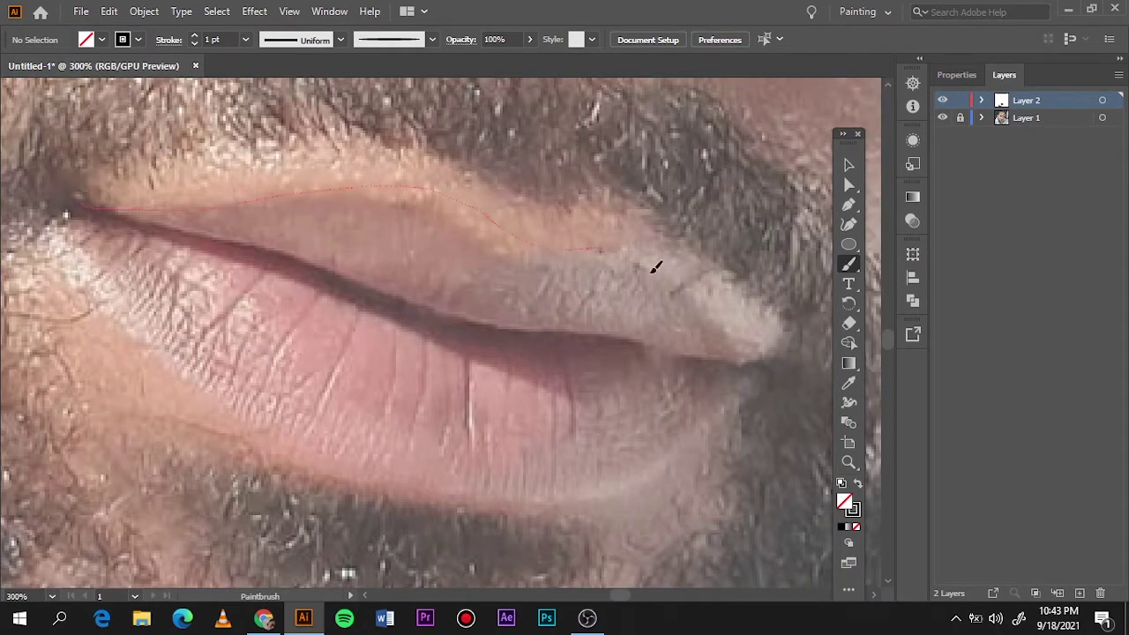
pyautogui.moveTo(655, 267); pyautogui.dragTo(745, 366)
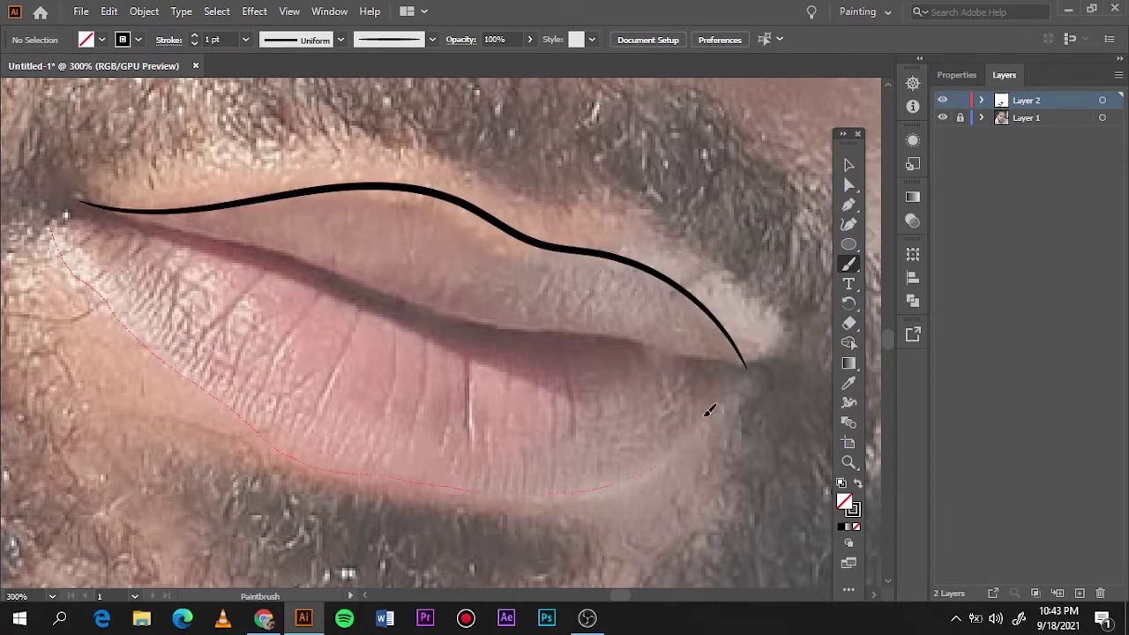
pyautogui.moveTo(710, 411); pyautogui.dragTo(746, 368)
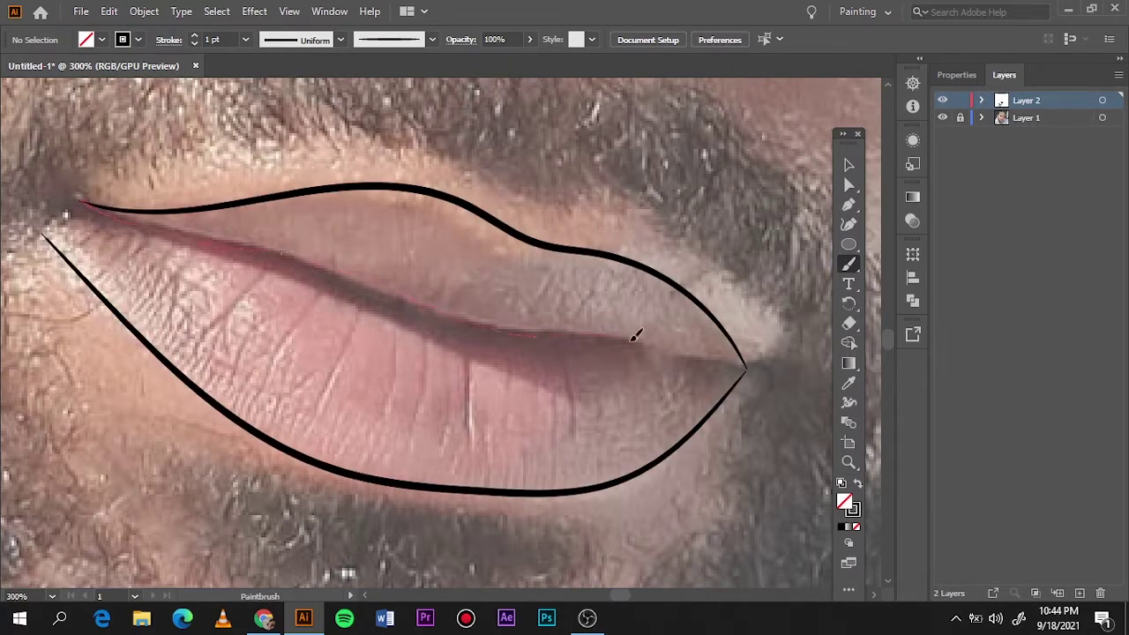
# Step: Draw the line between the lips, extending it to the corner
pyautogui.moveTo(633, 335); pyautogui.dragTo(745, 369)
pyautogui.hotkey('ctrl', 'z')
pyautogui.hotkey('ctrl', '+')
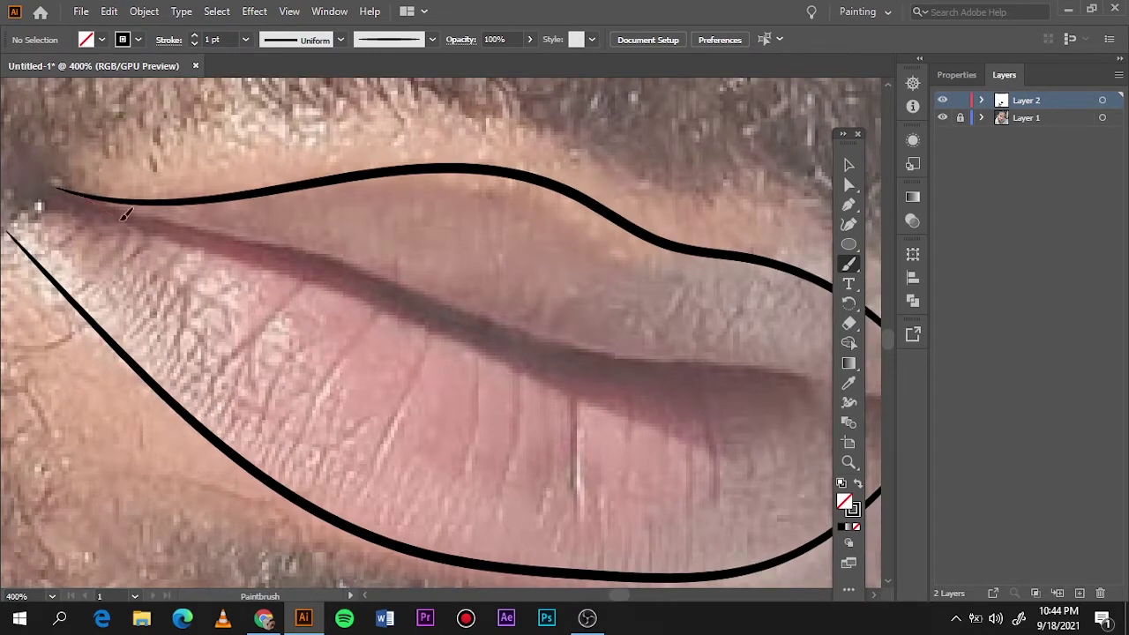
pyautogui.moveTo(62, 192)
pyautogui.mouseDown()
pyautogui.moveTo(681, 368)
pyautogui.moveTo(798, 377)
pyautogui.mouseUp()
pyautogui.hotkey('ctrl', 'z')
pyautogui.hscroll(5, 441, 362)
pyautogui.moveTo(313, 364); pyautogui.dragTo(352, 365)
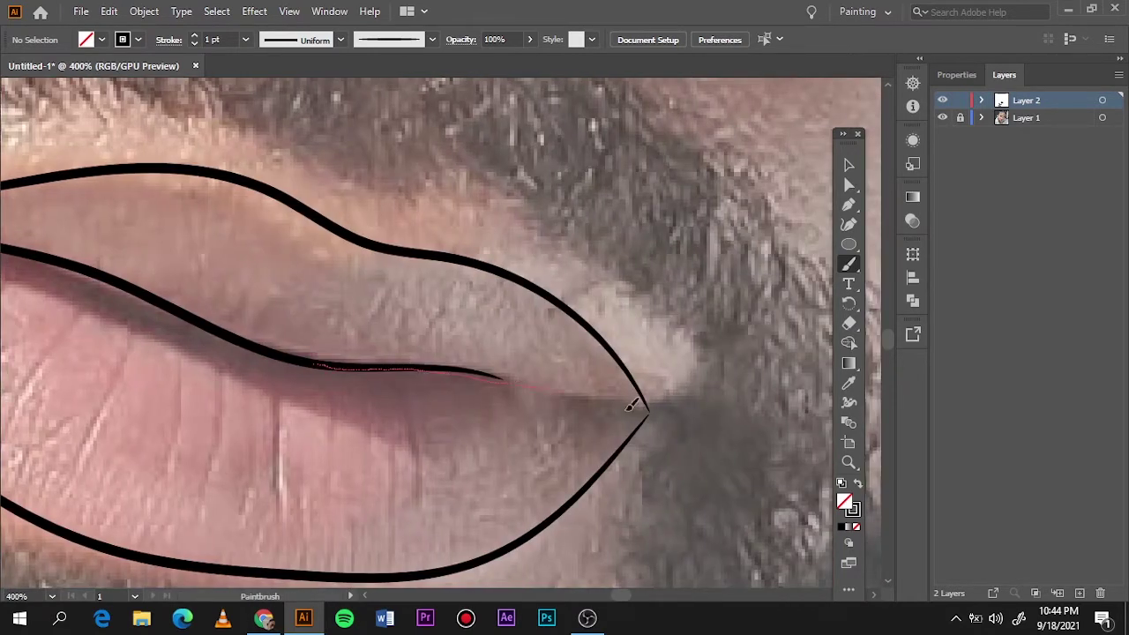
pyautogui.moveTo(631, 406); pyautogui.dragTo(647, 408)
pyautogui.hotkey('ctrl', '-')
pyautogui.hotkey('ctrl', '+')
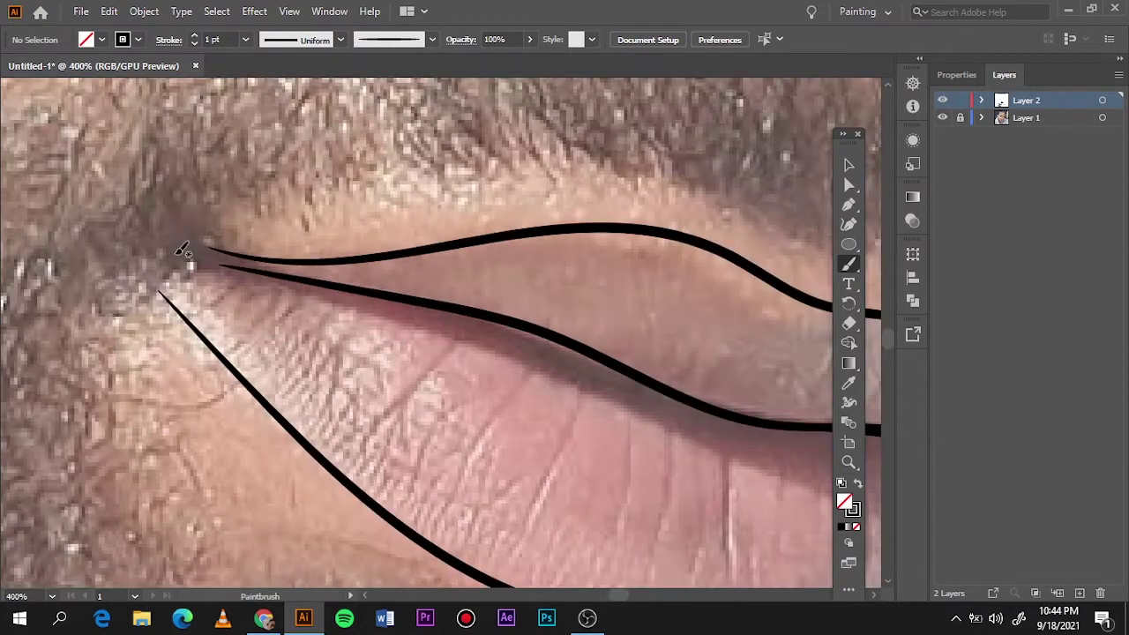
# Step: Reshape the lower lip's end with Direct Selection so it meets the left corner
pyautogui.press('a')
pyautogui.moveTo(167, 287); pyautogui.dragTo(201, 340)
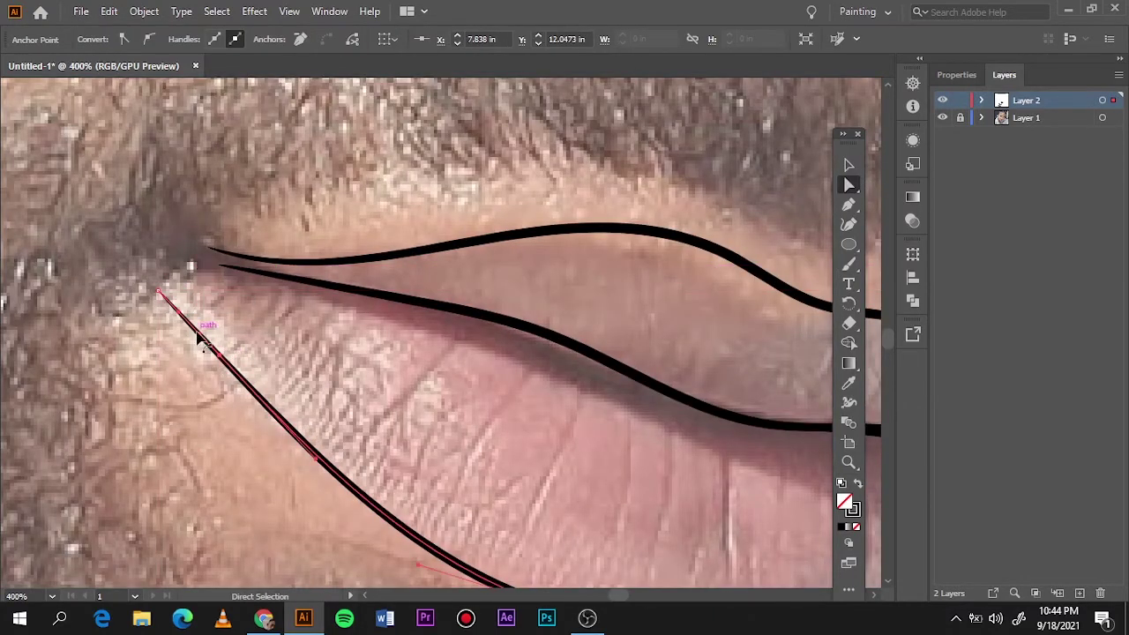
pyautogui.moveTo(159, 291); pyautogui.dragTo(204, 265)
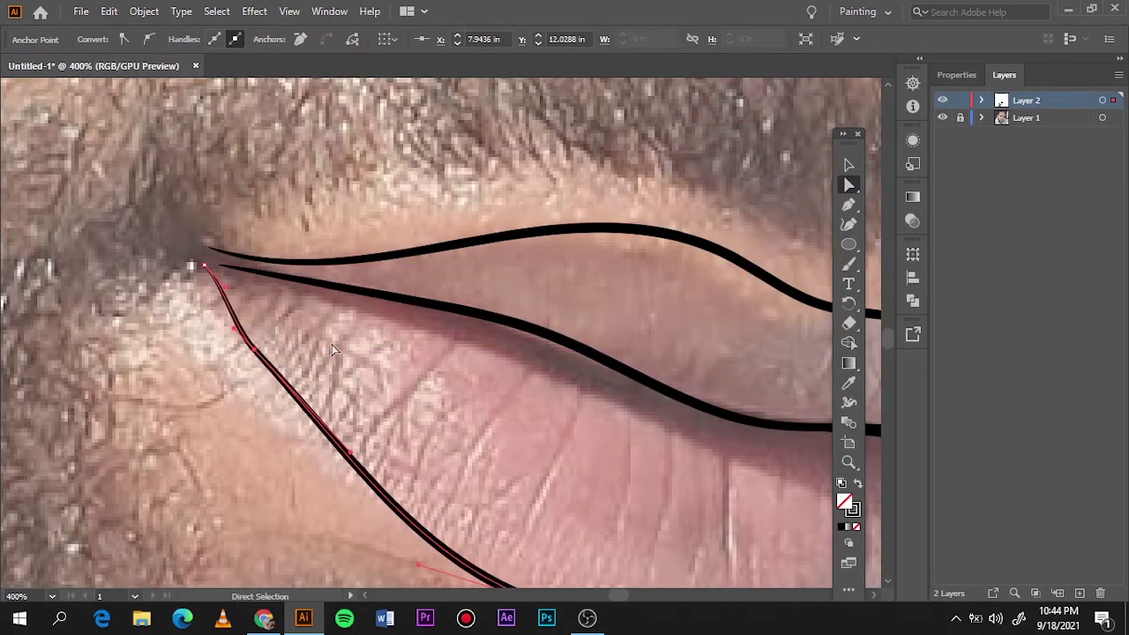
pyautogui.moveTo(258, 351); pyautogui.dragTo(264, 353)
pyautogui.click(383, 369)
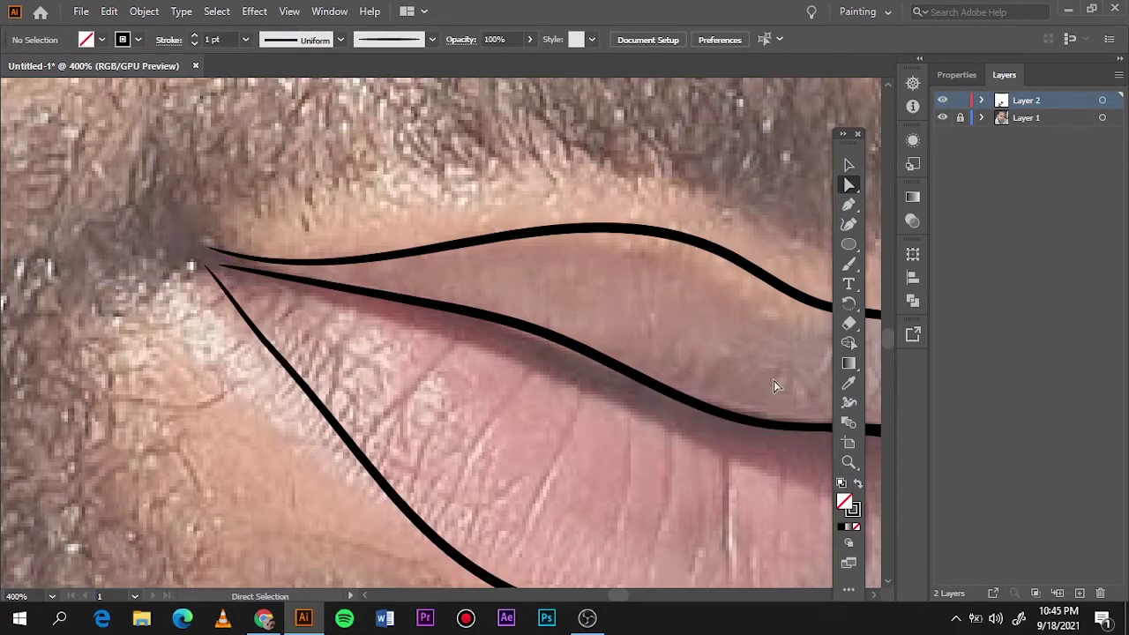
pyautogui.hotkey('ctrl', '0')
# Step: Trace the left eye's upper edge, lower eyelid and iris circle
pyautogui.scroll(6, 484, 308)
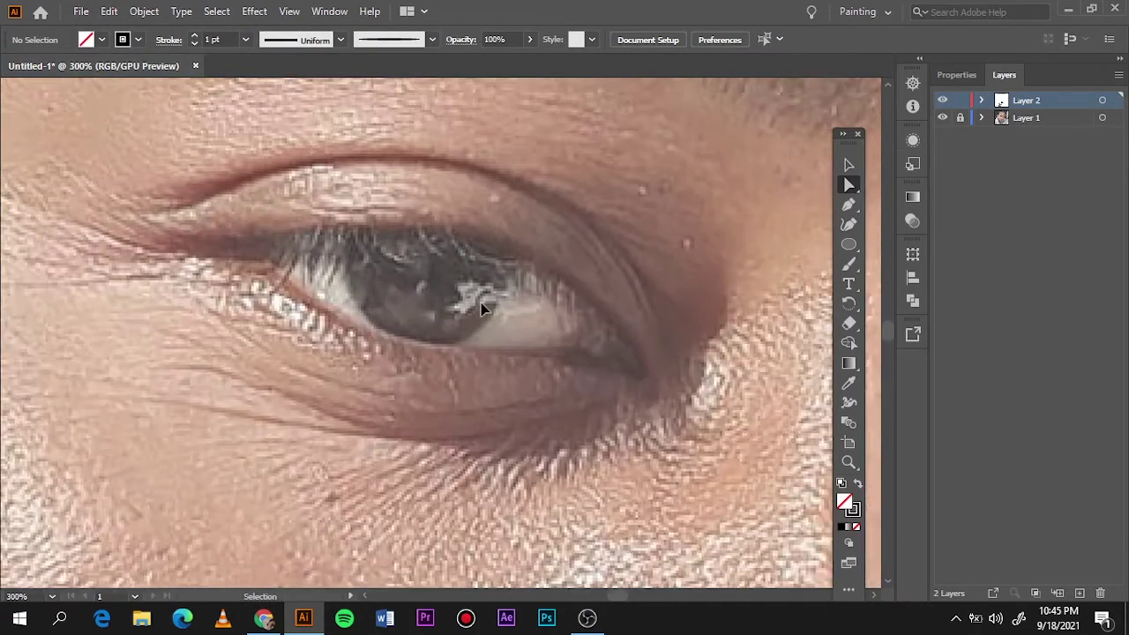
pyautogui.press('b')
pyautogui.moveTo(572, 353); pyautogui.dragTo(556, 351)
pyautogui.moveTo(564, 302); pyautogui.dragTo(554, 352)
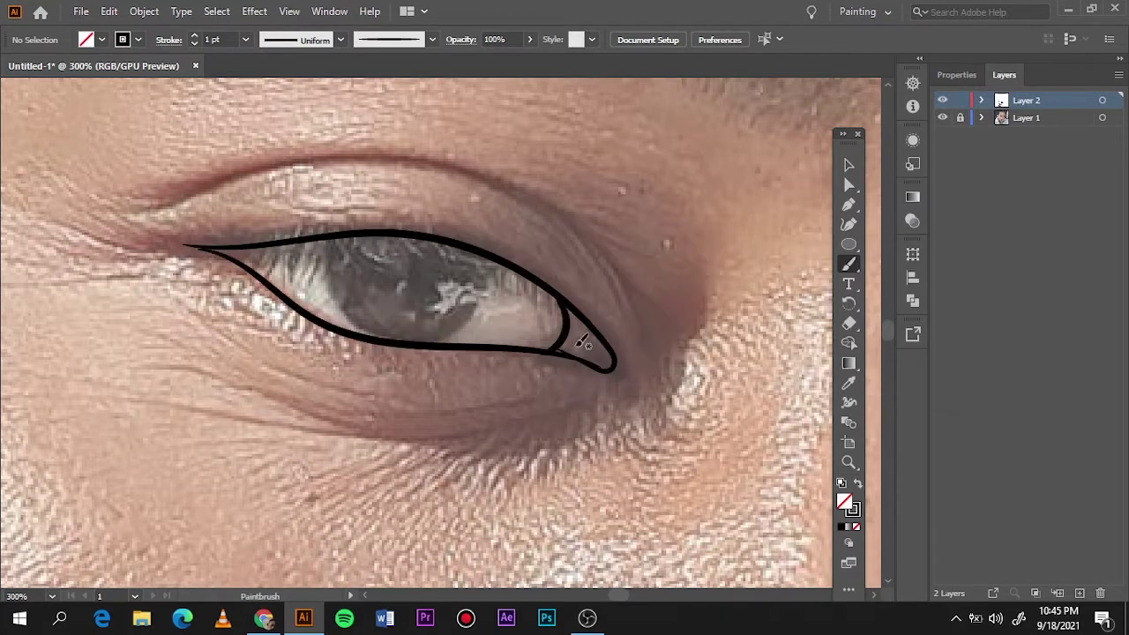
pyautogui.moveTo(494, 249); pyautogui.dragTo(494, 252)
# Step: Draw the eyelid crease above the eye, first at 0.75 pt, then redrawn at 0.5 pt
pyautogui.click(246, 39)
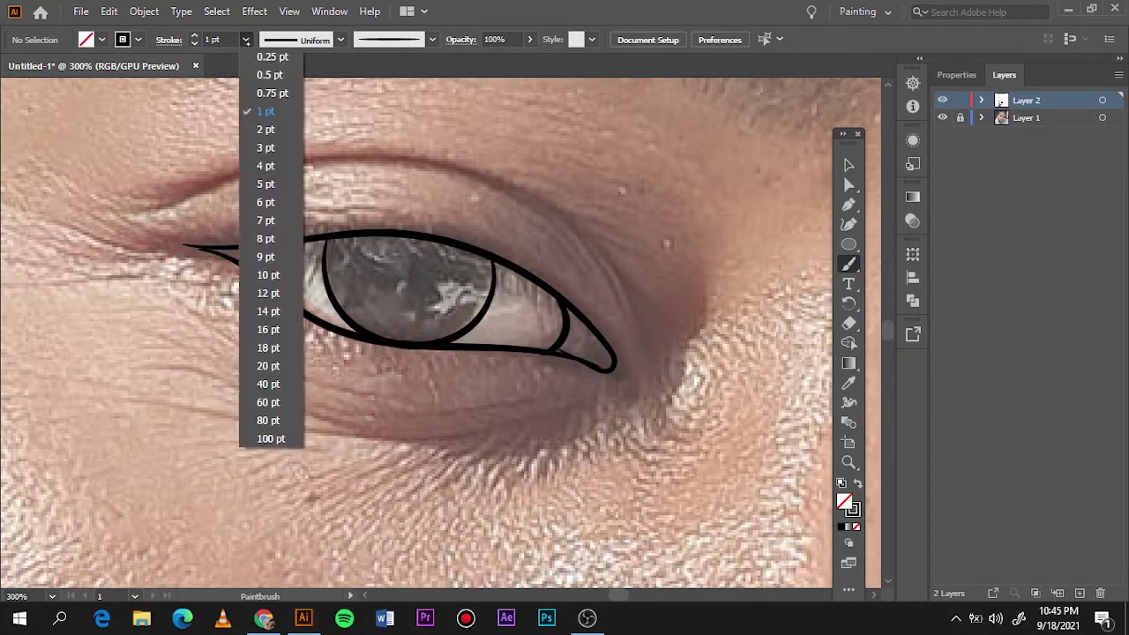
pyautogui.click(265, 91)
pyautogui.moveTo(646, 331); pyautogui.dragTo(632, 303)
pyautogui.click(245, 38)
pyautogui.click(253, 80)
pyautogui.moveTo(196, 311); pyautogui.dragTo(431, 404)
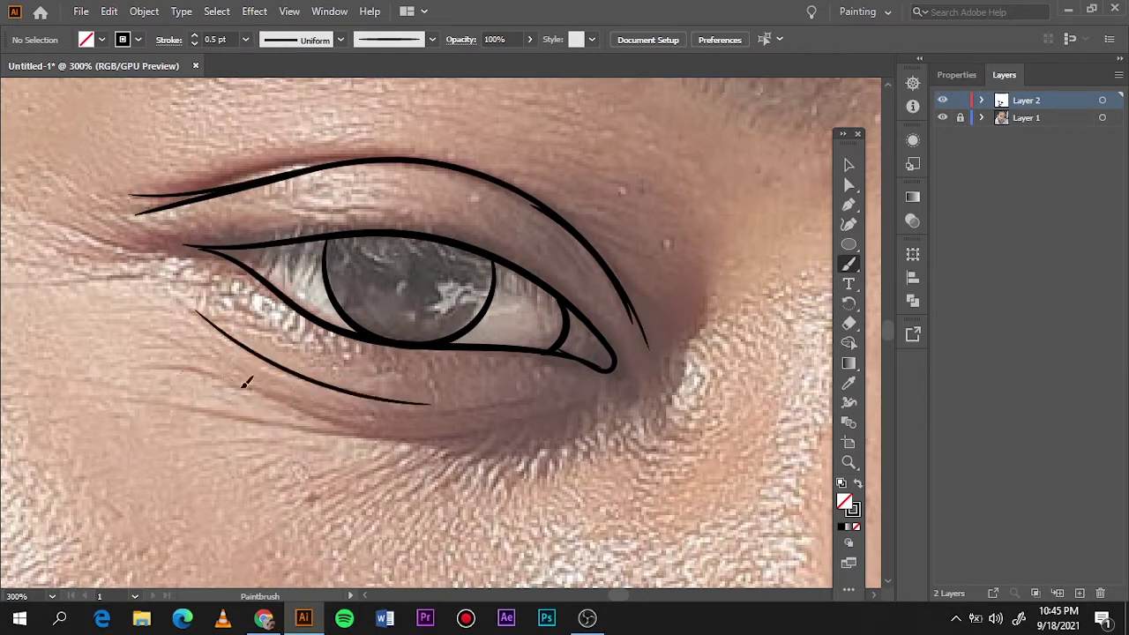
# Step: Add thin 0.5 pt wrinkle lines under the eye and a short line at its corner
pyautogui.moveTo(177, 371); pyautogui.dragTo(292, 398)
pyautogui.moveTo(547, 385); pyautogui.dragTo(234, 393)
pyautogui.moveTo(539, 407); pyautogui.dragTo(390, 412)
pyautogui.moveTo(160, 403); pyautogui.dragTo(558, 415)
pyautogui.moveTo(170, 253); pyautogui.dragTo(63, 232)
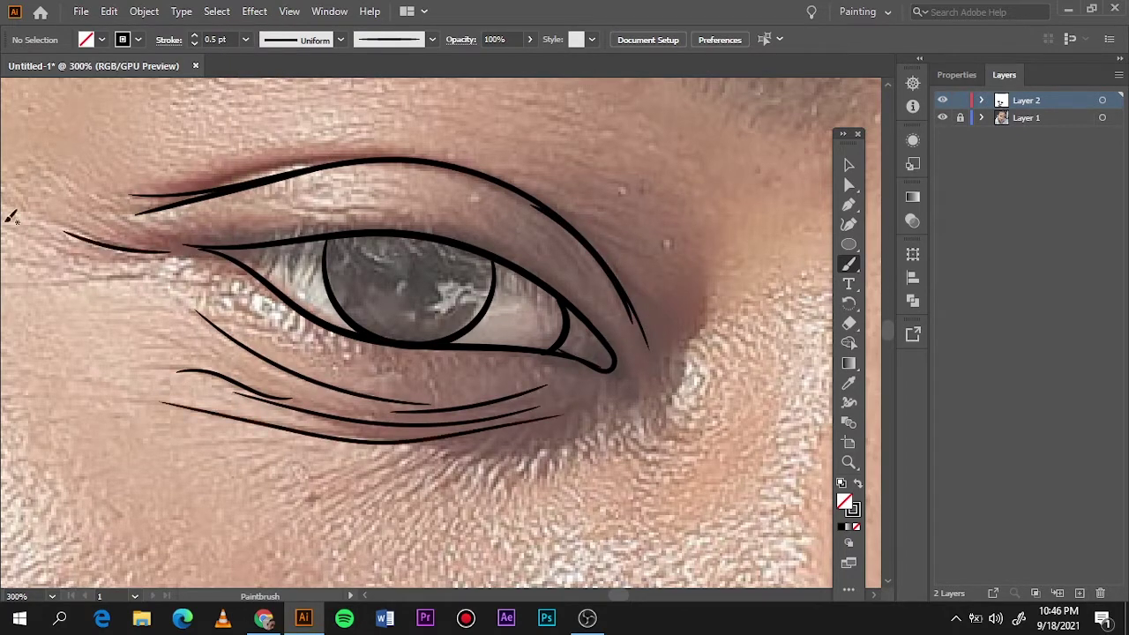
pyautogui.hotkey('ctrl', '0')
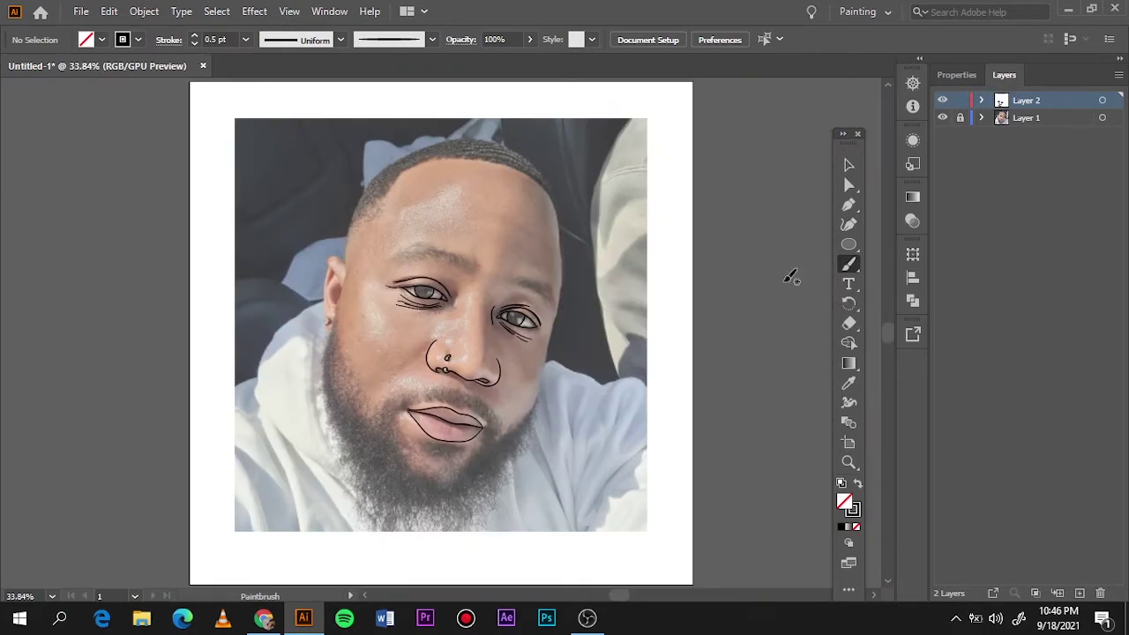
# Step: Start outlining the ear with strokes along its top and inner folds
pyautogui.scroll(5, 333, 272)
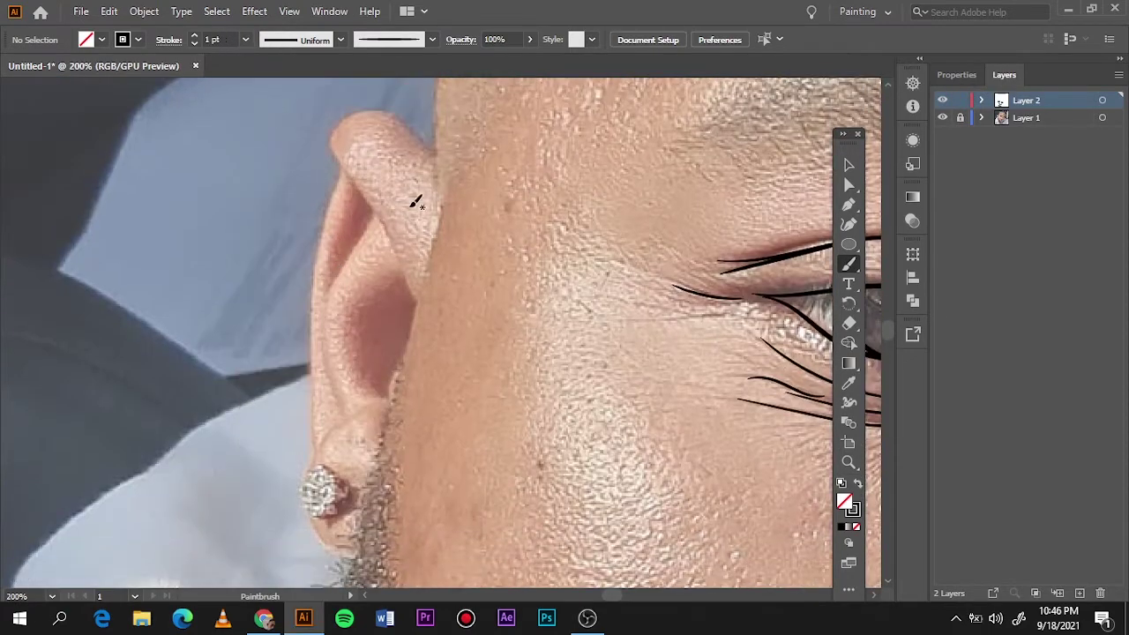
pyautogui.moveTo(330, 143); pyautogui.dragTo(320, 196)
pyautogui.hotkey('ctrl', 'z')
pyautogui.scroll(2, 370, 124)
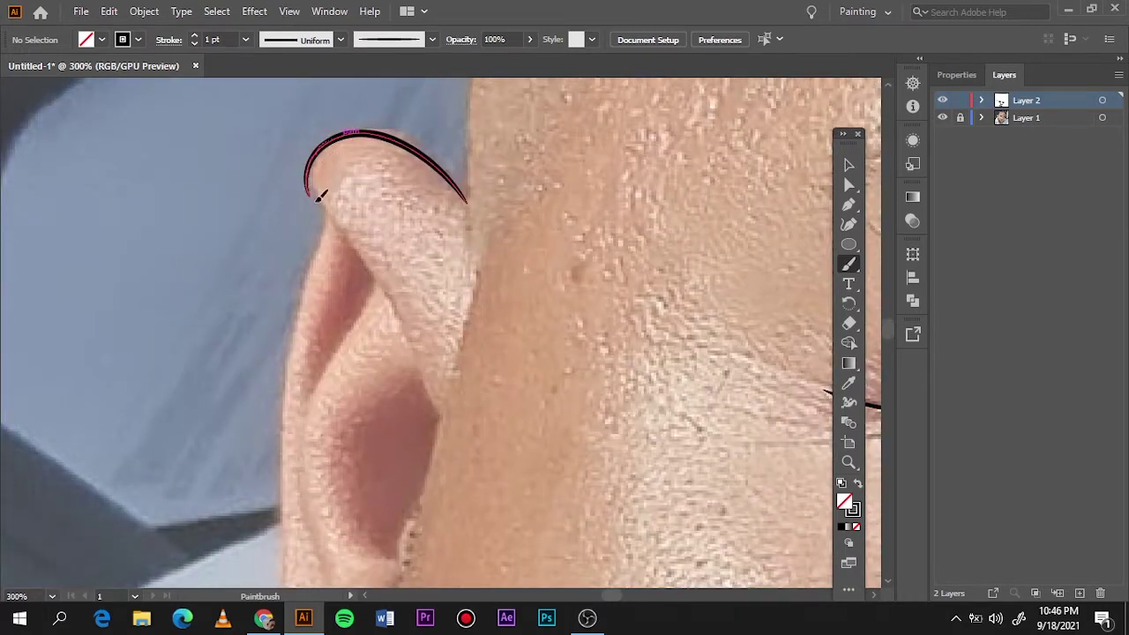
pyautogui.moveTo(401, 310); pyautogui.dragTo(438, 415)
pyautogui.scroll(-3, 343, 182)
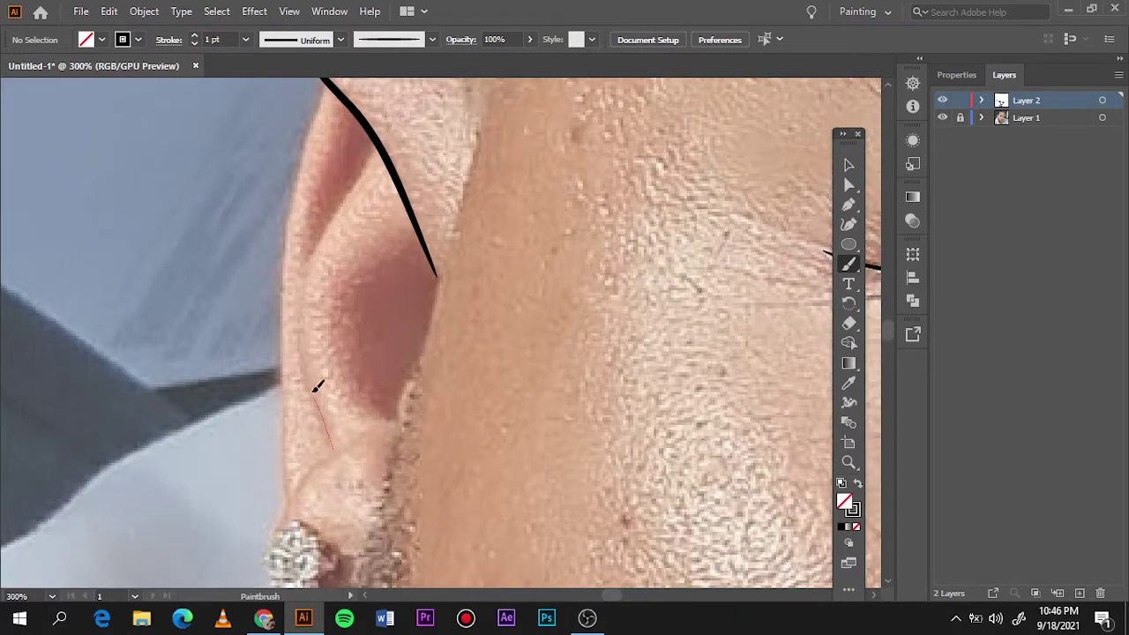
pyautogui.moveTo(318, 386)
pyautogui.mouseDown()
pyautogui.moveTo(365, 114)
pyautogui.moveTo(339, 332)
pyautogui.mouseUp()
pyautogui.moveTo(403, 413); pyautogui.dragTo(424, 288)
pyautogui.scroll(-5, 370, 318)
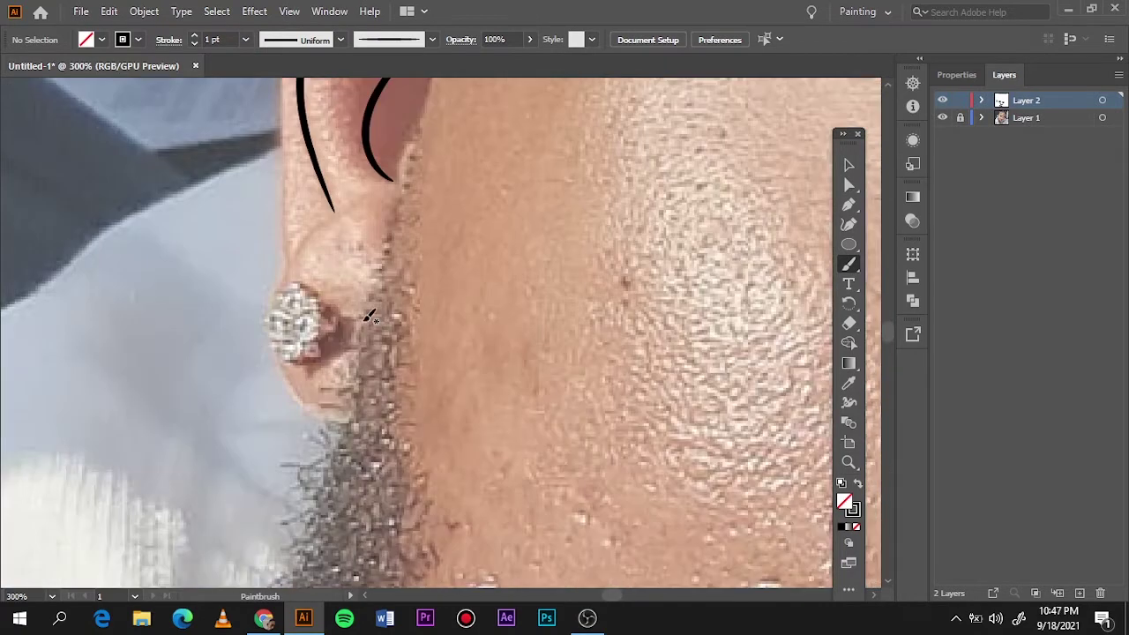
# Step: Loop strokes around the earring and draw the earlobe's lower curve
pyautogui.moveTo(278, 359); pyautogui.dragTo(400, 214)
pyautogui.hotkey('ctrl', 'z')
pyautogui.moveTo(278, 353); pyautogui.dragTo(323, 352)
pyautogui.moveTo(345, 305); pyautogui.dragTo(307, 364)
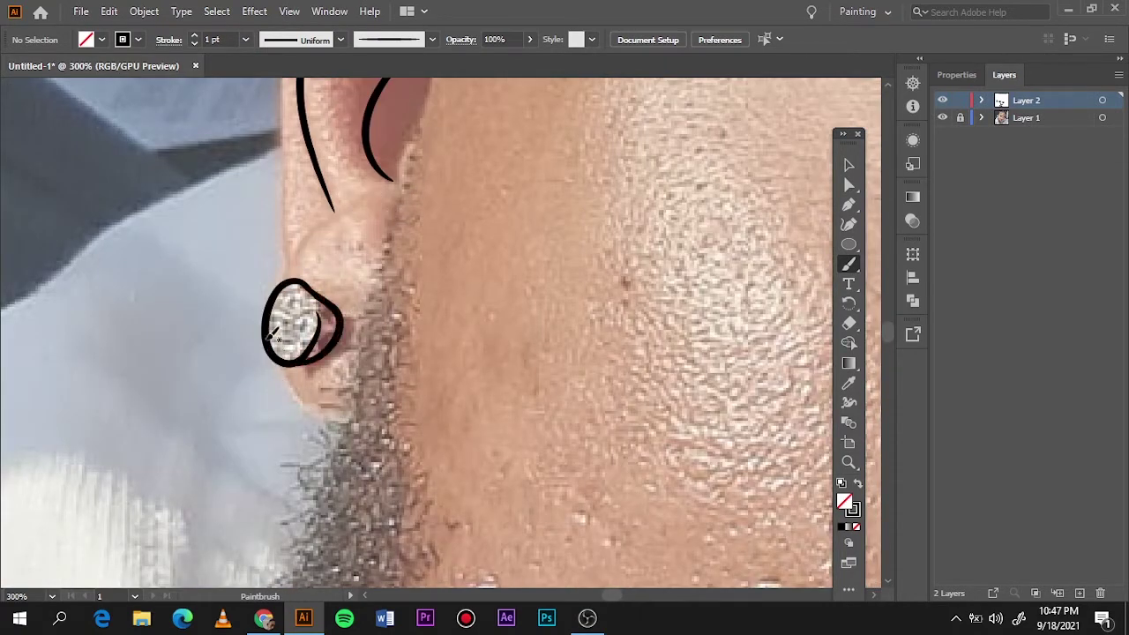
pyautogui.moveTo(314, 403); pyautogui.dragTo(358, 417)
pyautogui.hotkey('ctrl', 'z')
pyautogui.moveTo(297, 385); pyautogui.dragTo(378, 388)
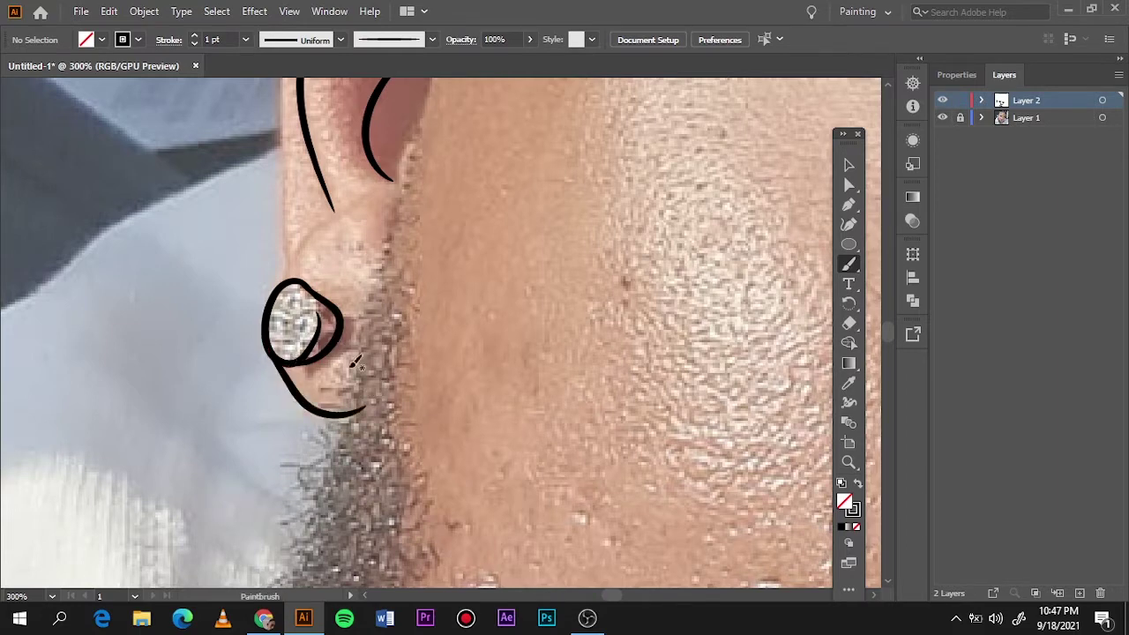
# Step: Trace the ear's inner curve down to the earring and its outer rim
pyautogui.scroll(5, 234, 217)
pyautogui.moveTo(326, 438); pyautogui.dragTo(388, 407)
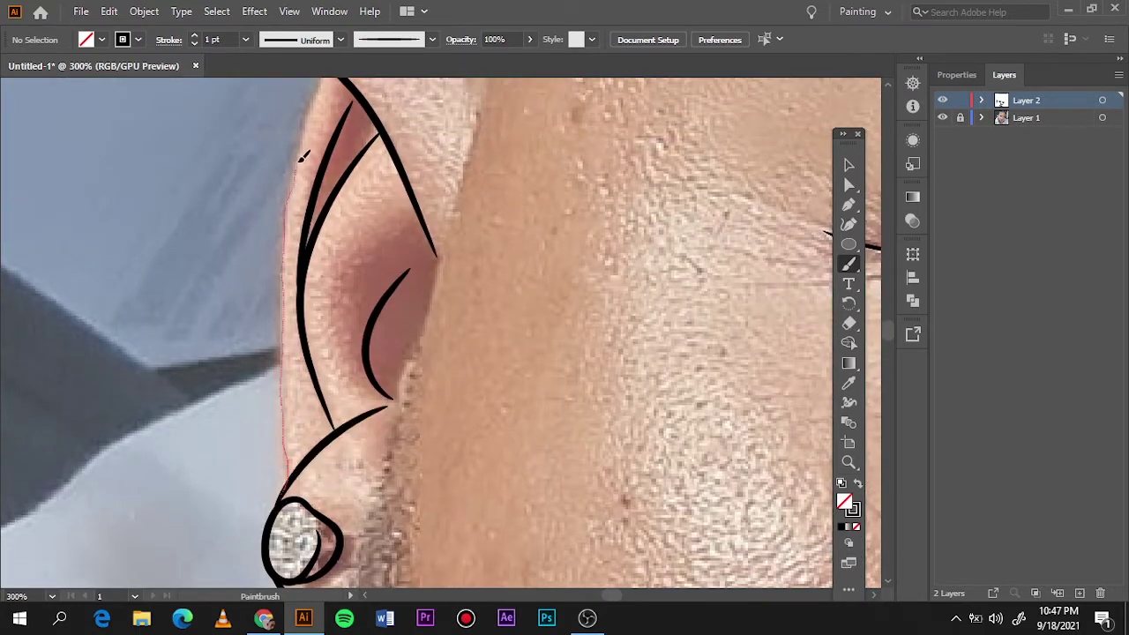
pyautogui.moveTo(302, 156); pyautogui.dragTo(325, 85)
pyautogui.scroll(2, 282, 300)
pyautogui.moveTo(325, 156); pyautogui.dragTo(321, 101)
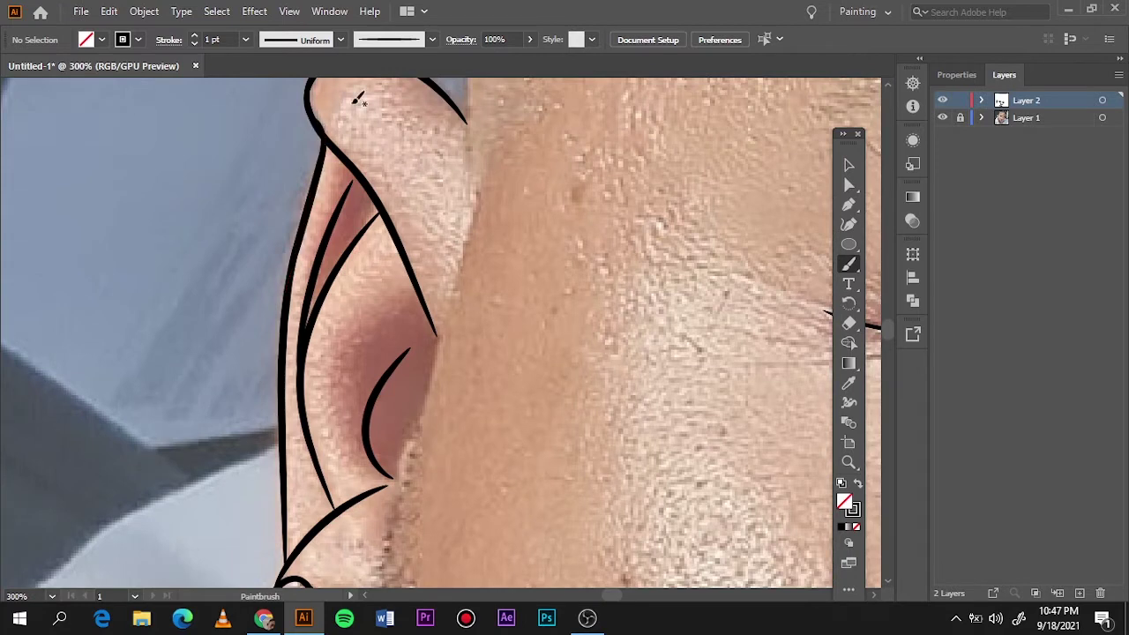
pyautogui.hotkey('ctrl', '0')
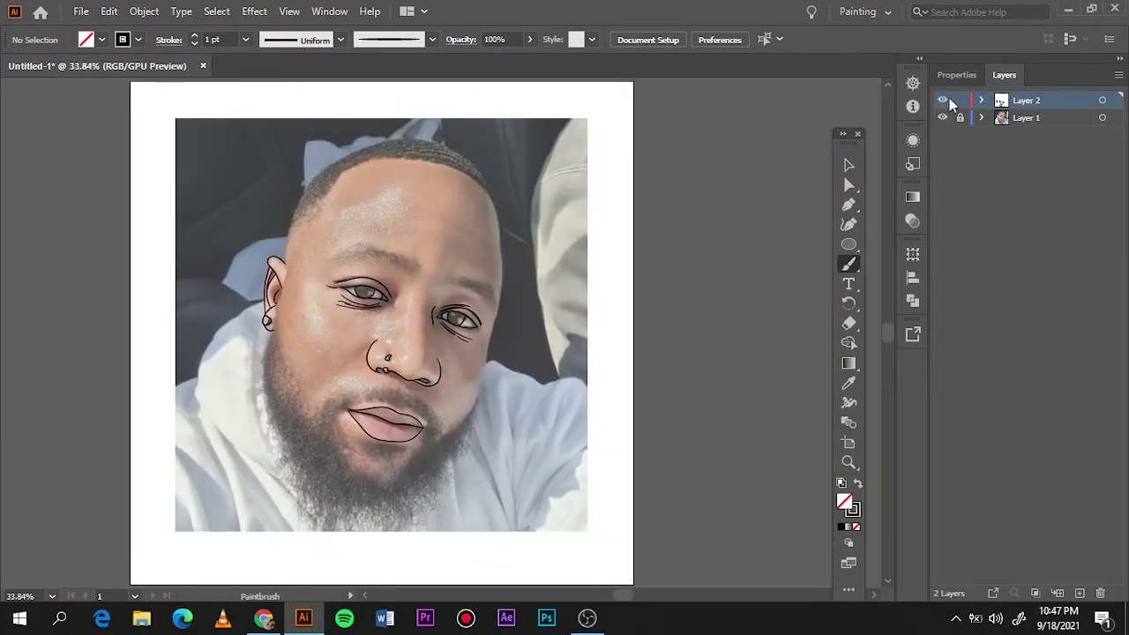
# Step: Hide and show the line drawing to compare it with the photo, then zoom in on the face
pyautogui.click(942, 103)
pyautogui.click(942, 101)
pyautogui.scroll(4, 287, 353)
pyautogui.scroll(2, 286, 354)
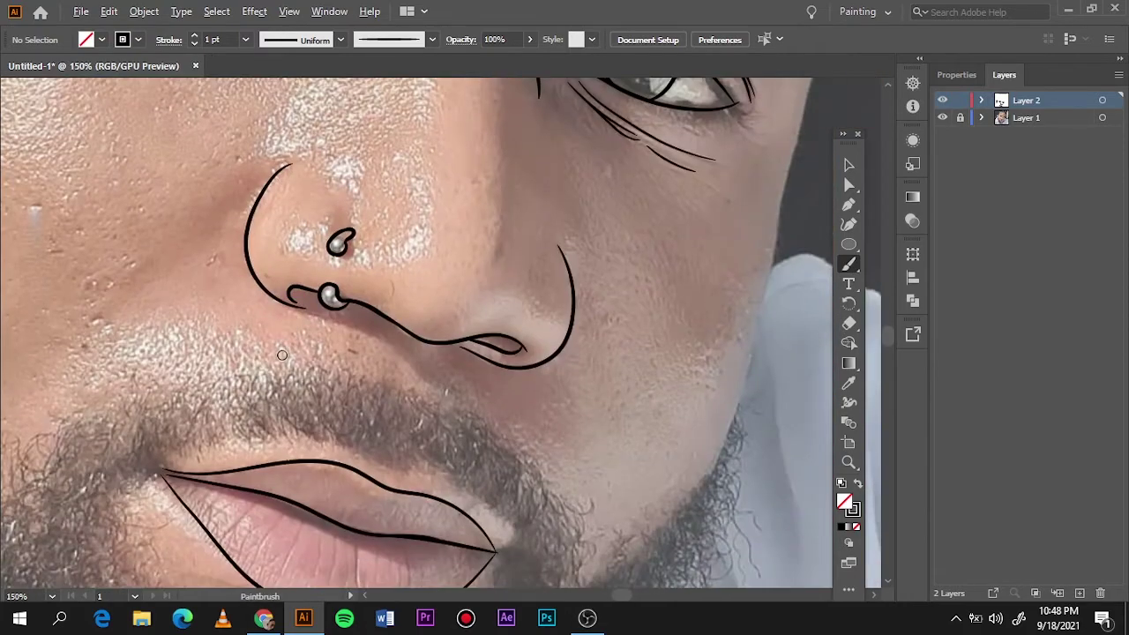
pyautogui.scroll(2, 284, 355)
pyautogui.scroll(2, 283, 356)
pyautogui.scroll(1, 282, 355)
# Step: With a black-filled Pencil, fill the nostril hook, nostril line and nostril curve solid black
pyautogui.hotkey('shift', 'x')
pyautogui.press('n')
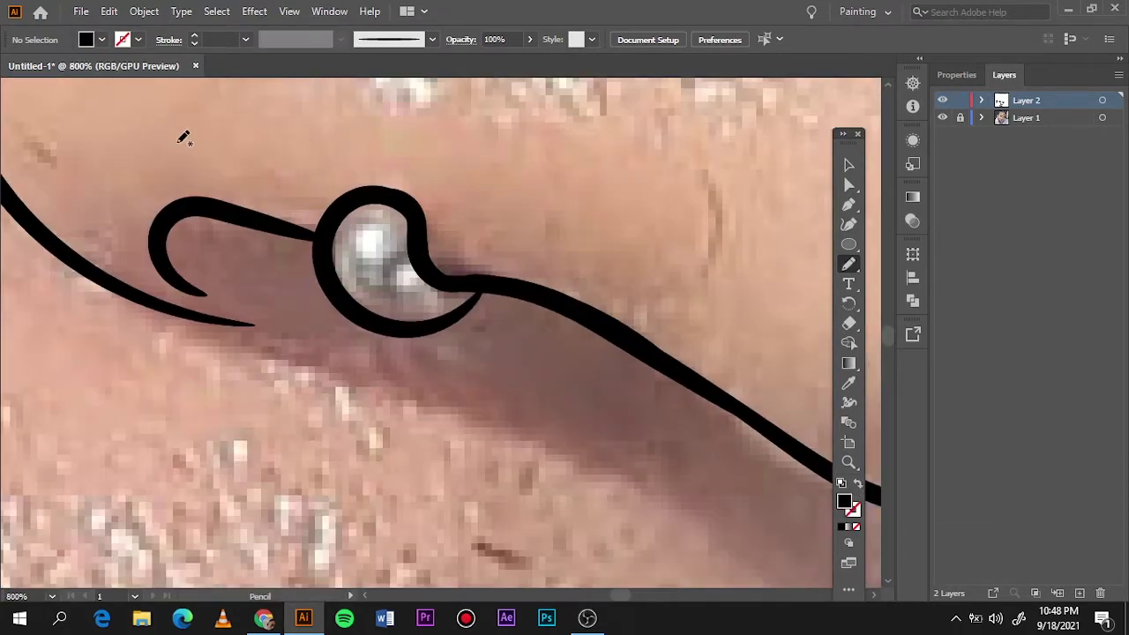
pyautogui.moveTo(208, 207); pyautogui.dragTo(335, 281)
pyautogui.moveTo(456, 284); pyautogui.dragTo(686, 364)
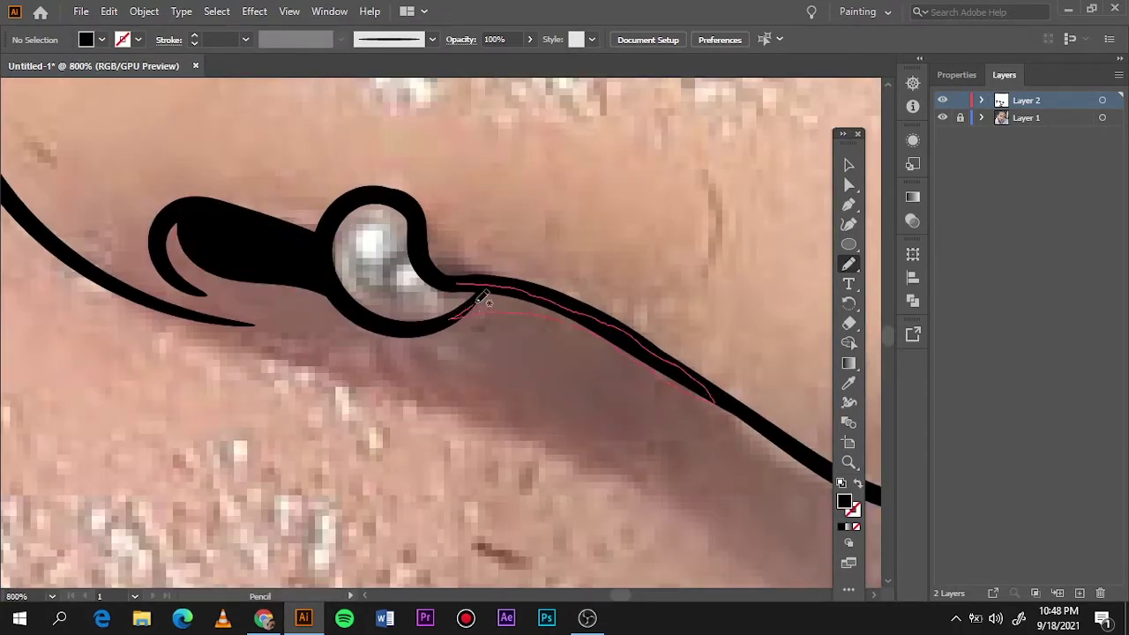
pyautogui.moveTo(484, 298); pyautogui.dragTo(499, 298)
pyautogui.scroll(-3, 512, 305)
pyautogui.scroll(-3, 520, 308)
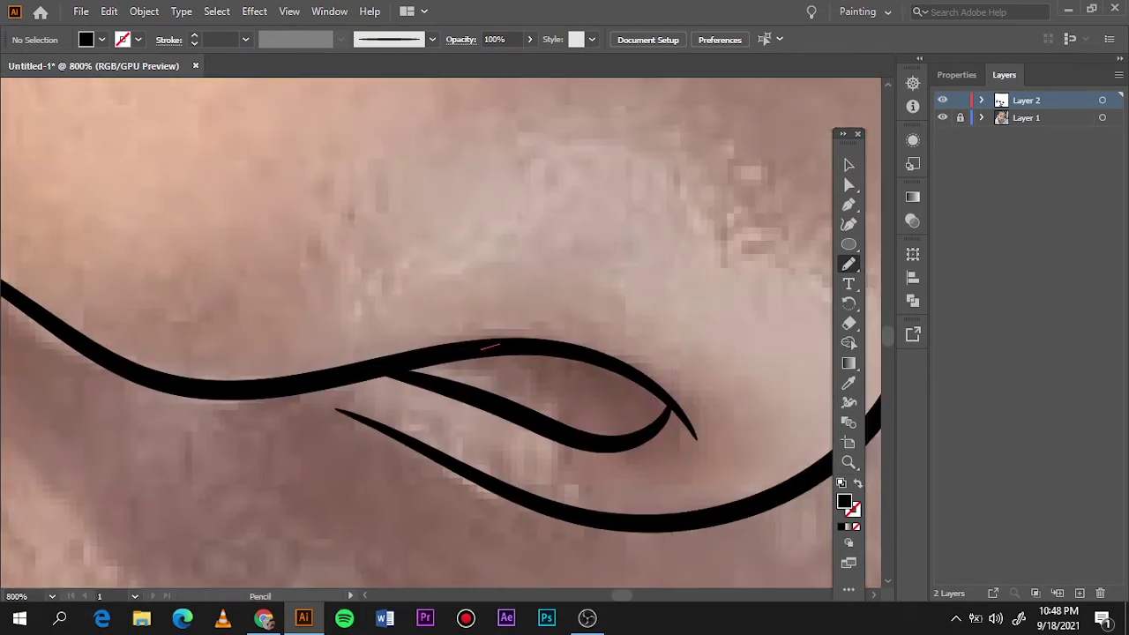
pyautogui.moveTo(481, 349); pyautogui.dragTo(551, 429)
pyautogui.moveTo(500, 345); pyautogui.dragTo(500, 345)
# Step: Trace a closed outline around the first iris so it fills solid black
pyautogui.hotkey('ctrl', '0')
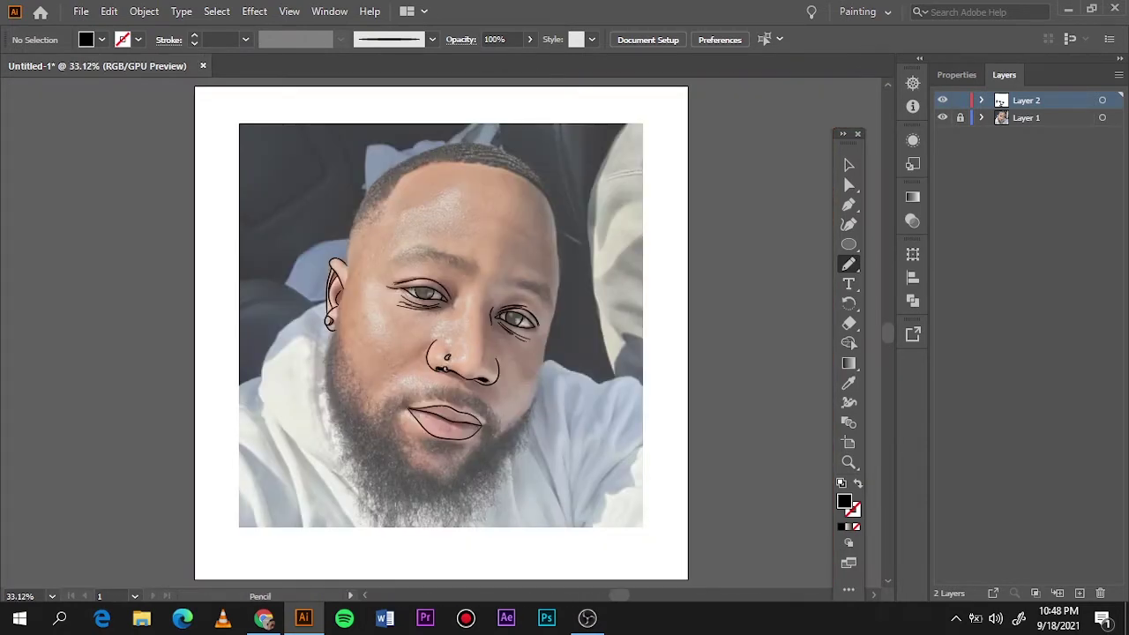
pyautogui.scroll(5, 508, 337)
pyautogui.scroll(3, 507, 337)
pyautogui.scroll(-5, 507, 337)
pyautogui.scroll(1, 468, 361)
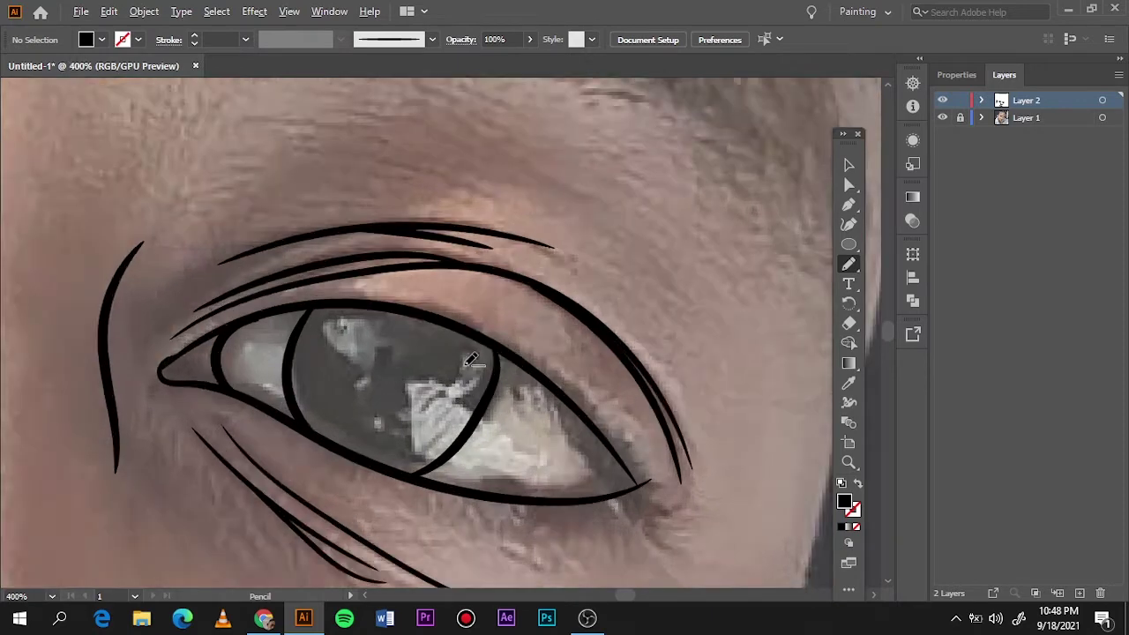
pyautogui.scroll(1, 469, 360)
pyautogui.moveTo(245, 275)
pyautogui.mouseDown()
pyautogui.moveTo(214, 334)
pyautogui.moveTo(247, 275)
pyautogui.mouseUp()
pyautogui.moveTo(372, 508); pyautogui.dragTo(410, 526)
pyautogui.moveTo(481, 446)
pyautogui.mouseDown()
pyautogui.moveTo(681, 536)
pyautogui.moveTo(481, 446)
pyautogui.mouseUp()
pyautogui.hotkey('ctrl', '0')
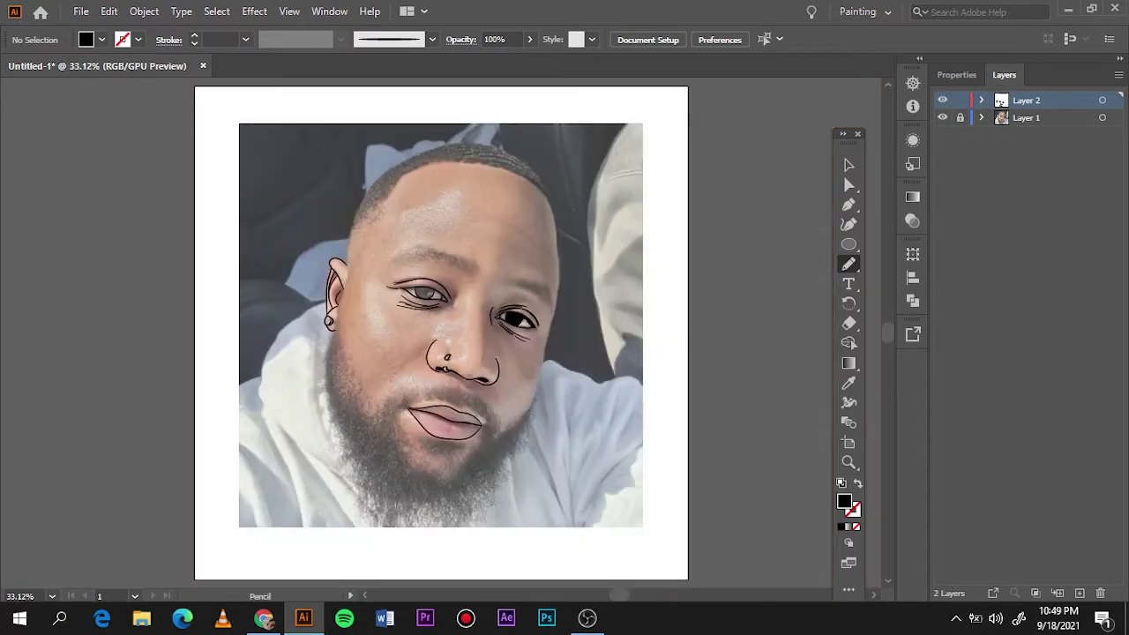
# Step: Fill the other eye's iris and the upper eyelashes as solid black shapes
pyautogui.scroll(2, 428, 287)
pyautogui.scroll(7, 428, 286)
pyautogui.moveTo(441, 131)
pyautogui.mouseDown()
pyautogui.moveTo(286, 228)
pyautogui.moveTo(337, 138)
pyautogui.moveTo(415, 336)
pyautogui.moveTo(642, 264)
pyautogui.moveTo(429, 119)
pyautogui.moveTo(397, 125)
pyautogui.mouseUp()
pyautogui.moveTo(618, 234)
pyautogui.mouseDown()
pyautogui.moveTo(649, 278)
pyautogui.moveTo(700, 244)
pyautogui.moveTo(693, 189)
pyautogui.moveTo(782, 262)
pyautogui.moveTo(644, 260)
pyautogui.mouseUp()
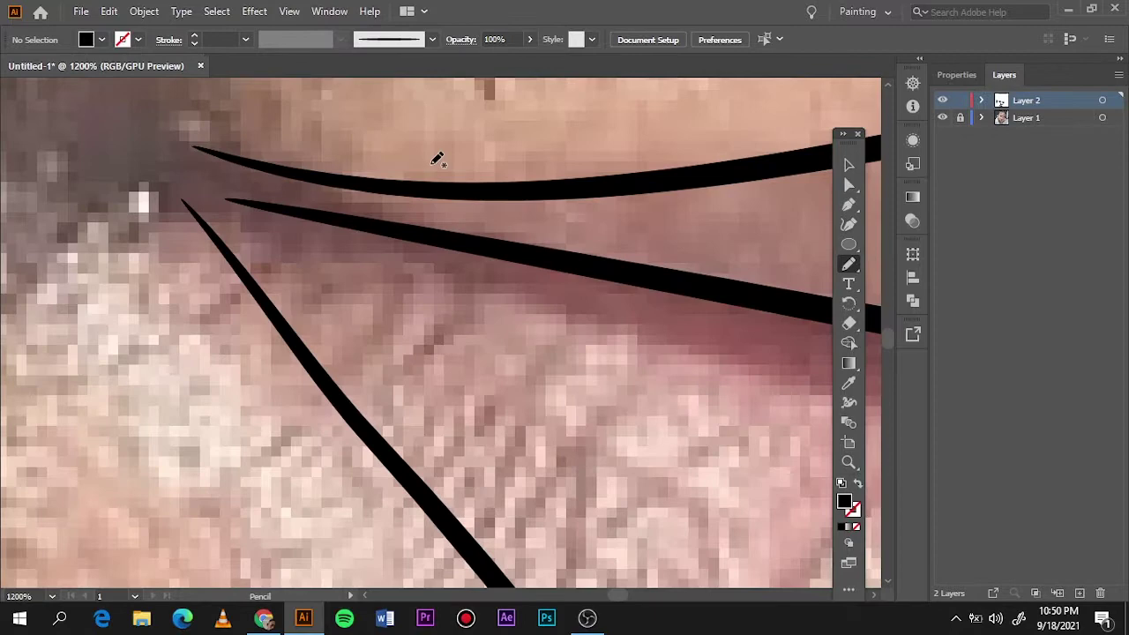
pyautogui.moveTo(602, 187)
pyautogui.mouseDown()
pyautogui.moveTo(273, 181)
pyautogui.moveTo(256, 299)
pyautogui.moveTo(612, 185)
pyautogui.mouseUp()
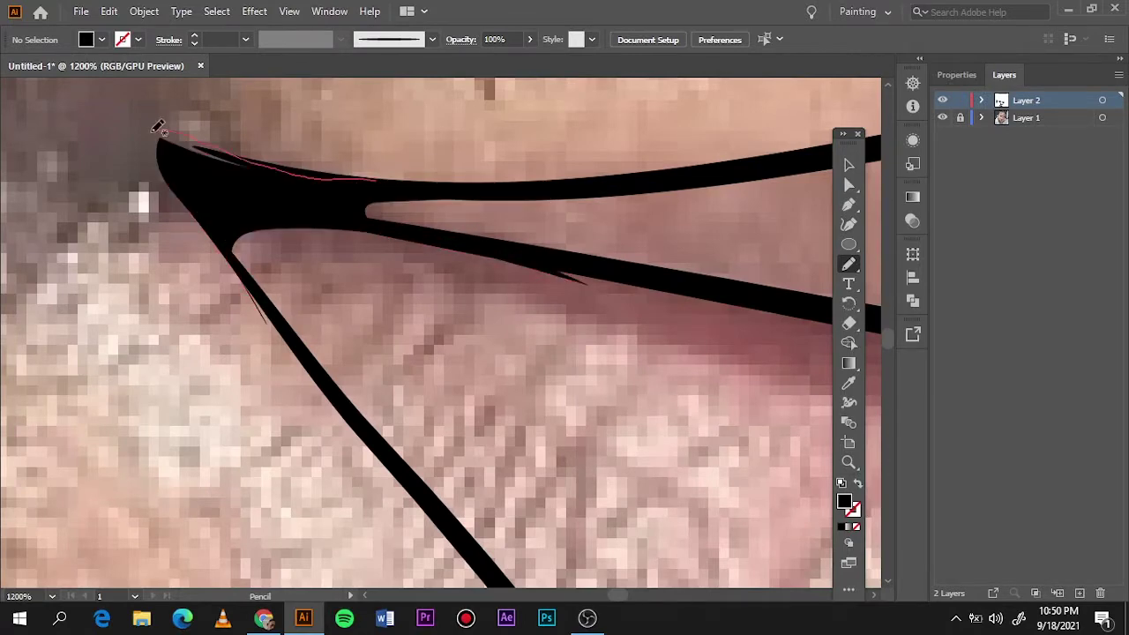
pyautogui.moveTo(156, 121); pyautogui.dragTo(392, 186)
pyautogui.moveTo(517, 253); pyautogui.dragTo(758, 300)
# Step: Sharpen the outer corner of the lips with a Pencil stroke and view the whole portrait
pyautogui.scroll(-3, 340, 203)
pyautogui.hscroll(10, 340, 201)
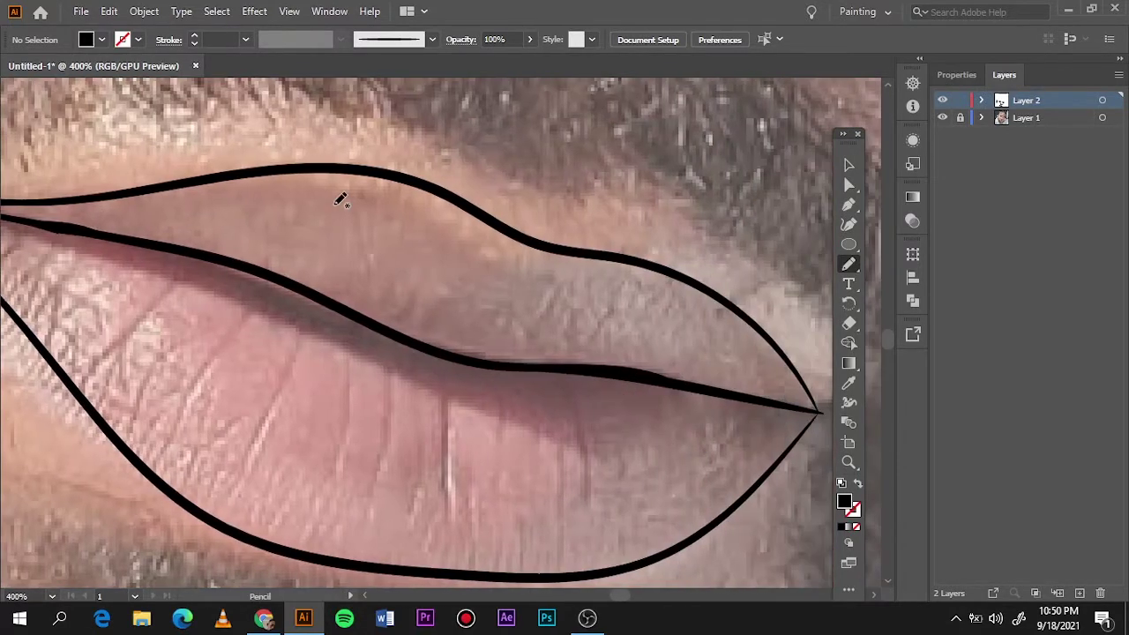
pyautogui.hscroll(1, 697, 432)
pyautogui.scroll(5, 733, 402)
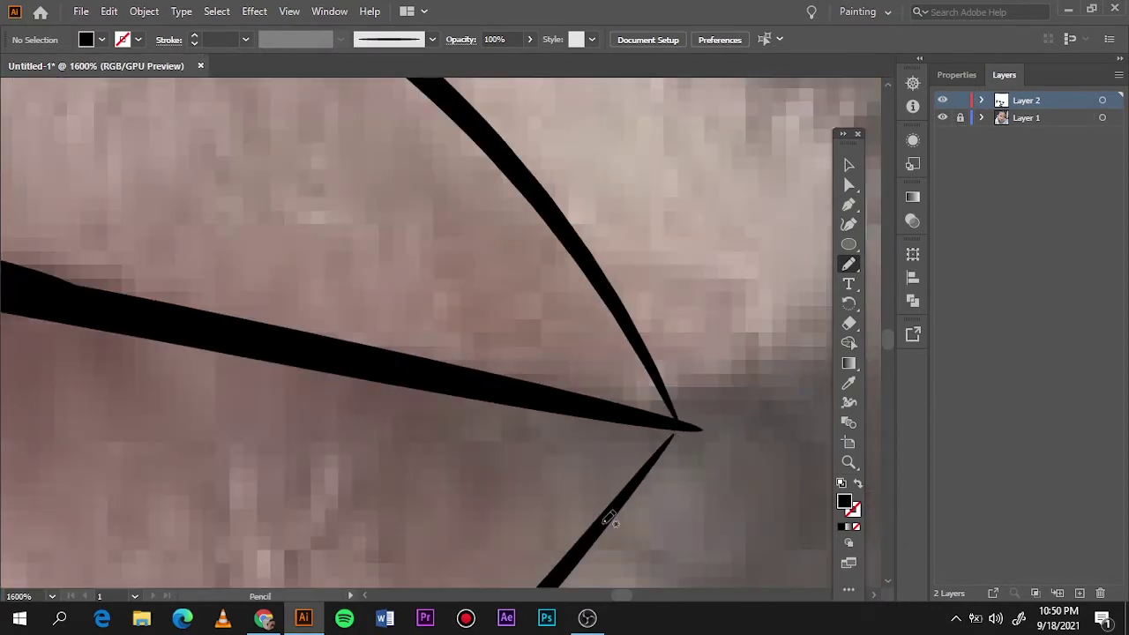
pyautogui.moveTo(603, 519); pyautogui.dragTo(690, 385)
pyautogui.moveTo(637, 417); pyautogui.dragTo(600, 398)
pyautogui.hotkey('ctrl', '0')
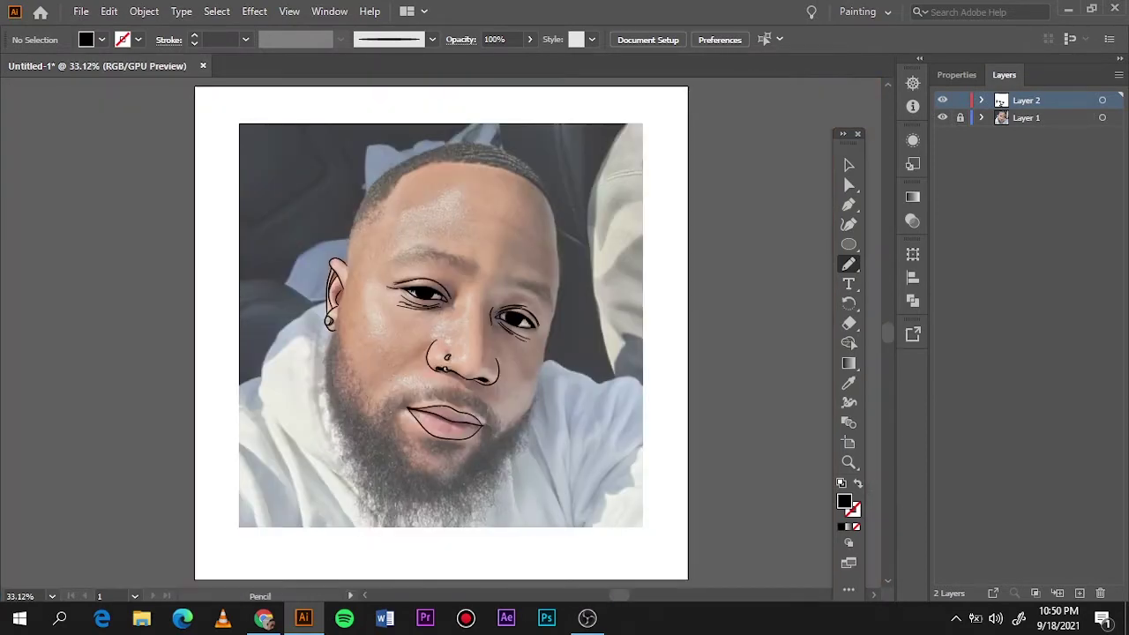
# Step: Trace a closed black beard shape running down the jaw from below the ear
pyautogui.click(942, 117)
pyautogui.click(942, 117)
pyautogui.scroll(4, 336, 371)
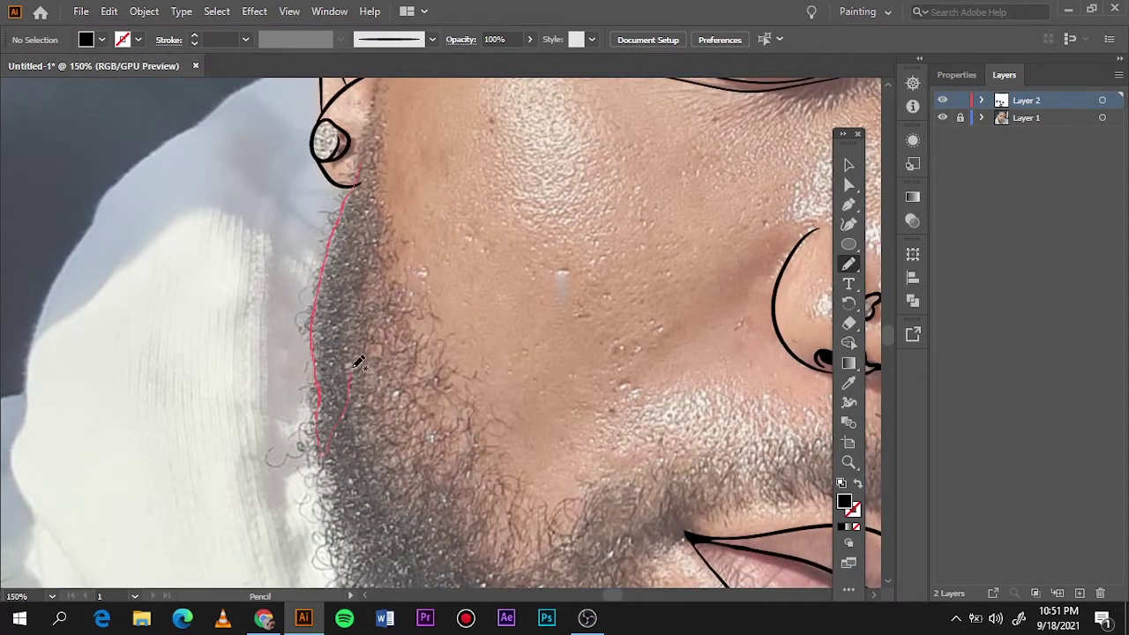
pyautogui.scroll(-3, 382, 438)
pyautogui.moveTo(360, 166); pyautogui.dragTo(327, 344)
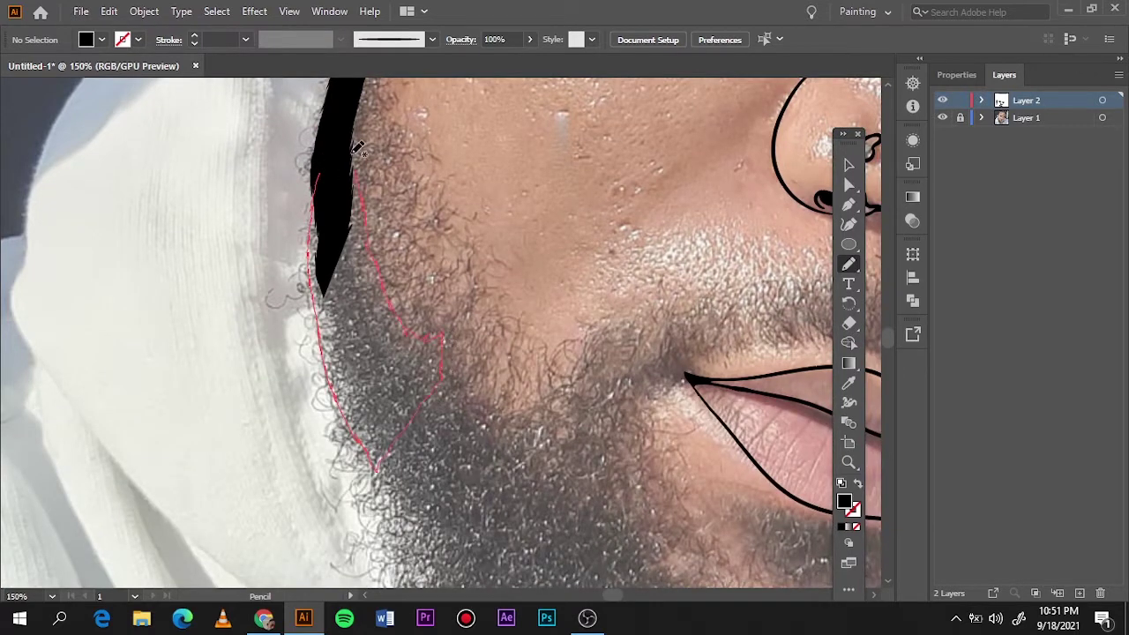
pyautogui.moveTo(359, 149); pyautogui.dragTo(358, 150)
pyautogui.scroll(-3, 353, 353)
pyautogui.hscroll(3, 353, 353)
pyautogui.moveTo(169, 236); pyautogui.dragTo(265, 444)
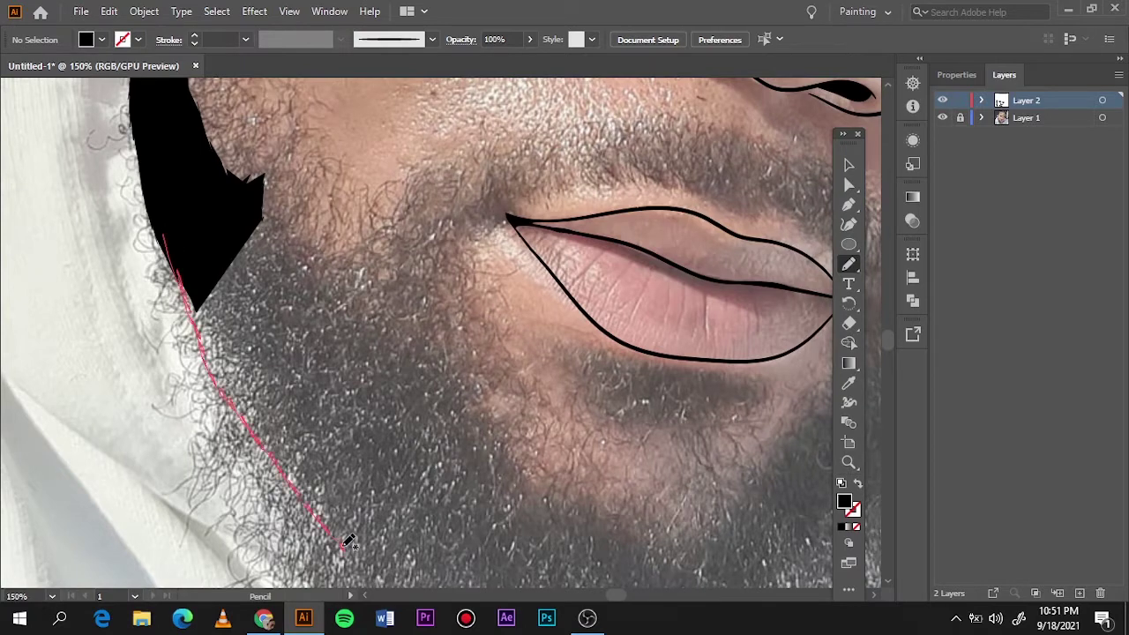
pyautogui.moveTo(345, 543); pyautogui.dragTo(393, 341)
pyautogui.moveTo(270, 200); pyautogui.dragTo(267, 196)
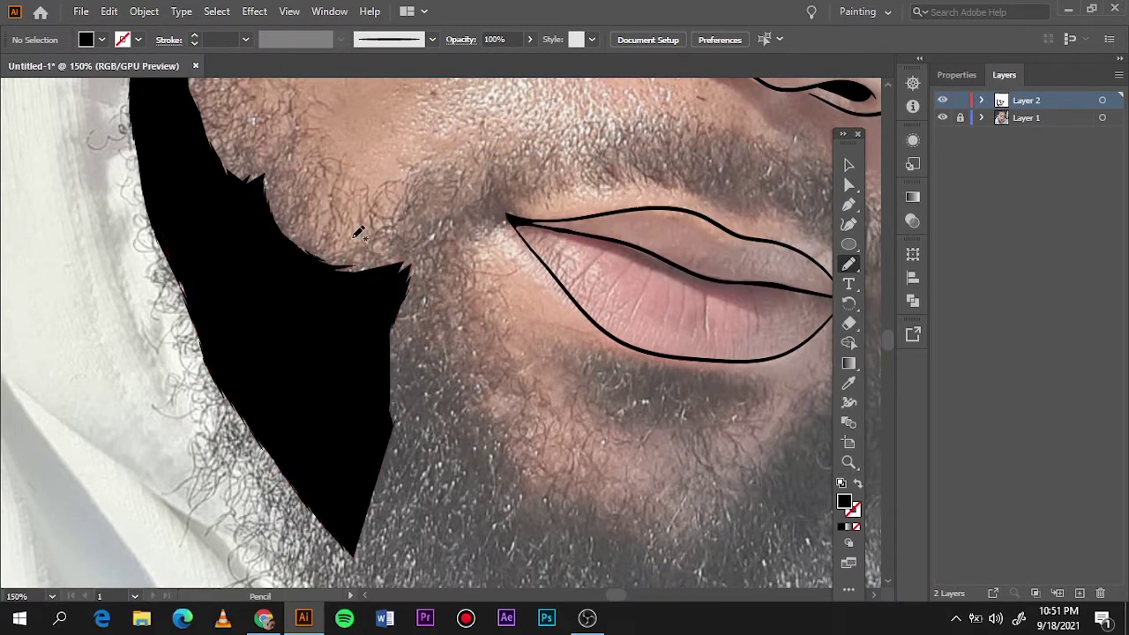
# Step: Fill the beard sections down to and around the chin, including its lower edge, solid black
pyautogui.moveTo(424, 306); pyautogui.dragTo(339, 361)
pyautogui.scroll(-2, 424, 209)
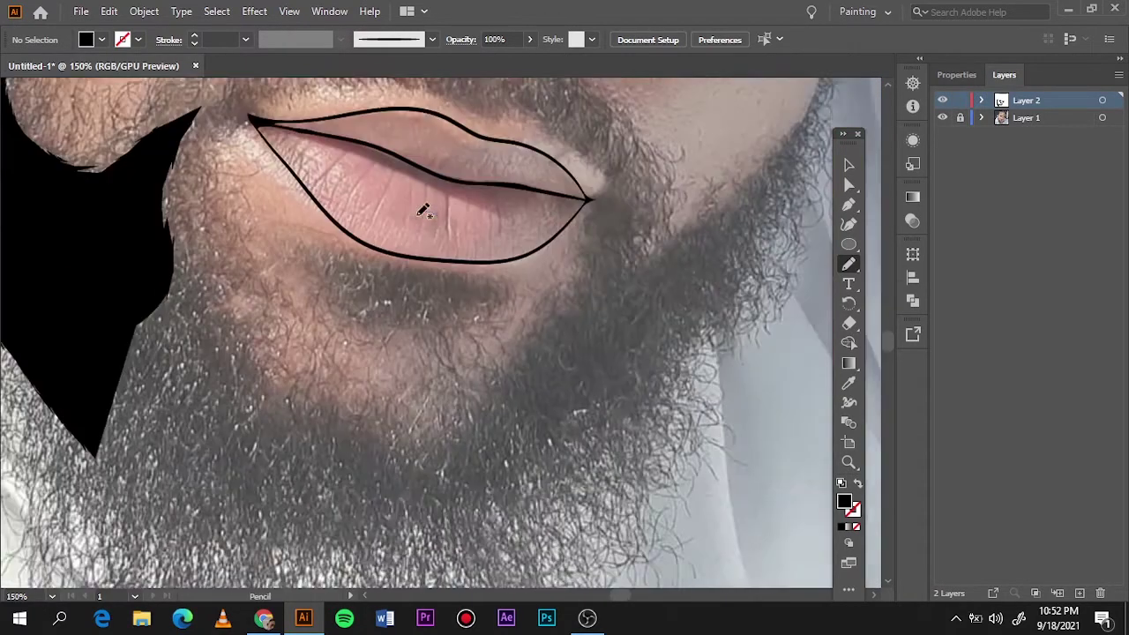
pyautogui.scroll(-3, 433, 234)
pyautogui.moveTo(274, 113); pyautogui.dragTo(359, 270)
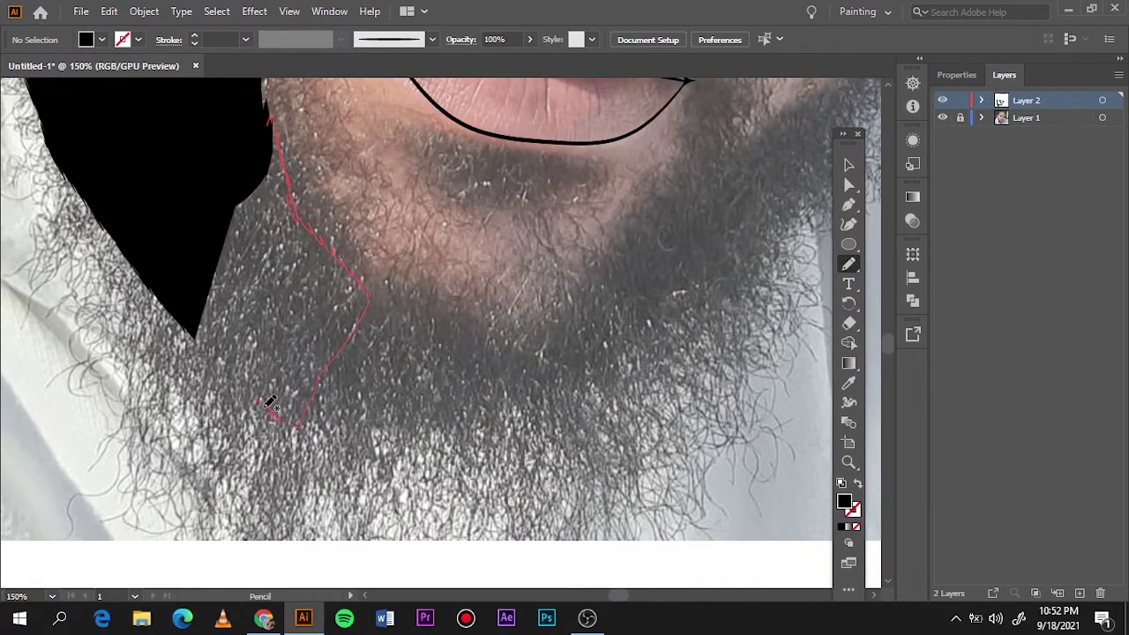
pyautogui.moveTo(270, 403); pyautogui.dragTo(261, 401)
pyautogui.moveTo(274, 150); pyautogui.dragTo(430, 300)
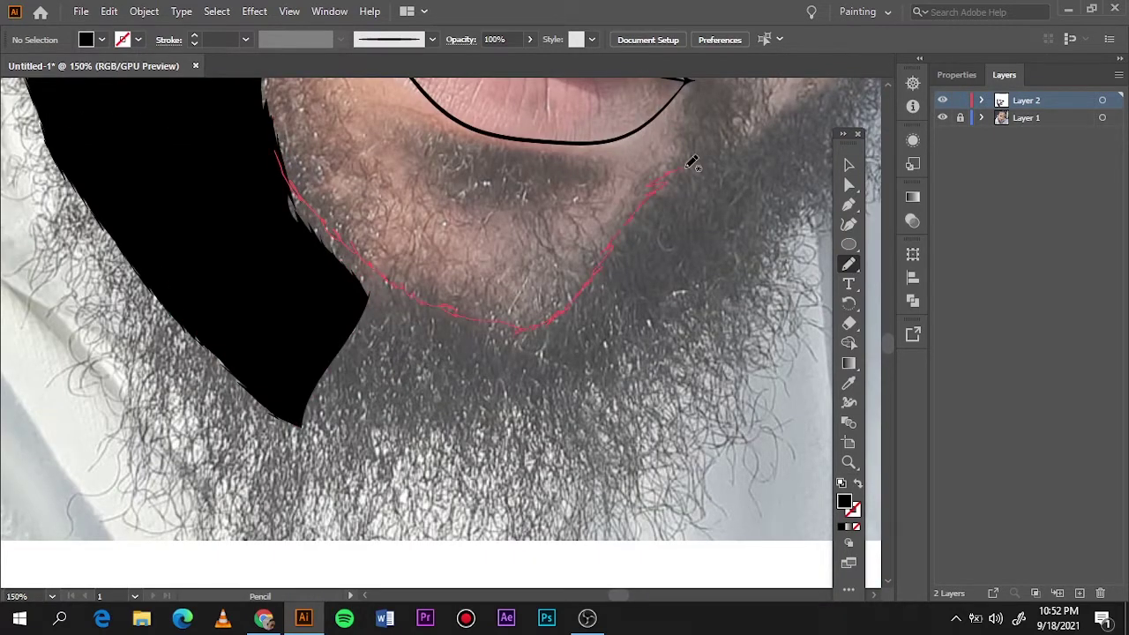
pyautogui.moveTo(381, 423); pyautogui.dragTo(260, 132)
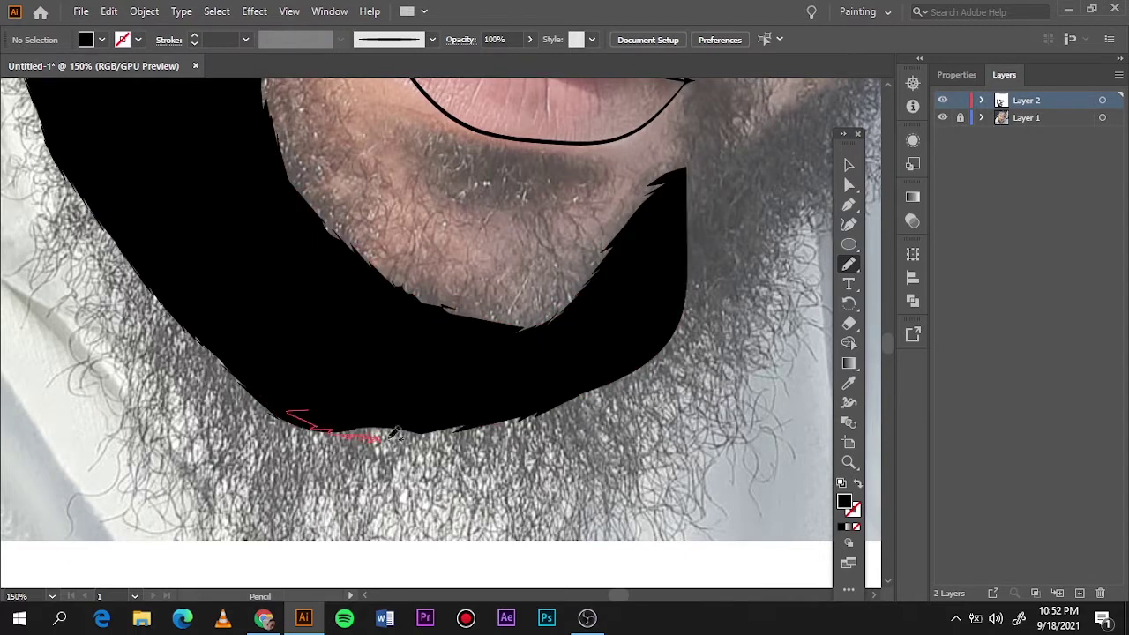
pyautogui.moveTo(293, 422); pyautogui.dragTo(575, 394)
pyautogui.moveTo(484, 420); pyautogui.dragTo(661, 357)
# Step: Add the black beard patch under the lower lip and compare it against the photo
pyautogui.hscroll(3, 618, 370)
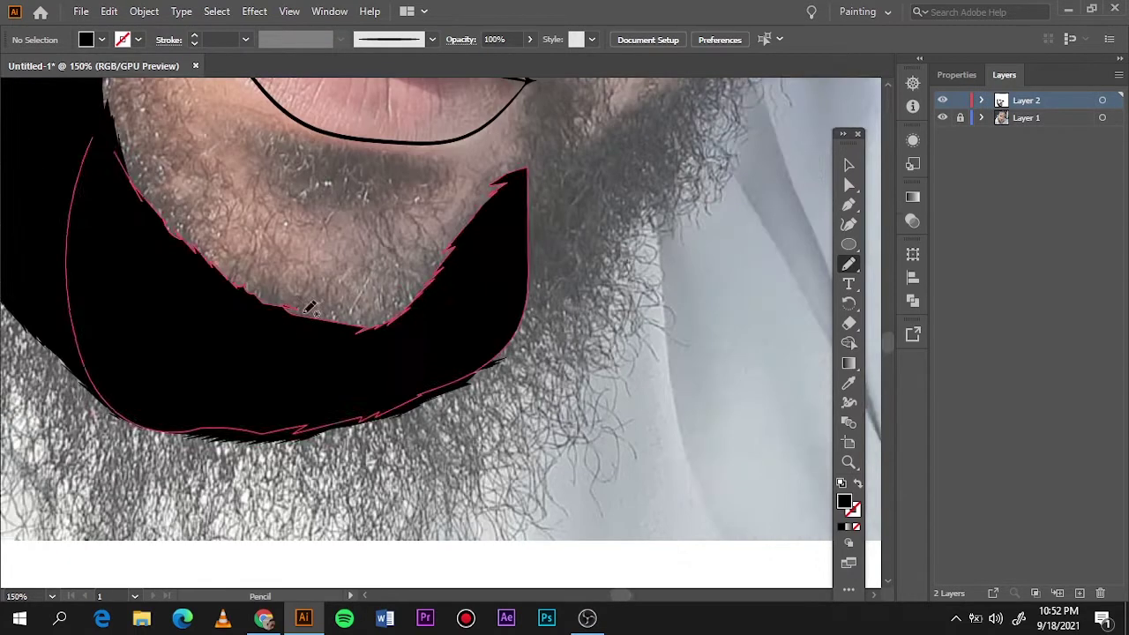
pyautogui.scroll(2, 264, 397)
pyautogui.moveTo(243, 403); pyautogui.dragTo(441, 385)
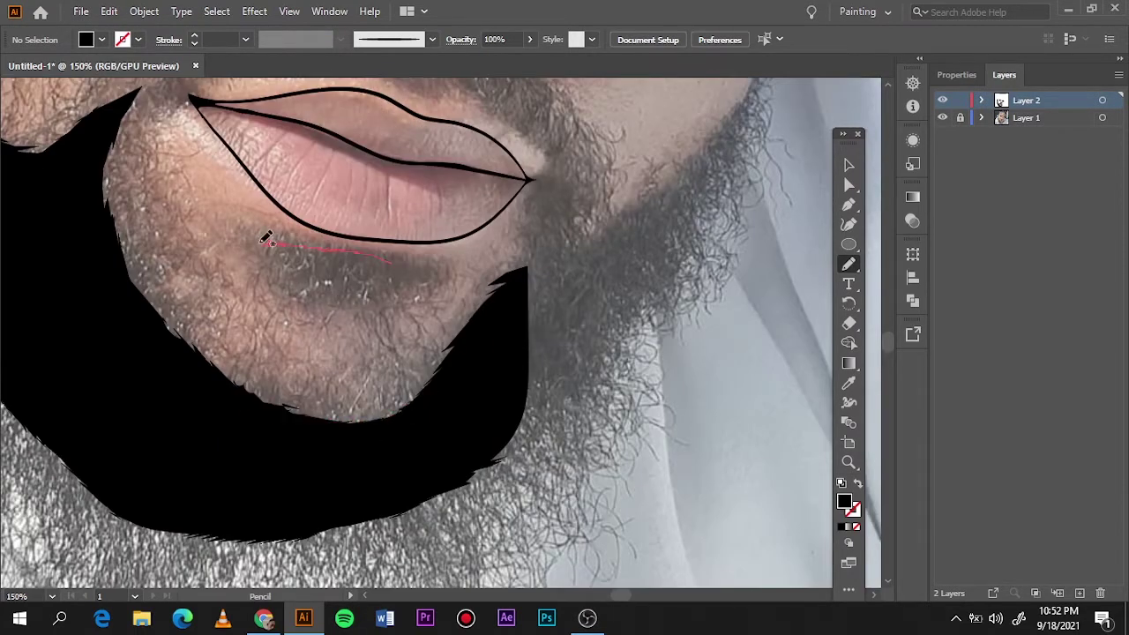
pyautogui.moveTo(406, 264)
pyautogui.mouseDown()
pyautogui.moveTo(303, 259)
pyautogui.moveTo(365, 291)
pyautogui.mouseUp()
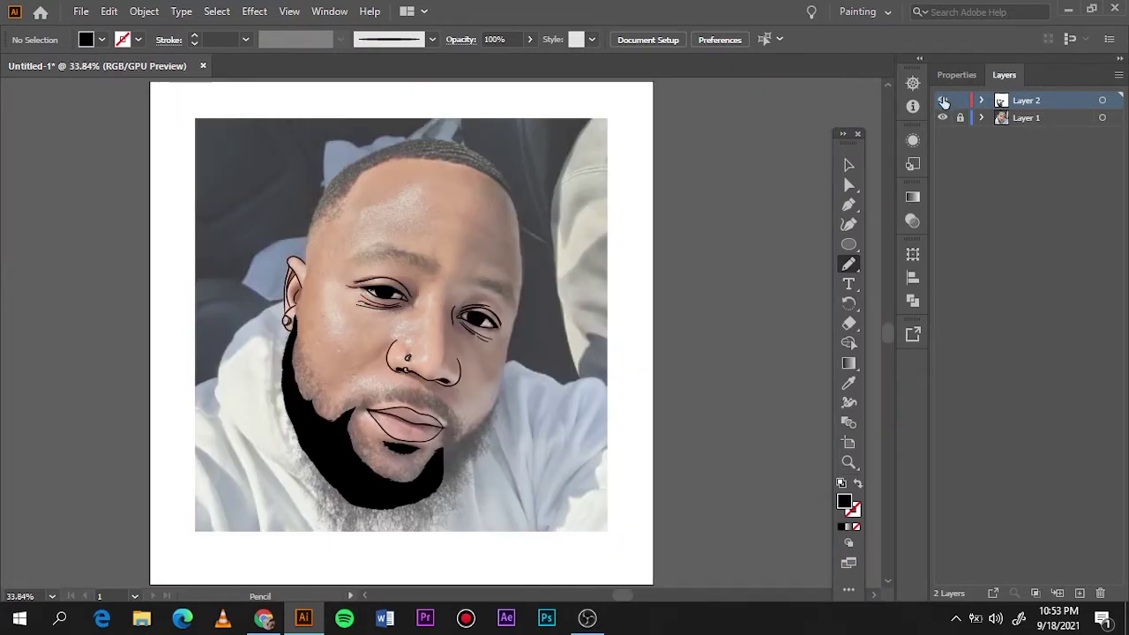
pyautogui.click(943, 101)
pyautogui.click(943, 101)
# Step: Outline and fill the right side of the beard and its lower right edge black
pyautogui.keyDown('alt'); pyautogui.scroll(8, 452, 439); pyautogui.keyUp('alt')
pyautogui.scroll(1, 452, 439)
pyautogui.scroll(-3, 452, 438)
pyautogui.moveTo(344, 313)
pyautogui.mouseDown()
pyautogui.moveTo(385, 245)
pyautogui.moveTo(390, 166)
pyautogui.mouseUp()
pyautogui.moveTo(467, 163); pyautogui.dragTo(477, 245)
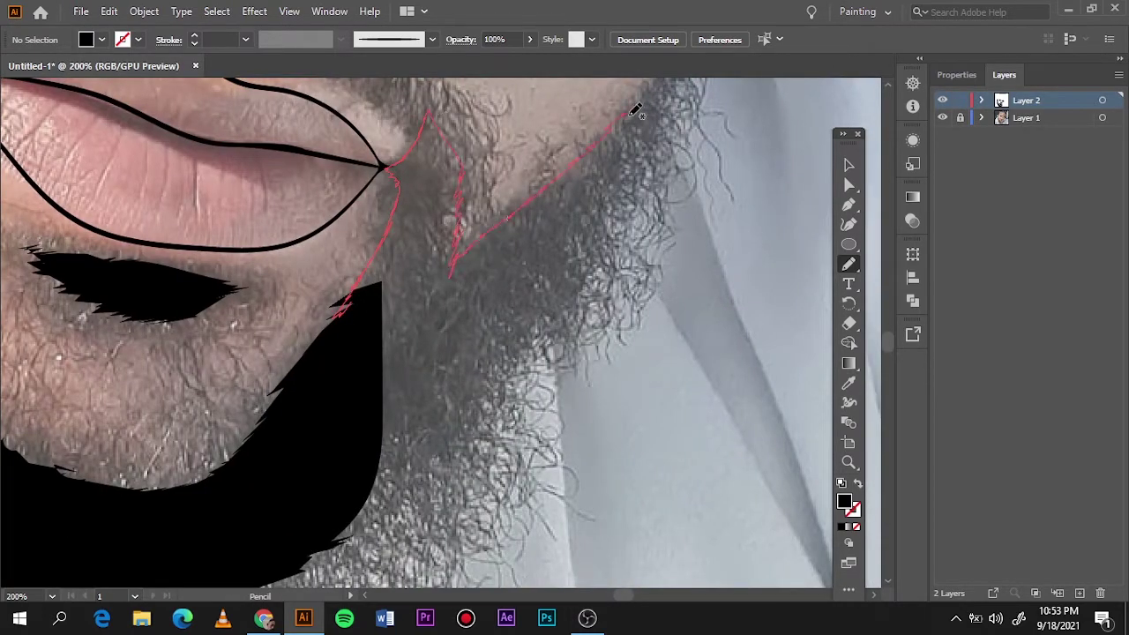
pyautogui.moveTo(460, 430); pyautogui.dragTo(339, 317)
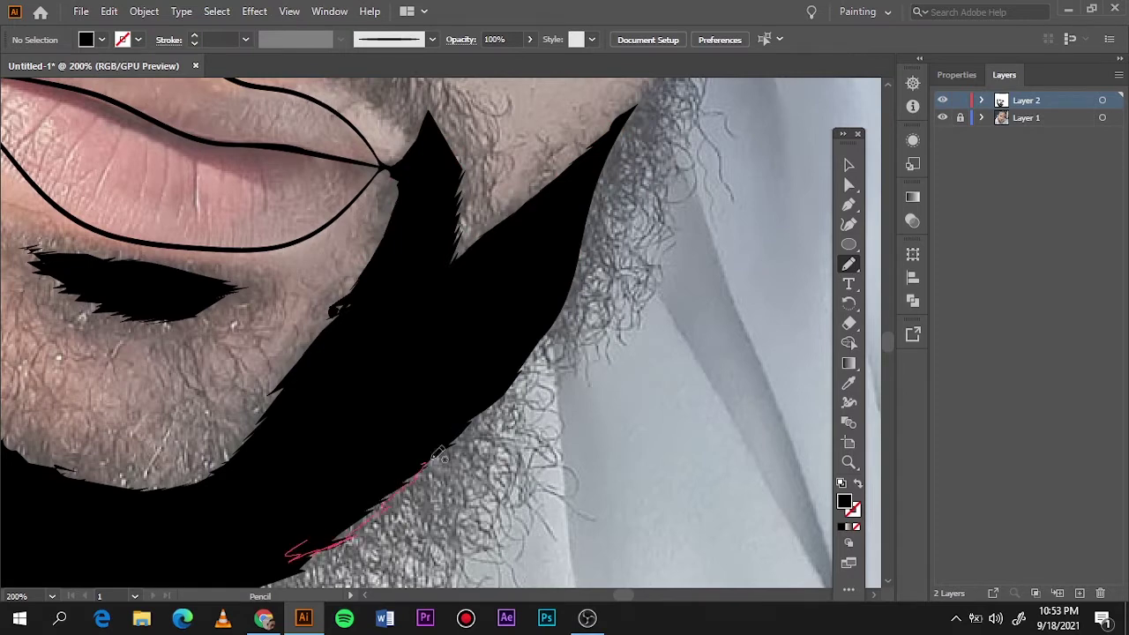
pyautogui.moveTo(290, 541); pyautogui.dragTo(379, 459)
pyautogui.hscroll(3, 232, 353)
pyautogui.scroll(3, 244, 398)
pyautogui.hscroll(3, 244, 398)
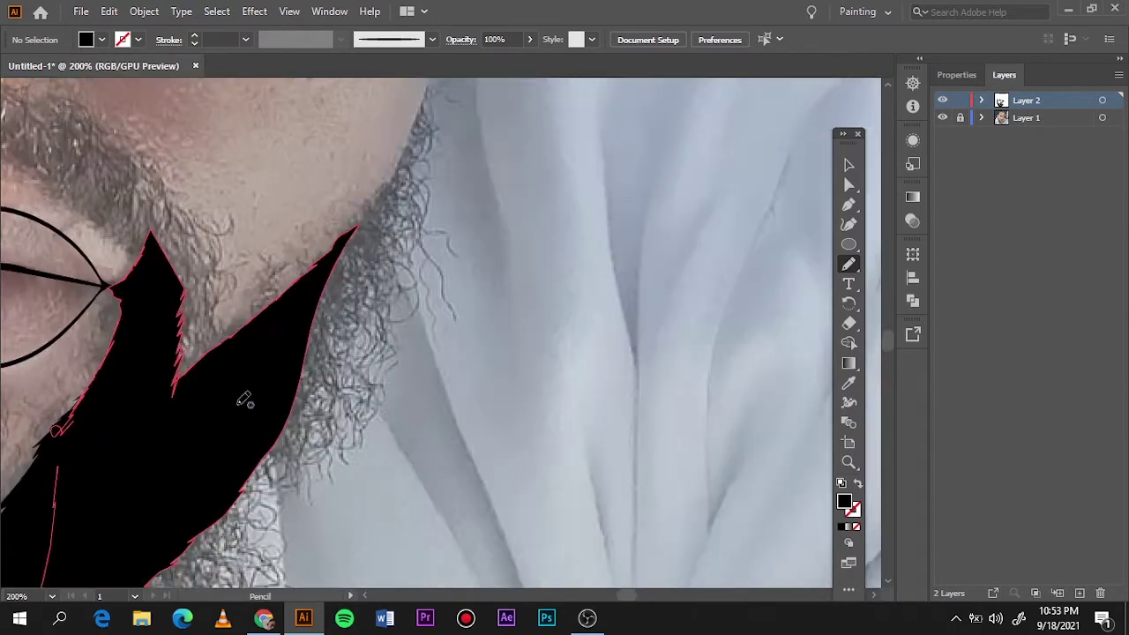
pyautogui.moveTo(240, 485); pyautogui.dragTo(320, 372)
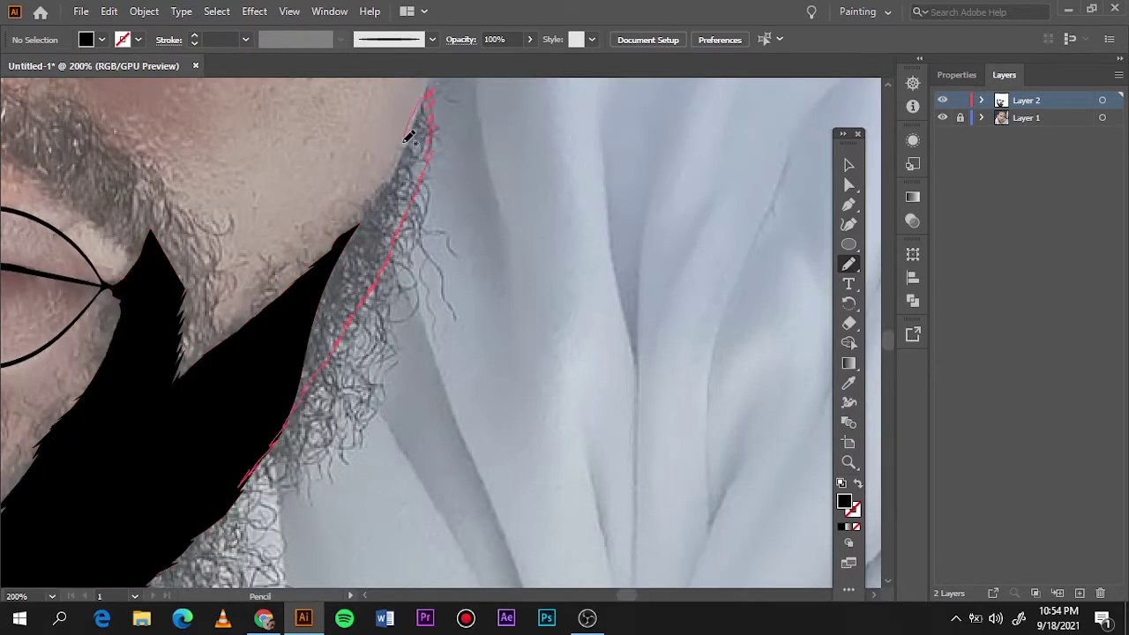
pyautogui.moveTo(408, 137); pyautogui.dragTo(249, 445)
# Step: Extend the beard down the right jaw and add black spikes and moustache tufts beside the lip
pyautogui.scroll(4, 415, 185)
pyautogui.scroll(1, 415, 265)
pyautogui.moveTo(414, 307)
pyautogui.mouseDown()
pyautogui.moveTo(444, 292)
pyautogui.moveTo(397, 365)
pyautogui.mouseUp()
pyautogui.scroll(1, 138, 453)
pyautogui.hscroll(-5, 141, 450)
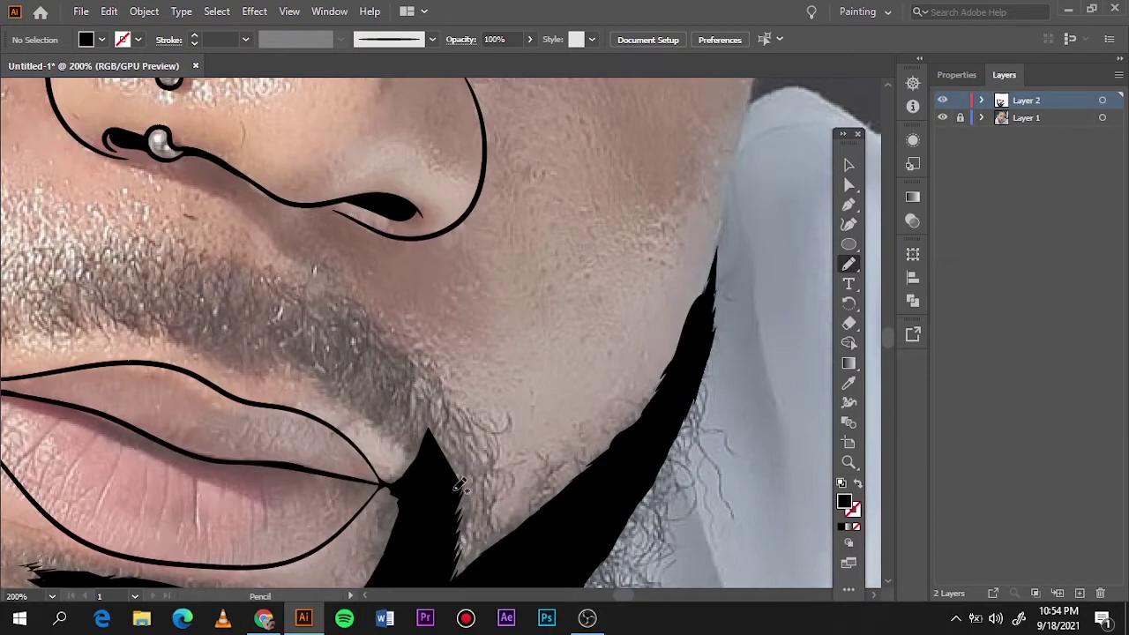
pyautogui.moveTo(459, 485)
pyautogui.mouseDown()
pyautogui.moveTo(412, 375)
pyautogui.moveTo(454, 477)
pyautogui.mouseUp()
pyautogui.moveTo(396, 421); pyautogui.dragTo(413, 371)
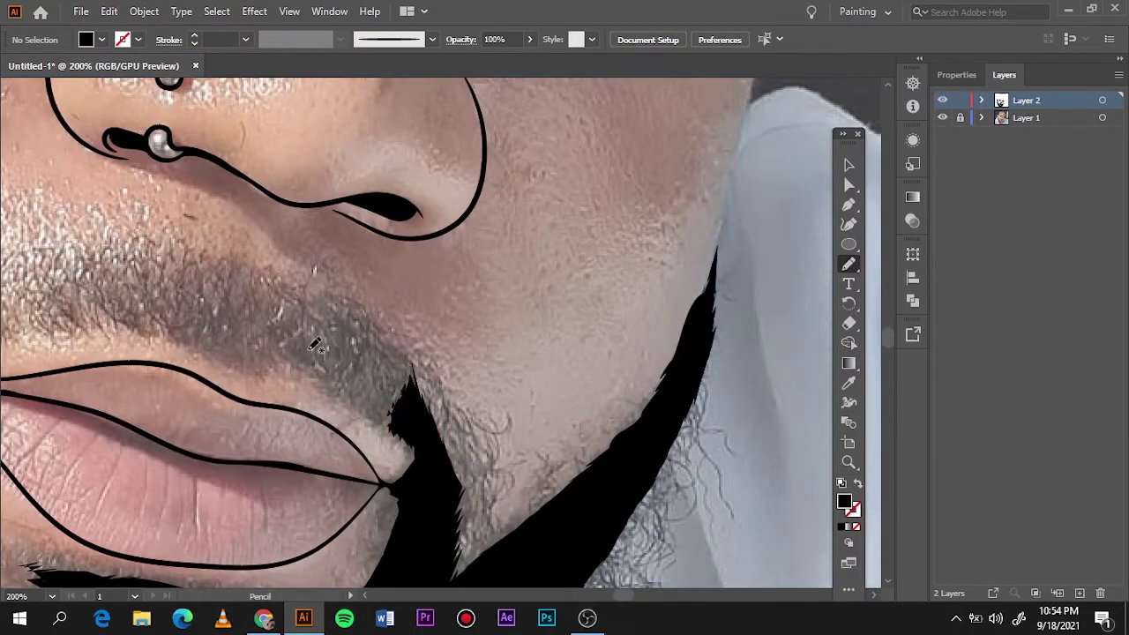
pyautogui.moveTo(321, 372)
pyautogui.mouseDown()
pyautogui.moveTo(252, 263)
pyautogui.moveTo(311, 252)
pyautogui.mouseUp()
pyautogui.hscroll(-5, 318, 353)
pyautogui.moveTo(4, 422)
pyautogui.mouseDown()
pyautogui.moveTo(30, 399)
pyautogui.moveTo(69, 435)
pyautogui.mouseUp()
# Step: Switch to a black, unfilled Paintbrush and paint the first hair strands at the jaw edge
pyautogui.hotkey('ctrl', '0')
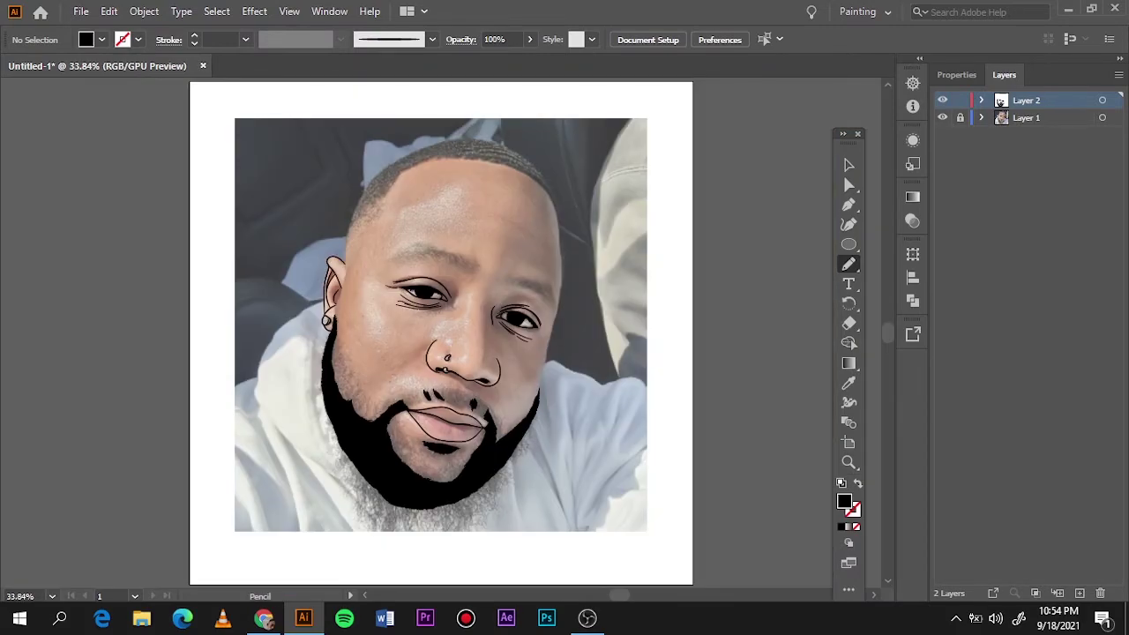
pyautogui.click(942, 118)
pyautogui.scroll(5, 349, 351)
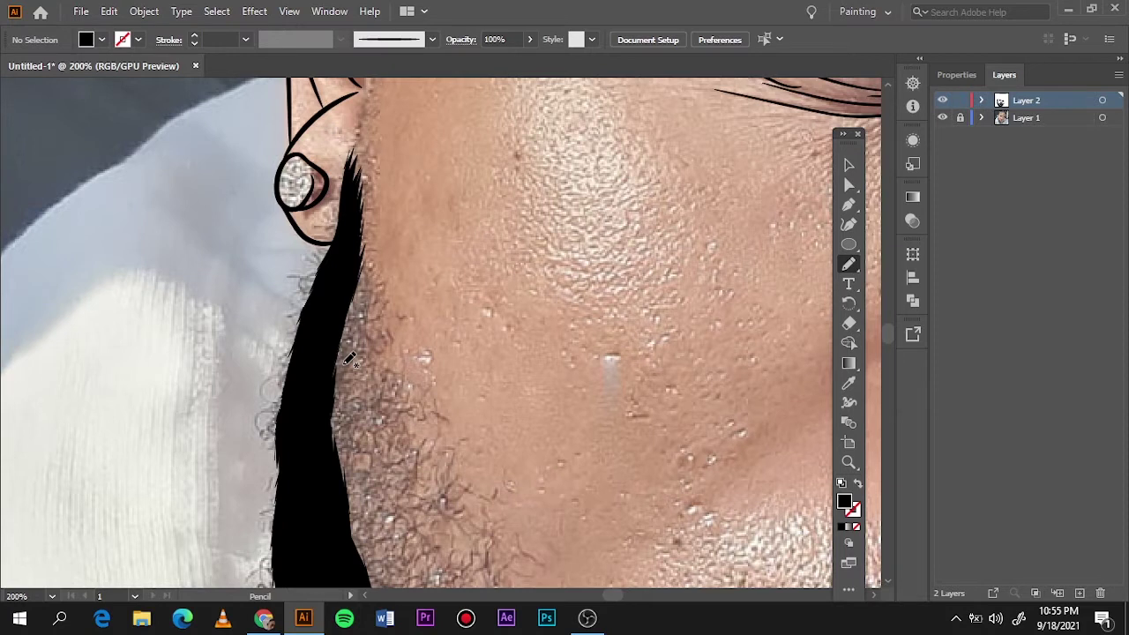
pyautogui.press('b')
pyautogui.hotkey('shift', 'x')
pyautogui.moveTo(363, 176); pyautogui.dragTo(353, 148)
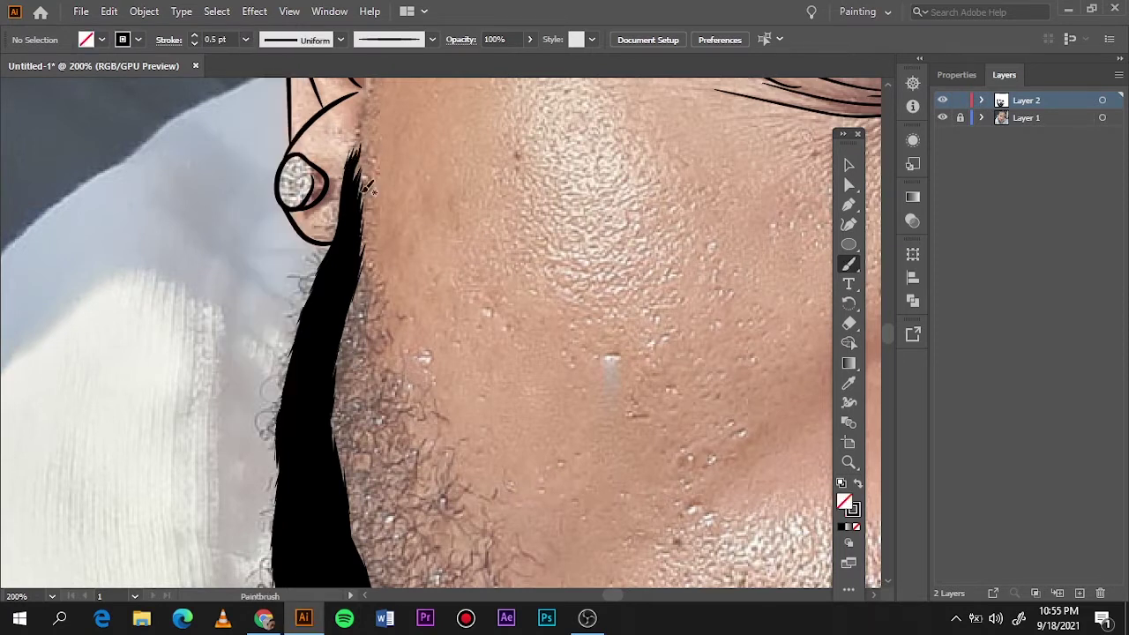
pyautogui.moveTo(365, 195); pyautogui.dragTo(358, 157)
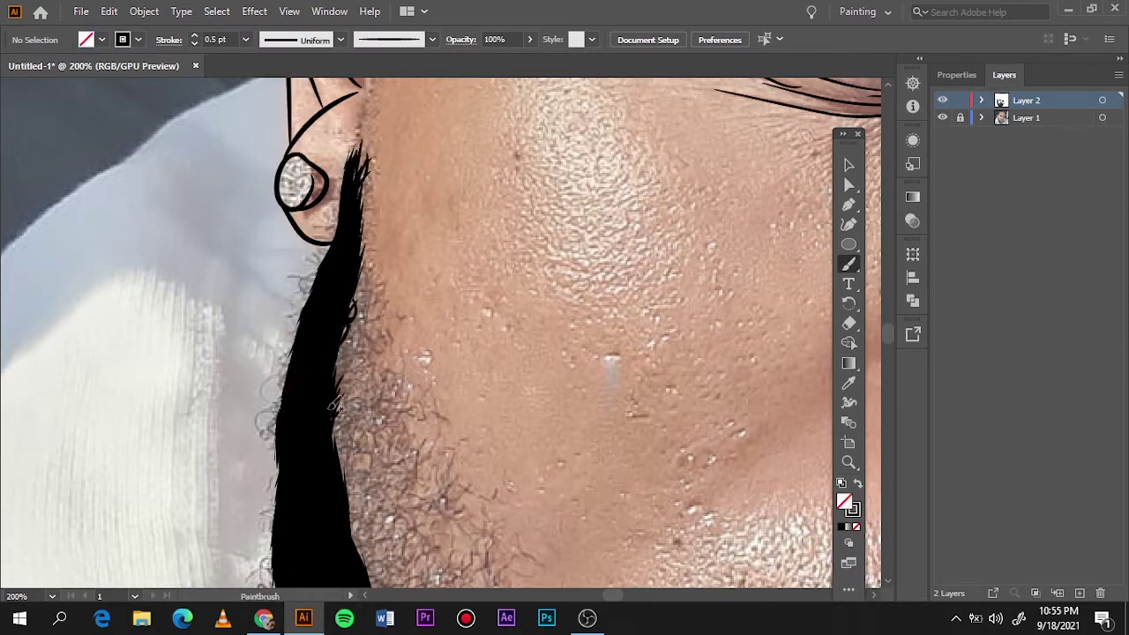
pyautogui.moveTo(342, 388)
pyautogui.mouseDown()
pyautogui.moveTo(360, 345)
pyautogui.moveTo(370, 176)
pyautogui.moveTo(357, 102)
pyautogui.moveTo(287, 227)
pyautogui.moveTo(293, 249)
pyautogui.mouseUp()
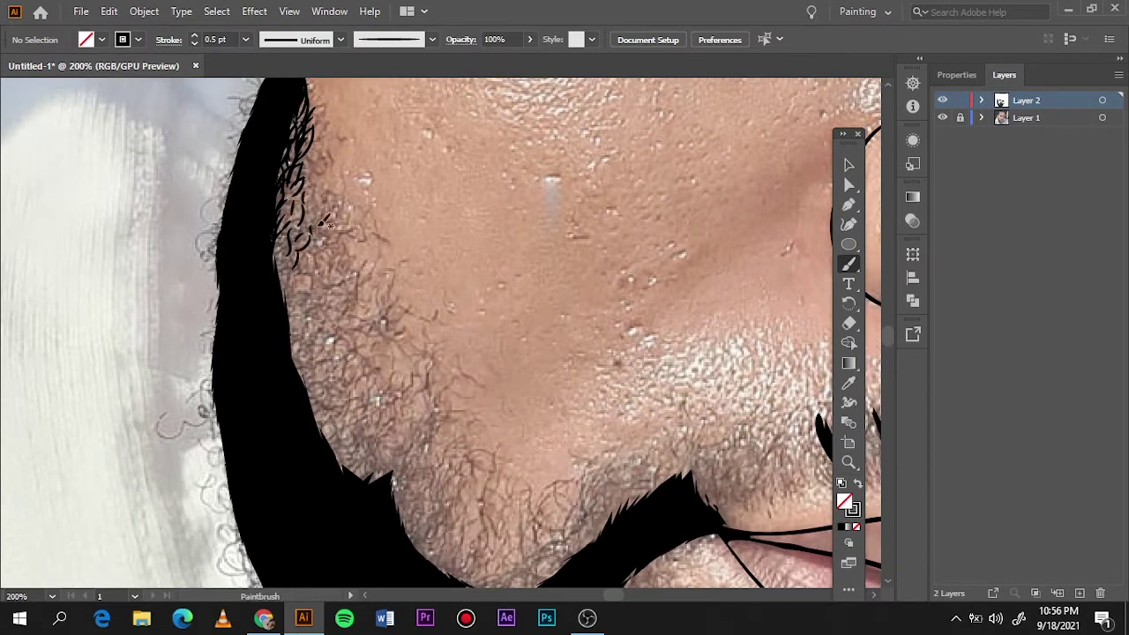
# Step: Paint curly beard hairs along the jaw down toward the chin
pyautogui.moveTo(300, 201)
pyautogui.mouseDown()
pyautogui.moveTo(320, 267)
pyautogui.moveTo(301, 308)
pyautogui.mouseUp()
pyautogui.moveTo(282, 267); pyautogui.dragTo(300, 212)
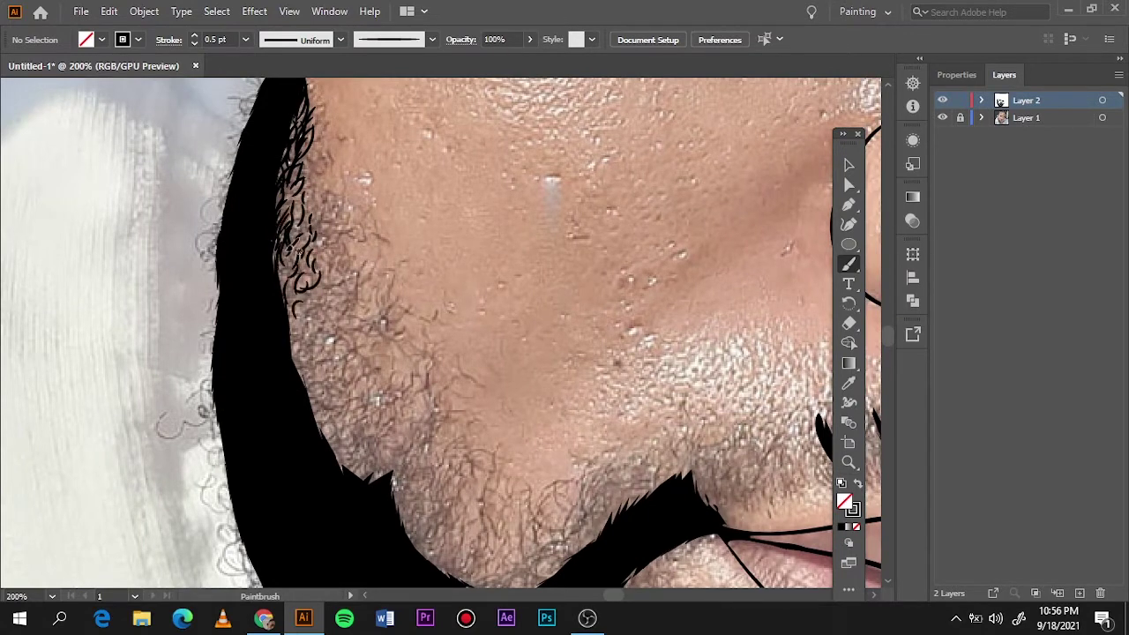
pyautogui.moveTo(284, 278); pyautogui.dragTo(313, 363)
pyautogui.moveTo(328, 302)
pyautogui.mouseDown()
pyautogui.moveTo(310, 366)
pyautogui.moveTo(316, 399)
pyautogui.moveTo(352, 351)
pyautogui.mouseUp()
pyautogui.moveTo(351, 410)
pyautogui.mouseDown()
pyautogui.moveTo(388, 477)
pyautogui.moveTo(339, 467)
pyautogui.moveTo(333, 437)
pyautogui.mouseUp()
pyautogui.moveTo(314, 241); pyautogui.dragTo(300, 263)
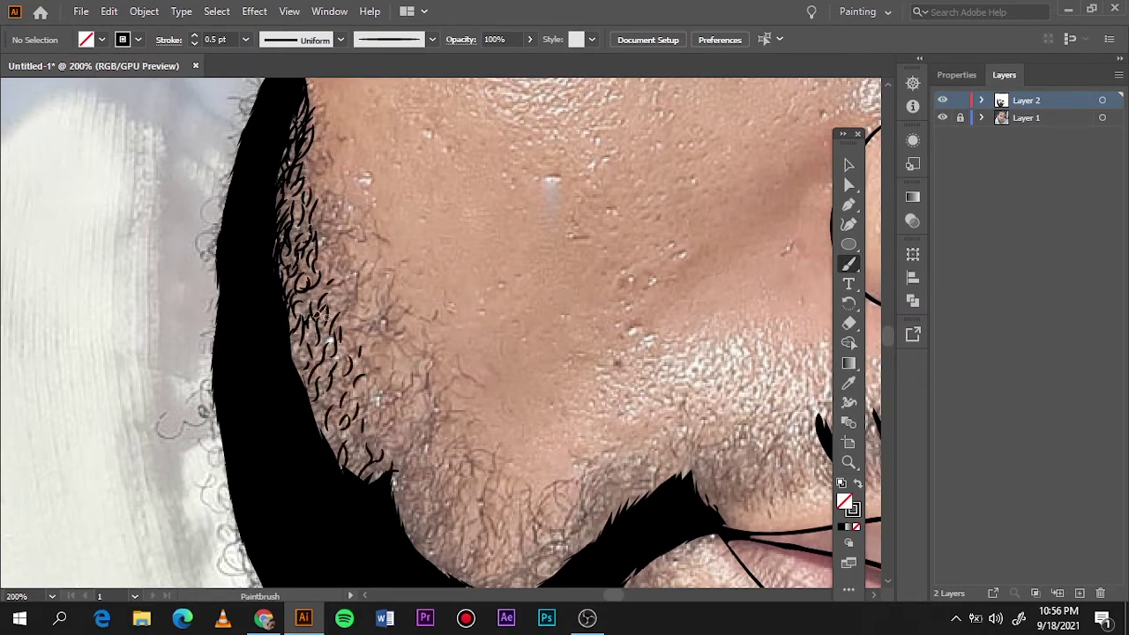
pyautogui.moveTo(307, 362); pyautogui.dragTo(317, 413)
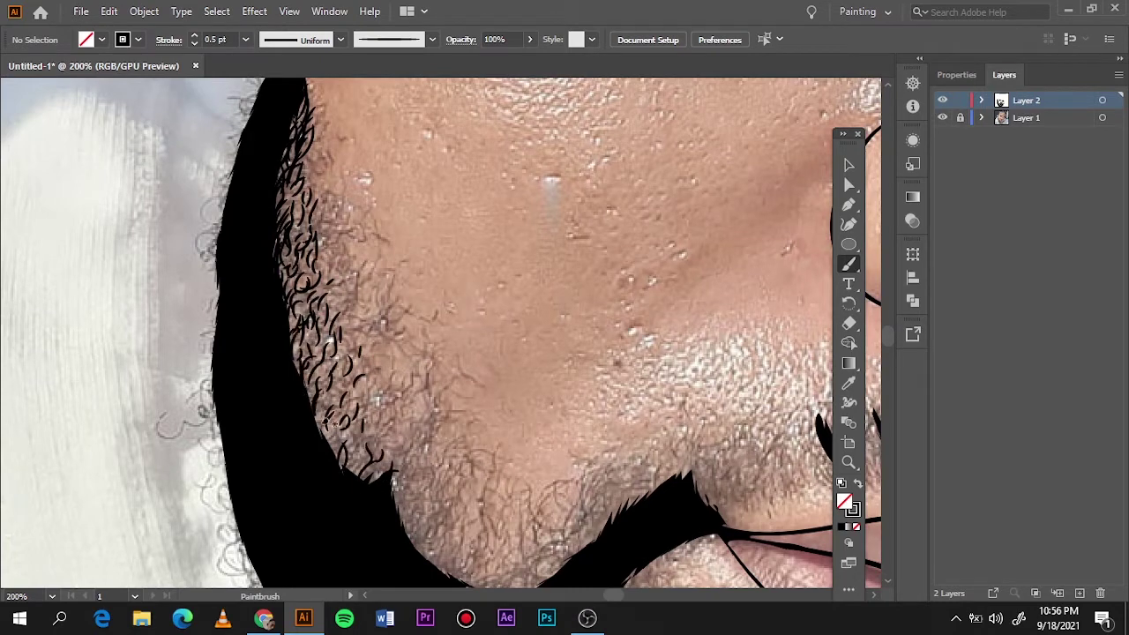
pyautogui.moveTo(351, 377); pyautogui.dragTo(319, 404)
pyautogui.moveTo(388, 432); pyautogui.dragTo(362, 462)
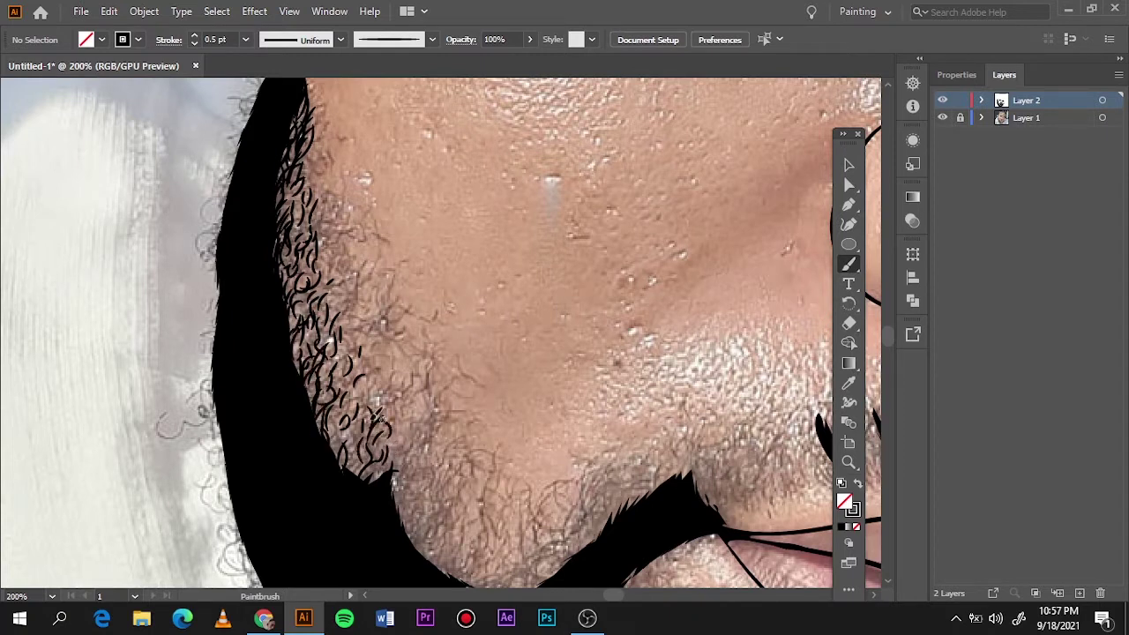
pyautogui.moveTo(379, 384); pyautogui.dragTo(369, 415)
pyautogui.moveTo(384, 328); pyautogui.dragTo(371, 348)
# Step: Add short curly strokes inside the beard and lower along the jaw, then hide the photo
pyautogui.moveTo(392, 305); pyautogui.dragTo(386, 330)
pyautogui.moveTo(439, 372); pyautogui.dragTo(429, 394)
pyautogui.moveTo(415, 351); pyautogui.dragTo(409, 379)
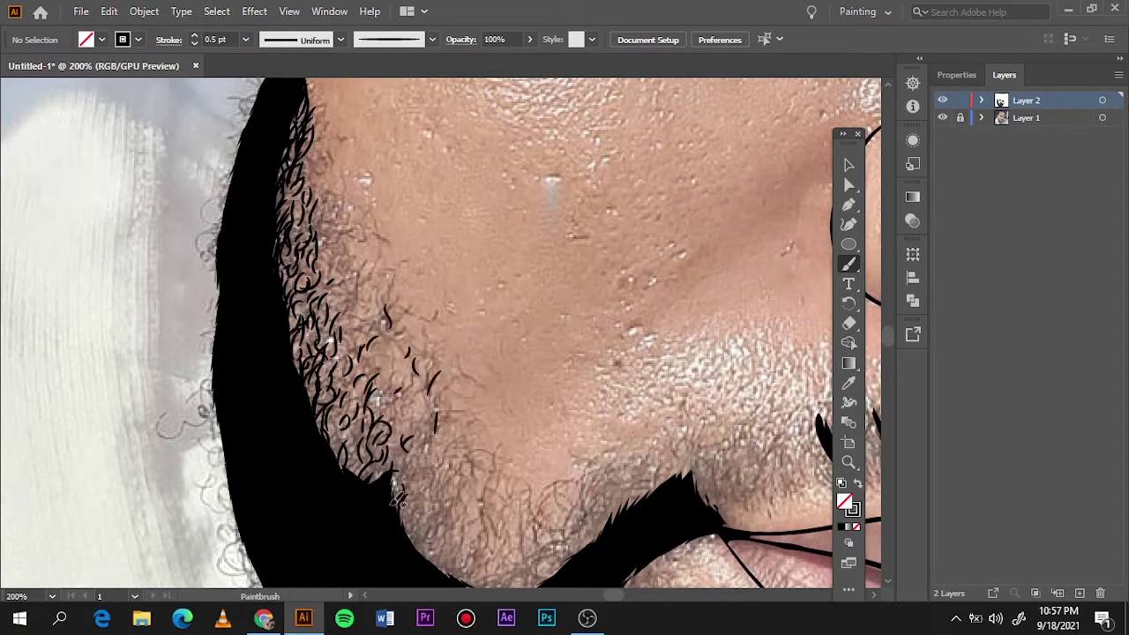
pyautogui.moveTo(432, 496); pyautogui.dragTo(422, 525)
pyautogui.moveTo(415, 470)
pyautogui.mouseDown()
pyautogui.moveTo(407, 506)
pyautogui.moveTo(414, 459)
pyautogui.mouseUp()
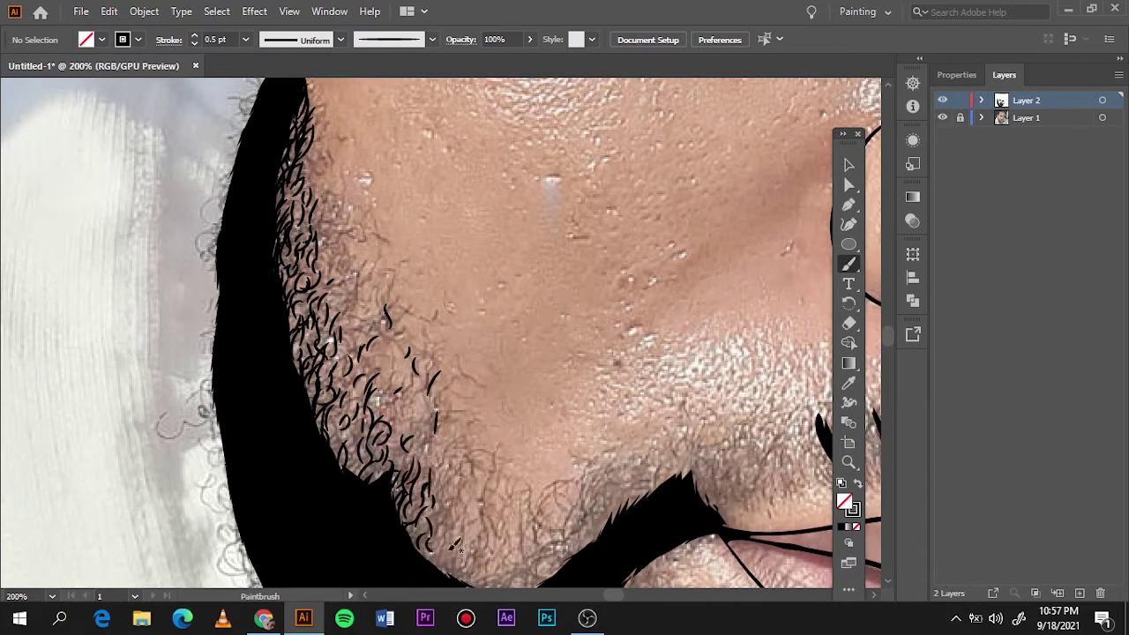
pyautogui.moveTo(444, 510); pyautogui.dragTo(432, 557)
pyautogui.moveTo(427, 481); pyautogui.dragTo(408, 454)
pyautogui.moveTo(406, 464); pyautogui.dragTo(427, 434)
pyautogui.click(942, 117)
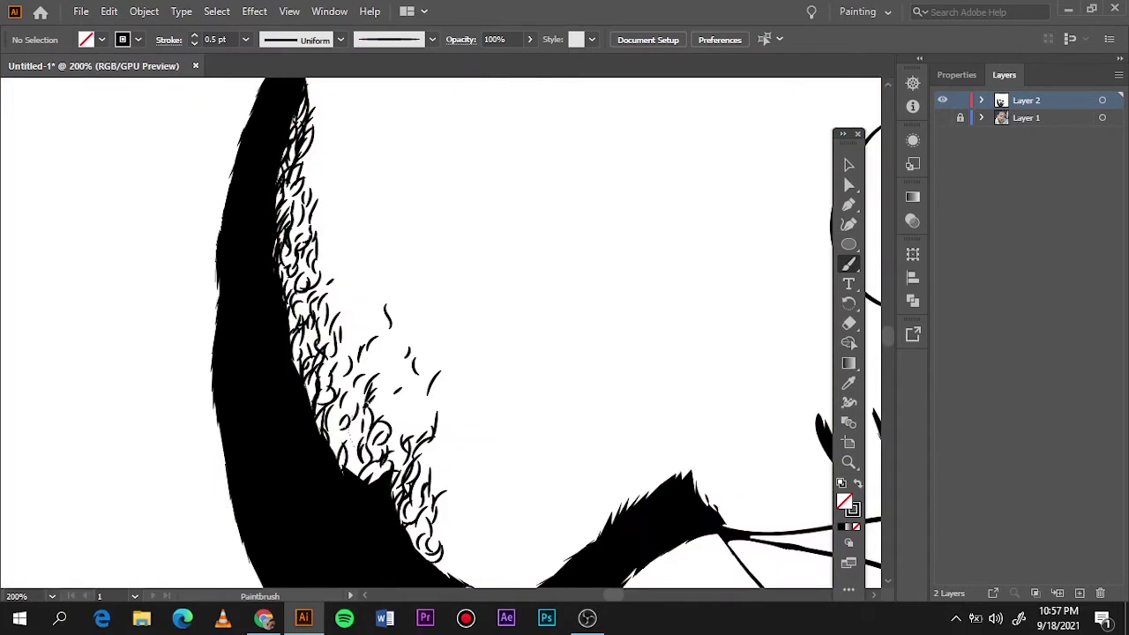
# Step: Add curly strokes along the beard's inner edge and near the chin, then show the photo again
pyautogui.moveTo(303, 321); pyautogui.dragTo(300, 203)
pyautogui.moveTo(308, 291); pyautogui.dragTo(304, 353)
pyautogui.moveTo(330, 389); pyautogui.dragTo(340, 357)
pyautogui.moveTo(377, 429)
pyautogui.mouseDown()
pyautogui.moveTo(379, 467)
pyautogui.moveTo(352, 437)
pyautogui.moveTo(342, 395)
pyautogui.mouseUp()
pyautogui.moveTo(353, 451); pyautogui.dragTo(318, 389)
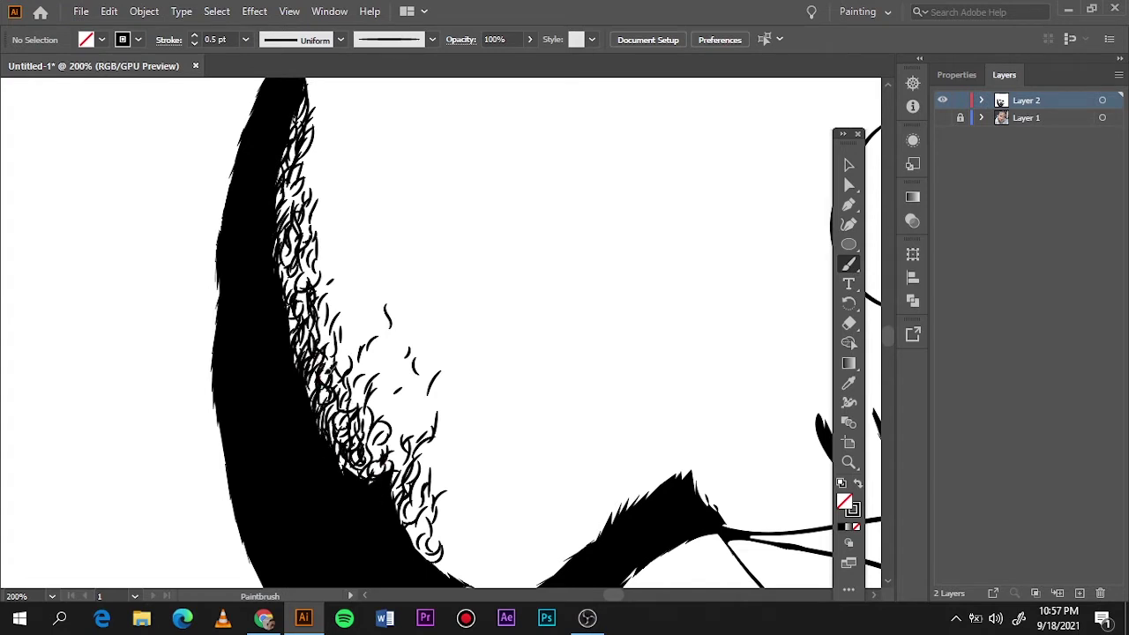
pyautogui.moveTo(413, 466); pyautogui.dragTo(406, 520)
pyautogui.moveTo(434, 476); pyautogui.dragTo(431, 543)
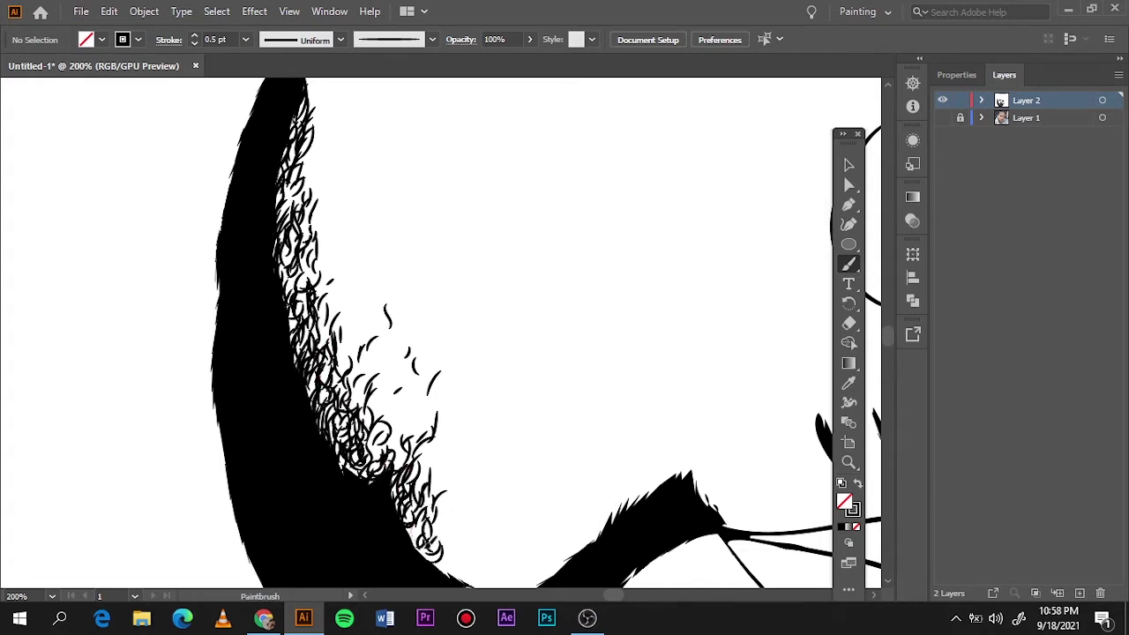
pyautogui.click(943, 117)
# Step: Paint curly hair strokes across the lower jaw and along the chin's beard edge
pyautogui.scroll(-1, 900, 516)
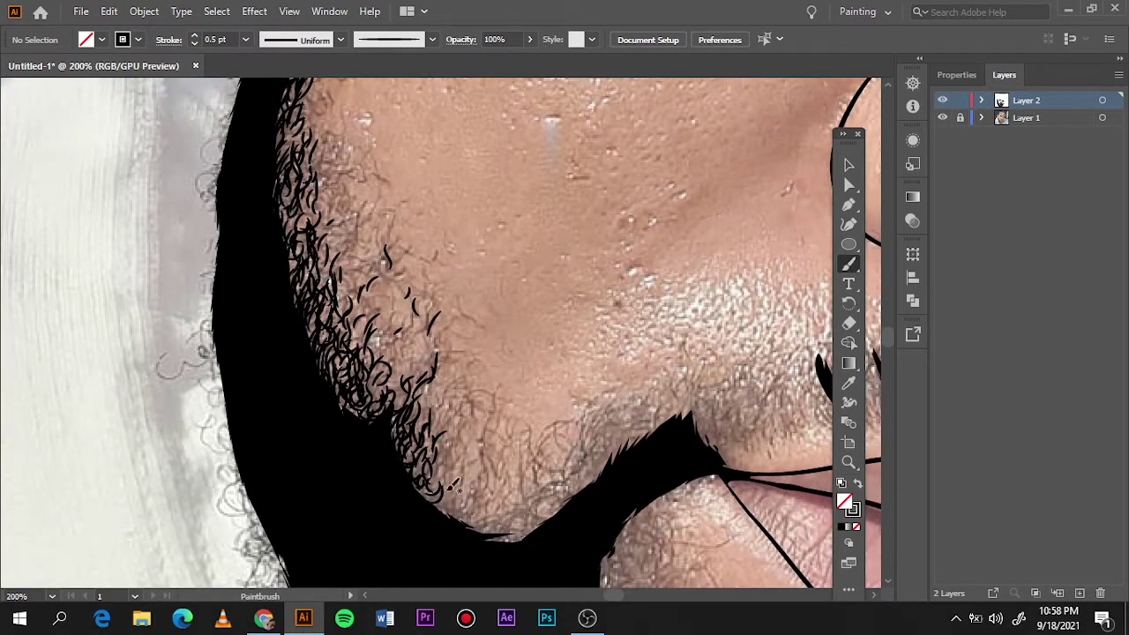
pyautogui.moveTo(451, 484); pyautogui.dragTo(458, 510)
pyautogui.moveTo(490, 430); pyautogui.dragTo(494, 511)
pyautogui.moveTo(457, 454); pyautogui.dragTo(483, 503)
pyautogui.moveTo(540, 525); pyautogui.dragTo(520, 535)
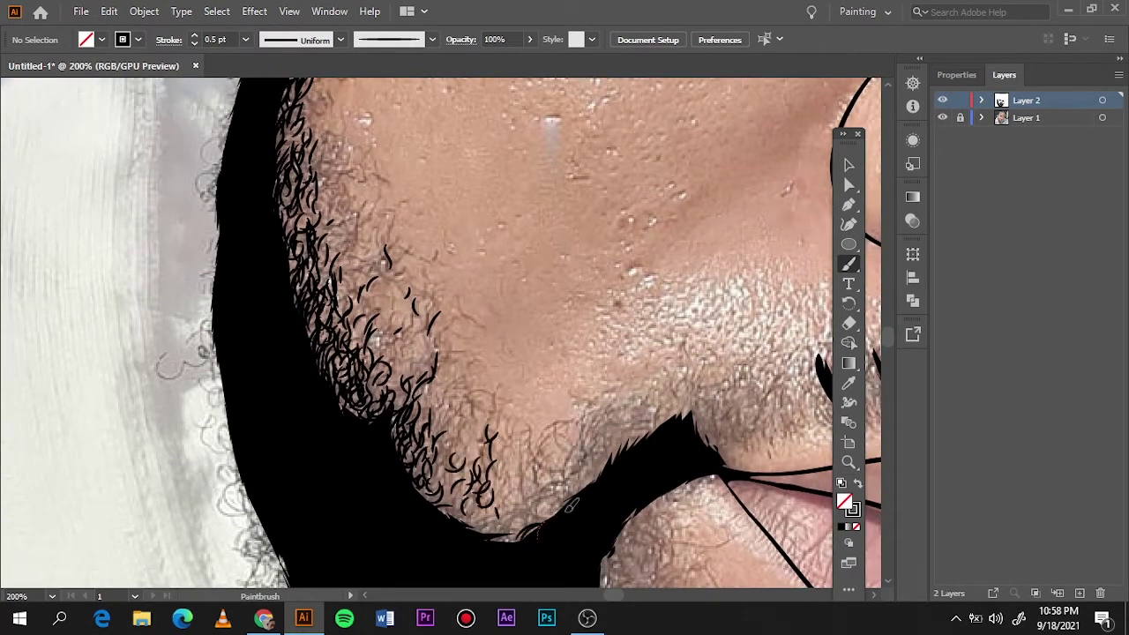
pyautogui.moveTo(571, 504); pyautogui.dragTo(534, 533)
pyautogui.moveTo(609, 468)
pyautogui.mouseDown()
pyautogui.moveTo(657, 422)
pyautogui.moveTo(578, 476)
pyautogui.mouseUp()
pyautogui.moveTo(622, 441)
pyautogui.mouseDown()
pyautogui.moveTo(526, 529)
pyautogui.moveTo(551, 503)
pyautogui.moveTo(487, 533)
pyautogui.moveTo(482, 503)
pyautogui.moveTo(428, 458)
pyautogui.moveTo(503, 529)
pyautogui.moveTo(467, 510)
pyautogui.mouseUp()
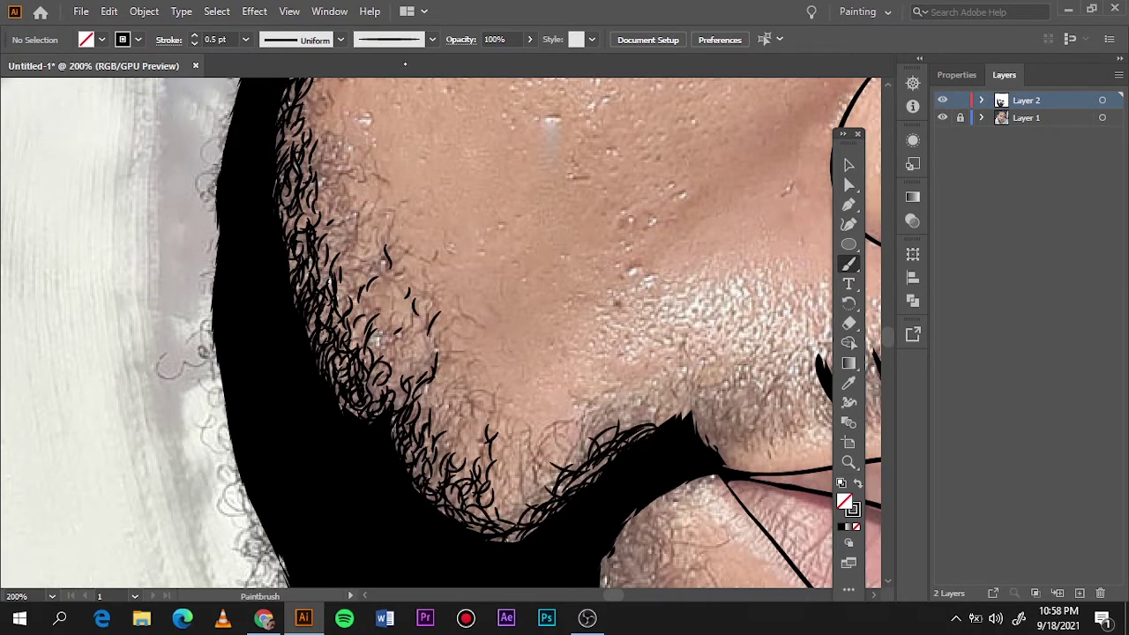
# Step: Paint fine 0.25 pt curly strokes along the beard's top and inner edge
pyautogui.scroll(2, 342, 208)
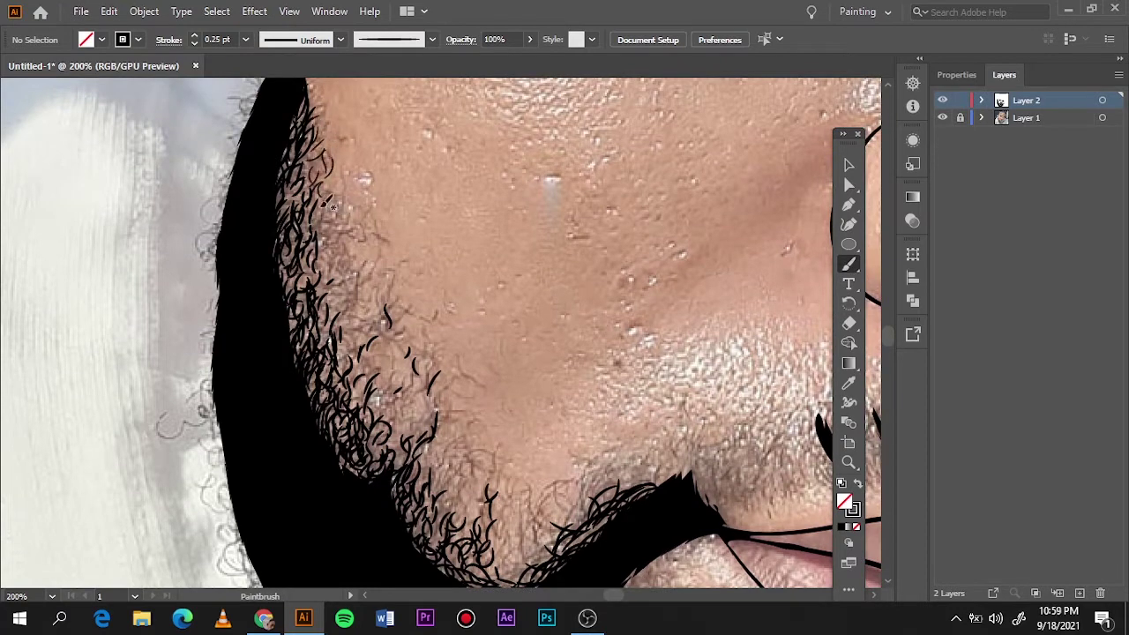
pyautogui.moveTo(332, 249)
pyautogui.mouseDown()
pyautogui.moveTo(335, 185)
pyautogui.moveTo(323, 203)
pyautogui.mouseUp()
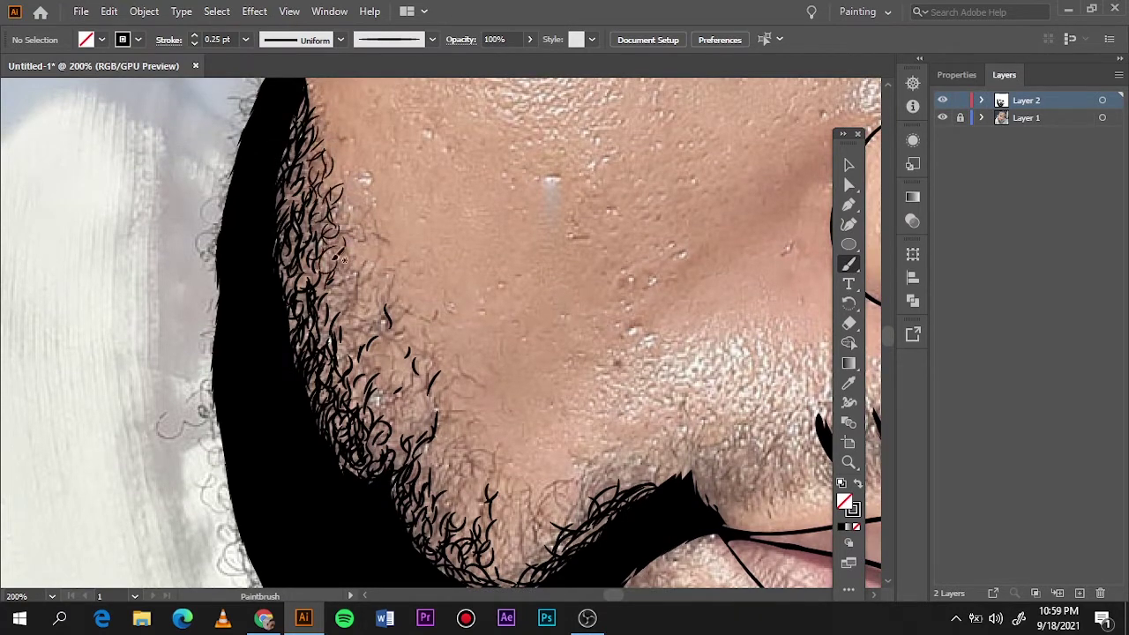
pyautogui.moveTo(352, 275); pyautogui.dragTo(349, 357)
pyautogui.moveTo(380, 339); pyautogui.dragTo(368, 296)
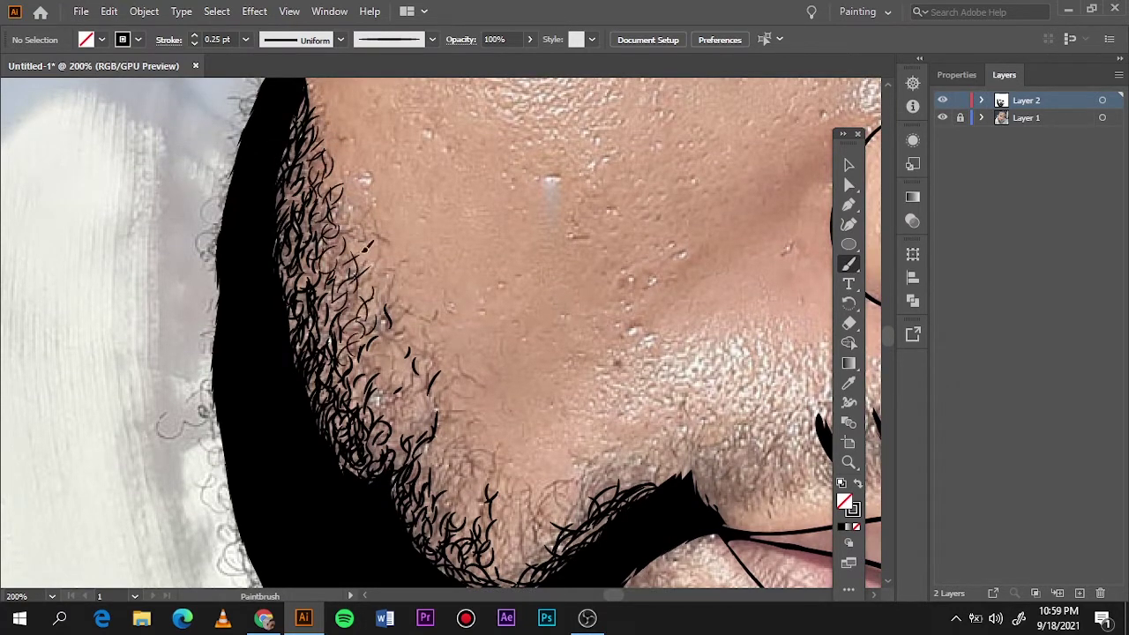
pyautogui.moveTo(407, 338); pyautogui.dragTo(386, 309)
pyautogui.moveTo(379, 397)
pyautogui.mouseDown()
pyautogui.moveTo(415, 375)
pyautogui.moveTo(395, 425)
pyautogui.moveTo(431, 404)
pyautogui.mouseUp()
# Step: Extend fine curly strokes down the lower beard edge to the chin
pyautogui.moveTo(388, 340); pyautogui.dragTo(360, 274)
pyautogui.moveTo(383, 348)
pyautogui.mouseDown()
pyautogui.moveTo(395, 414)
pyautogui.moveTo(448, 485)
pyautogui.mouseUp()
pyautogui.moveTo(463, 427)
pyautogui.mouseDown()
pyautogui.moveTo(436, 476)
pyautogui.moveTo(485, 506)
pyautogui.mouseUp()
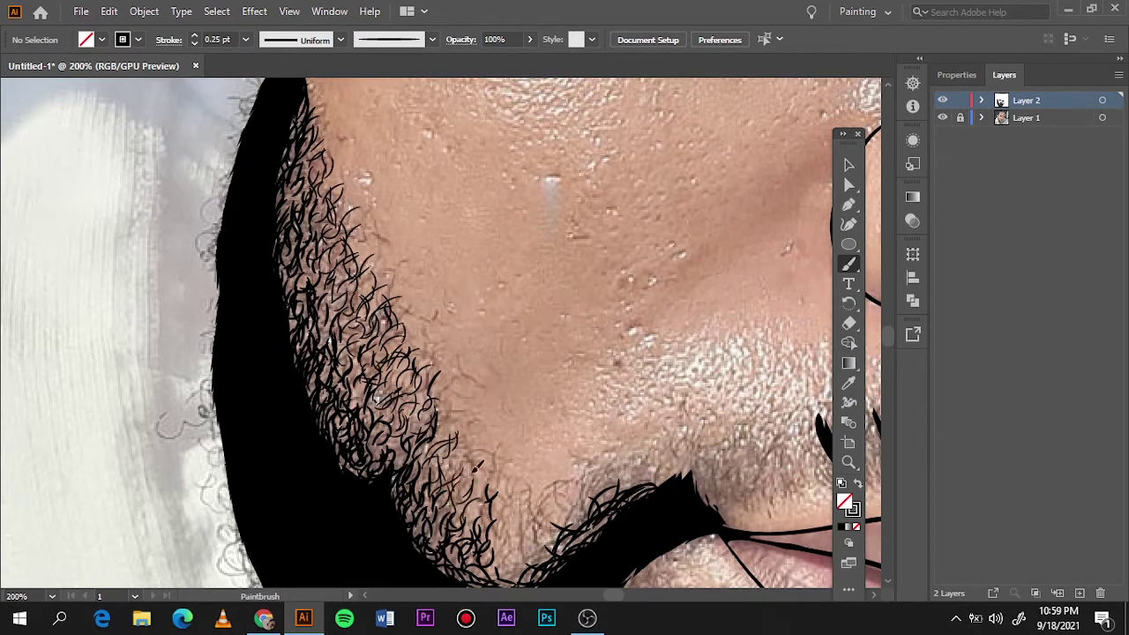
pyautogui.moveTo(477, 465)
pyautogui.mouseDown()
pyautogui.moveTo(454, 501)
pyautogui.moveTo(494, 560)
pyautogui.moveTo(543, 507)
pyautogui.moveTo(552, 554)
pyautogui.moveTo(510, 576)
pyautogui.mouseUp()
pyautogui.moveTo(538, 527)
pyautogui.mouseDown()
pyautogui.moveTo(508, 569)
pyautogui.moveTo(503, 513)
pyautogui.mouseUp()
pyautogui.moveTo(586, 498); pyautogui.dragTo(551, 534)
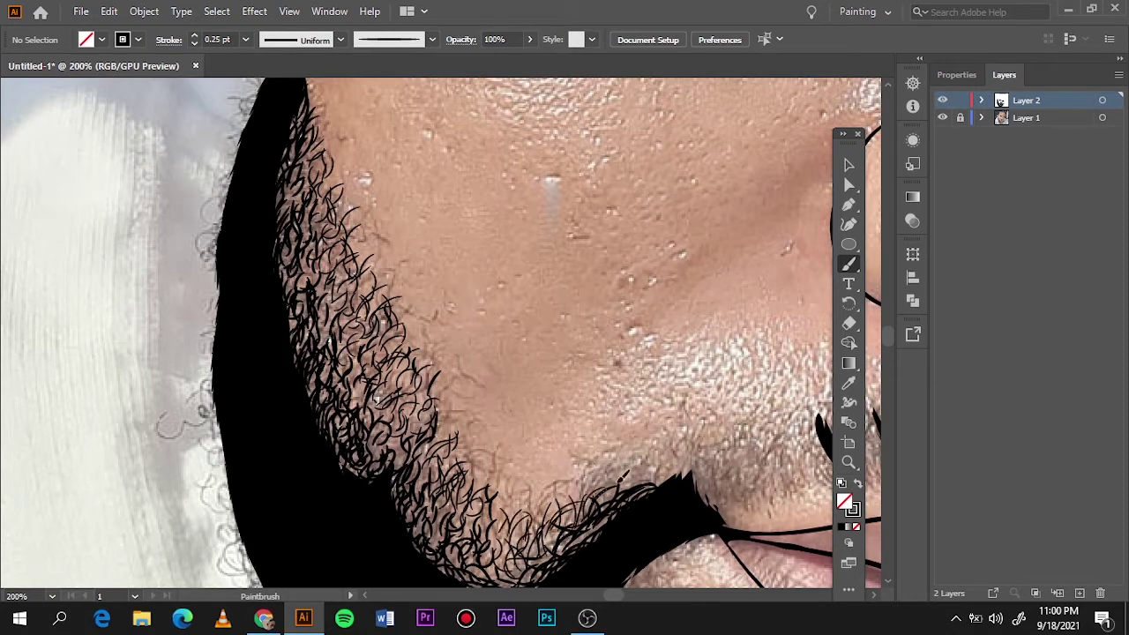
# Step: Hide the photo and fill sparse spots in the upper beard with strokes
pyautogui.click(942, 118)
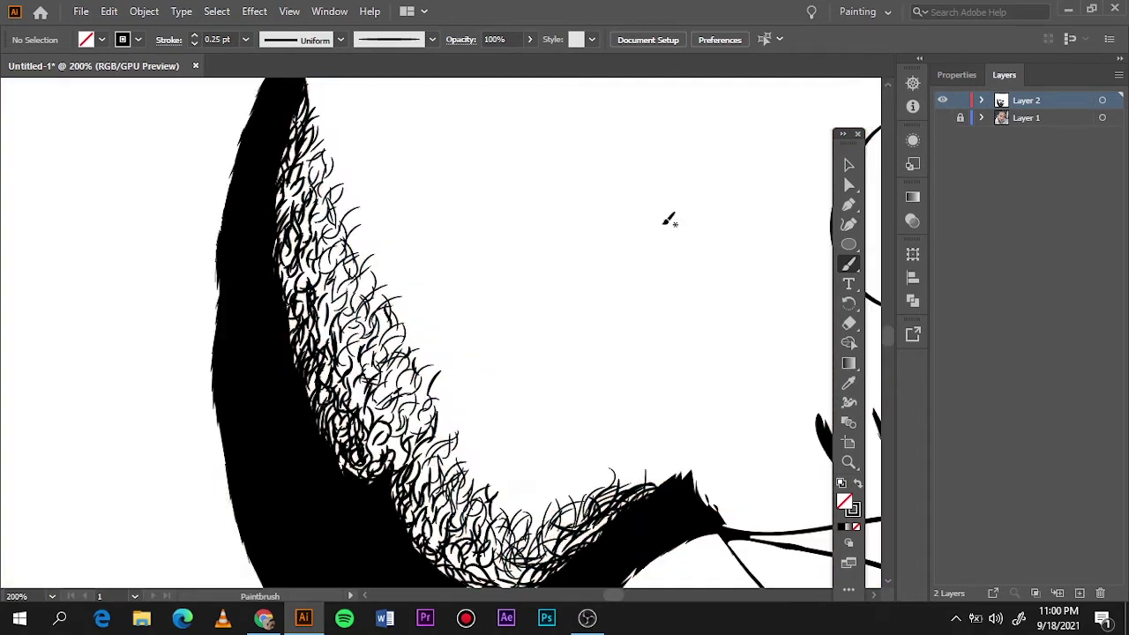
pyautogui.moveTo(371, 335); pyautogui.dragTo(322, 192)
pyautogui.moveTo(415, 397)
pyautogui.mouseDown()
pyautogui.moveTo(388, 344)
pyautogui.moveTo(354, 320)
pyautogui.mouseUp()
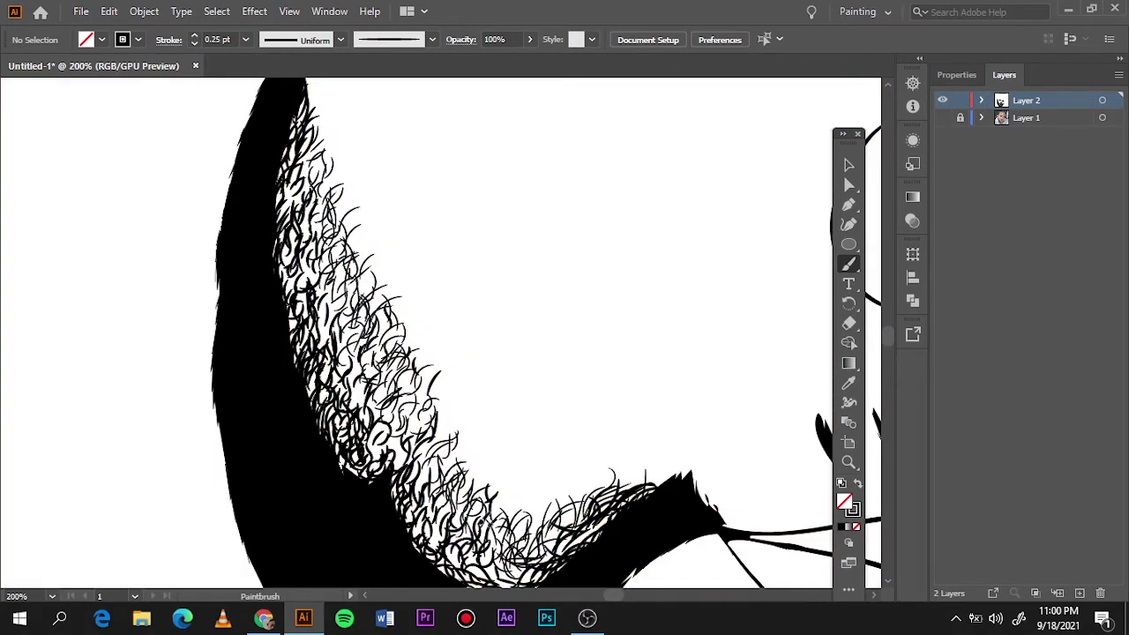
# Step: Show the reference photo again and paint a curly stroke down the beard's outer edge below the ear
pyautogui.hotkey('ctrl', '0')
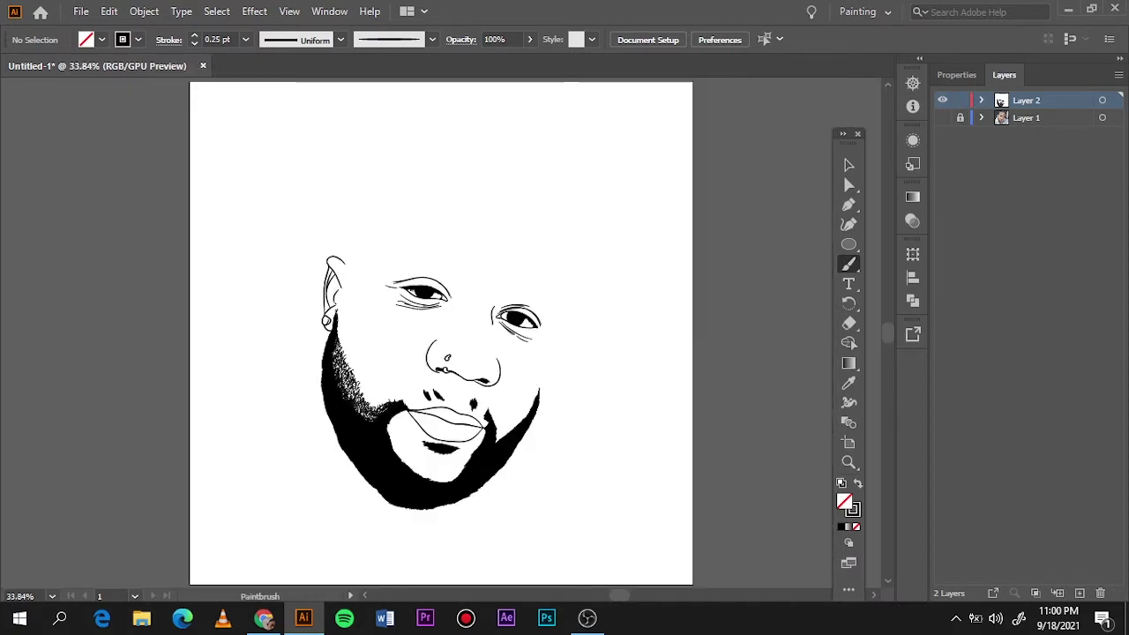
pyautogui.click(942, 117)
pyautogui.scroll(4, 329, 340)
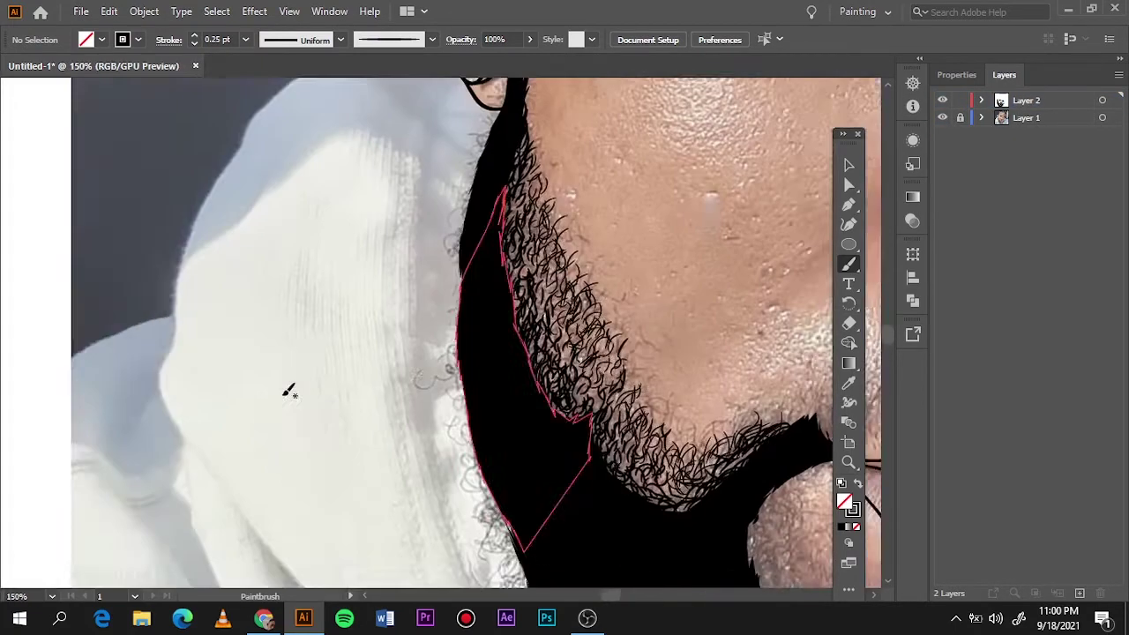
pyautogui.moveTo(355, 264); pyautogui.dragTo(324, 465)
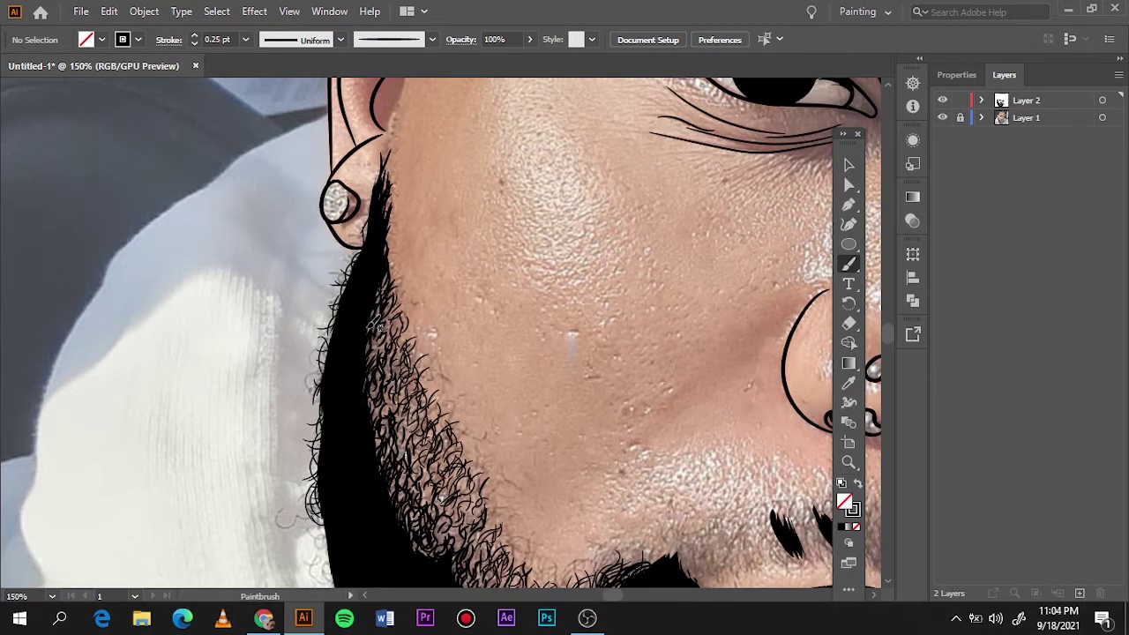
# Step: Set the brush to 0.5 pt and paint a thicker hair stroke along the beard edge
pyautogui.scroll(-5, 391, 453)
pyautogui.scroll(-2, 362, 353)
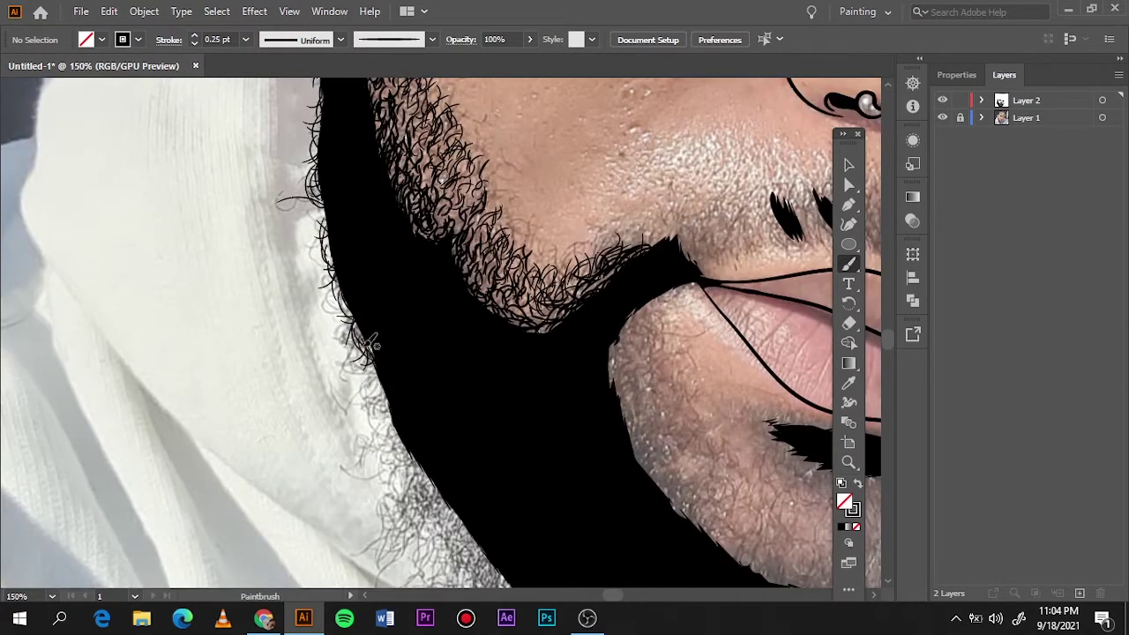
pyautogui.click(245, 40)
pyautogui.click(265, 90)
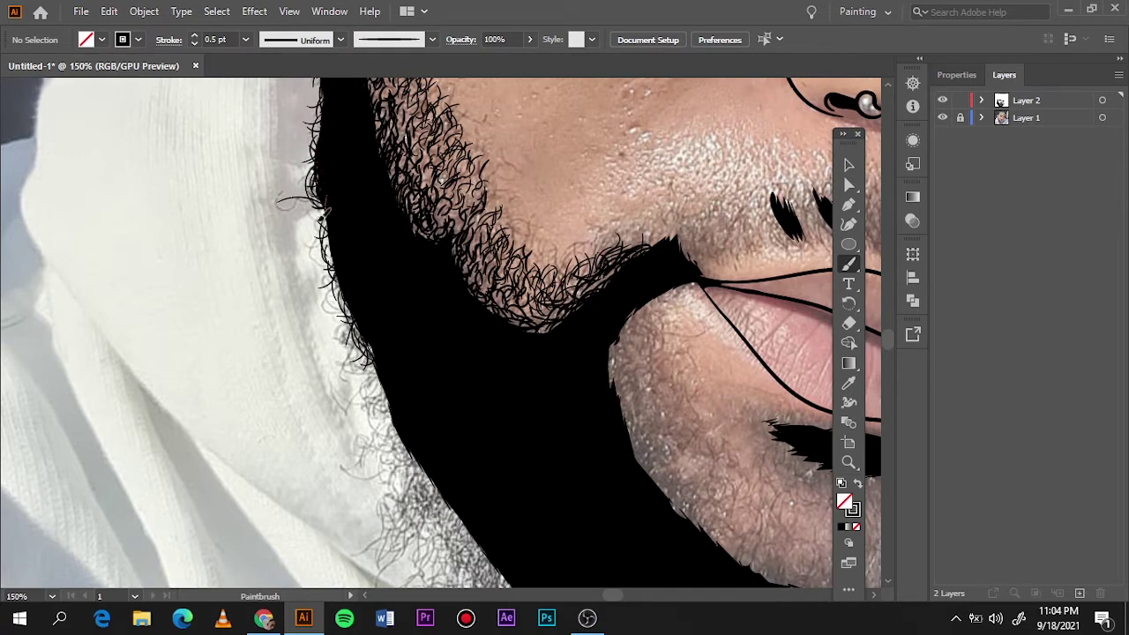
pyautogui.moveTo(346, 239); pyautogui.dragTo(364, 313)
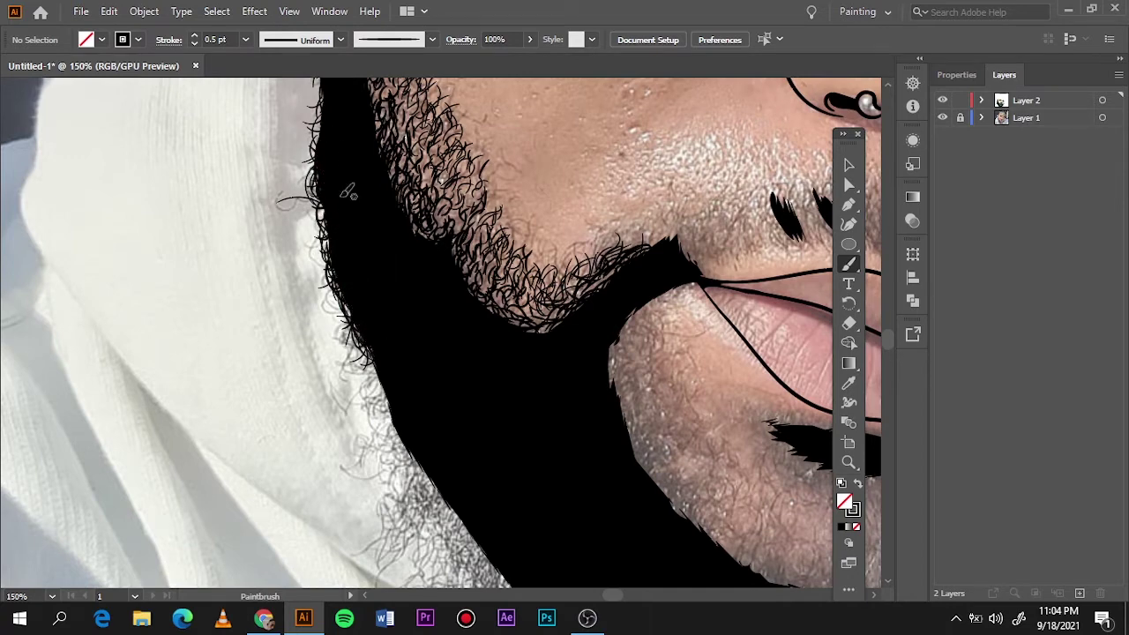
# Step: Switch back to 0.25 pt and paint curly hair strokes down the beard's outer edge
pyautogui.scroll(-2, 297, 201)
pyautogui.scroll(-3, 297, 202)
pyautogui.hscroll(2, 298, 201)
pyautogui.click(245, 40)
pyautogui.click(265, 75)
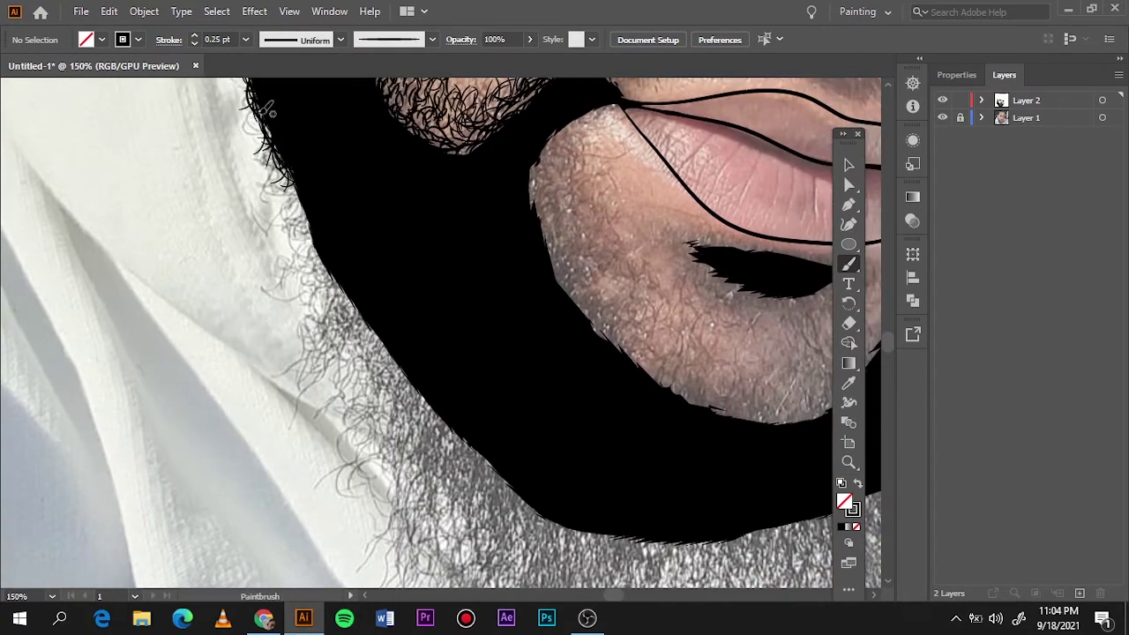
pyautogui.moveTo(298, 225); pyautogui.dragTo(302, 229)
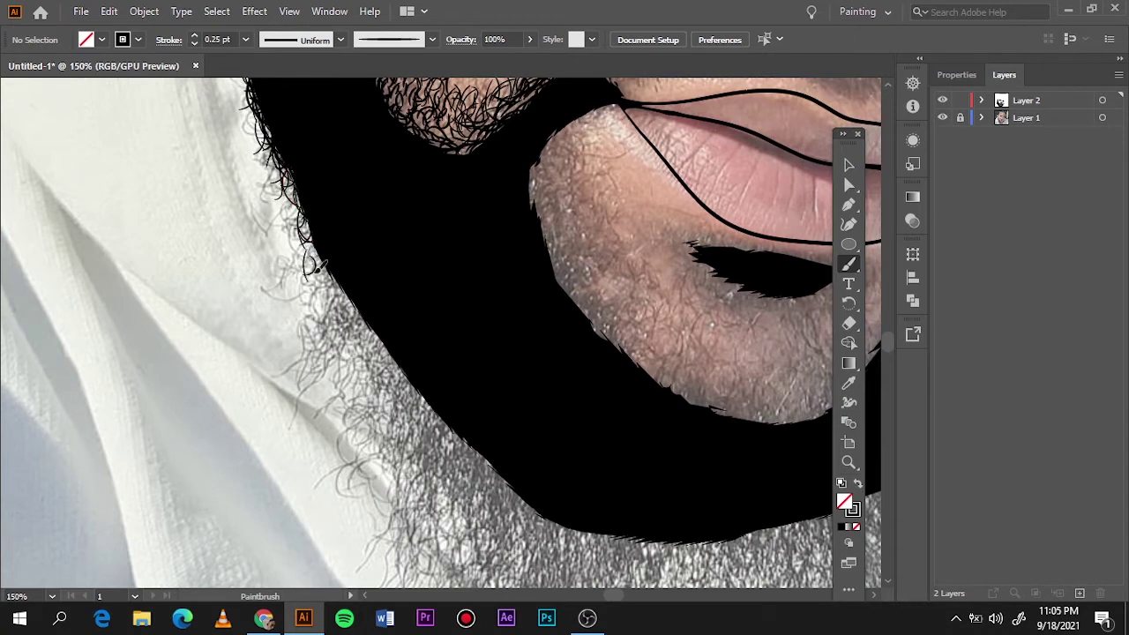
pyautogui.moveTo(323, 340); pyautogui.dragTo(307, 371)
pyautogui.moveTo(328, 282); pyautogui.dragTo(314, 361)
pyautogui.moveTo(348, 313)
pyautogui.mouseDown()
pyautogui.moveTo(318, 225)
pyautogui.moveTo(317, 282)
pyautogui.mouseUp()
pyautogui.moveTo(340, 336); pyautogui.dragTo(320, 397)
# Step: Return to 0.5 pt and add thicker hair strokes lower on the beard edge
pyautogui.click(245, 40)
pyautogui.click(269, 80)
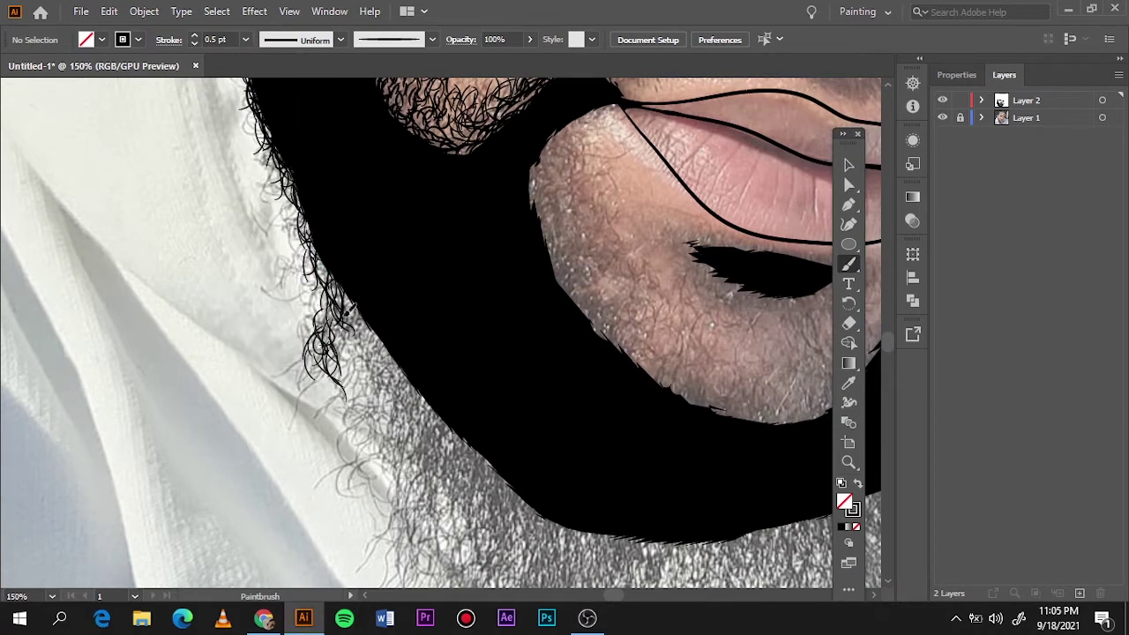
pyautogui.moveTo(351, 287)
pyautogui.mouseDown()
pyautogui.moveTo(326, 331)
pyautogui.moveTo(357, 344)
pyautogui.moveTo(410, 406)
pyautogui.mouseUp()
pyautogui.moveTo(371, 334); pyautogui.dragTo(401, 392)
pyautogui.moveTo(351, 304); pyautogui.dragTo(388, 384)
# Step: Toggle the photo to compare, then paint curly strokes down the beard's outer edge
pyautogui.hotkey('ctrl', '0')
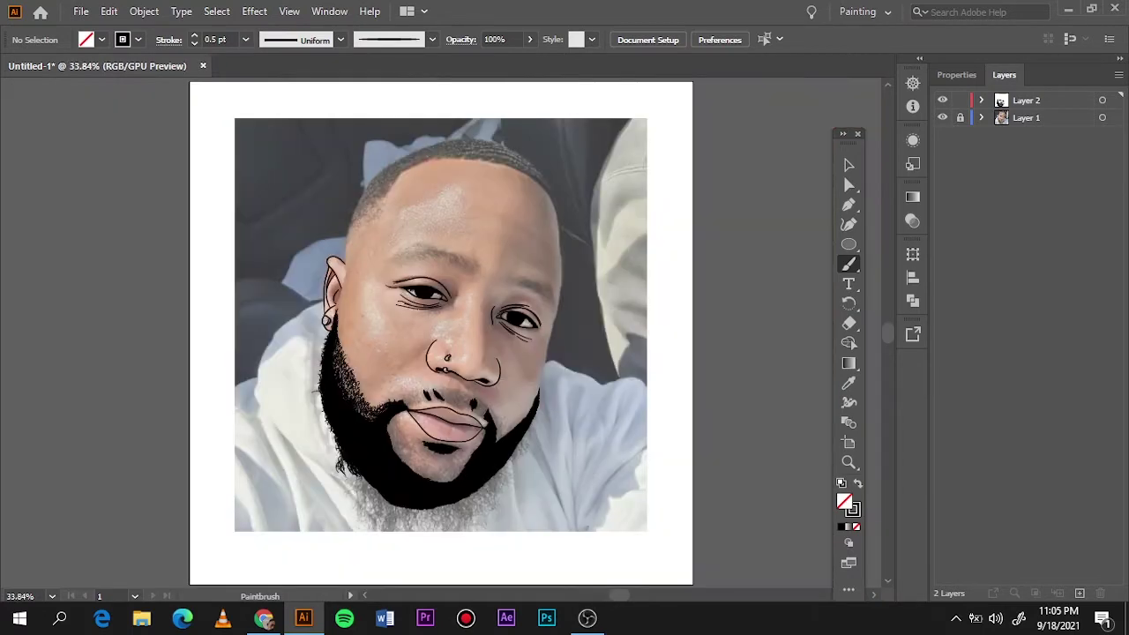
pyautogui.click(942, 117)
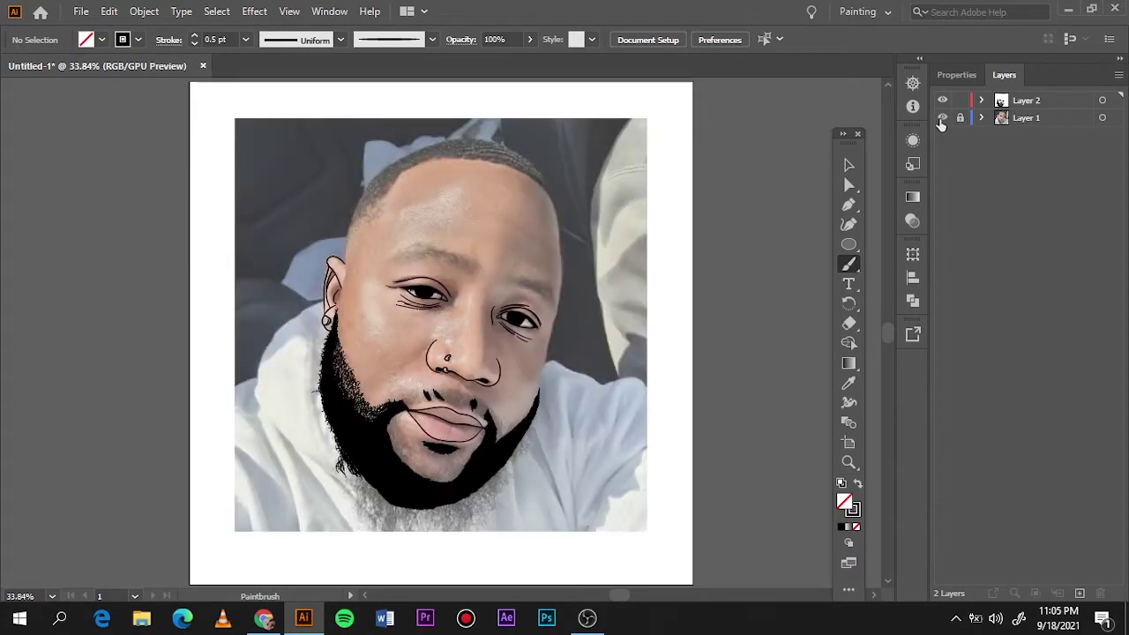
pyautogui.scroll(2, 389, 484)
pyautogui.scroll(2, 389, 484)
pyautogui.scroll(-2, 389, 483)
pyautogui.hscroll(-3, 389, 483)
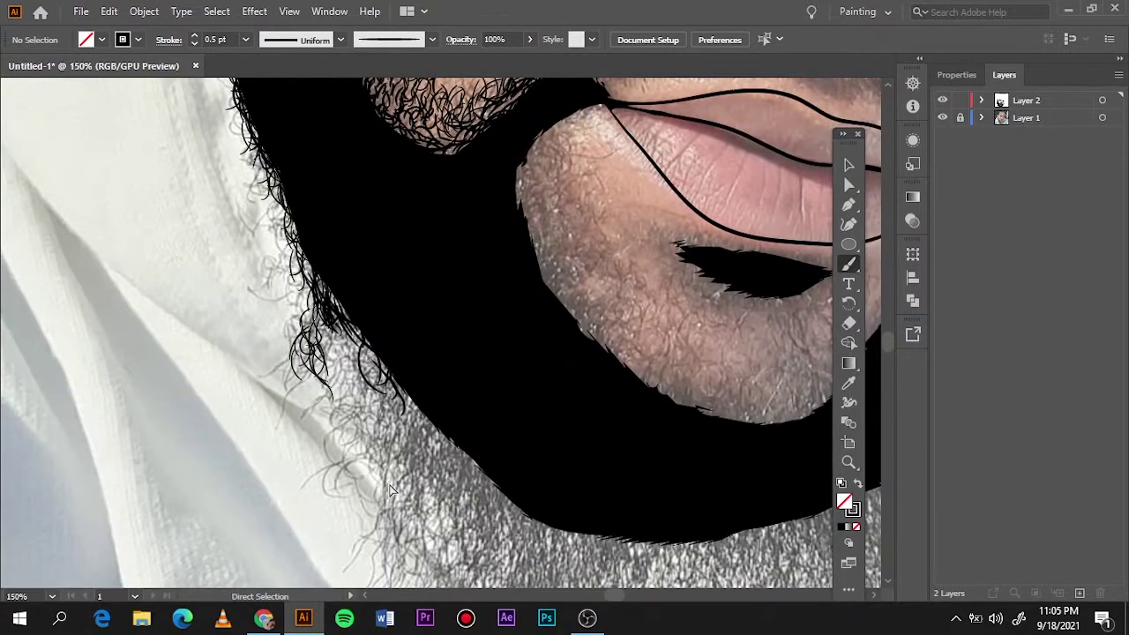
pyautogui.moveTo(289, 161); pyautogui.dragTo(310, 328)
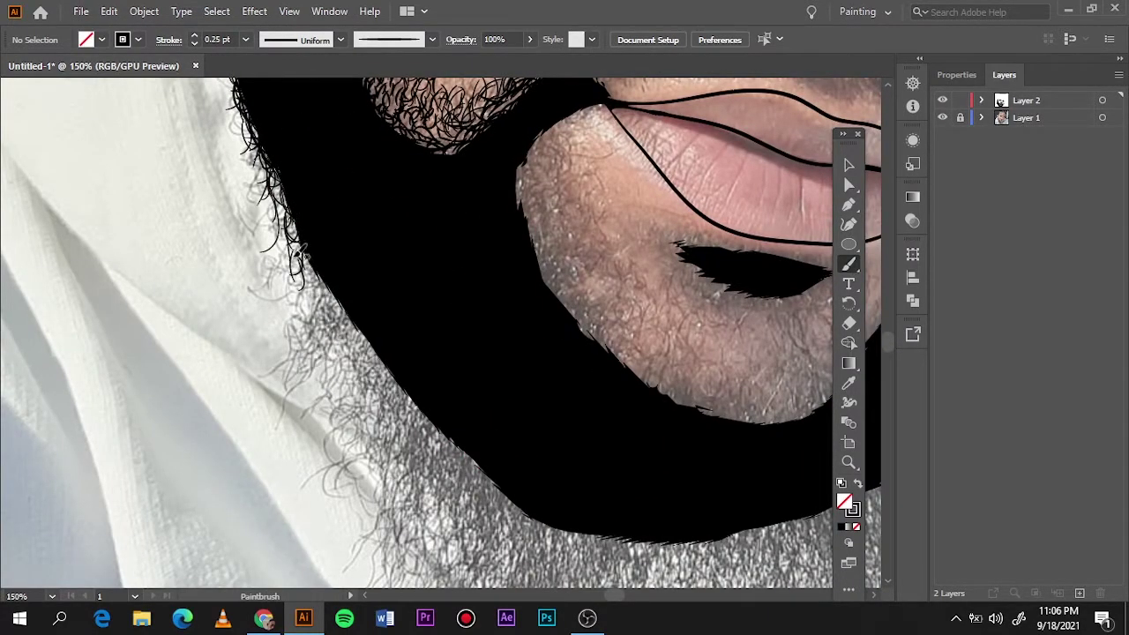
pyautogui.moveTo(310, 264); pyautogui.dragTo(327, 361)
pyautogui.moveTo(322, 287); pyautogui.dragTo(367, 388)
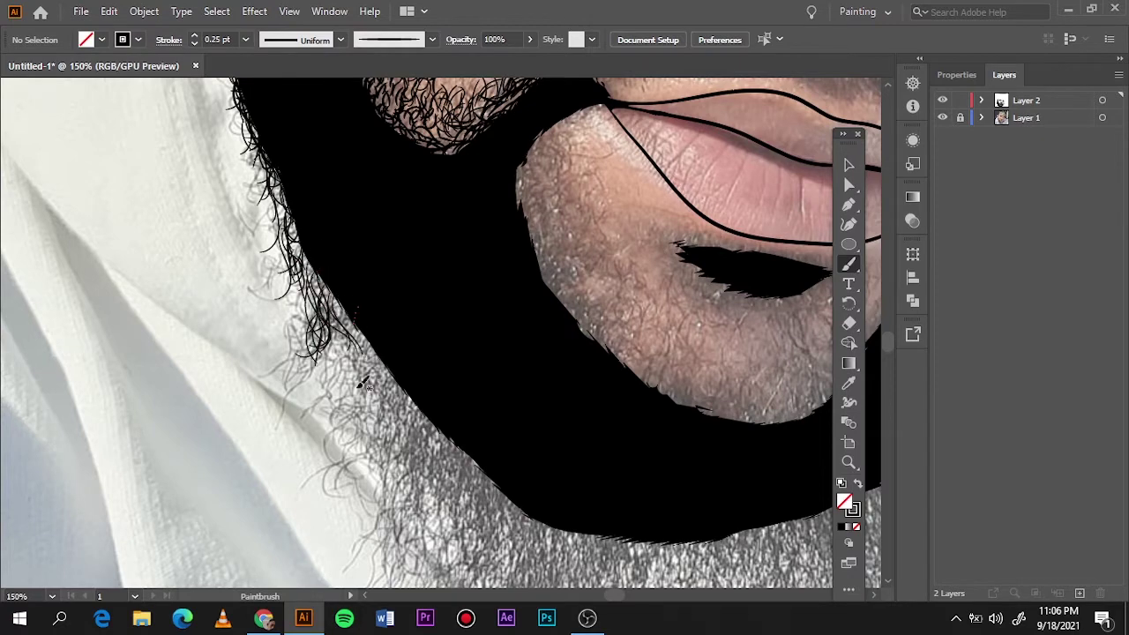
pyautogui.moveTo(335, 304)
pyautogui.mouseDown()
pyautogui.moveTo(378, 411)
pyautogui.moveTo(383, 365)
pyautogui.moveTo(415, 352)
pyautogui.mouseUp()
# Step: Paint hair strands along the left and lower-left beard edge
pyautogui.hscroll(3, 480, 459)
pyautogui.scroll(-3, 481, 459)
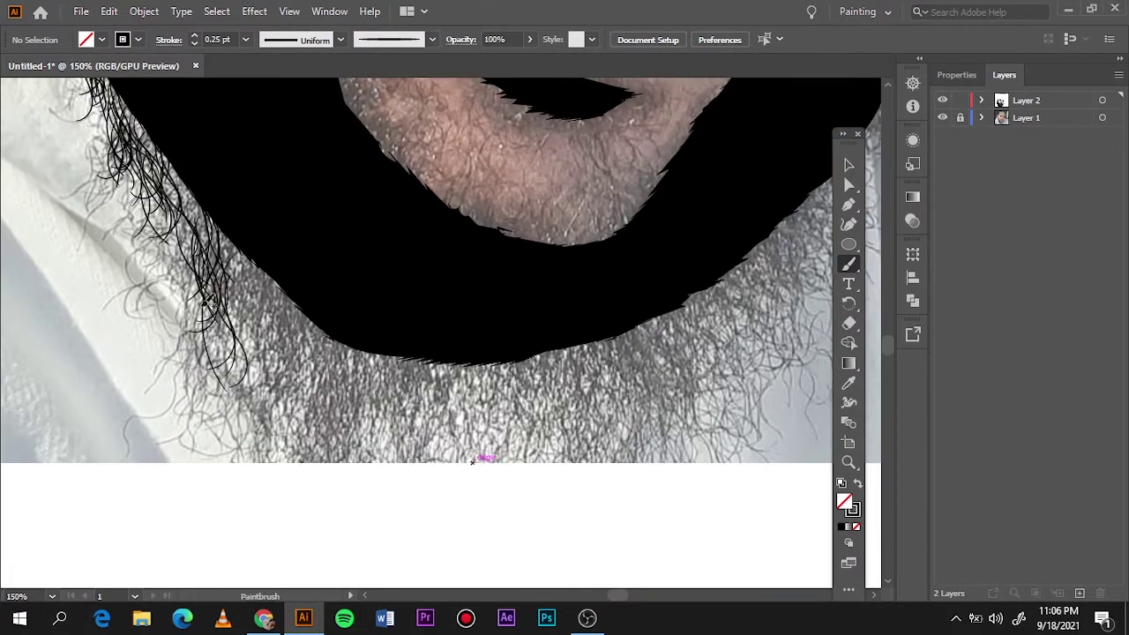
pyautogui.moveTo(221, 229); pyautogui.dragTo(273, 371)
pyautogui.moveTo(261, 287); pyautogui.dragTo(291, 422)
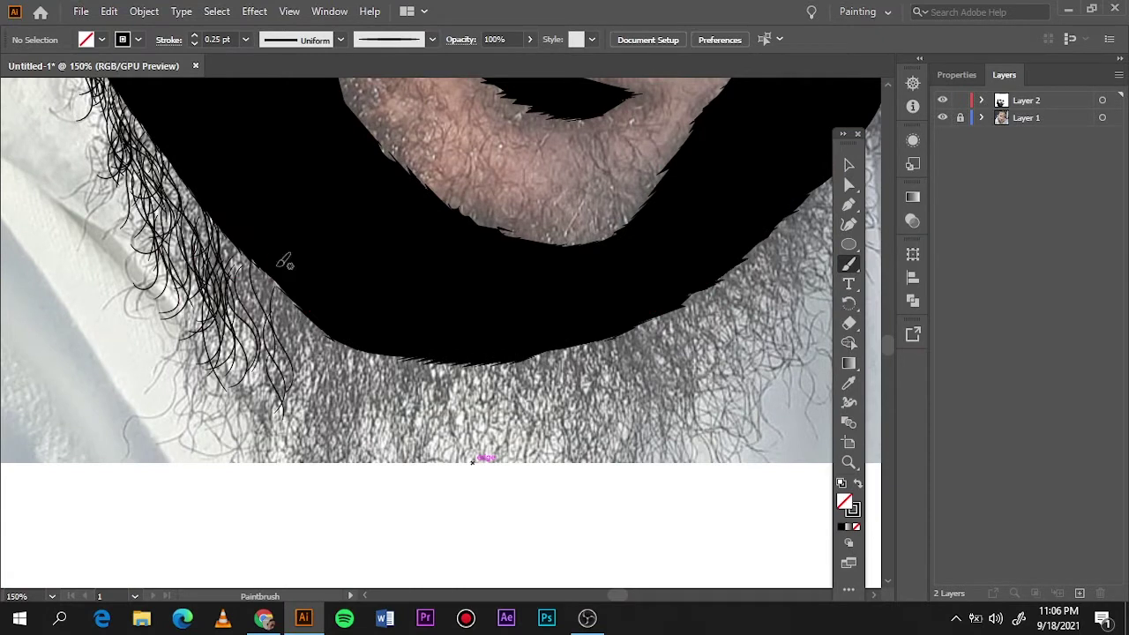
pyautogui.moveTo(283, 264)
pyautogui.mouseDown()
pyautogui.moveTo(186, 180)
pyautogui.moveTo(262, 429)
pyautogui.mouseUp()
pyautogui.moveTo(256, 357); pyautogui.dragTo(264, 455)
pyautogui.moveTo(237, 319); pyautogui.dragTo(208, 421)
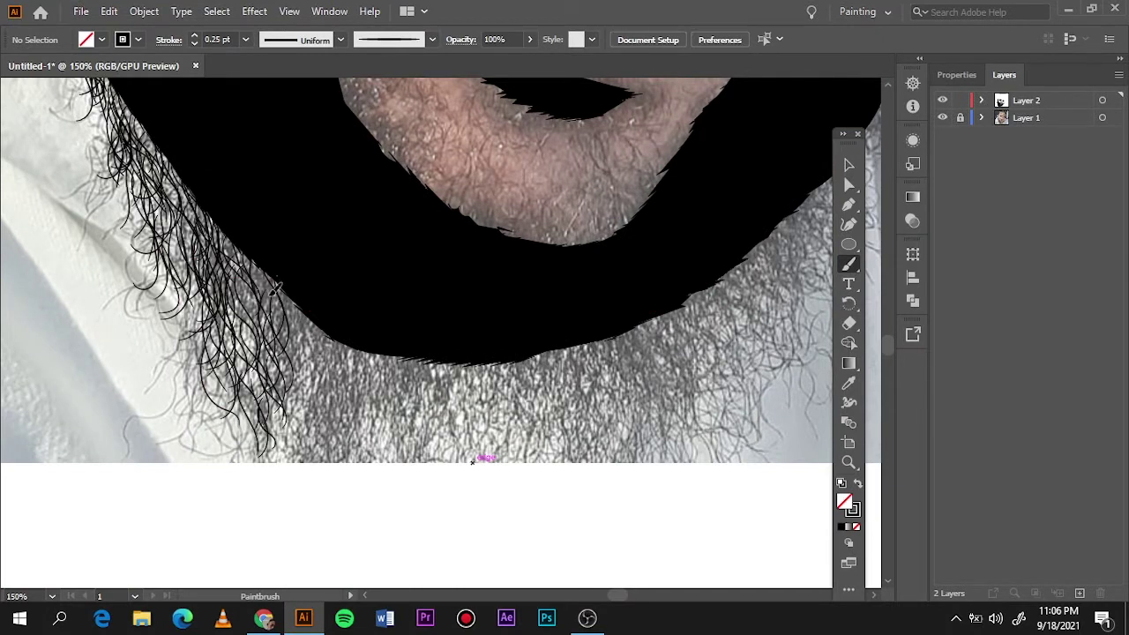
pyautogui.moveTo(273, 282); pyautogui.dragTo(330, 467)
pyautogui.moveTo(304, 333)
pyautogui.mouseDown()
pyautogui.moveTo(297, 408)
pyautogui.moveTo(328, 499)
pyautogui.mouseUp()
# Step: Hang curly strands along the bottom of the beard beneath the chin
pyautogui.moveTo(344, 348); pyautogui.dragTo(379, 472)
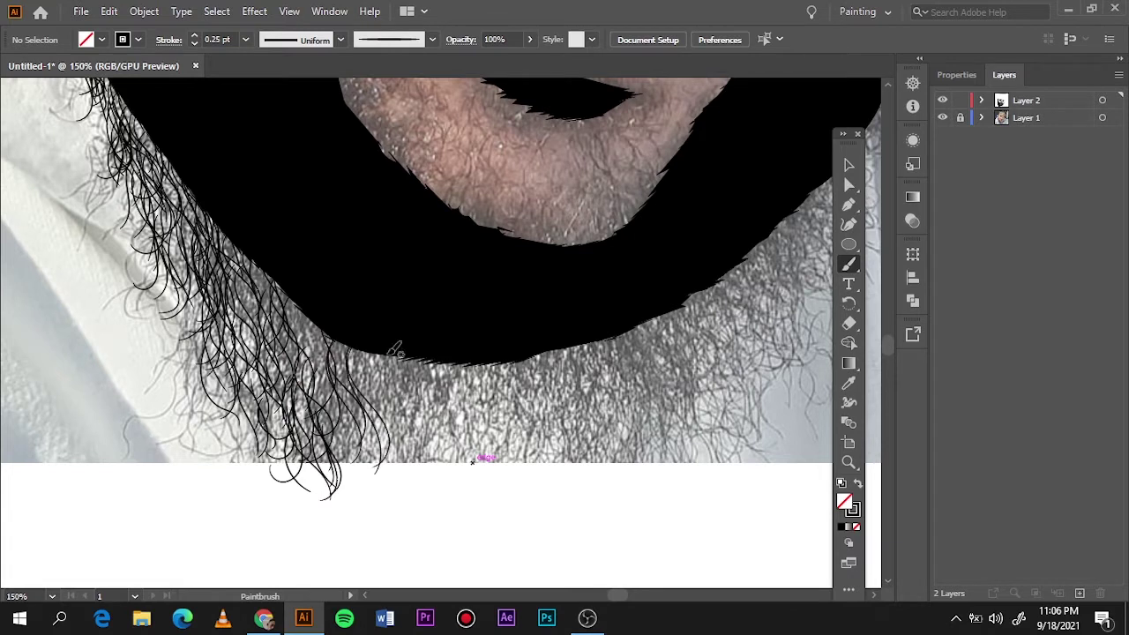
pyautogui.moveTo(388, 349)
pyautogui.mouseDown()
pyautogui.moveTo(407, 475)
pyautogui.moveTo(388, 499)
pyautogui.moveTo(353, 482)
pyautogui.mouseUp()
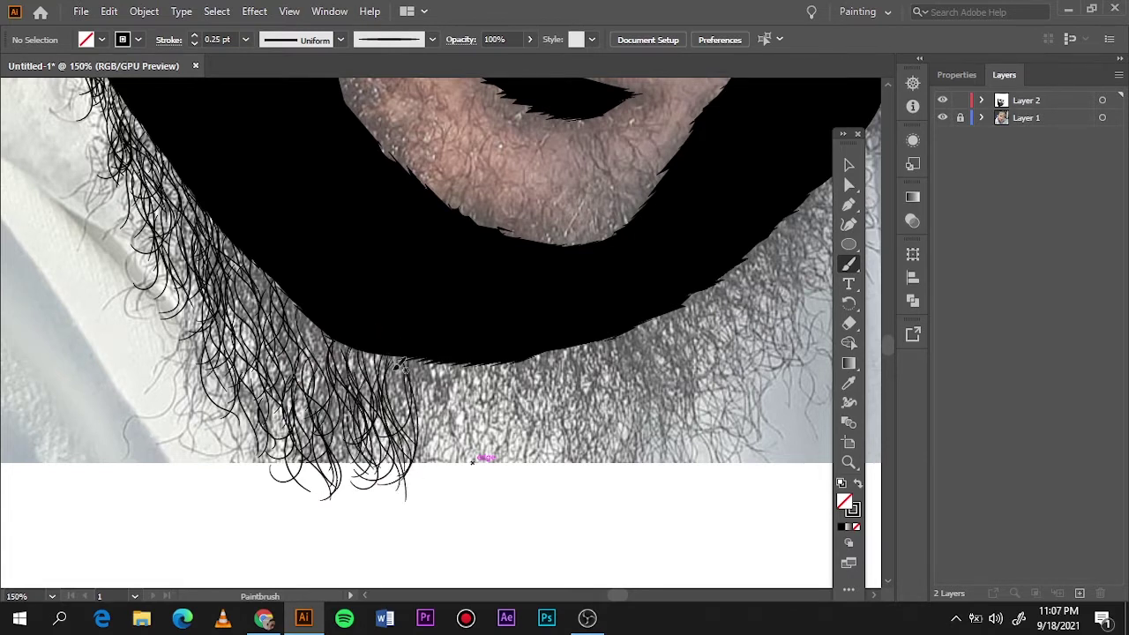
pyautogui.moveTo(422, 354); pyautogui.dragTo(429, 511)
pyautogui.moveTo(457, 365); pyautogui.dragTo(488, 468)
pyautogui.moveTo(516, 362)
pyautogui.mouseDown()
pyautogui.moveTo(542, 498)
pyautogui.moveTo(459, 483)
pyautogui.moveTo(538, 503)
pyautogui.mouseUp()
pyautogui.moveTo(560, 351)
pyautogui.mouseDown()
pyautogui.moveTo(582, 472)
pyautogui.moveTo(615, 497)
pyautogui.mouseUp()
# Step: Finish curly strands along the lower-right beard edge
pyautogui.moveTo(644, 339); pyautogui.dragTo(637, 507)
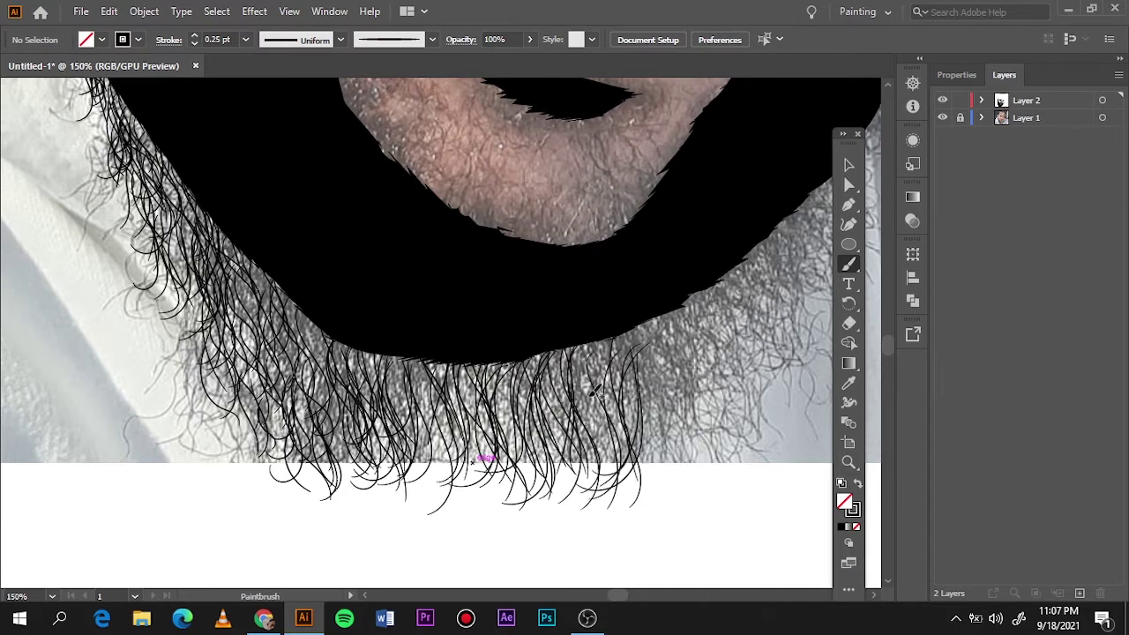
pyautogui.moveTo(587, 346); pyautogui.dragTo(551, 494)
pyautogui.moveTo(437, 369)
pyautogui.mouseDown()
pyautogui.moveTo(459, 518)
pyautogui.moveTo(388, 520)
pyautogui.mouseUp()
pyautogui.moveTo(529, 355); pyautogui.dragTo(552, 519)
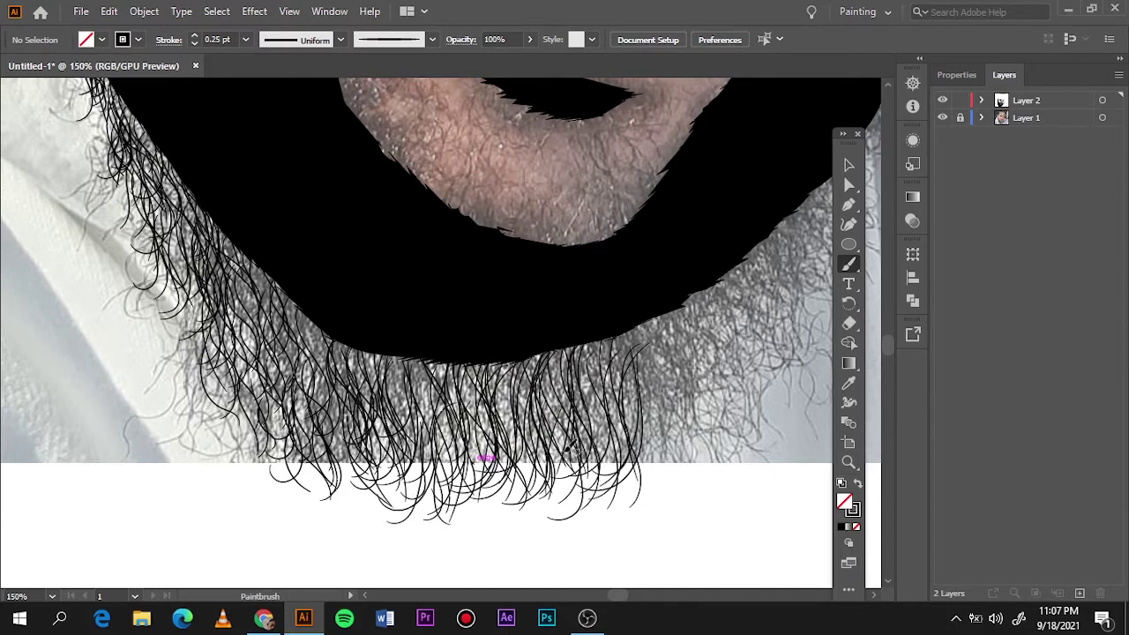
pyautogui.moveTo(646, 325)
pyautogui.mouseDown()
pyautogui.moveTo(622, 443)
pyautogui.moveTo(679, 470)
pyautogui.mouseUp()
pyautogui.hotkey('ctrl', '0')
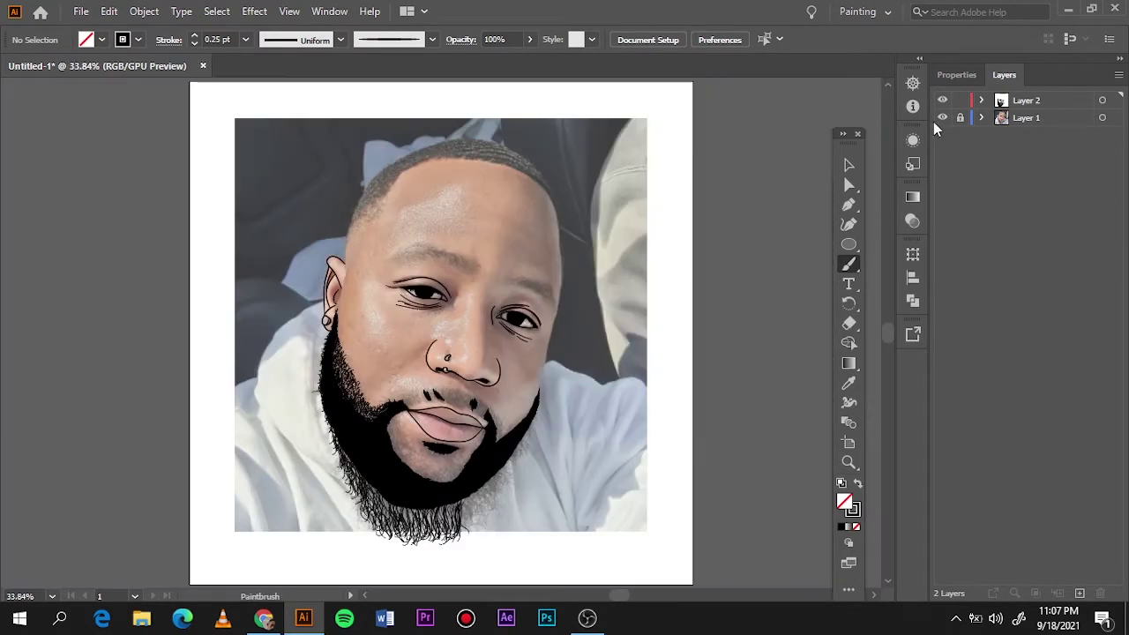
# Step: Toggle the line-art and photo layers to compare the drawing with the reference
pyautogui.click(942, 117)
pyautogui.click(942, 100)
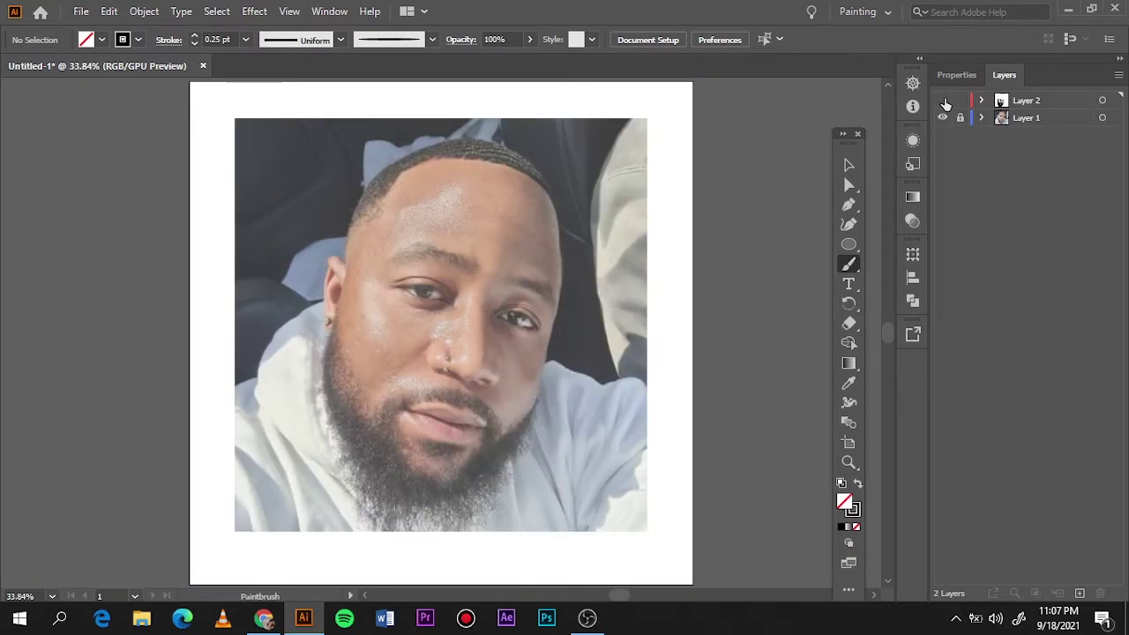
pyautogui.click(942, 99)
pyautogui.click(942, 117)
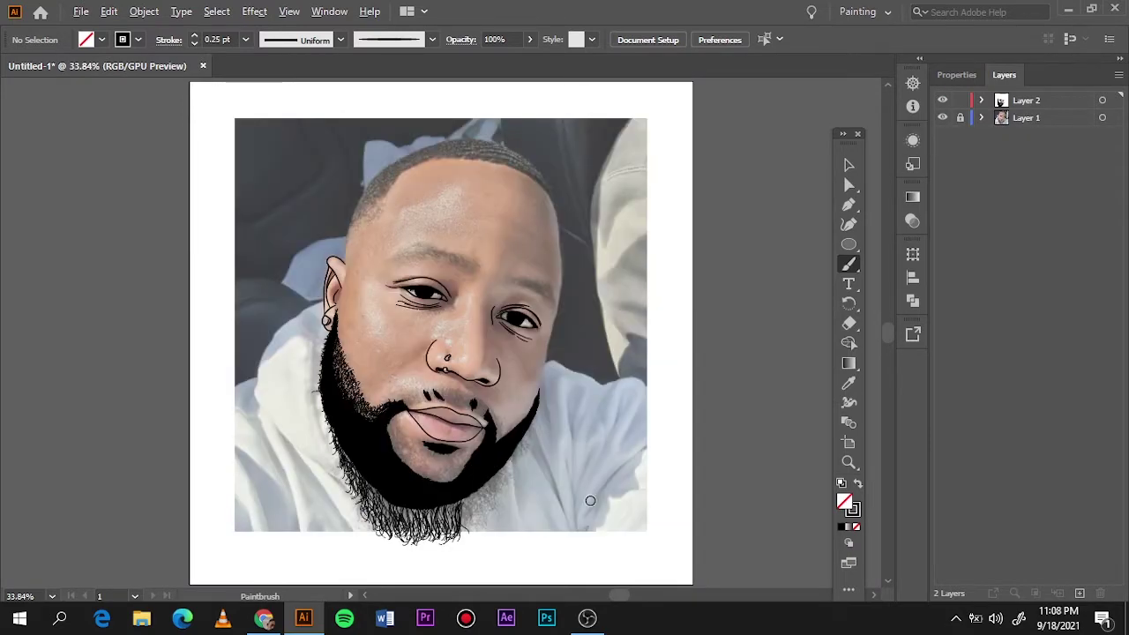
pyautogui.scroll(5, 586, 499)
pyautogui.scroll(-2, 313, 141)
# Step: Paint long curling strands over the lower-right beard fringe
pyautogui.moveTo(340, 189)
pyautogui.mouseDown()
pyautogui.moveTo(391, 327)
pyautogui.moveTo(388, 402)
pyautogui.mouseUp()
pyautogui.moveTo(388, 154); pyautogui.dragTo(414, 300)
pyautogui.moveTo(358, 181); pyautogui.dragTo(336, 362)
pyautogui.moveTo(403, 231); pyautogui.dragTo(413, 397)
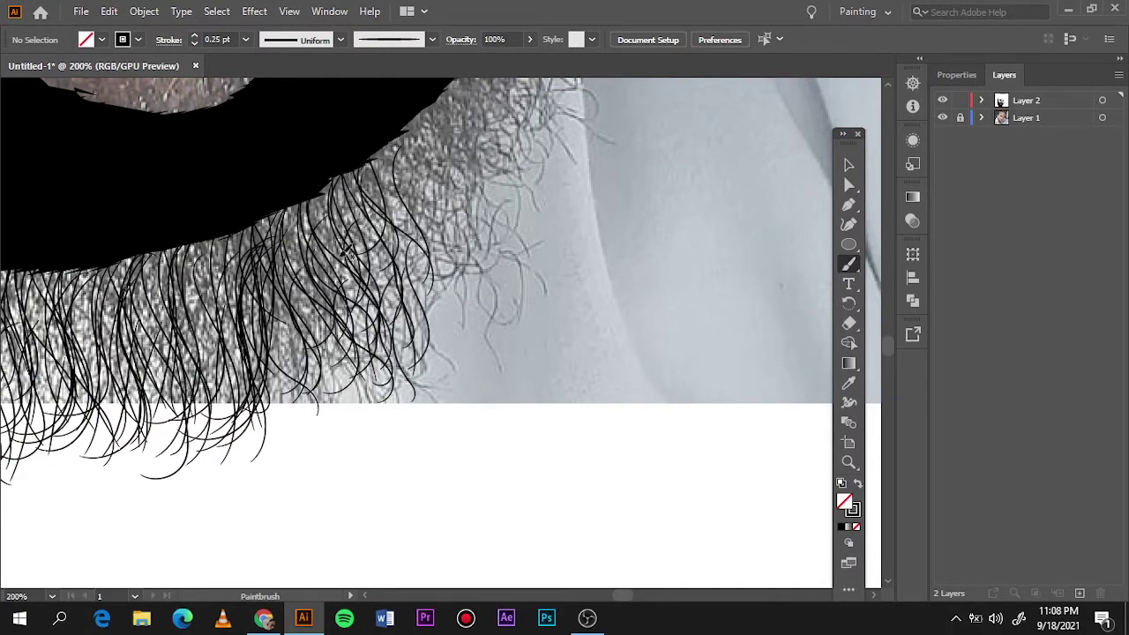
pyautogui.moveTo(344, 247); pyautogui.dragTo(331, 380)
pyautogui.scroll(5, 273, 346)
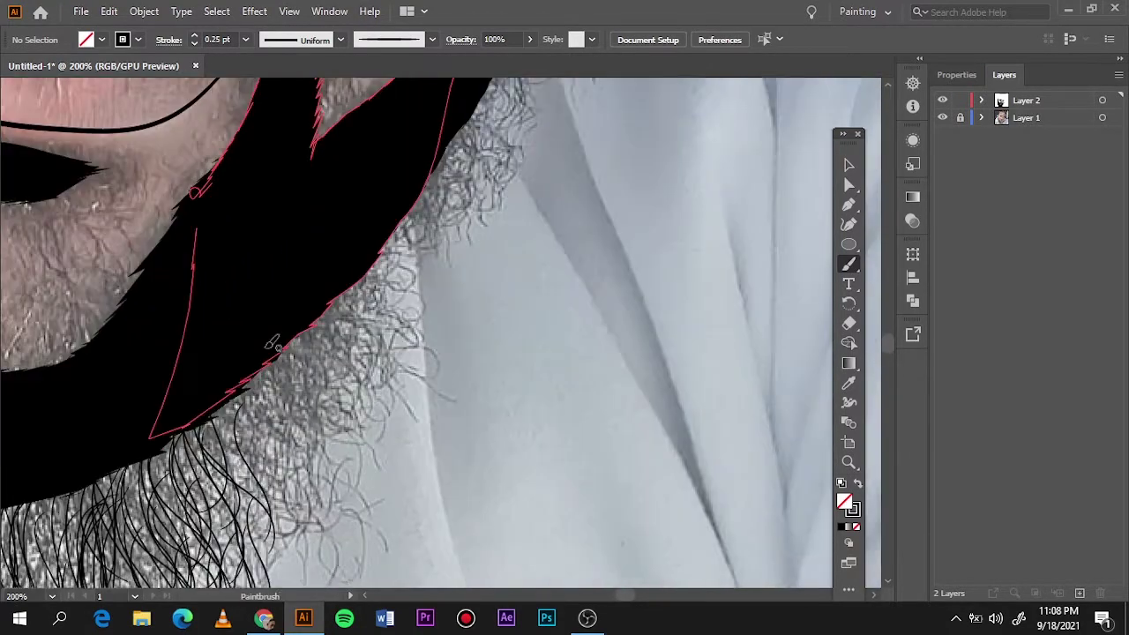
# Step: Paint hair strands along the beard's right edge
pyautogui.moveTo(216, 415); pyautogui.dragTo(234, 485)
pyautogui.moveTo(256, 397); pyautogui.dragTo(300, 530)
pyautogui.moveTo(274, 380); pyautogui.dragTo(309, 512)
pyautogui.moveTo(284, 455); pyautogui.dragTo(280, 388)
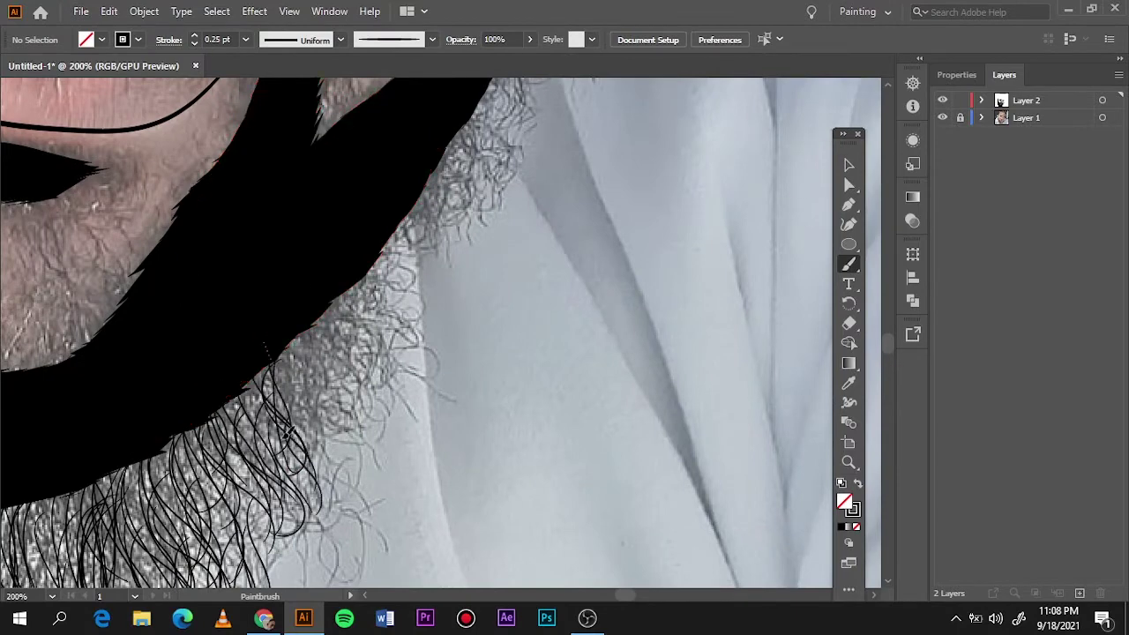
pyautogui.moveTo(304, 344); pyautogui.dragTo(314, 436)
pyautogui.moveTo(344, 300); pyautogui.dragTo(327, 424)
pyautogui.moveTo(203, 538); pyautogui.dragTo(269, 384)
pyautogui.moveTo(397, 247)
pyautogui.mouseDown()
pyautogui.moveTo(357, 379)
pyautogui.moveTo(309, 463)
pyautogui.mouseUp()
pyautogui.moveTo(357, 291); pyautogui.dragTo(287, 449)
# Step: Continue strands up the right beard edge beside the cheek
pyautogui.scroll(1, 323, 272)
pyautogui.moveTo(181, 399); pyautogui.dragTo(201, 484)
pyautogui.scroll(2, 201, 484)
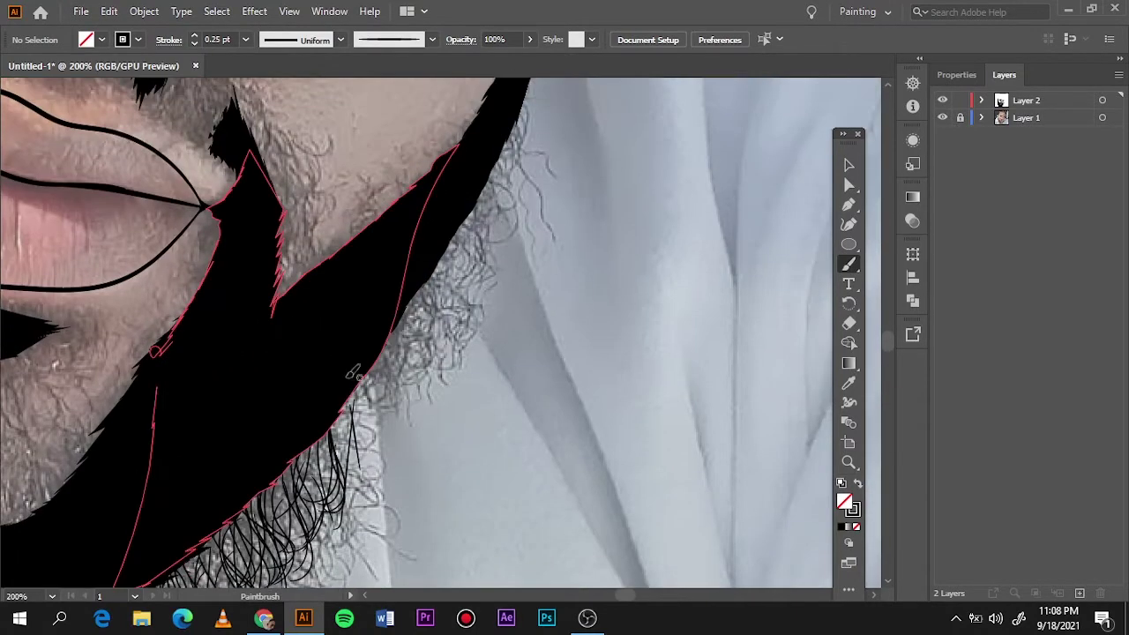
pyautogui.moveTo(353, 392); pyautogui.dragTo(357, 472)
pyautogui.moveTo(415, 322); pyautogui.dragTo(384, 405)
pyautogui.moveTo(437, 300); pyautogui.dragTo(355, 419)
pyautogui.moveTo(357, 415); pyautogui.dragTo(342, 477)
# Step: Add strands higher up the right beard edge
pyautogui.moveTo(313, 429); pyautogui.dragTo(353, 457)
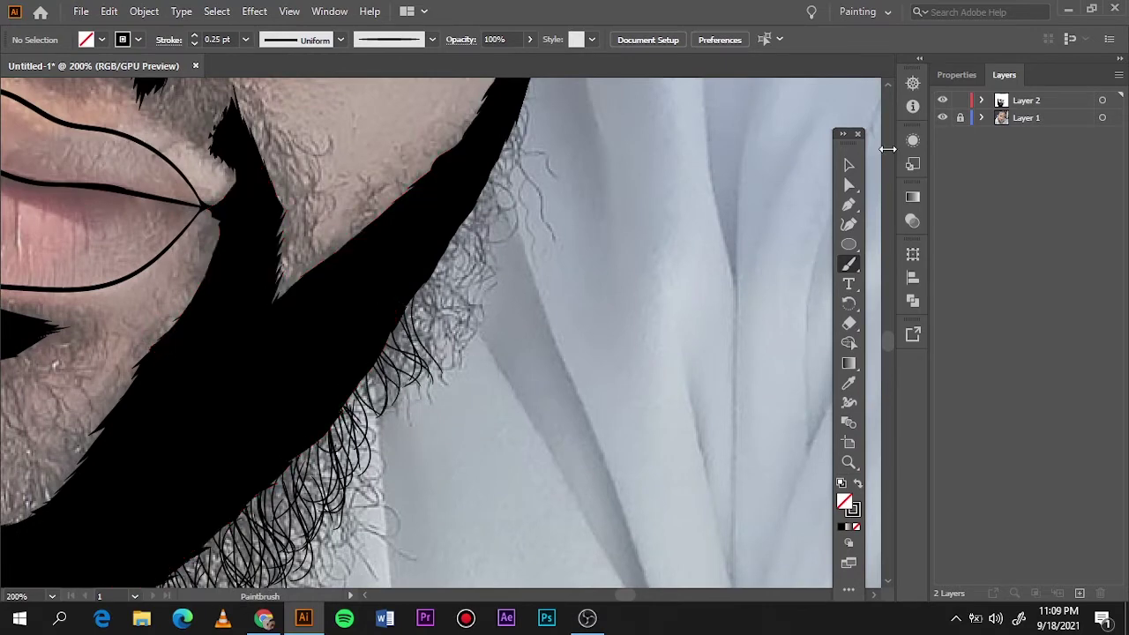
pyautogui.moveTo(450, 273); pyautogui.dragTo(406, 357)
pyautogui.moveTo(459, 240); pyautogui.dragTo(413, 355)
pyautogui.moveTo(483, 177); pyautogui.dragTo(437, 344)
pyautogui.moveTo(472, 233); pyautogui.dragTo(446, 326)
pyautogui.moveTo(489, 198); pyautogui.dragTo(459, 296)
# Step: Paint final strands at the top of the beard edge, then hide the photo to check
pyautogui.moveTo(508, 137); pyautogui.dragTo(492, 243)
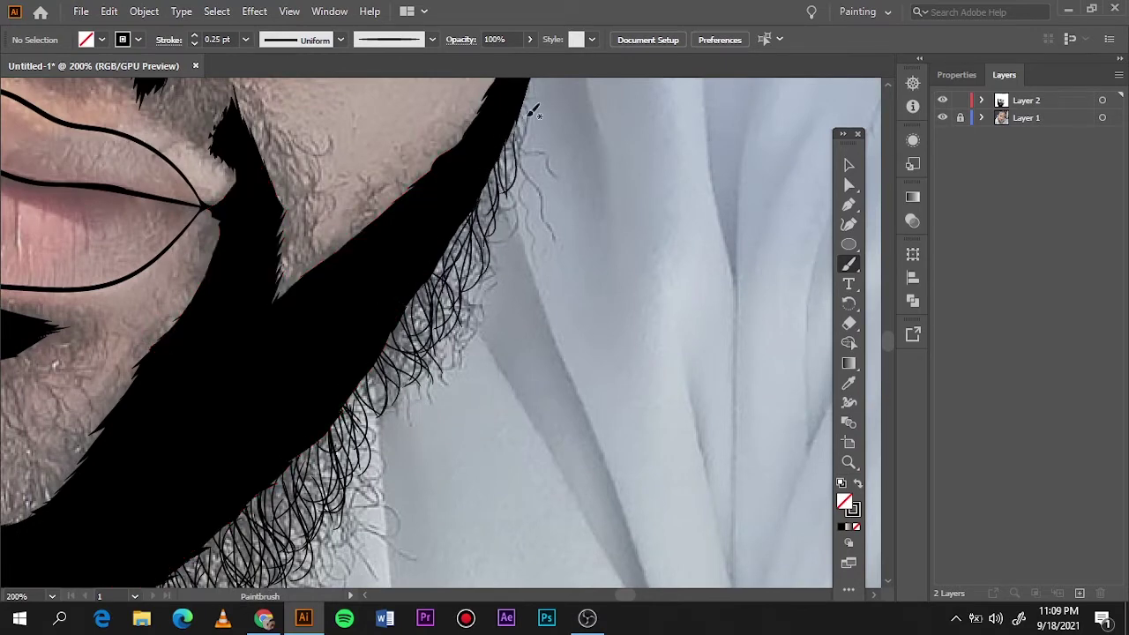
pyautogui.moveTo(533, 111)
pyautogui.mouseDown()
pyautogui.moveTo(521, 234)
pyautogui.moveTo(519, 181)
pyautogui.mouseUp()
pyautogui.moveTo(494, 174)
pyautogui.mouseDown()
pyautogui.moveTo(485, 243)
pyautogui.moveTo(419, 318)
pyautogui.mouseUp()
pyautogui.hotkey('ctrl', '0')
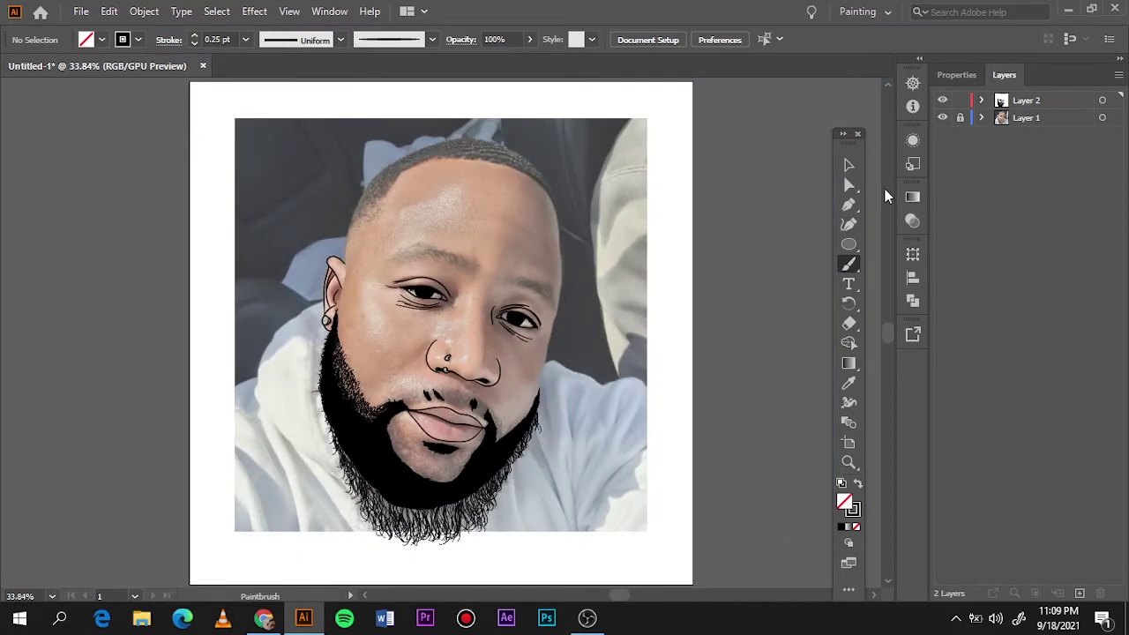
pyautogui.click(942, 117)
# Step: Show the photo briefly, then hide it with Ctrl+3 so only the line drawing shows
pyautogui.click(942, 117)
pyautogui.scroll(3, 360, 476)
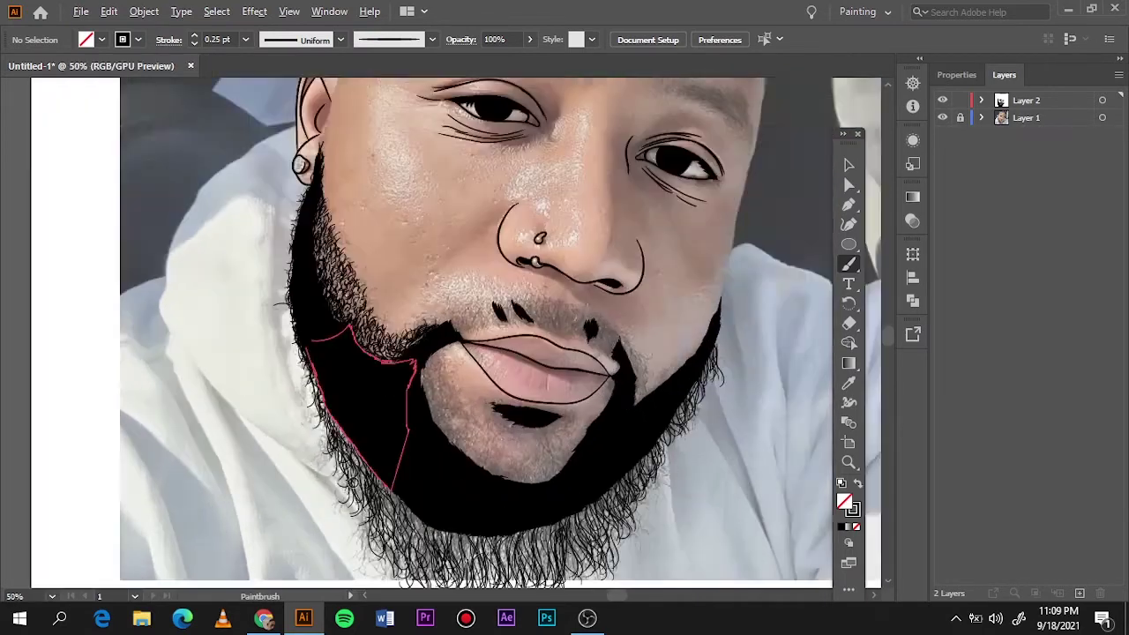
pyautogui.scroll(1, 360, 477)
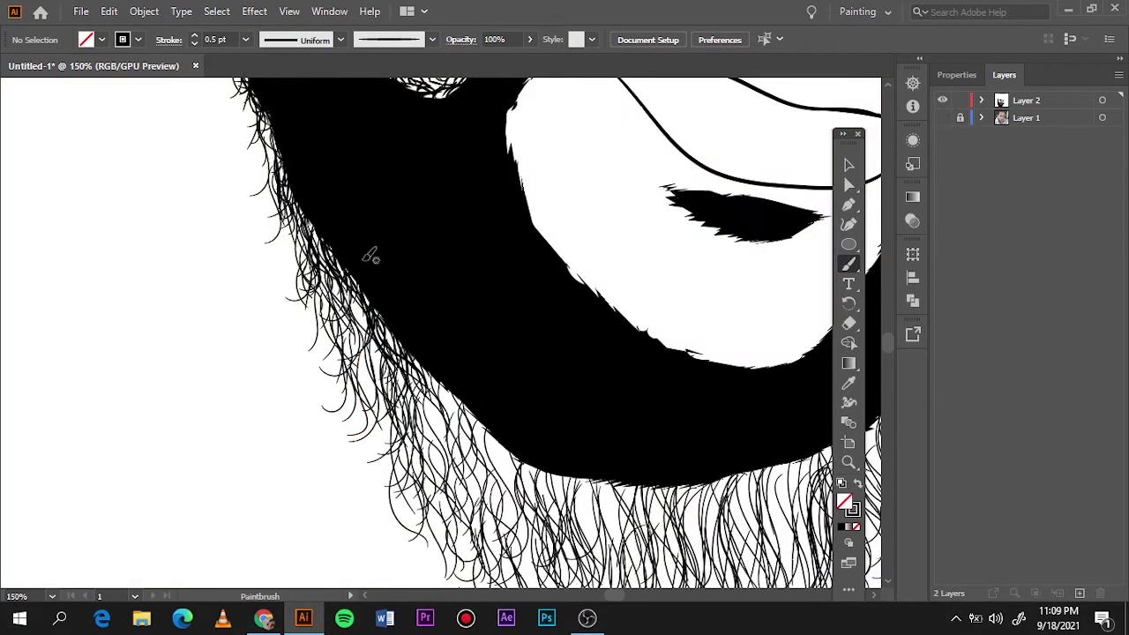
pyautogui.hotkey('ctrl', '3')
# Step: Make the left beard edge denser with more hair strands
pyautogui.moveTo(353, 296); pyautogui.dragTo(395, 410)
pyautogui.moveTo(322, 251); pyautogui.dragTo(375, 419)
pyautogui.moveTo(393, 335)
pyautogui.mouseDown()
pyautogui.moveTo(481, 456)
pyautogui.moveTo(380, 351)
pyautogui.mouseUp()
pyautogui.moveTo(293, 196); pyautogui.dragTo(331, 269)
pyautogui.moveTo(422, 362)
pyautogui.mouseDown()
pyautogui.moveTo(450, 485)
pyautogui.moveTo(408, 490)
pyautogui.moveTo(399, 455)
pyautogui.mouseUp()
pyautogui.moveTo(446, 404); pyautogui.dragTo(450, 463)
# Step: Add strands along the lower-left and bottom of the beard
pyautogui.scroll(-2, 333, 390)
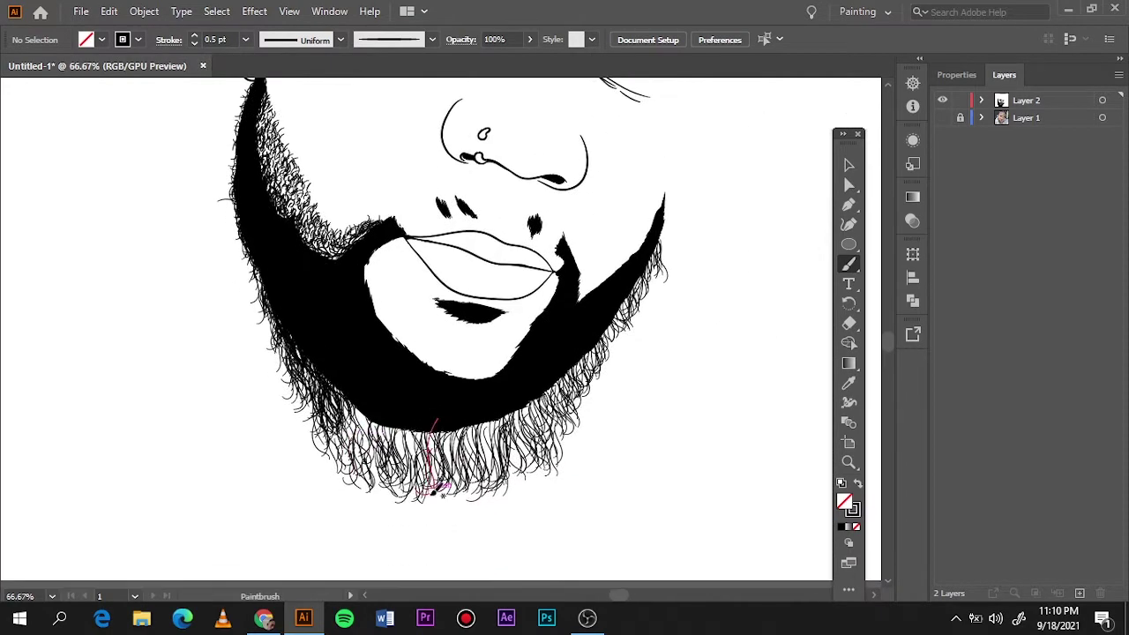
pyautogui.moveTo(334, 390); pyautogui.dragTo(345, 468)
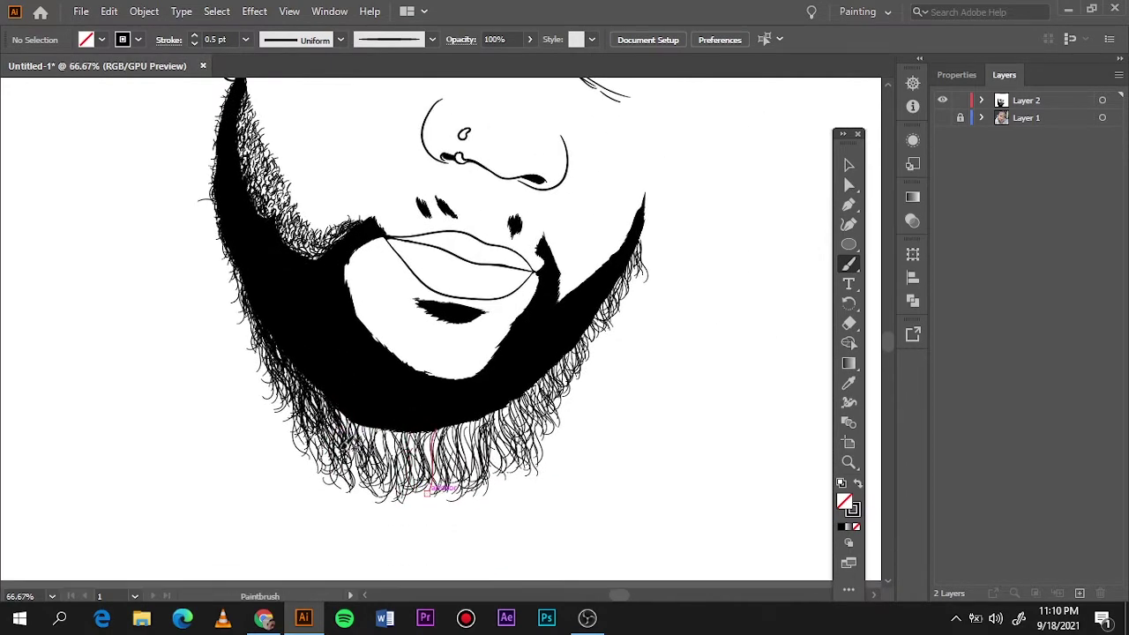
pyautogui.moveTo(344, 415)
pyautogui.mouseDown()
pyautogui.moveTo(361, 457)
pyautogui.moveTo(388, 468)
pyautogui.moveTo(351, 450)
pyautogui.mouseUp()
pyautogui.moveTo(388, 417)
pyautogui.mouseDown()
pyautogui.moveTo(401, 480)
pyautogui.moveTo(407, 468)
pyautogui.mouseUp()
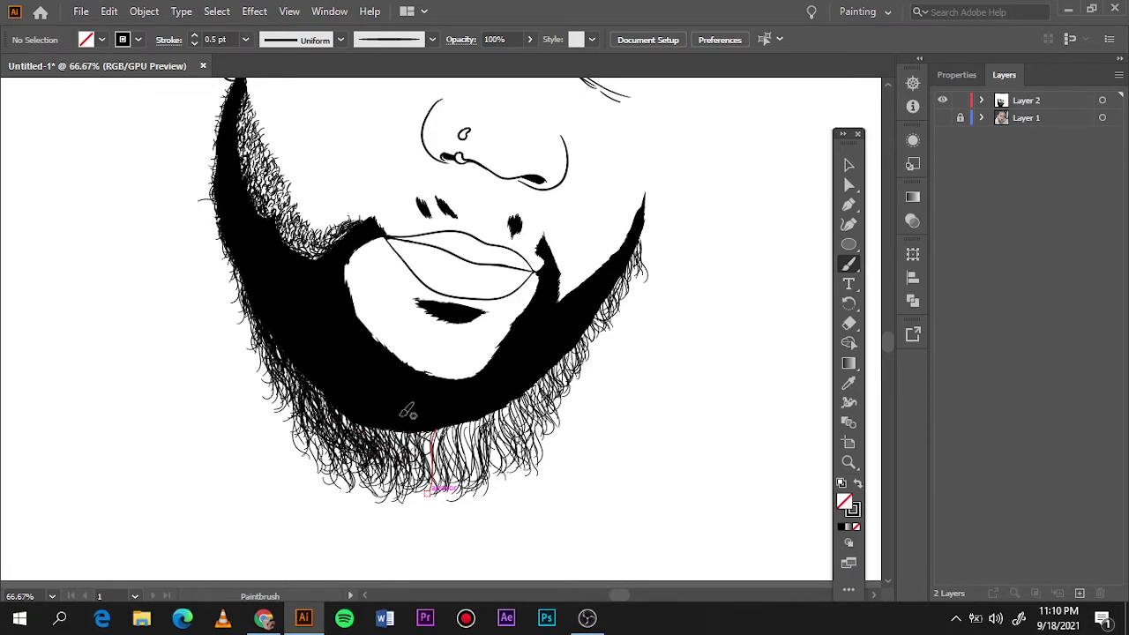
pyautogui.moveTo(439, 415); pyautogui.dragTo(432, 476)
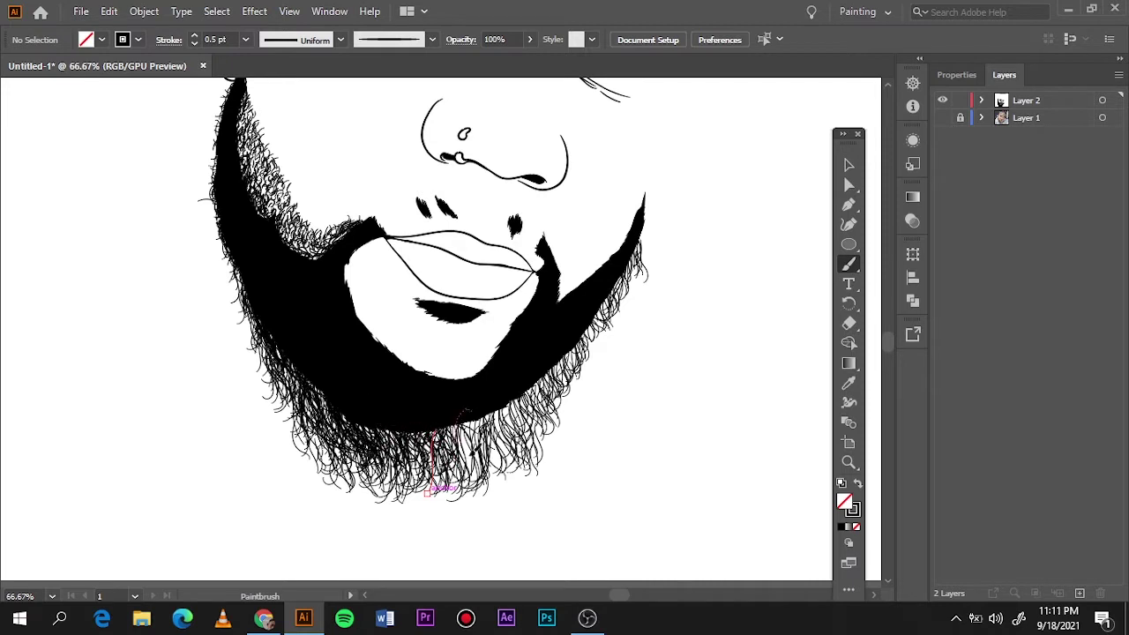
pyautogui.moveTo(467, 411); pyautogui.dragTo(510, 461)
# Step: Add thin strands to the lower-right beard
pyautogui.moveTo(512, 401)
pyautogui.mouseDown()
pyautogui.moveTo(507, 459)
pyautogui.moveTo(516, 445)
pyautogui.mouseUp()
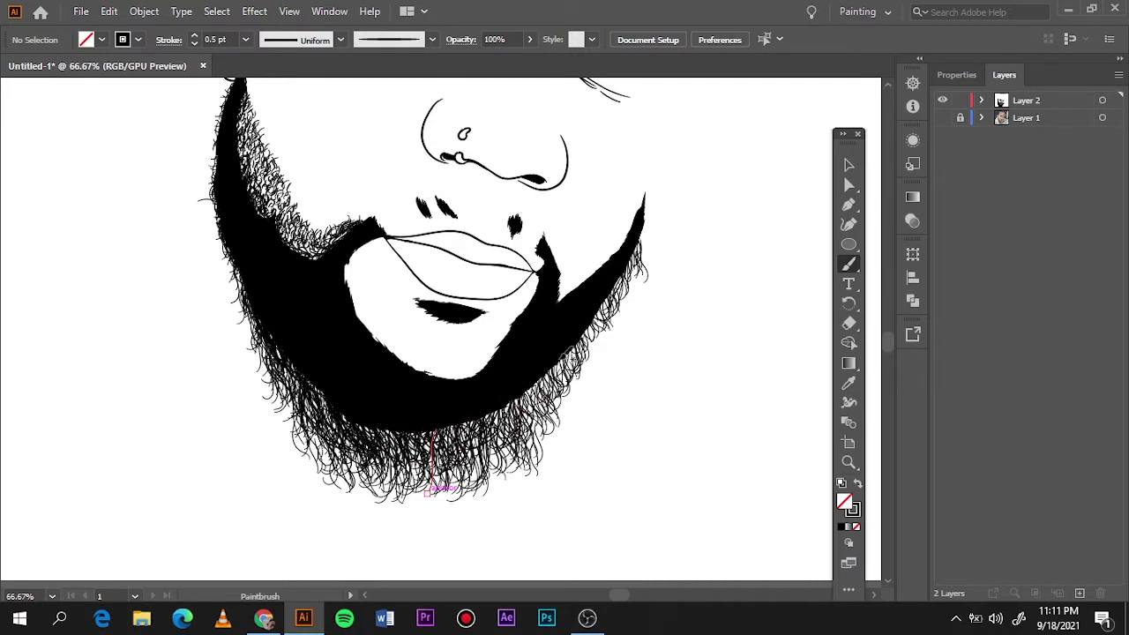
pyautogui.moveTo(565, 353); pyautogui.dragTo(513, 428)
pyautogui.moveTo(533, 376); pyautogui.dragTo(546, 411)
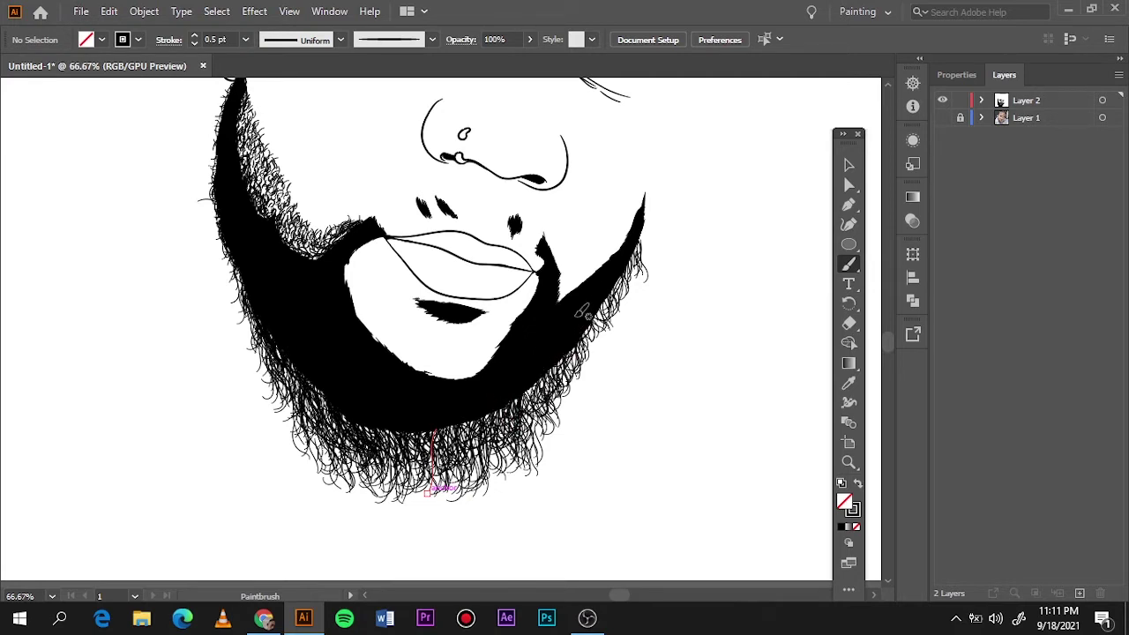
pyautogui.moveTo(628, 253); pyautogui.dragTo(586, 307)
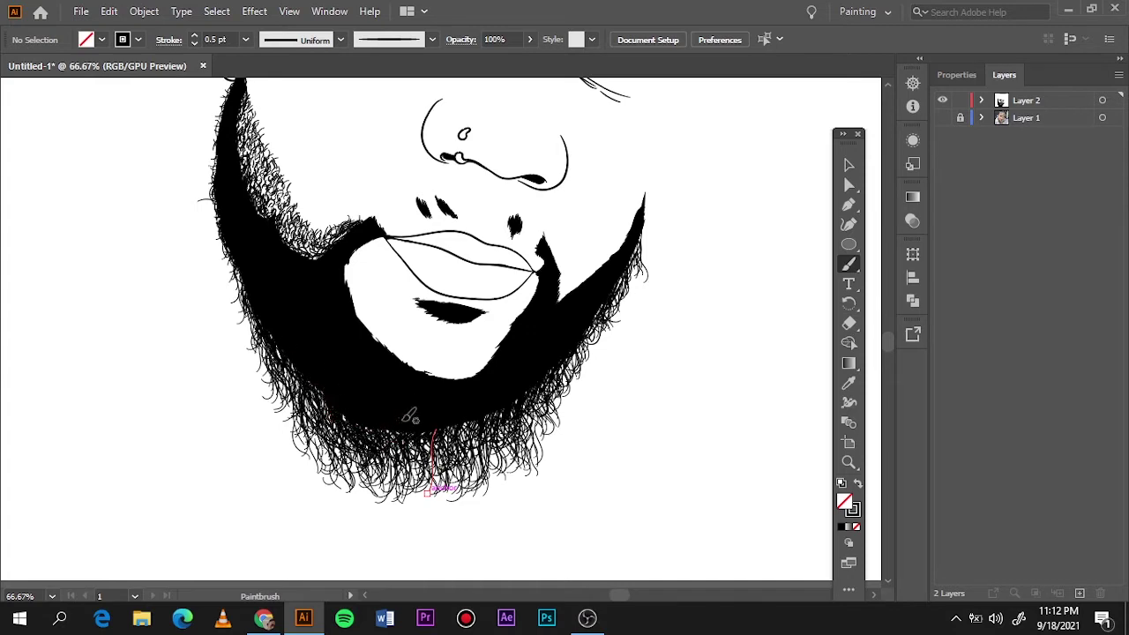
pyautogui.hotkey('ctrl', '0')
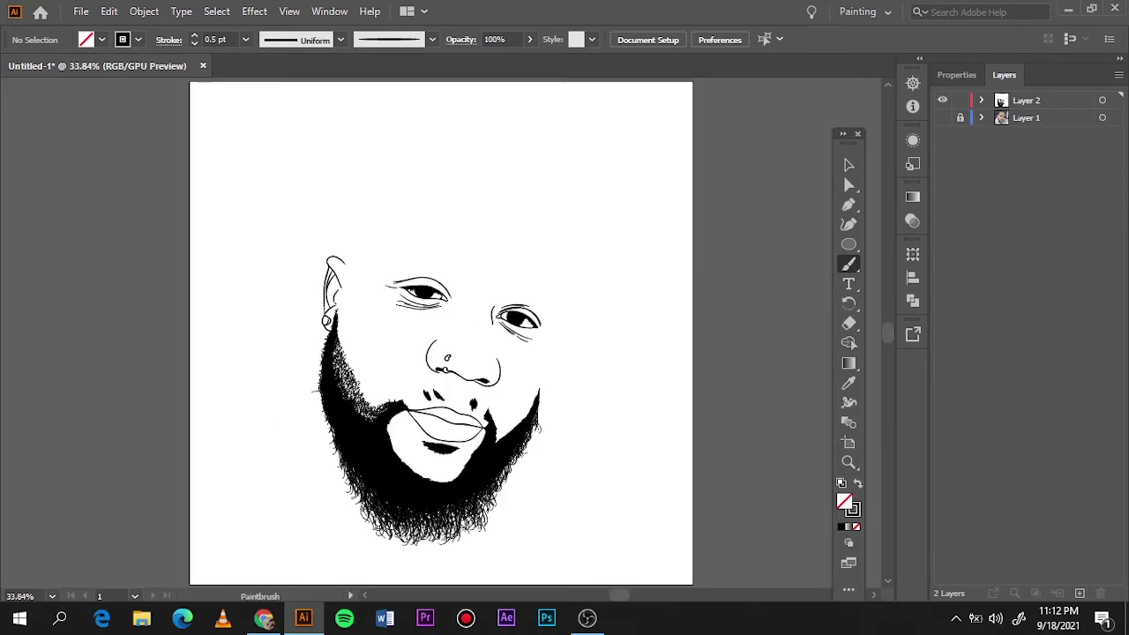
# Step: With the reference photo showing, paint strands extending the right beard edge upward
pyautogui.scroll(3, 462, 327)
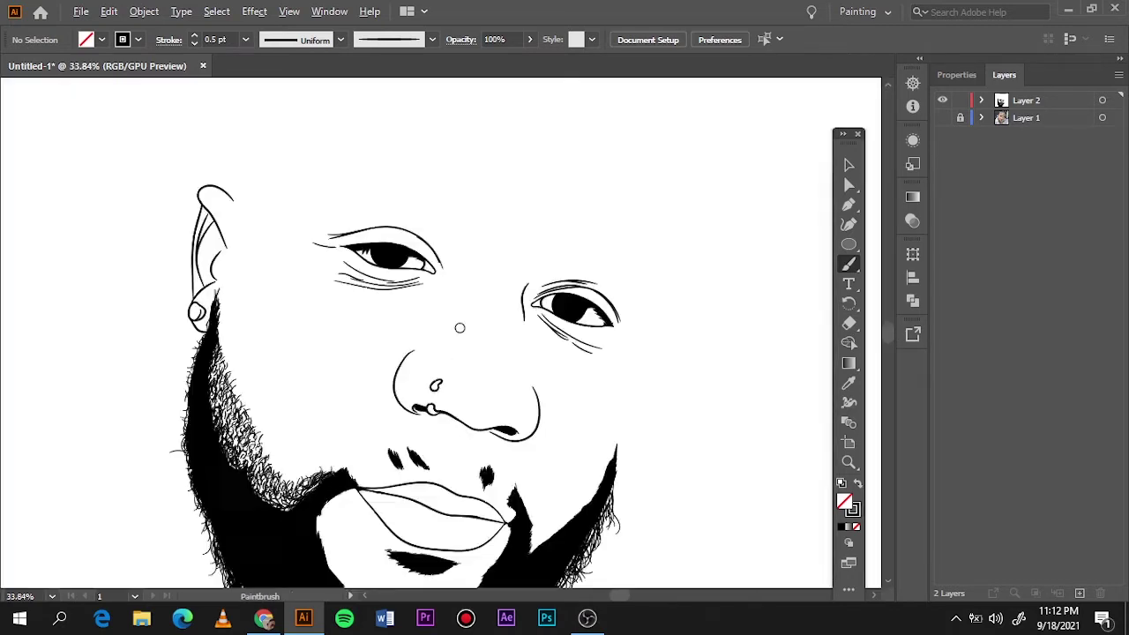
pyautogui.click(942, 117)
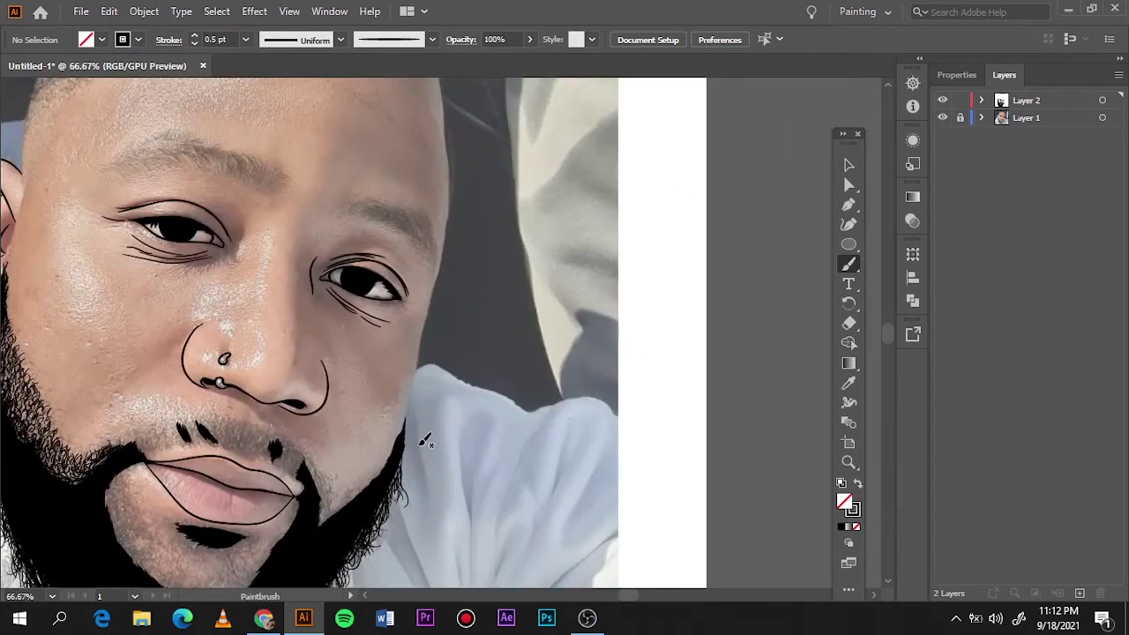
pyautogui.scroll(4, 426, 441)
pyautogui.moveTo(361, 348); pyautogui.dragTo(380, 232)
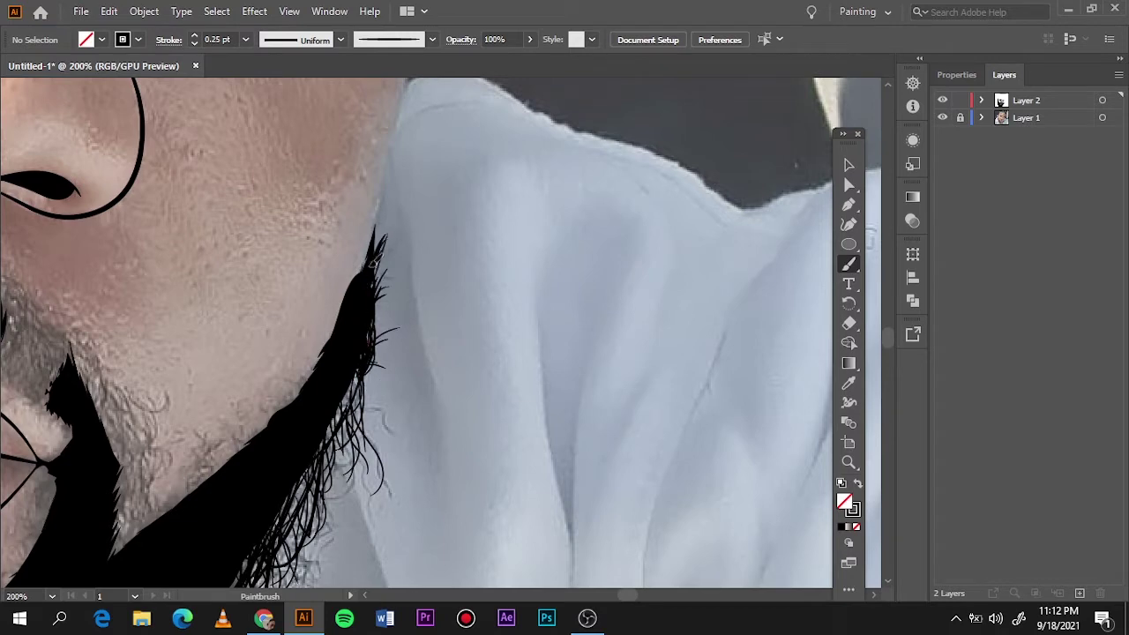
pyautogui.moveTo(371, 398); pyautogui.dragTo(367, 356)
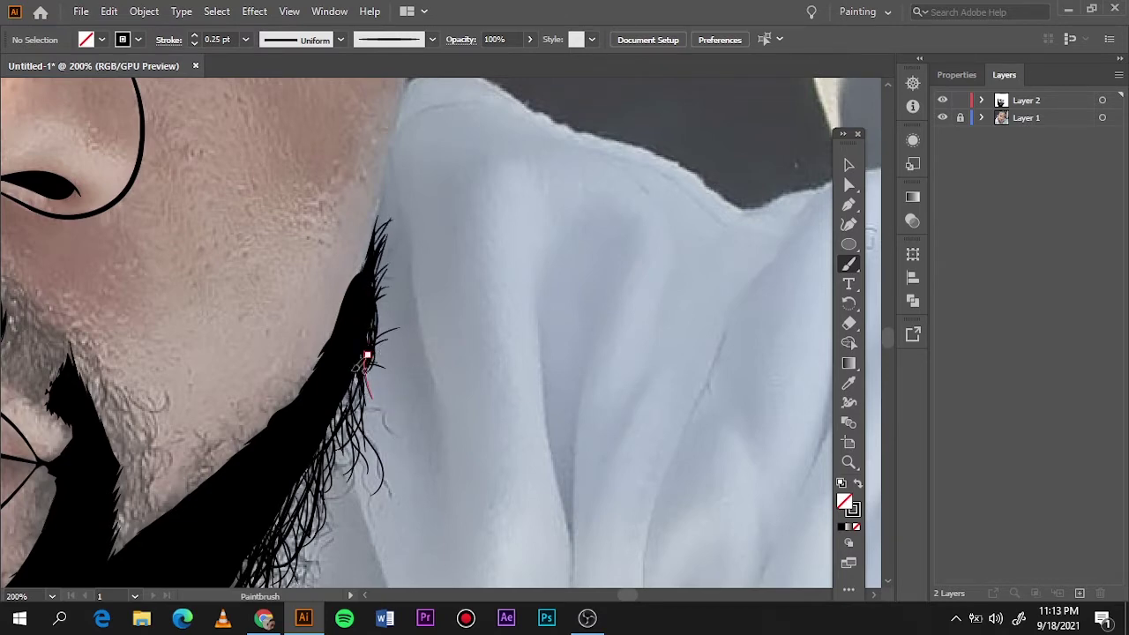
# Step: Add curly 0.5 pt hair strokes along the left and lower-left chin beard edge
pyautogui.hotkey('ctrl', '0')
pyautogui.click(942, 117)
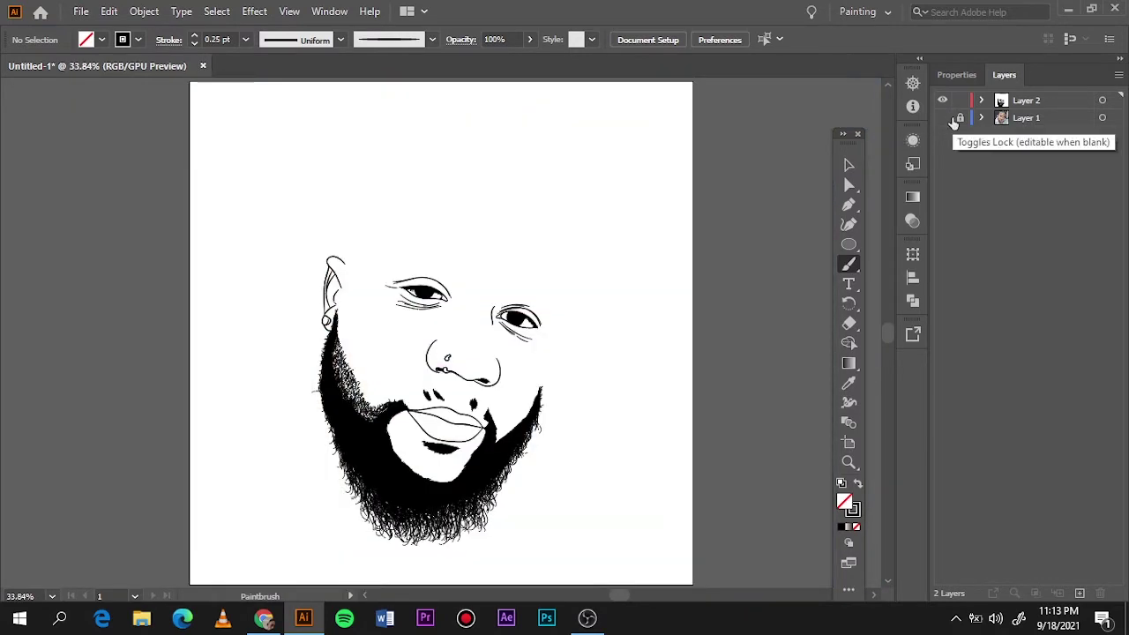
pyautogui.click(942, 117)
pyautogui.scroll(4, 407, 447)
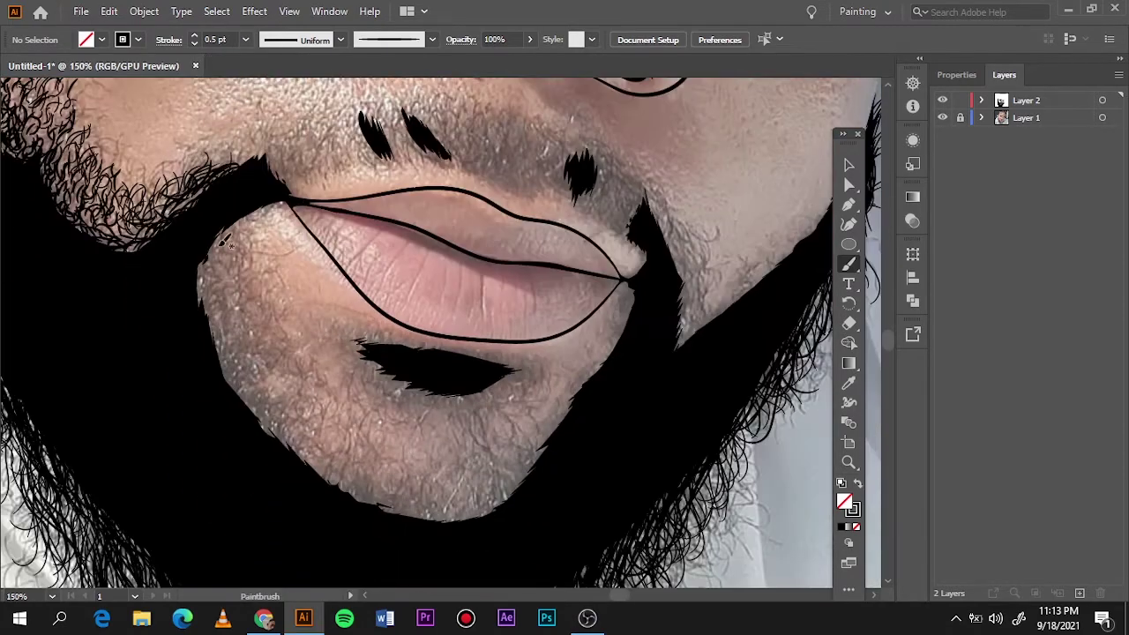
pyautogui.moveTo(225, 240); pyautogui.dragTo(204, 304)
pyautogui.moveTo(212, 251); pyautogui.dragTo(240, 210)
pyautogui.moveTo(226, 362)
pyautogui.mouseDown()
pyautogui.moveTo(211, 273)
pyautogui.moveTo(274, 436)
pyautogui.moveTo(295, 408)
pyautogui.moveTo(265, 398)
pyautogui.moveTo(236, 345)
pyautogui.mouseUp()
pyautogui.moveTo(269, 425); pyautogui.dragTo(304, 458)
# Step: Fringe the right chin beard edge and roughen the soul patch's top and bottom
pyautogui.moveTo(632, 291)
pyautogui.mouseDown()
pyautogui.moveTo(623, 336)
pyautogui.moveTo(589, 371)
pyautogui.moveTo(542, 468)
pyautogui.moveTo(455, 507)
pyautogui.moveTo(481, 508)
pyautogui.moveTo(432, 516)
pyautogui.moveTo(353, 487)
pyautogui.moveTo(300, 437)
pyautogui.moveTo(349, 494)
pyautogui.moveTo(411, 520)
pyautogui.mouseUp()
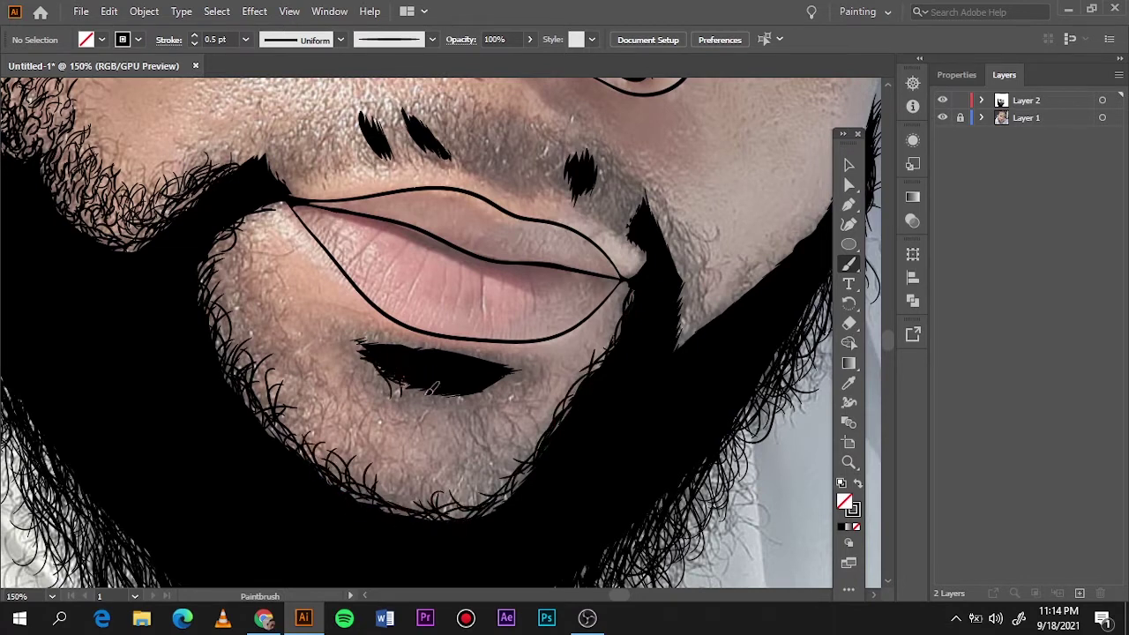
pyautogui.moveTo(431, 389); pyautogui.dragTo(454, 395)
pyautogui.moveTo(510, 363)
pyautogui.mouseDown()
pyautogui.moveTo(371, 339)
pyautogui.moveTo(353, 324)
pyautogui.mouseUp()
pyautogui.moveTo(599, 344); pyautogui.dragTo(582, 394)
pyautogui.moveTo(540, 439)
pyautogui.mouseDown()
pyautogui.moveTo(481, 478)
pyautogui.moveTo(389, 510)
pyautogui.mouseUp()
# Step: Add curly hairs along the bottom chin edge and left cheek beard edge, then fit the view
pyautogui.moveTo(478, 476); pyautogui.dragTo(427, 504)
pyautogui.moveTo(399, 463); pyautogui.dragTo(389, 508)
pyautogui.moveTo(427, 492); pyautogui.dragTo(410, 508)
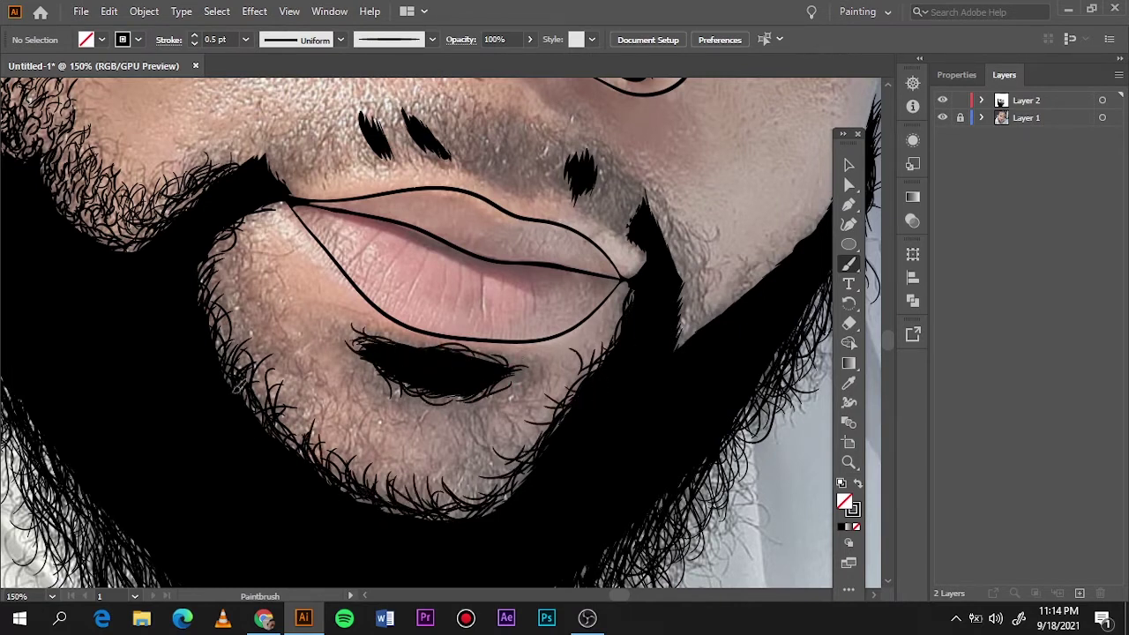
pyautogui.moveTo(272, 201)
pyautogui.mouseDown()
pyautogui.moveTo(221, 265)
pyautogui.moveTo(211, 299)
pyautogui.mouseUp()
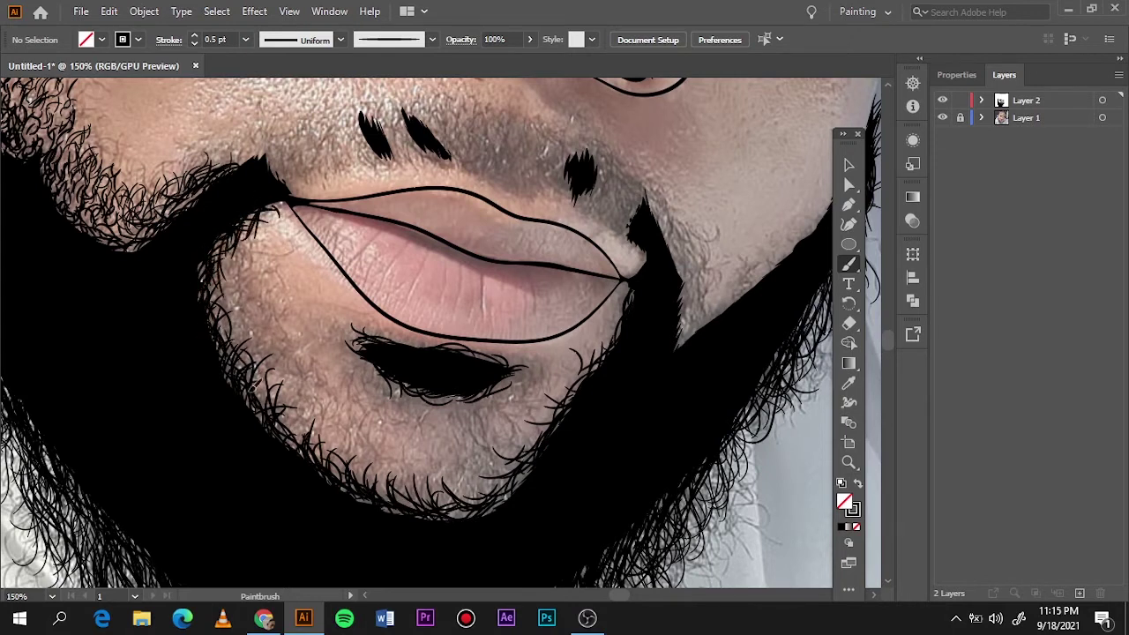
pyautogui.moveTo(252, 383); pyautogui.dragTo(282, 408)
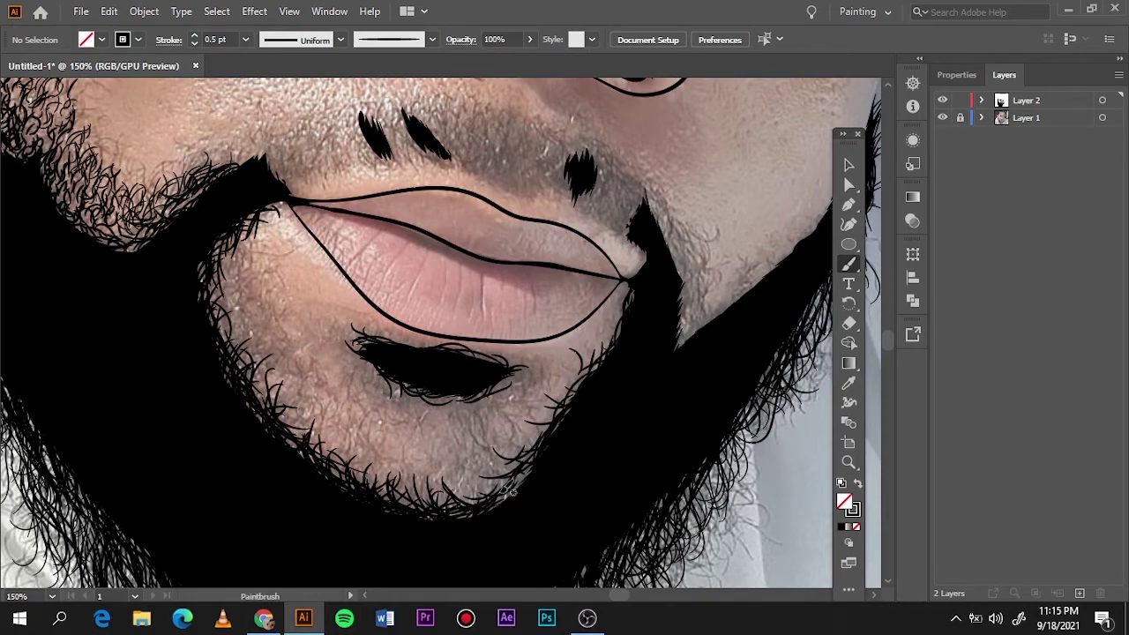
pyautogui.hotkey('ctrl', '0')
# Step: Set the brush stroke to 0.25 pt and add fine hairs along the chin beard edge
pyautogui.click(943, 118)
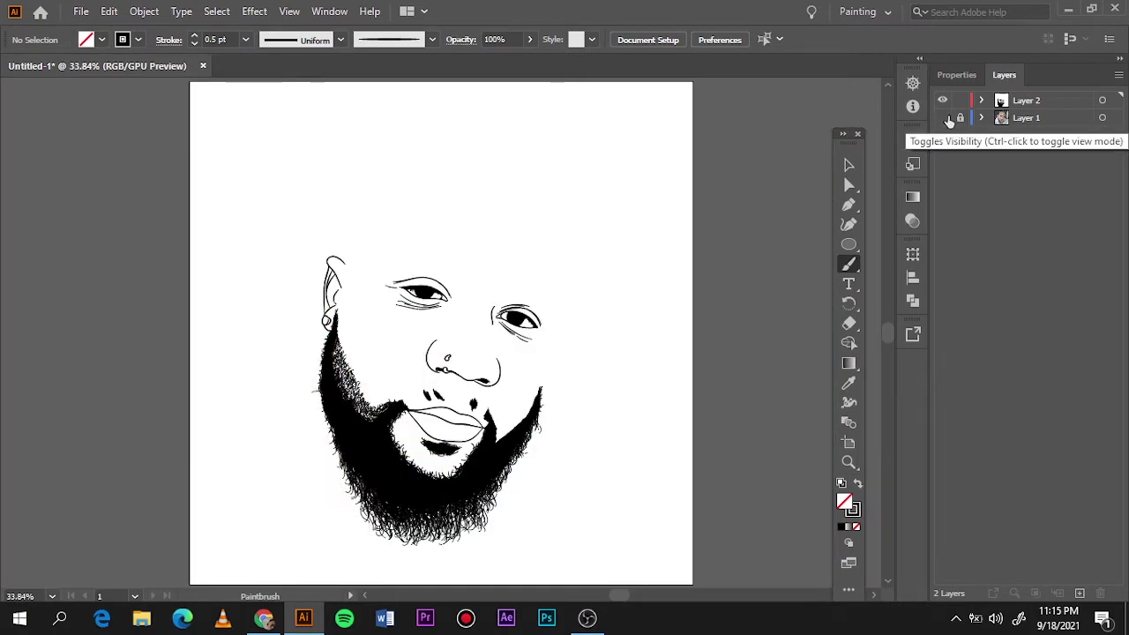
pyautogui.click(943, 118)
pyautogui.scroll(4, 454, 446)
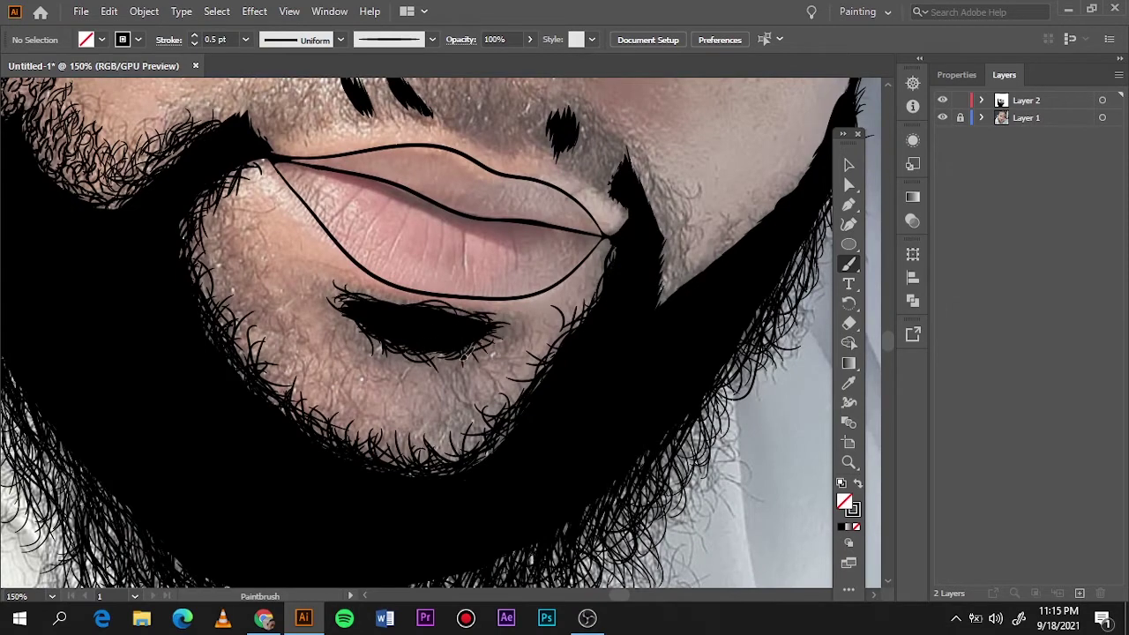
pyautogui.click(246, 39)
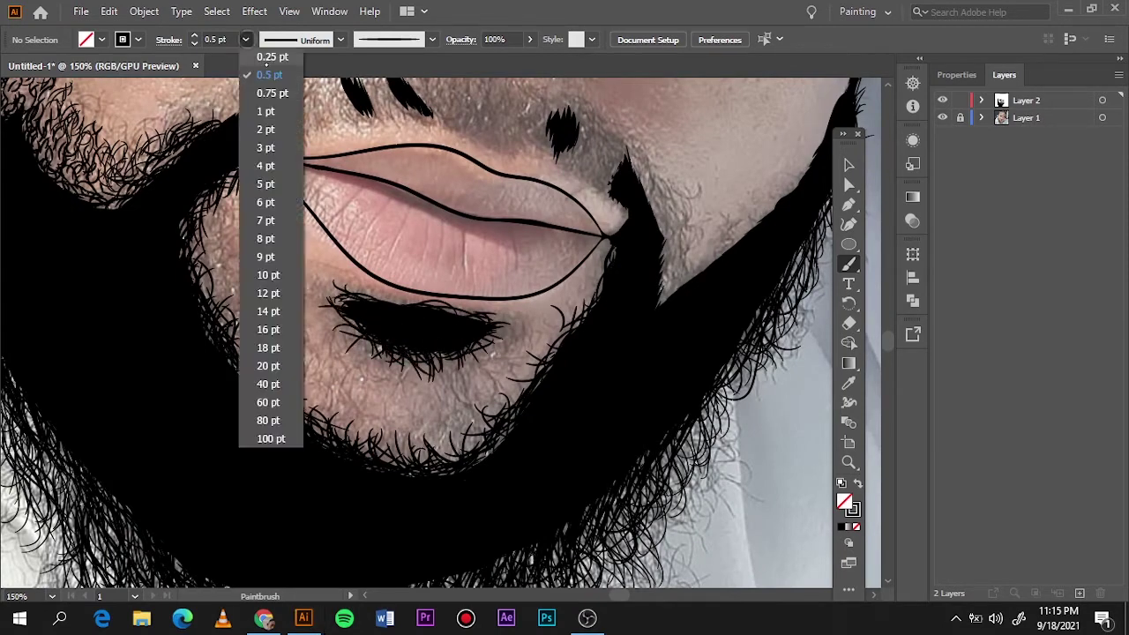
pyautogui.click(265, 69)
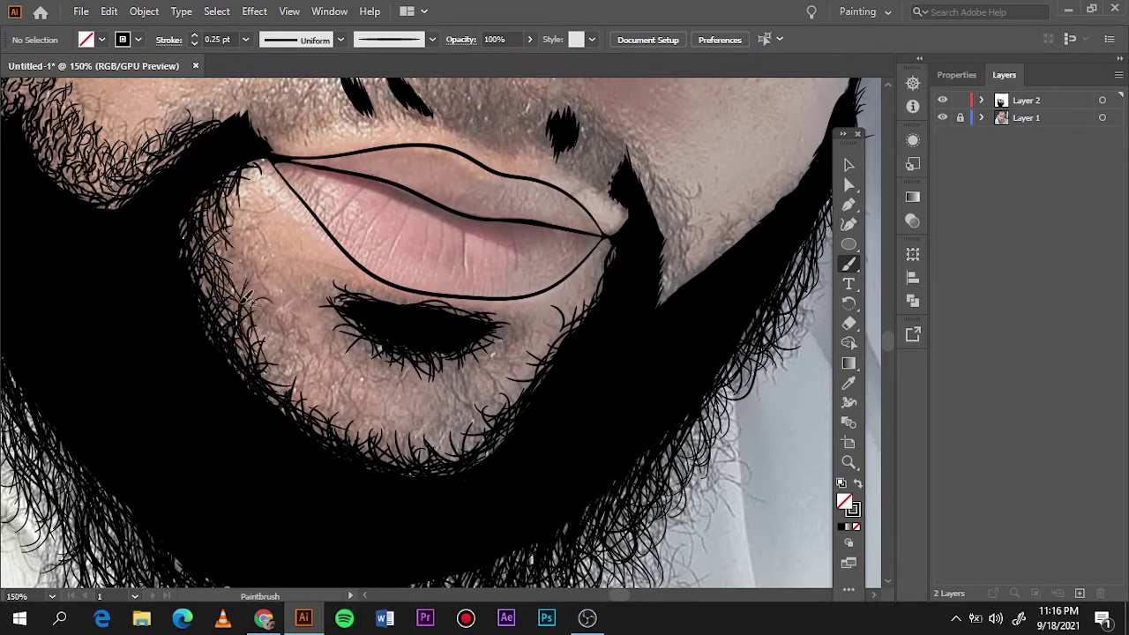
pyautogui.moveTo(264, 353); pyautogui.dragTo(291, 388)
pyautogui.moveTo(260, 331); pyautogui.dragTo(327, 423)
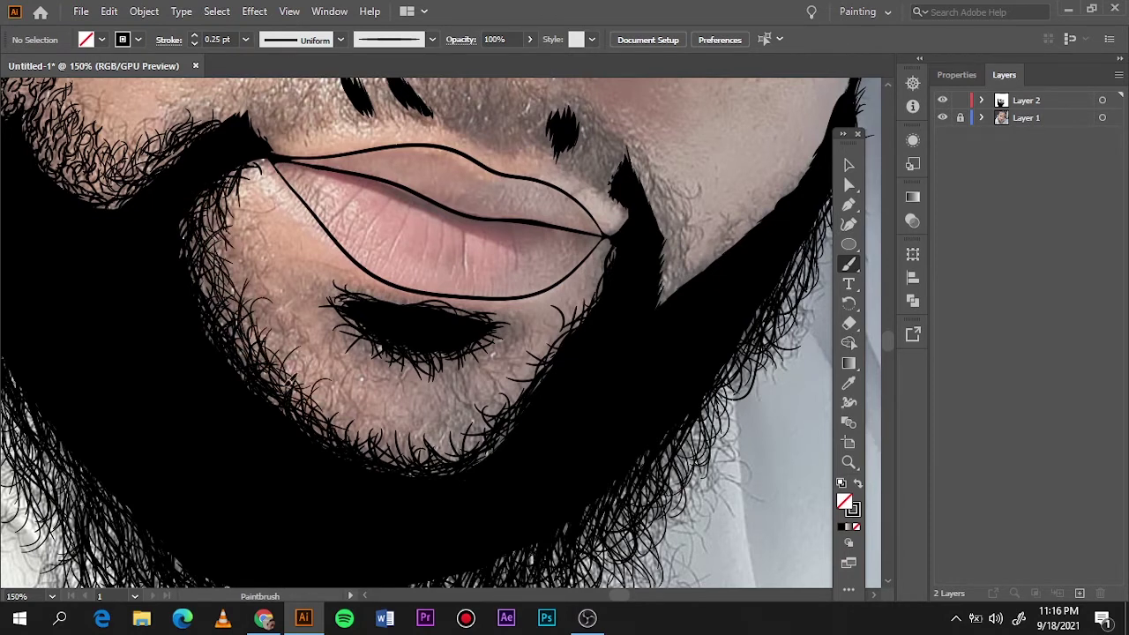
pyautogui.moveTo(300, 349); pyautogui.dragTo(295, 399)
# Step: Paint fine curls on the chin between the lower lip and the soul patch
pyautogui.moveTo(367, 413); pyautogui.dragTo(327, 445)
pyautogui.moveTo(345, 393); pyautogui.dragTo(330, 439)
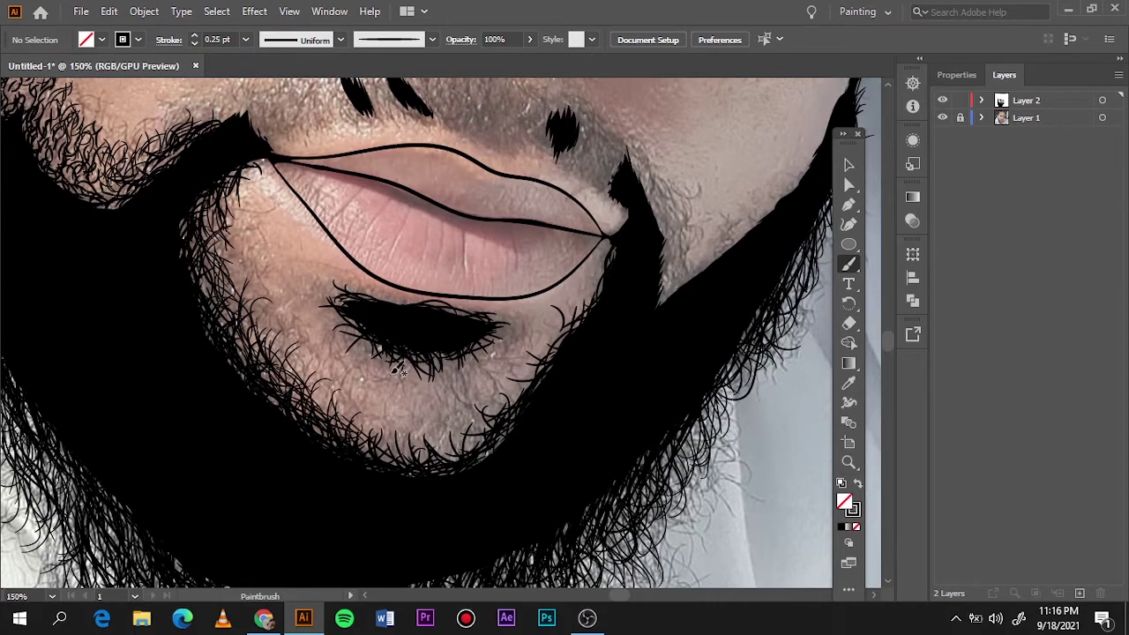
pyautogui.moveTo(393, 422); pyautogui.dragTo(371, 457)
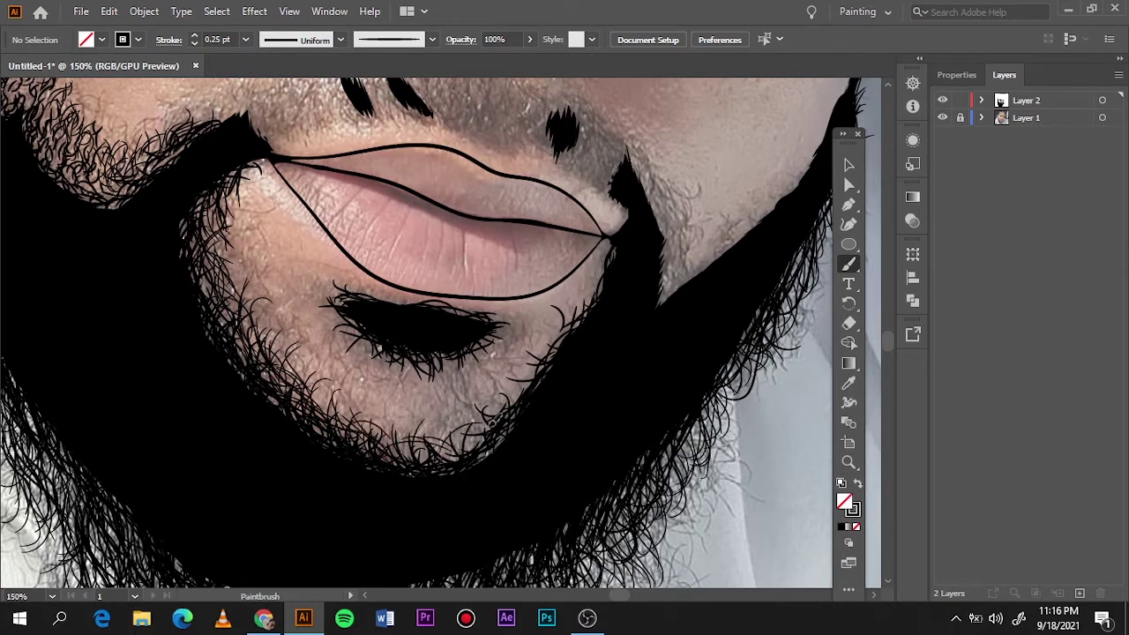
pyautogui.moveTo(477, 408); pyautogui.dragTo(434, 454)
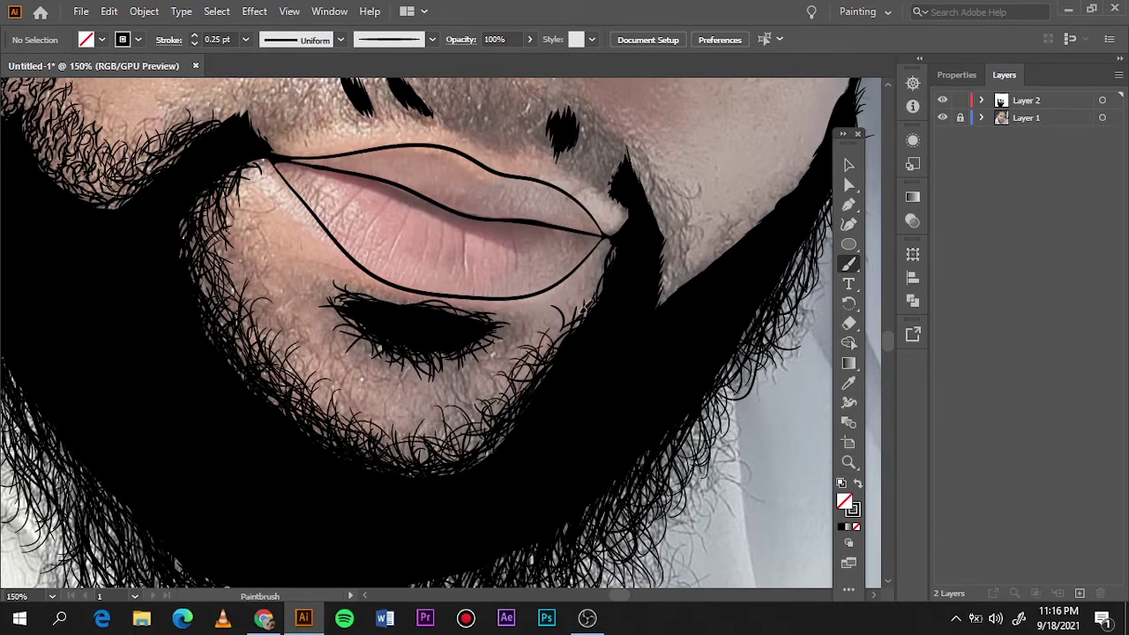
pyautogui.moveTo(590, 304); pyautogui.dragTo(617, 251)
pyautogui.moveTo(484, 360); pyautogui.dragTo(498, 329)
pyautogui.moveTo(457, 360); pyautogui.dragTo(426, 377)
pyautogui.moveTo(378, 329)
pyautogui.mouseDown()
pyautogui.moveTo(360, 352)
pyautogui.moveTo(279, 279)
pyautogui.mouseUp()
pyautogui.moveTo(430, 402); pyautogui.dragTo(411, 429)
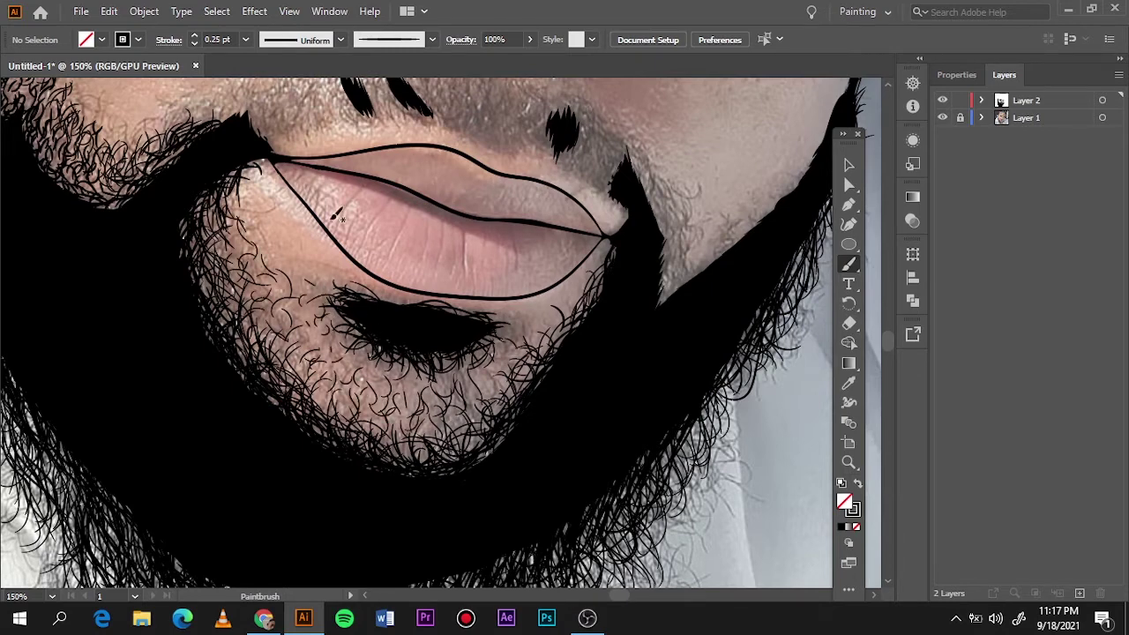
pyautogui.hotkey('ctrl', '0')
# Step: Add thin 0.25 pt hairs along the right jawline beard edge
pyautogui.click(942, 118)
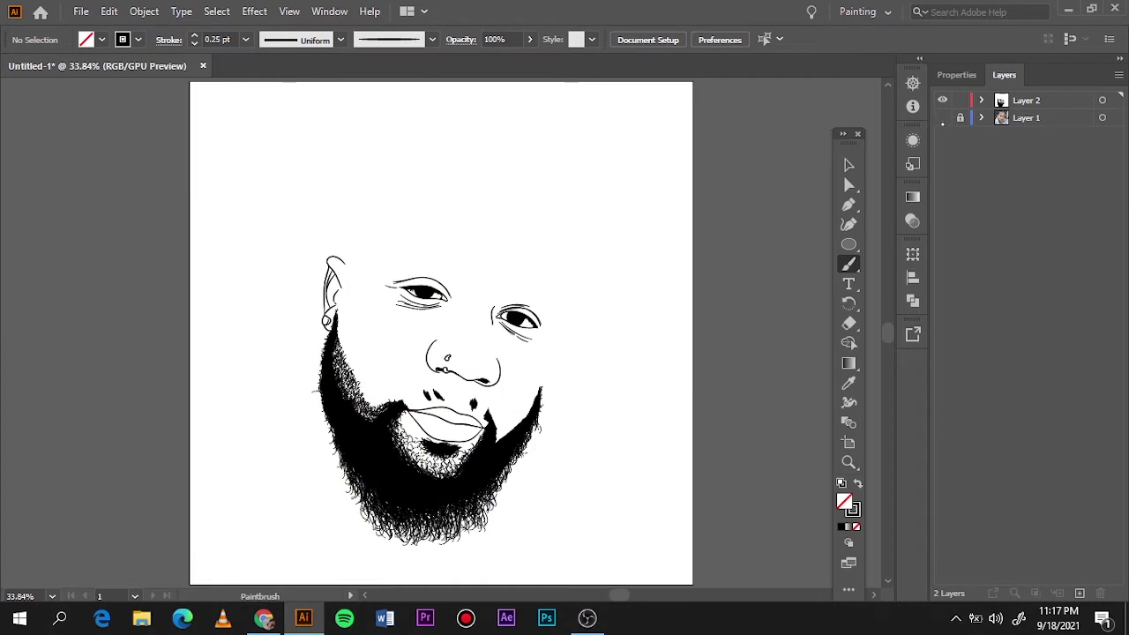
pyautogui.click(942, 118)
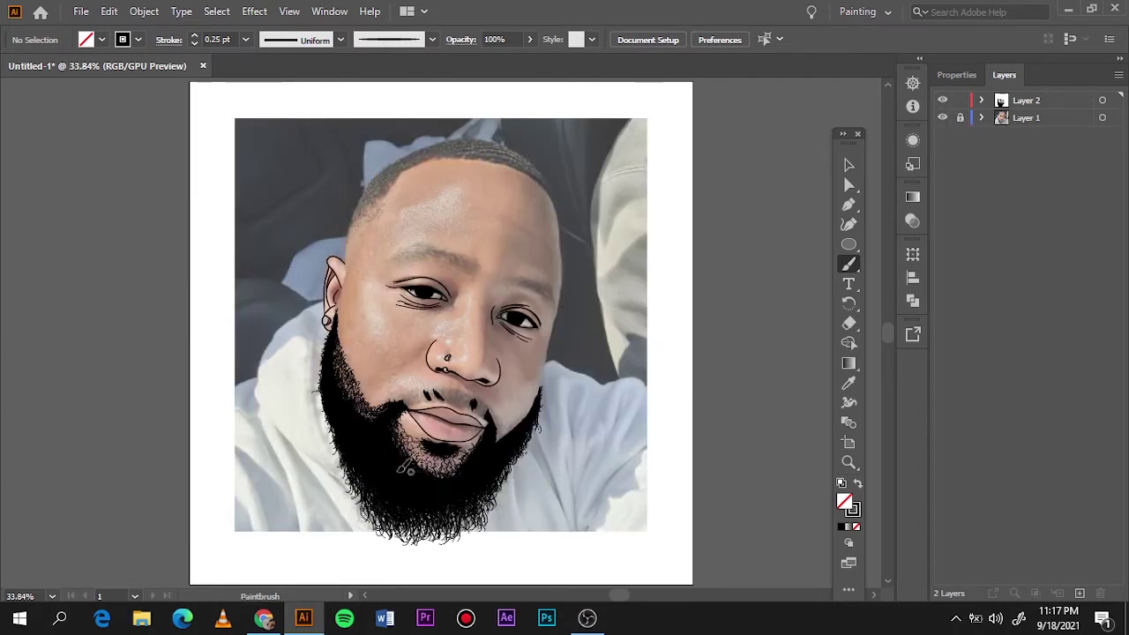
pyautogui.scroll(5, 407, 470)
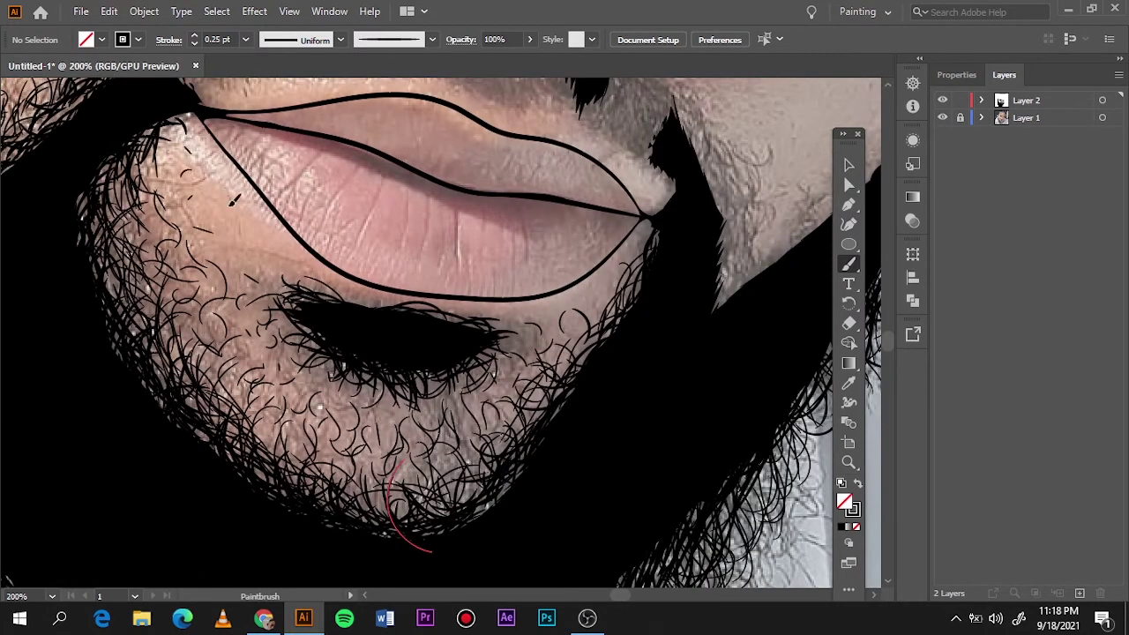
pyautogui.scroll(-3, 223, 231)
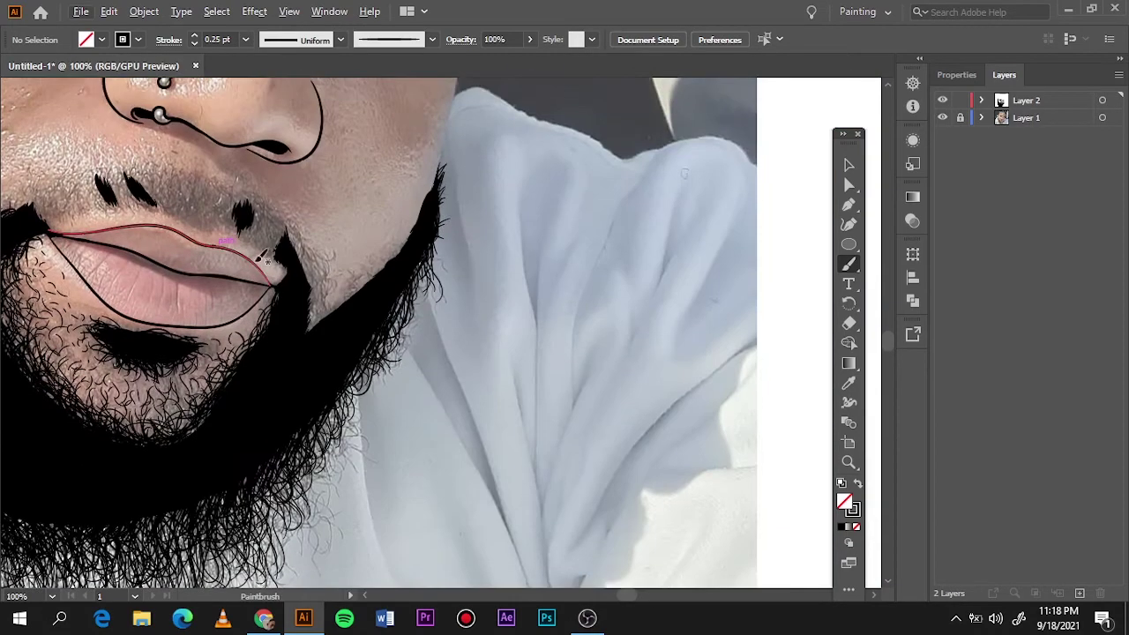
pyautogui.scroll(3, 438, 201)
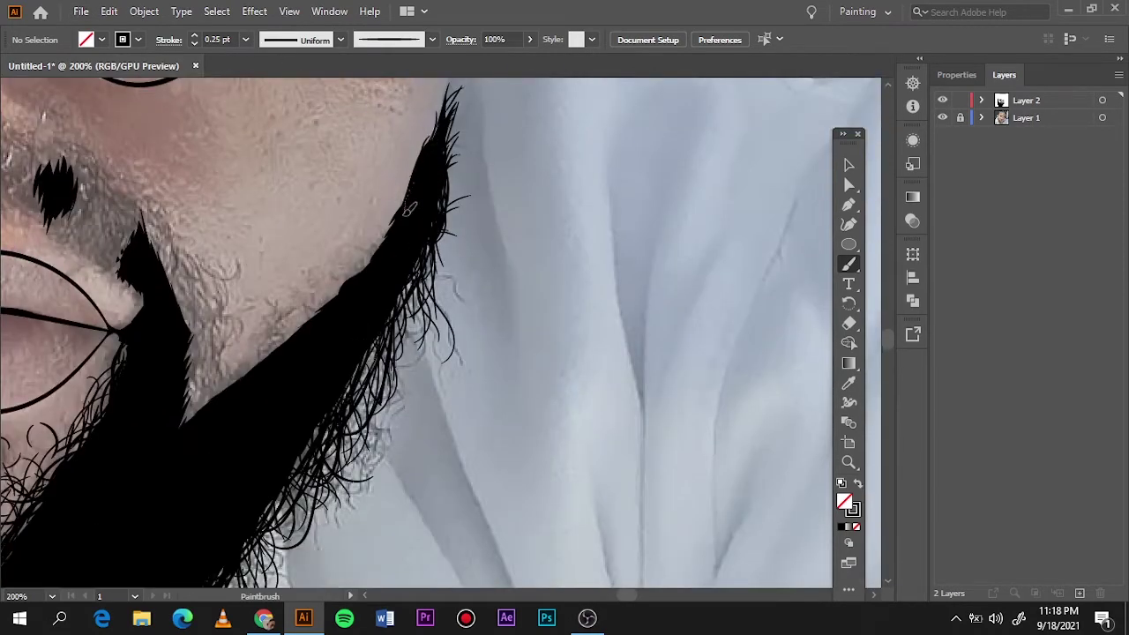
pyautogui.moveTo(348, 269); pyautogui.dragTo(331, 306)
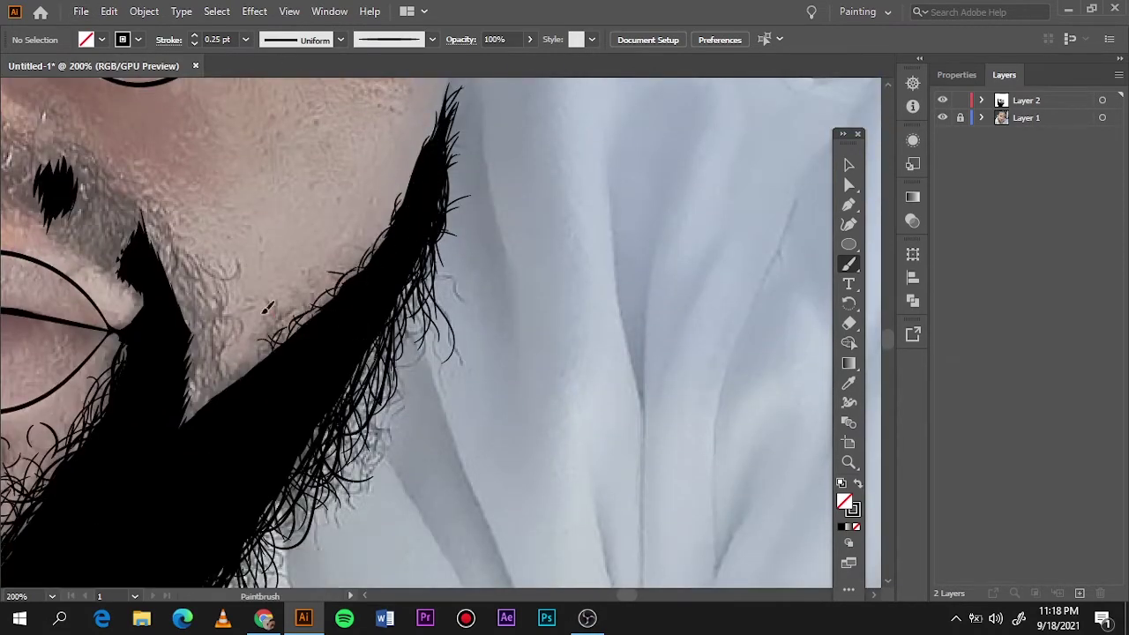
pyautogui.moveTo(260, 362); pyautogui.dragTo(205, 397)
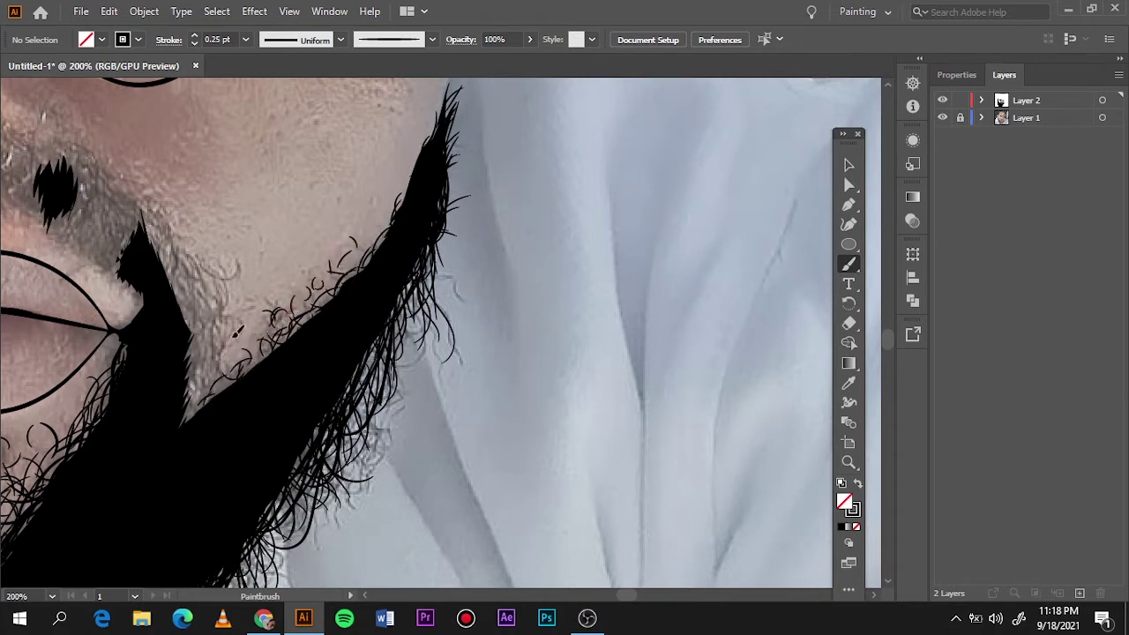
# Step: Thicken the brush to 0.5 pt and paint curly hairs up the right and inner jawline edges
pyautogui.press(']')
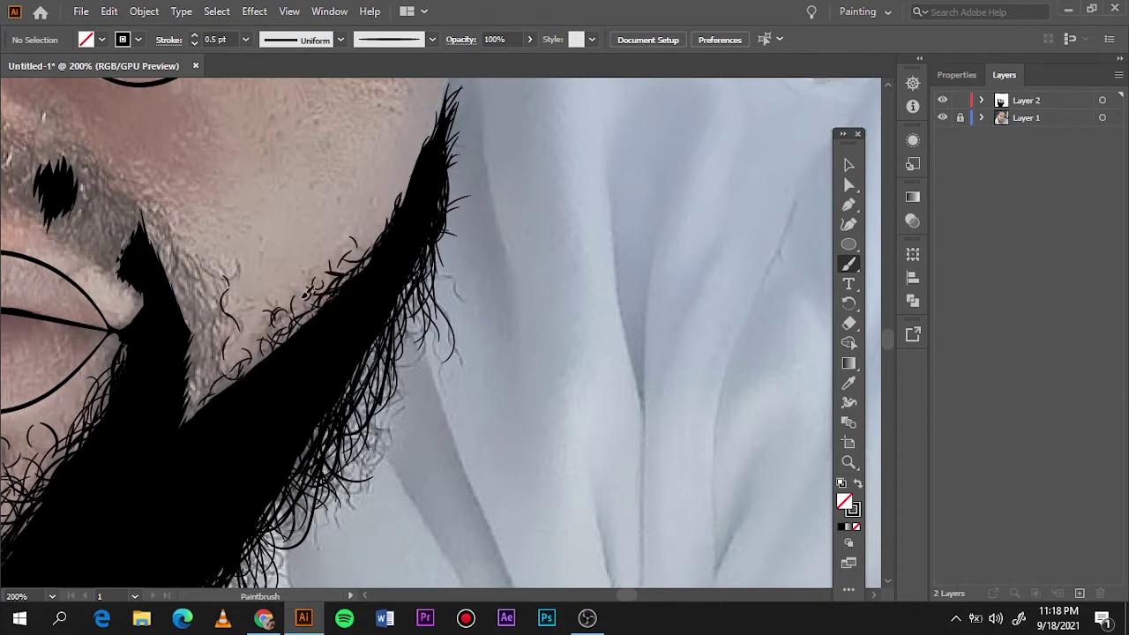
pyautogui.moveTo(286, 322); pyautogui.dragTo(328, 284)
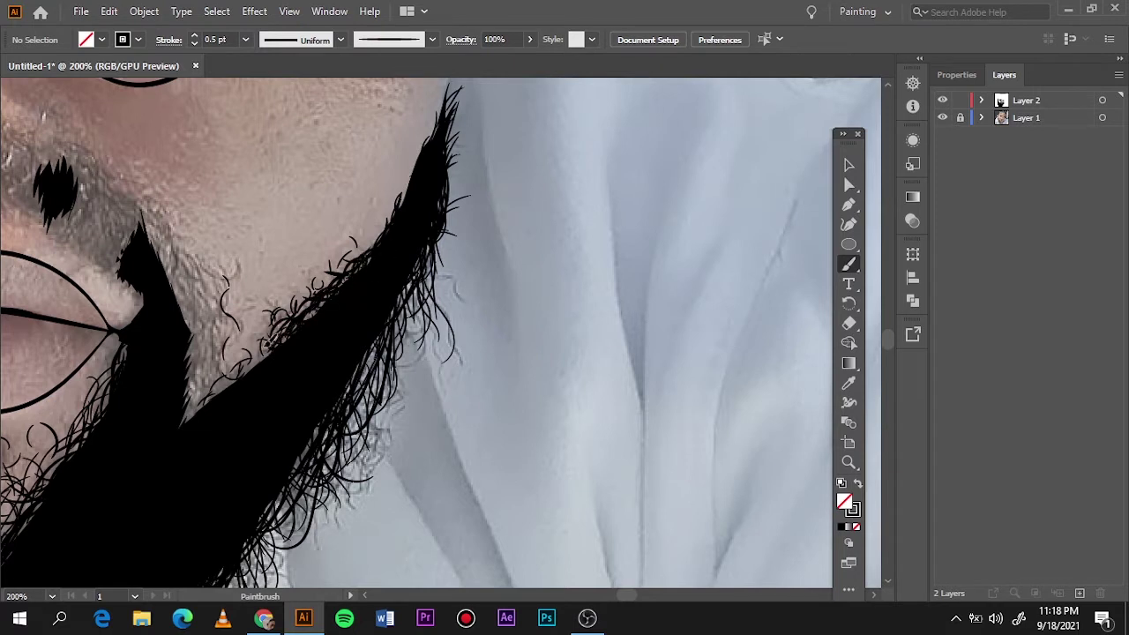
pyautogui.moveTo(279, 328); pyautogui.dragTo(203, 375)
pyautogui.moveTo(212, 298)
pyautogui.mouseDown()
pyautogui.moveTo(231, 362)
pyautogui.moveTo(194, 406)
pyautogui.moveTo(190, 308)
pyautogui.moveTo(199, 370)
pyautogui.mouseUp()
pyautogui.moveTo(207, 317)
pyautogui.mouseDown()
pyautogui.moveTo(173, 245)
pyautogui.moveTo(207, 322)
pyautogui.moveTo(194, 406)
pyautogui.moveTo(212, 300)
pyautogui.mouseUp()
pyautogui.moveTo(199, 247); pyautogui.dragTo(225, 335)
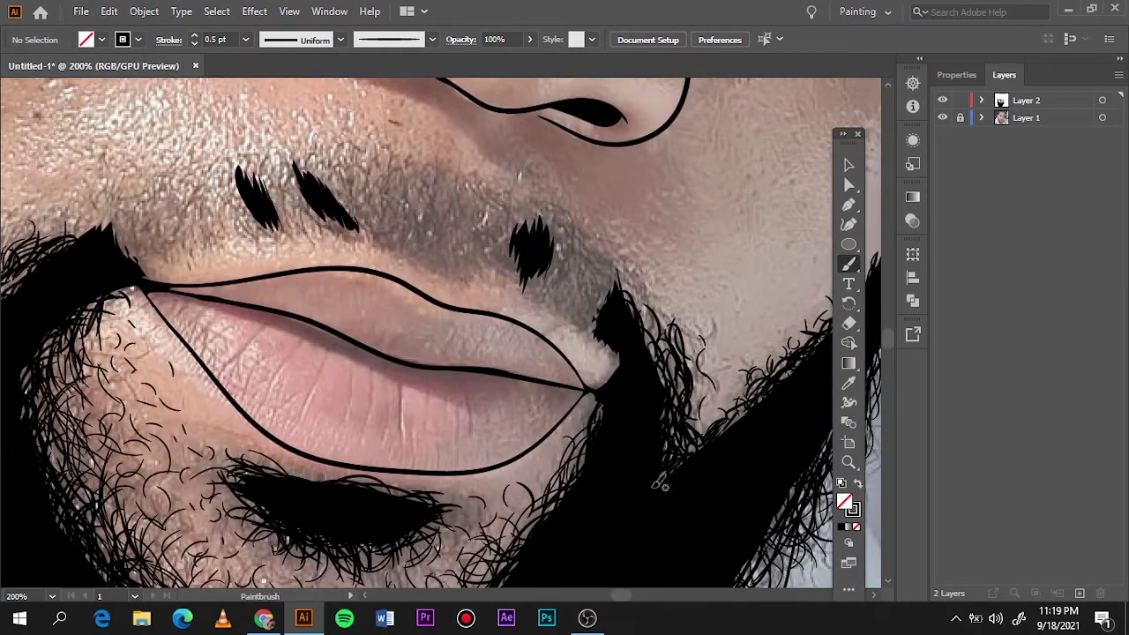
# Step: Fringe the mustache patch beside the right mouth corner with curly hairs
pyautogui.moveTo(590, 332)
pyautogui.mouseDown()
pyautogui.moveTo(569, 299)
pyautogui.moveTo(636, 251)
pyautogui.moveTo(565, 295)
pyautogui.moveTo(511, 274)
pyautogui.mouseUp()
pyautogui.moveTo(556, 304); pyautogui.dragTo(484, 279)
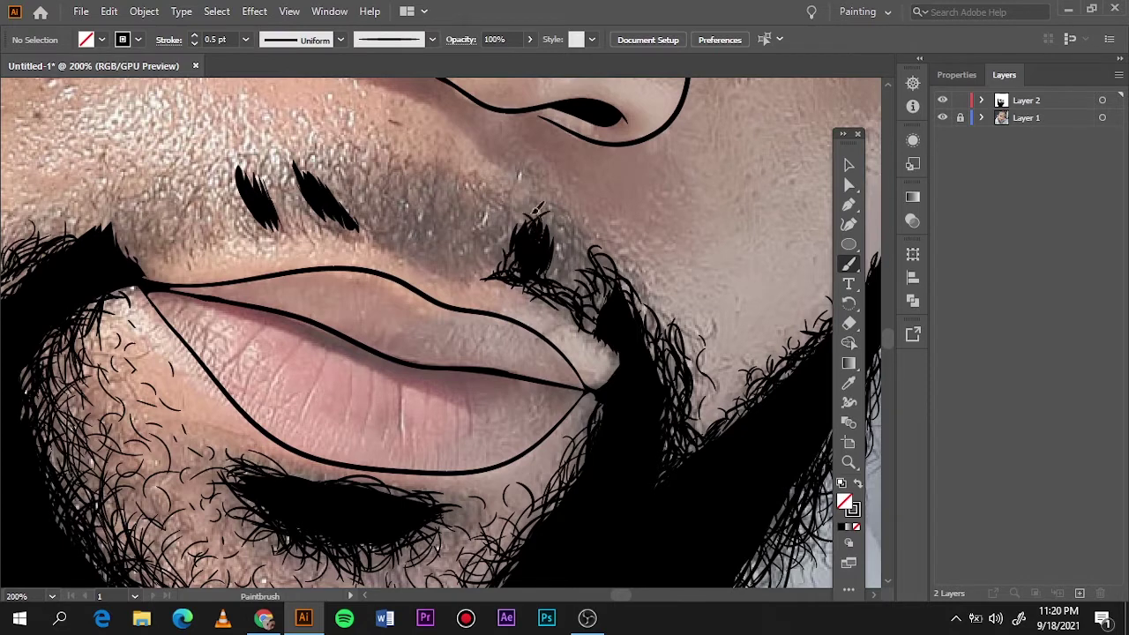
pyautogui.moveTo(563, 262); pyautogui.dragTo(578, 255)
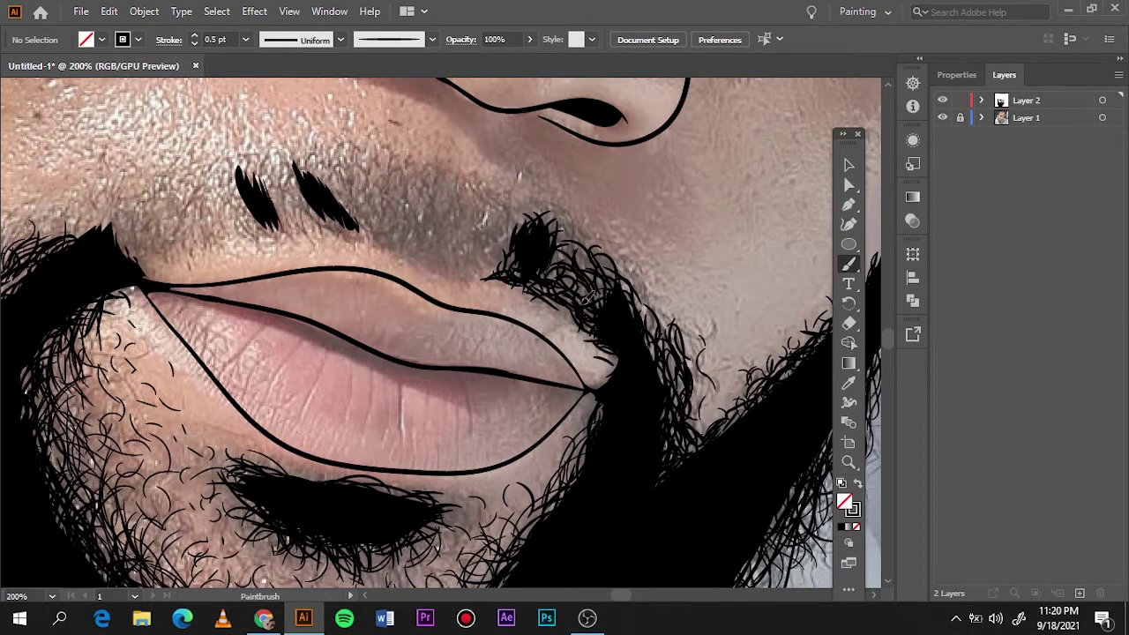
pyautogui.moveTo(535, 210); pyautogui.dragTo(505, 235)
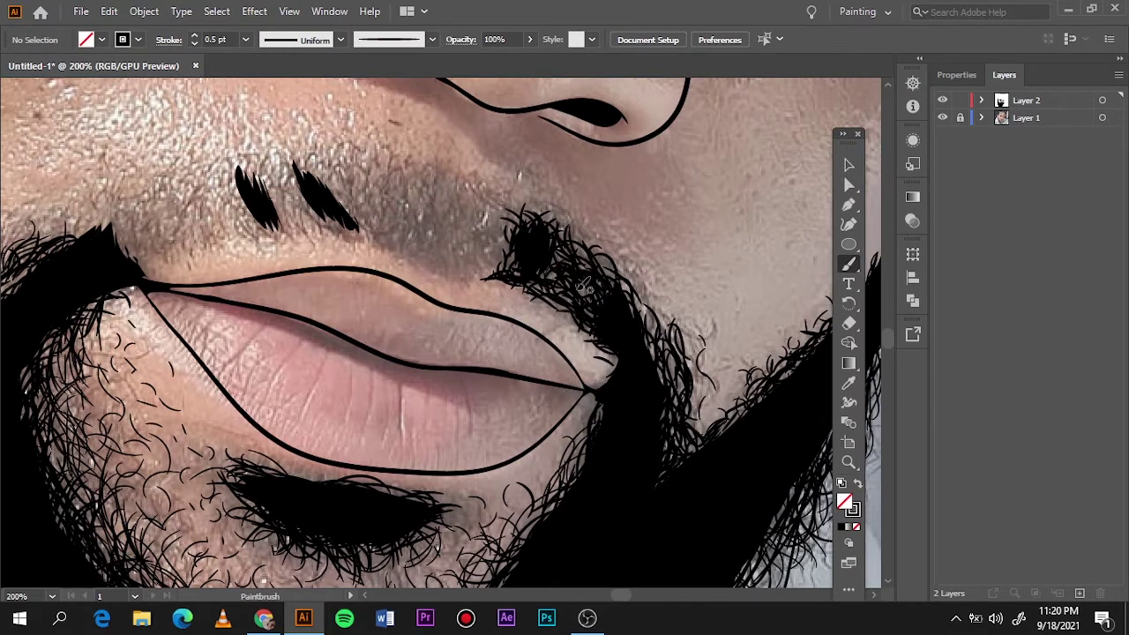
pyautogui.hotkey('ctrl', '0')
# Step: Paint the first thin hair strokes across the moustache toward the beard
pyautogui.click(942, 117)
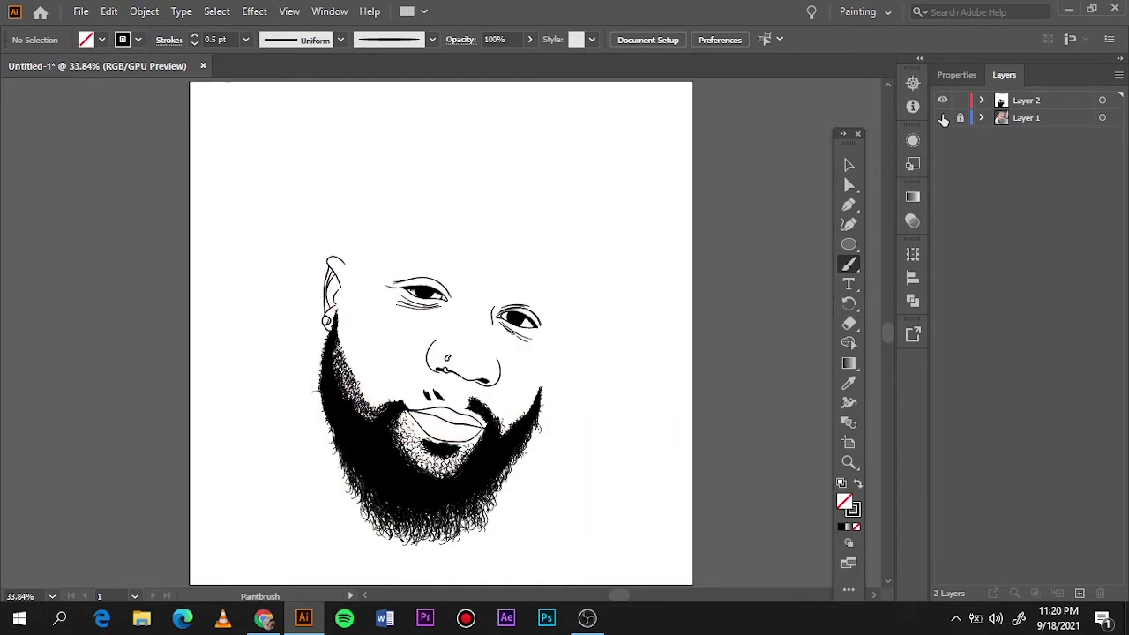
pyautogui.click(942, 117)
pyautogui.scroll(5, 459, 404)
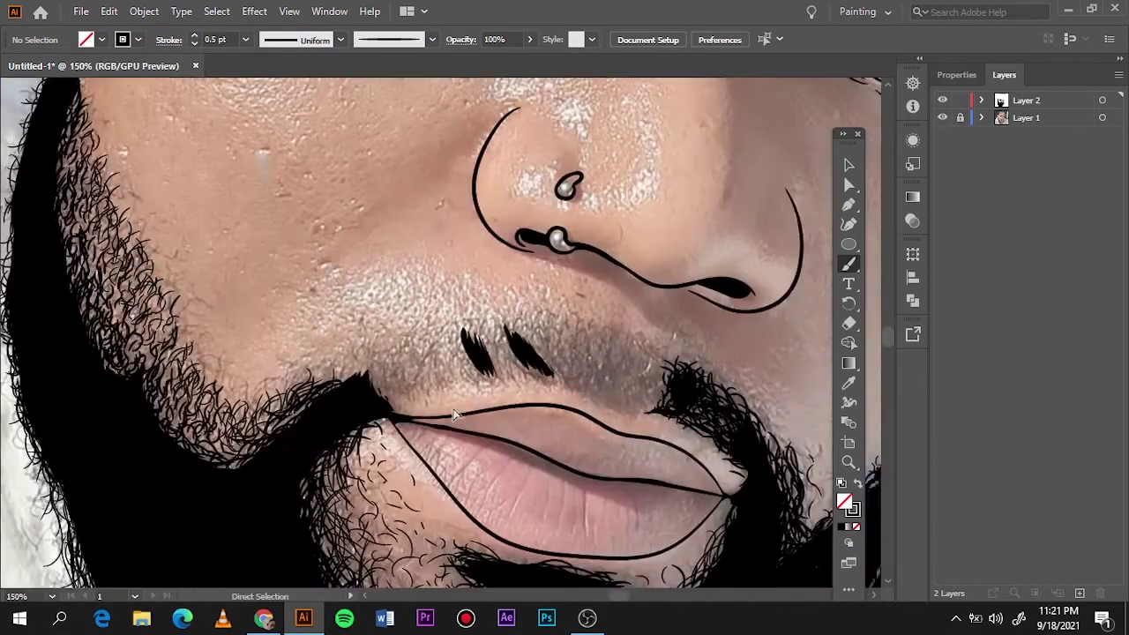
pyautogui.scroll(1, 458, 404)
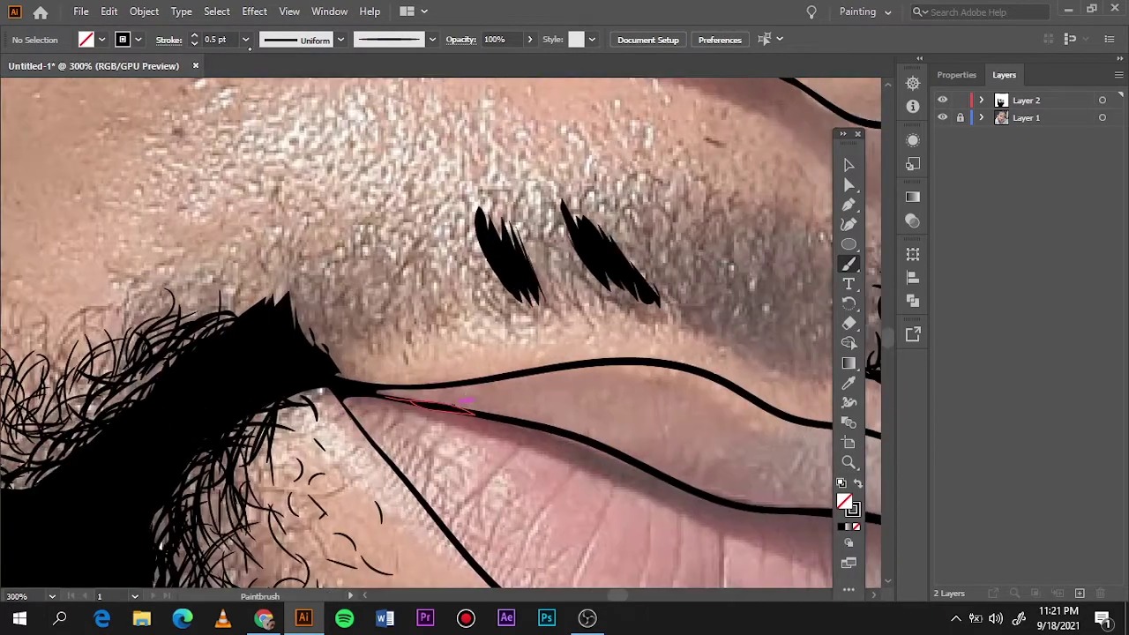
pyautogui.press('[')
pyautogui.moveTo(359, 292); pyautogui.dragTo(380, 333)
pyautogui.moveTo(423, 309); pyautogui.dragTo(415, 264)
pyautogui.moveTo(481, 300)
pyautogui.mouseDown()
pyautogui.moveTo(490, 225)
pyautogui.moveTo(450, 230)
pyautogui.mouseUp()
pyautogui.moveTo(432, 296); pyautogui.dragTo(441, 217)
pyautogui.moveTo(414, 300)
pyautogui.mouseDown()
pyautogui.moveTo(423, 229)
pyautogui.moveTo(380, 243)
pyautogui.mouseUp()
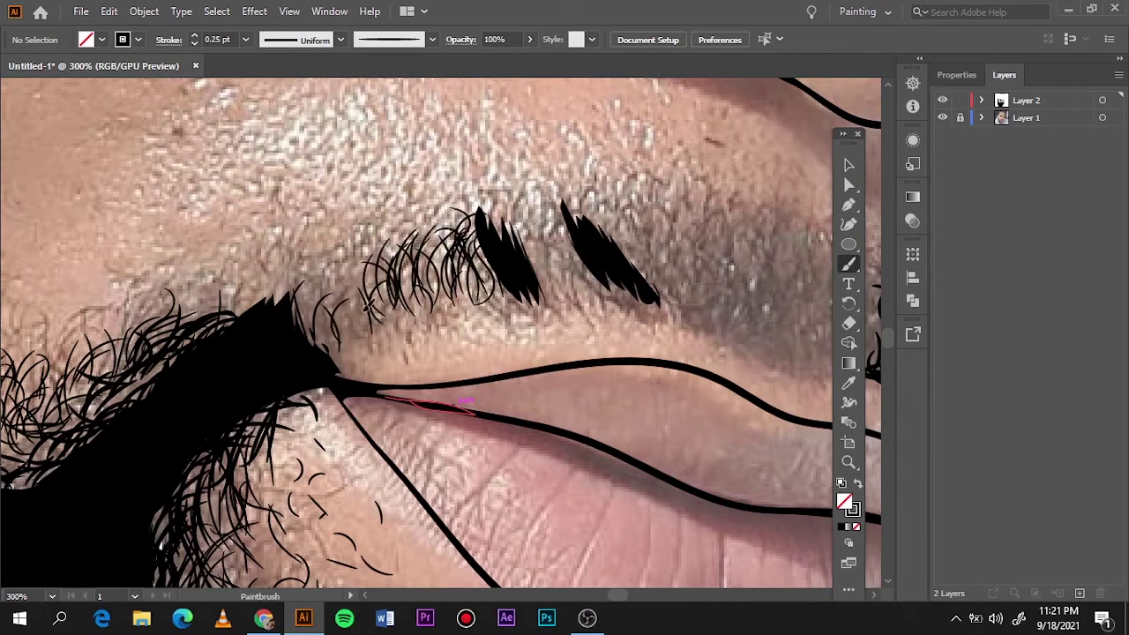
pyautogui.moveTo(344, 331); pyautogui.dragTo(361, 252)
pyautogui.moveTo(309, 344); pyautogui.dragTo(300, 270)
# Step: Thicken the moustache's left part and centre with more thin hairs
pyautogui.moveTo(264, 318); pyautogui.dragTo(194, 278)
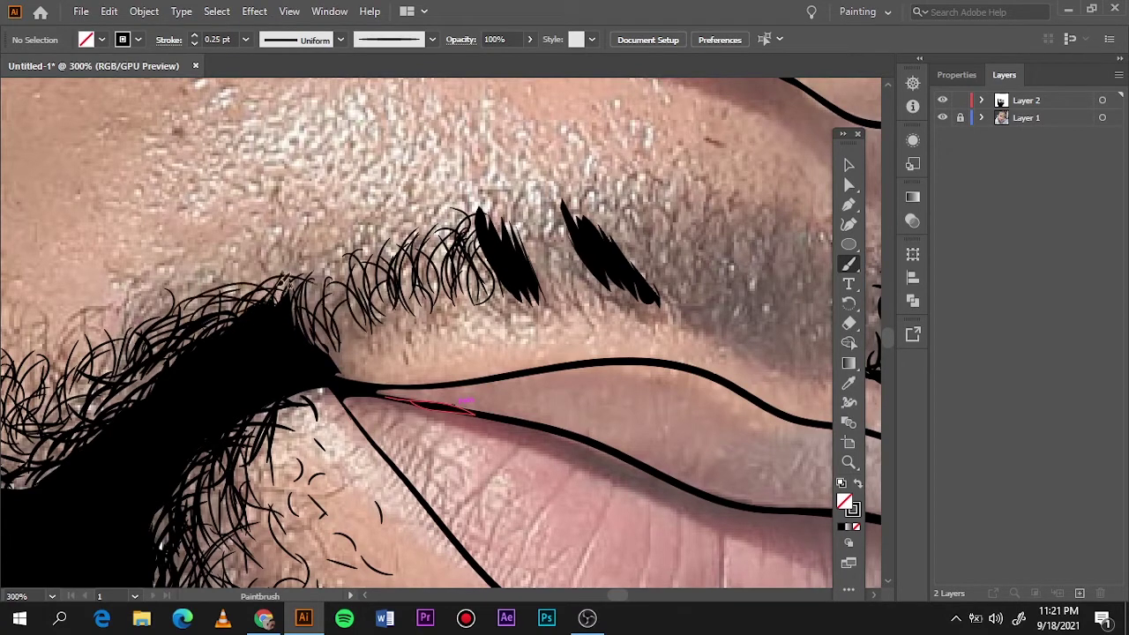
pyautogui.moveTo(339, 353)
pyautogui.mouseDown()
pyautogui.moveTo(335, 251)
pyautogui.moveTo(309, 273)
pyautogui.mouseUp()
pyautogui.moveTo(371, 326)
pyautogui.mouseDown()
pyautogui.moveTo(410, 232)
pyautogui.moveTo(328, 251)
pyautogui.mouseUp()
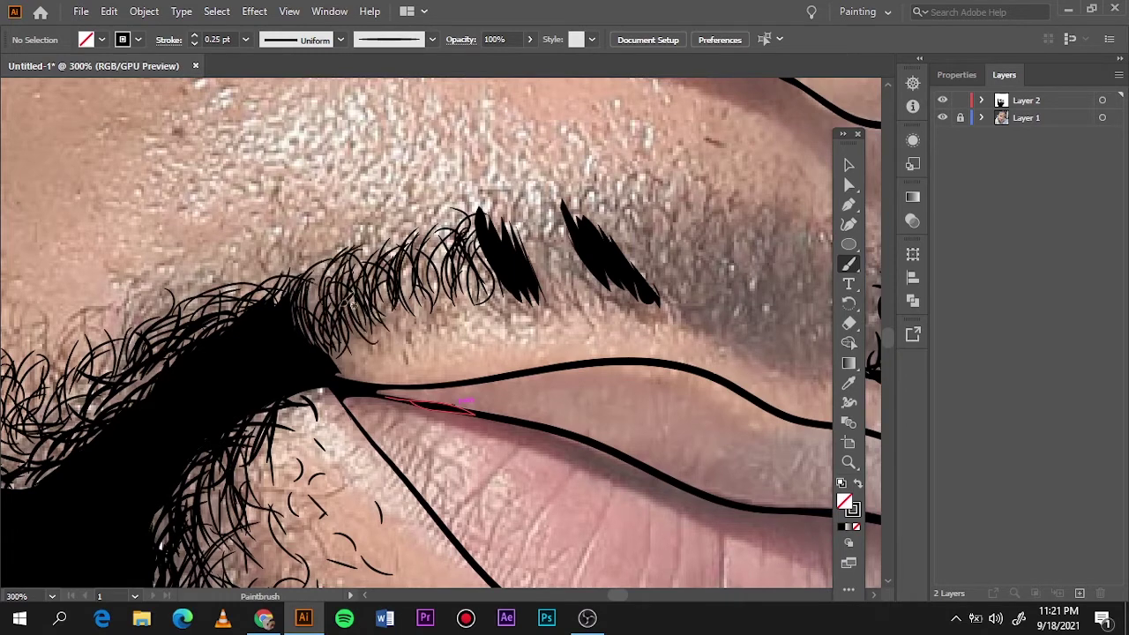
pyautogui.moveTo(379, 304)
pyautogui.mouseDown()
pyautogui.moveTo(416, 221)
pyautogui.moveTo(446, 219)
pyautogui.mouseUp()
pyautogui.moveTo(423, 288); pyautogui.dragTo(420, 251)
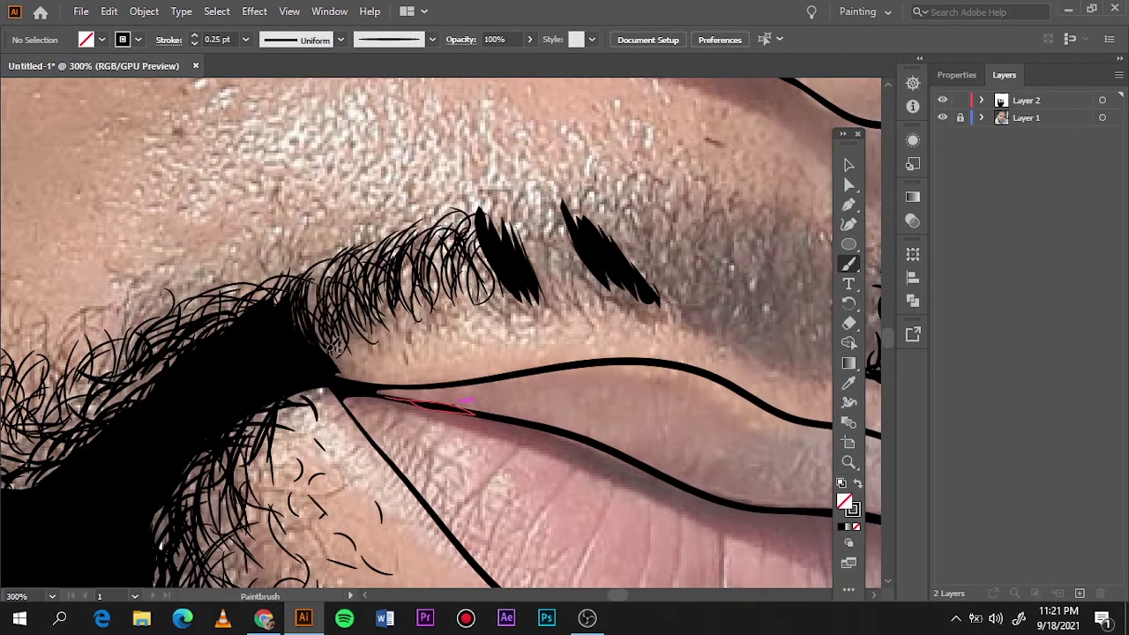
pyautogui.moveTo(353, 363); pyautogui.dragTo(317, 292)
pyautogui.moveTo(407, 300); pyautogui.dragTo(402, 260)
pyautogui.moveTo(467, 286)
pyautogui.mouseDown()
pyautogui.moveTo(445, 270)
pyautogui.moveTo(482, 249)
pyautogui.mouseUp()
pyautogui.moveTo(466, 296); pyautogui.dragTo(434, 250)
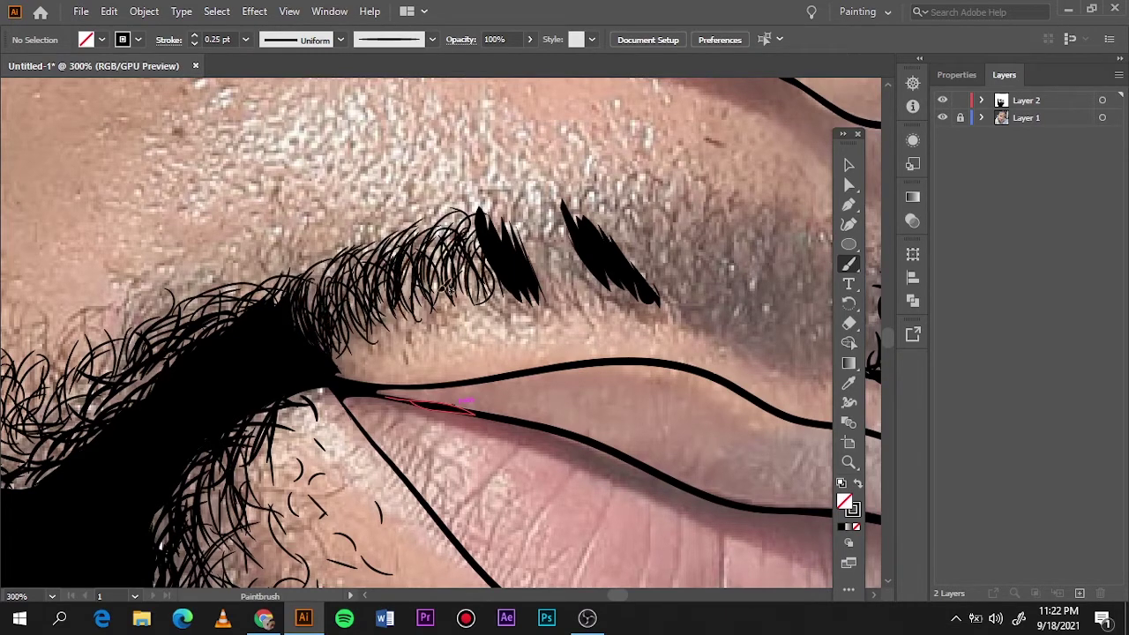
pyautogui.moveTo(467, 403); pyautogui.dragTo(474, 404)
# Step: Fill the gap between the two dark moustache clumps and cover the right clump with hairs
pyautogui.hscroll(5, 474, 404)
pyautogui.moveTo(287, 300); pyautogui.dragTo(257, 205)
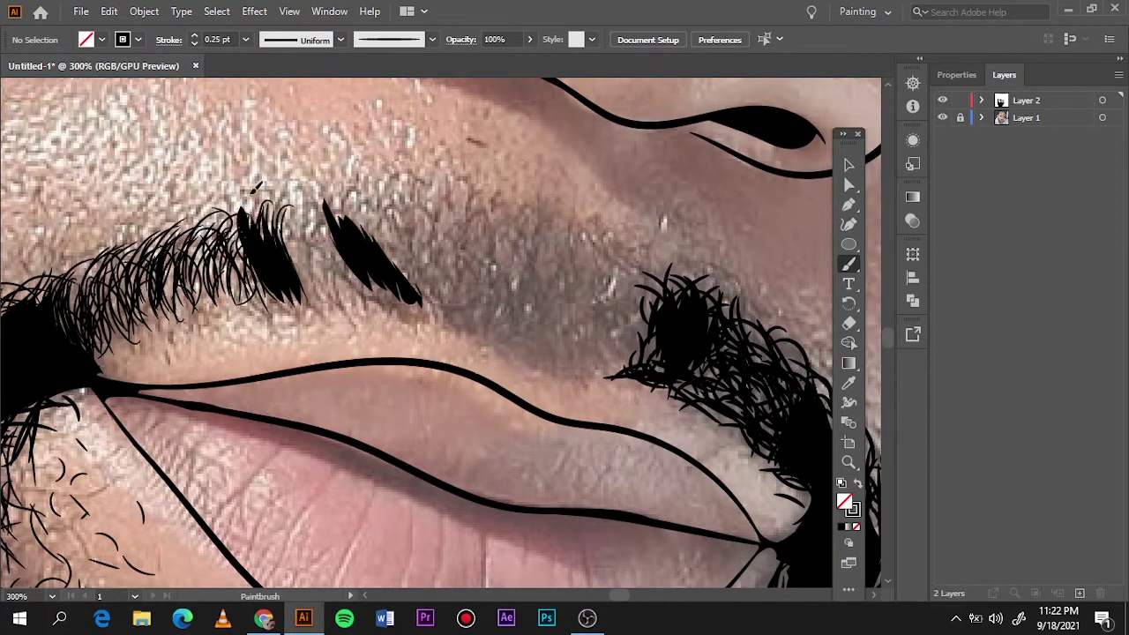
pyautogui.moveTo(296, 295); pyautogui.dragTo(299, 203)
pyautogui.moveTo(238, 275); pyautogui.dragTo(236, 217)
pyautogui.moveTo(314, 286)
pyautogui.mouseDown()
pyautogui.moveTo(346, 209)
pyautogui.moveTo(326, 214)
pyautogui.mouseUp()
pyautogui.moveTo(357, 292); pyautogui.dragTo(363, 207)
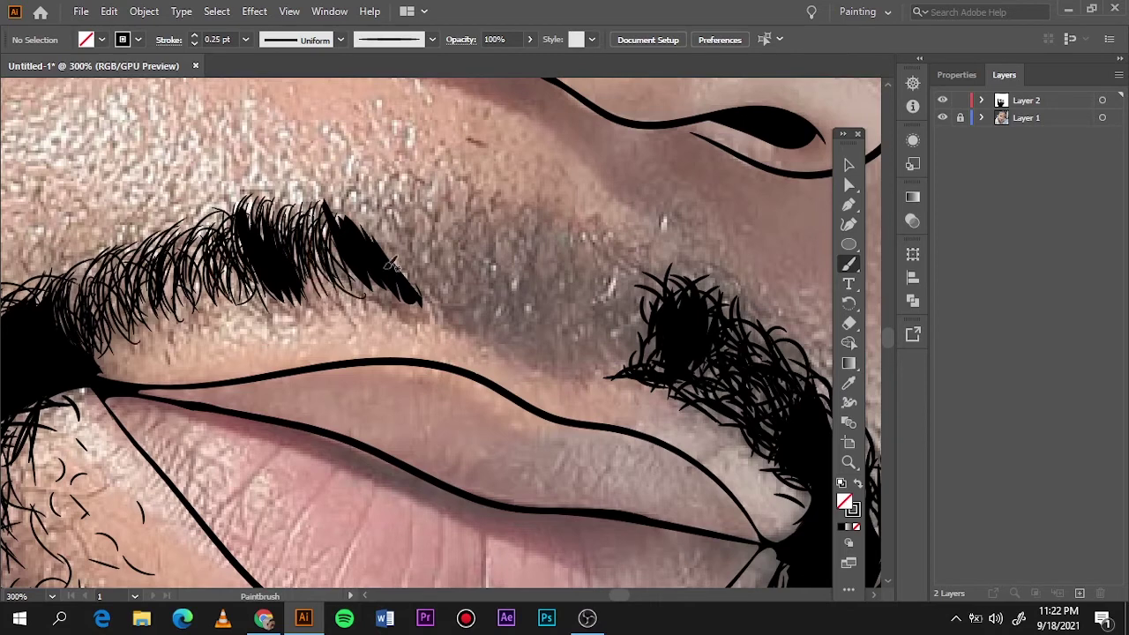
pyautogui.moveTo(388, 265); pyautogui.dragTo(377, 213)
pyautogui.moveTo(401, 258); pyautogui.dragTo(393, 217)
pyautogui.moveTo(415, 280); pyautogui.dragTo(408, 202)
pyautogui.moveTo(394, 263); pyautogui.dragTo(389, 201)
pyautogui.moveTo(372, 233); pyautogui.dragTo(363, 189)
pyautogui.moveTo(357, 251); pyautogui.dragTo(335, 192)
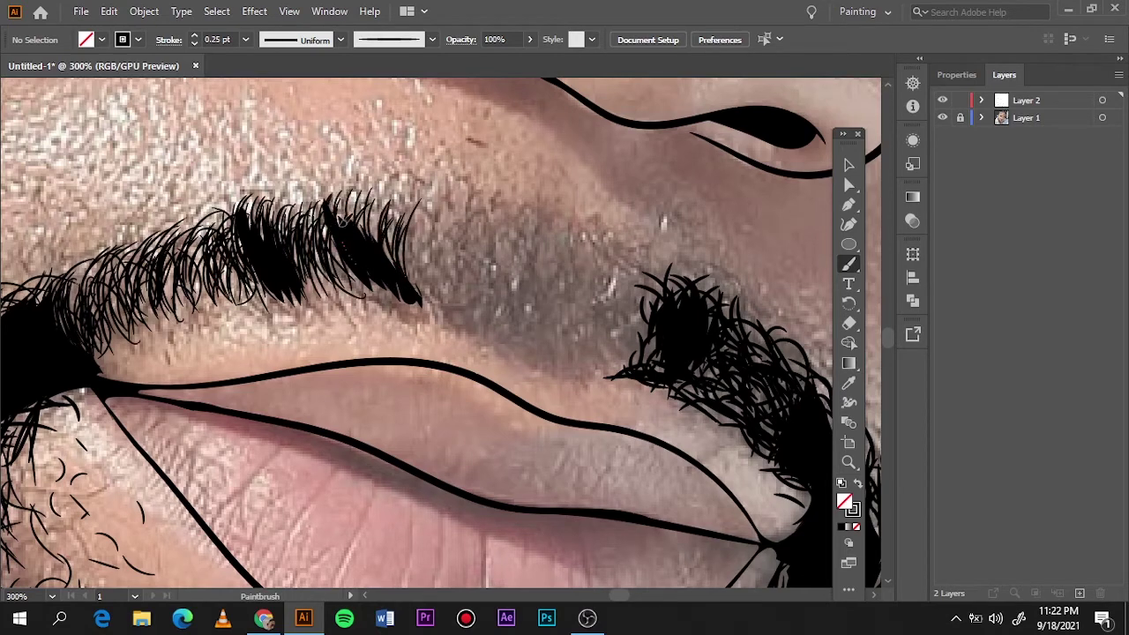
# Step: At 0.5 pt stroke, paint thicker hairs across the moustache's right end toward the beard
pyautogui.click(245, 39)
pyautogui.click(265, 72)
pyautogui.moveTo(452, 318)
pyautogui.mouseDown()
pyautogui.moveTo(429, 258)
pyautogui.moveTo(446, 262)
pyautogui.mouseUp()
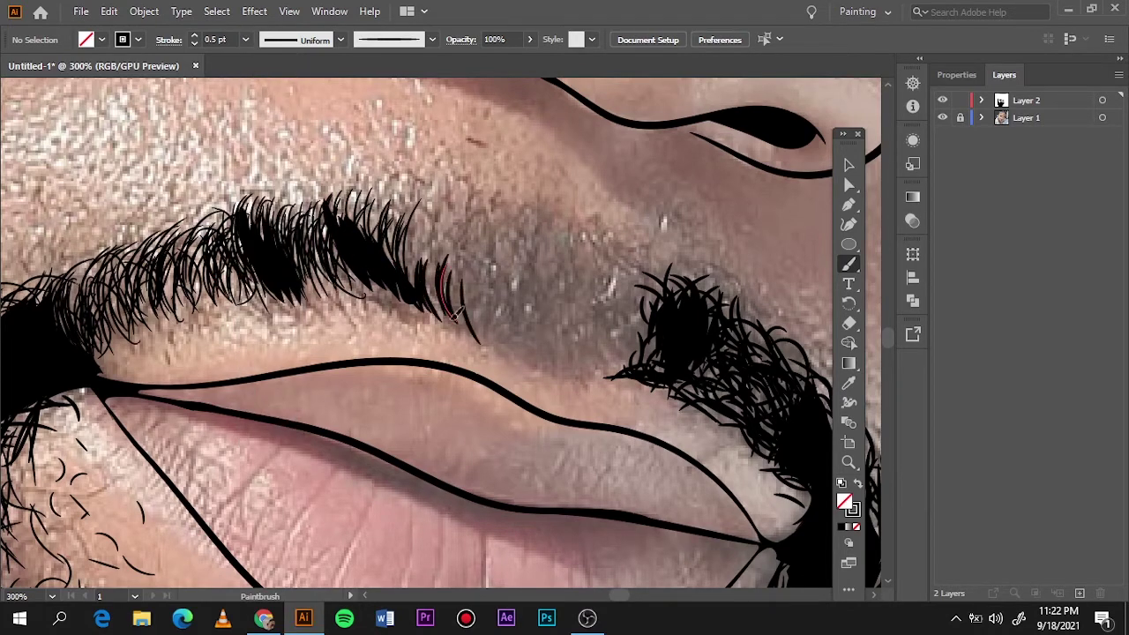
pyautogui.moveTo(480, 344); pyautogui.dragTo(458, 274)
pyautogui.moveTo(457, 319); pyautogui.dragTo(441, 264)
pyautogui.moveTo(484, 342); pyautogui.dragTo(468, 266)
pyautogui.moveTo(527, 355); pyautogui.dragTo(515, 293)
pyautogui.moveTo(564, 373); pyautogui.dragTo(550, 319)
pyautogui.moveTo(632, 365); pyautogui.dragTo(622, 321)
pyautogui.moveTo(608, 362)
pyautogui.mouseDown()
pyautogui.moveTo(572, 294)
pyautogui.moveTo(640, 295)
pyautogui.mouseUp()
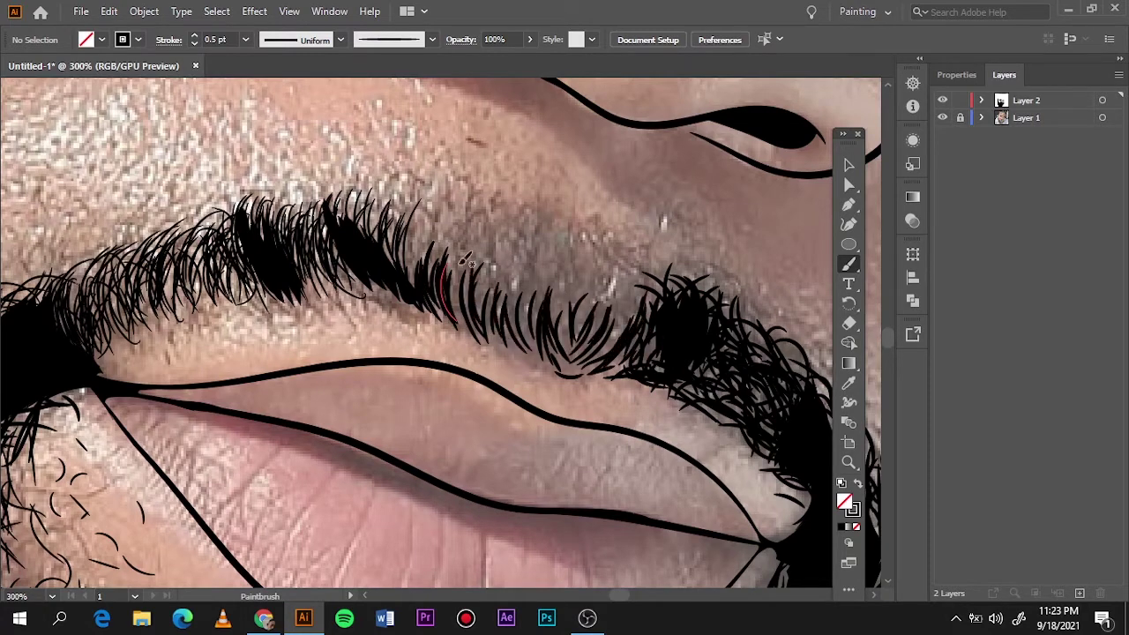
# Step: Back at 0.25 pt, fill the moustache gap and connect it to the right beard
pyautogui.click(246, 39)
pyautogui.click(264, 60)
pyautogui.moveTo(459, 276); pyautogui.dragTo(465, 225)
pyautogui.moveTo(483, 311); pyautogui.dragTo(501, 247)
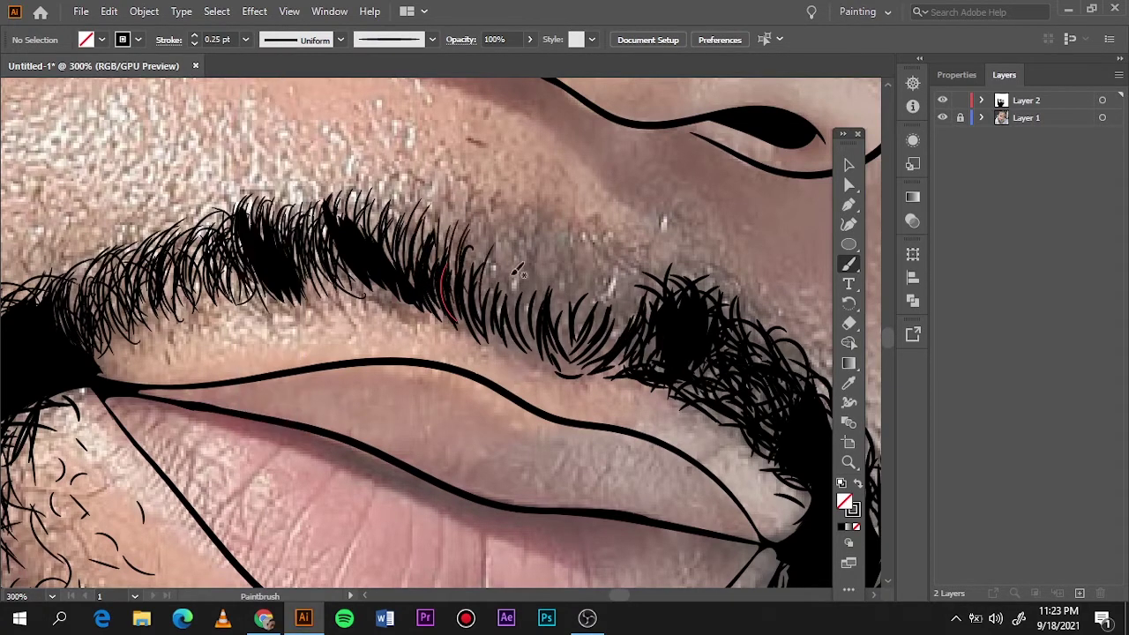
pyautogui.moveTo(476, 291); pyautogui.dragTo(499, 218)
pyautogui.moveTo(490, 309); pyautogui.dragTo(513, 229)
pyautogui.moveTo(445, 319); pyautogui.dragTo(468, 255)
pyautogui.moveTo(507, 313); pyautogui.dragTo(519, 236)
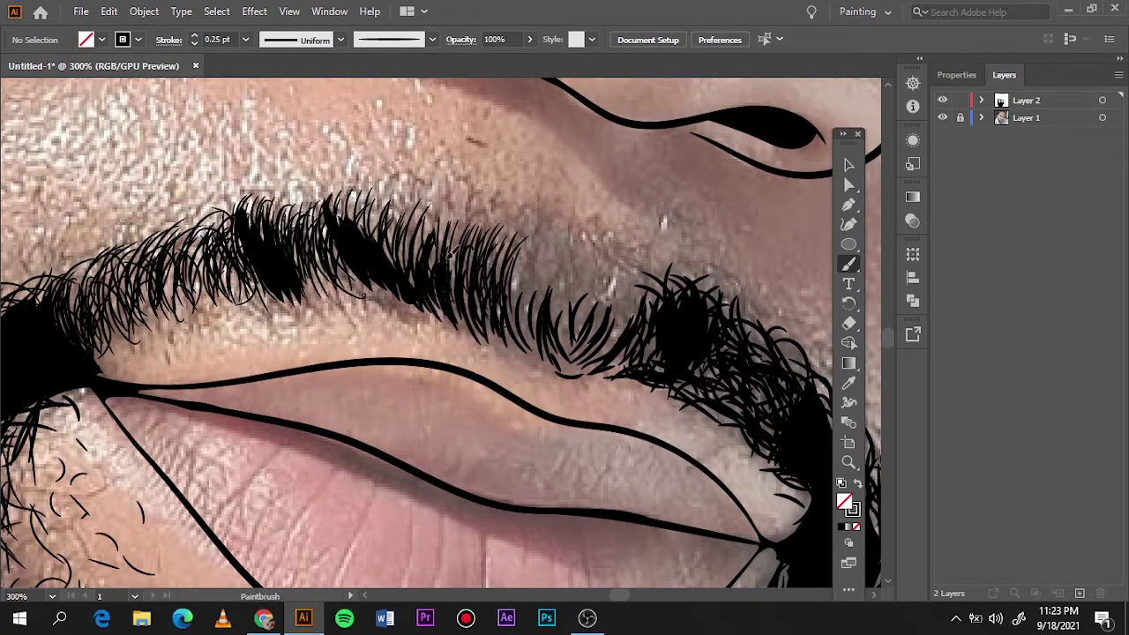
pyautogui.moveTo(529, 318)
pyautogui.mouseDown()
pyautogui.moveTo(547, 234)
pyautogui.moveTo(552, 243)
pyautogui.mouseUp()
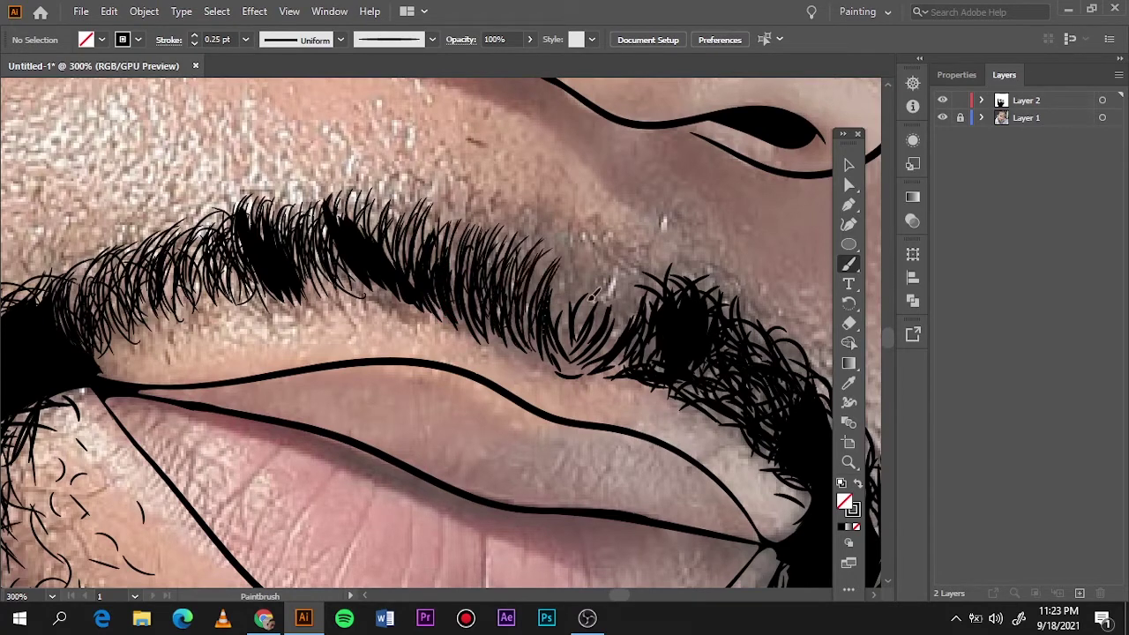
pyautogui.moveTo(564, 317); pyautogui.dragTo(572, 249)
pyautogui.moveTo(569, 345)
pyautogui.mouseDown()
pyautogui.moveTo(578, 256)
pyautogui.moveTo(600, 266)
pyautogui.mouseUp()
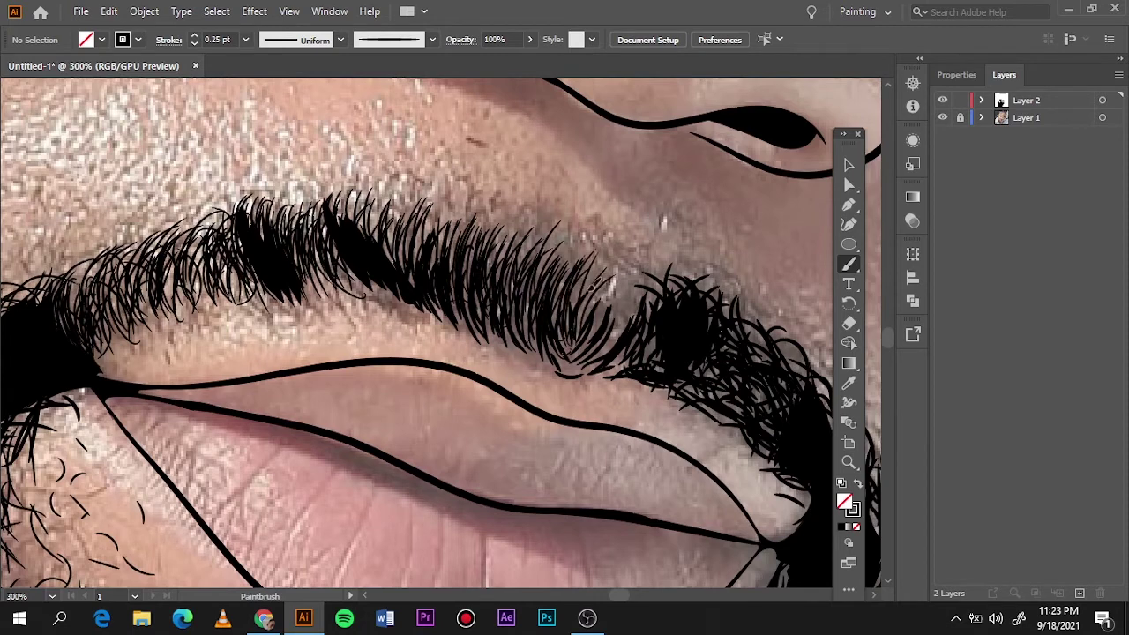
pyautogui.moveTo(604, 337); pyautogui.dragTo(632, 270)
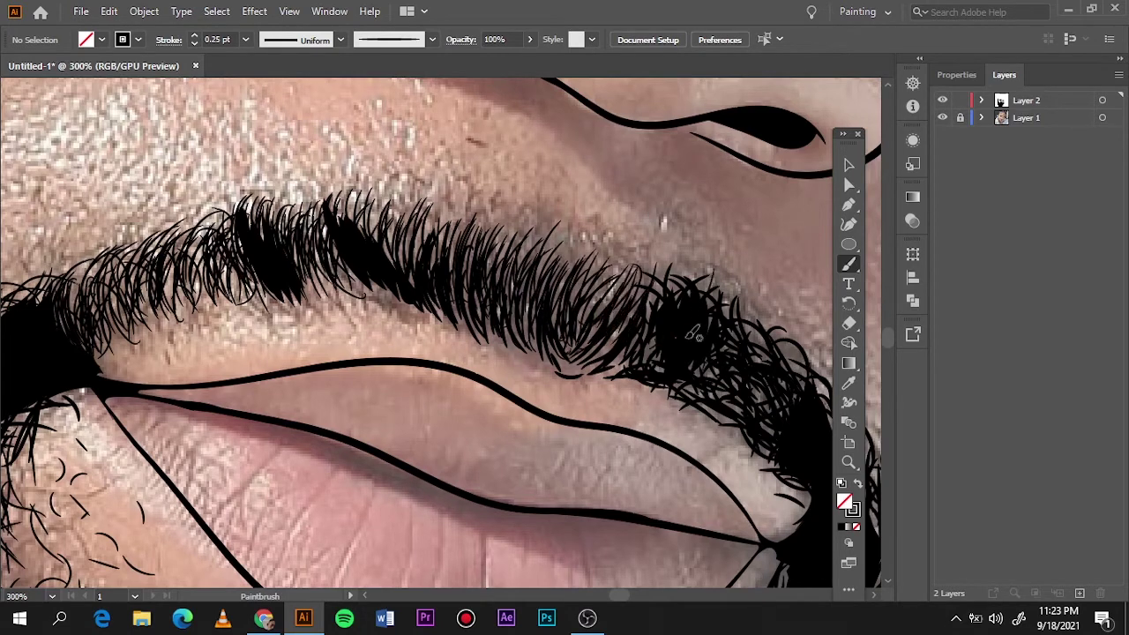
# Step: Paint thin black hair strokes along the first eyebrow, from its outer end across the middle
pyautogui.hotkey('ctrl', '0')
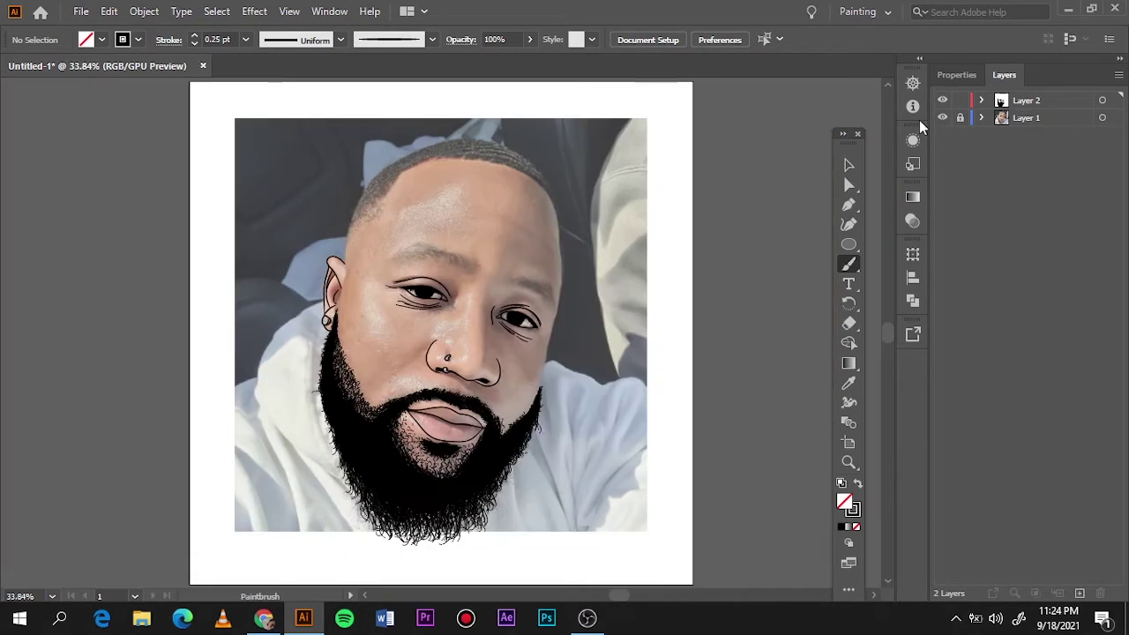
pyautogui.click(942, 117)
pyautogui.click(942, 118)
pyautogui.scroll(4, 428, 268)
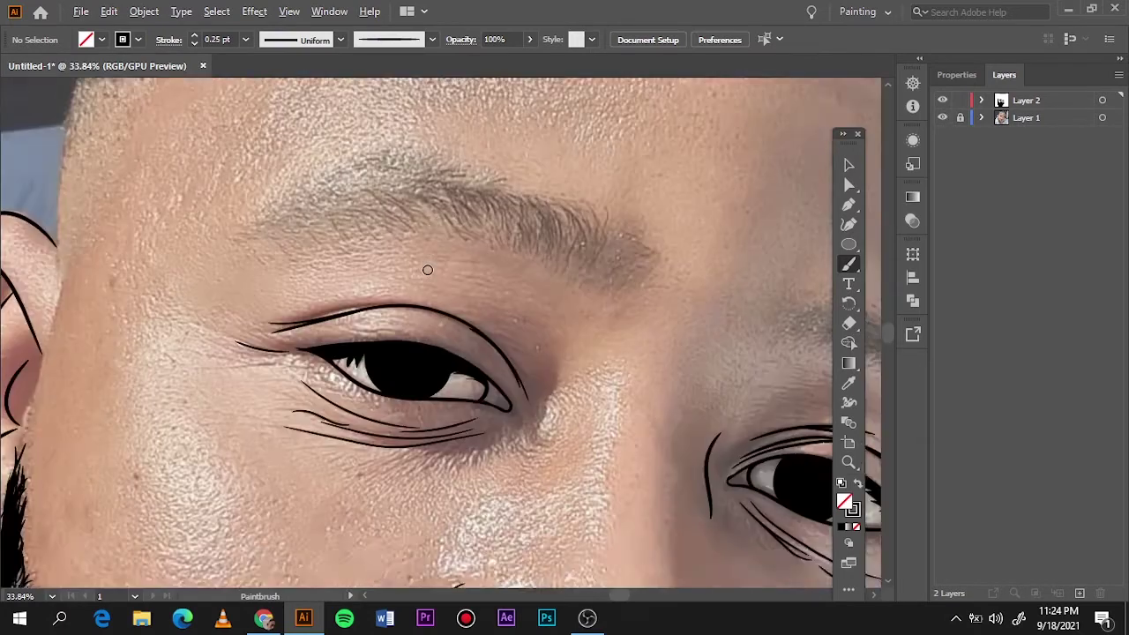
pyautogui.scroll(1, 429, 267)
pyautogui.moveTo(664, 354)
pyautogui.mouseDown()
pyautogui.moveTo(704, 321)
pyautogui.moveTo(618, 254)
pyautogui.mouseUp()
pyautogui.moveTo(607, 309)
pyautogui.mouseDown()
pyautogui.moveTo(589, 243)
pyautogui.moveTo(563, 225)
pyautogui.mouseUp()
pyautogui.moveTo(565, 287); pyautogui.dragTo(538, 216)
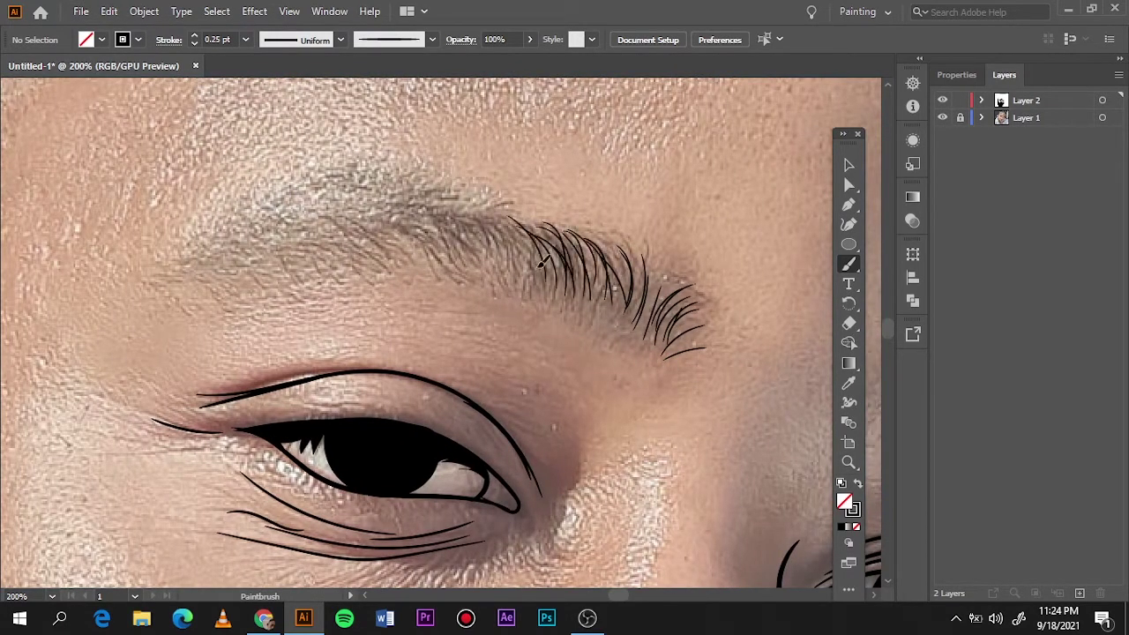
pyautogui.moveTo(530, 278); pyautogui.dragTo(494, 216)
pyautogui.moveTo(494, 264); pyautogui.dragTo(441, 212)
pyautogui.moveTo(468, 265)
pyautogui.mouseDown()
pyautogui.moveTo(414, 207)
pyautogui.moveTo(397, 207)
pyautogui.mouseUp()
pyautogui.moveTo(425, 266); pyautogui.dragTo(380, 216)
# Step: Add hairs across the brow's left part and top edge, and thicken its middle and outer end
pyautogui.moveTo(393, 254)
pyautogui.mouseDown()
pyautogui.moveTo(318, 238)
pyautogui.moveTo(291, 248)
pyautogui.mouseUp()
pyautogui.moveTo(344, 261); pyautogui.dragTo(243, 247)
pyautogui.moveTo(308, 261); pyautogui.dragTo(190, 263)
pyautogui.moveTo(463, 214); pyautogui.dragTo(388, 201)
pyautogui.moveTo(415, 221)
pyautogui.mouseDown()
pyautogui.moveTo(335, 209)
pyautogui.moveTo(269, 219)
pyautogui.moveTo(214, 247)
pyautogui.mouseUp()
pyautogui.moveTo(410, 221); pyautogui.dragTo(287, 198)
pyautogui.moveTo(385, 256); pyautogui.dragTo(284, 223)
pyautogui.moveTo(441, 256)
pyautogui.mouseDown()
pyautogui.moveTo(412, 206)
pyautogui.moveTo(423, 211)
pyautogui.mouseUp()
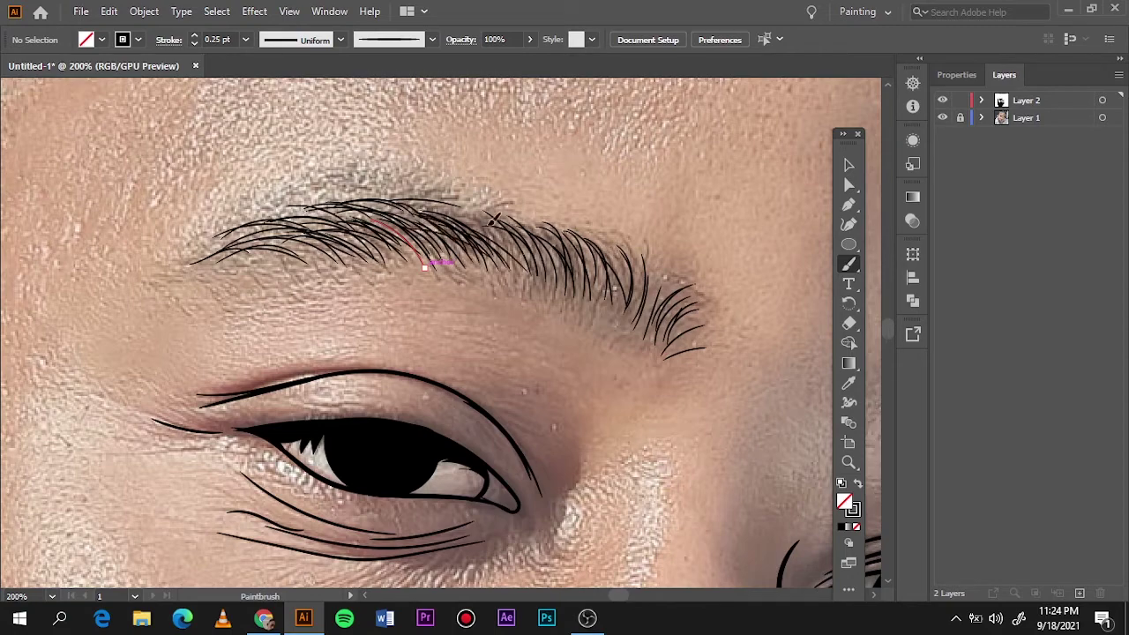
pyautogui.moveTo(521, 269); pyautogui.dragTo(464, 231)
pyautogui.moveTo(551, 274); pyautogui.dragTo(494, 216)
pyautogui.moveTo(609, 318)
pyautogui.mouseDown()
pyautogui.moveTo(565, 234)
pyautogui.moveTo(600, 257)
pyautogui.mouseUp()
pyautogui.moveTo(652, 308); pyautogui.dragTo(639, 298)
# Step: Paint hairs on the other eyebrow, switching to 0.5 pt for thicker middle and lower hairs
pyautogui.hotkey('ctrl', '0')
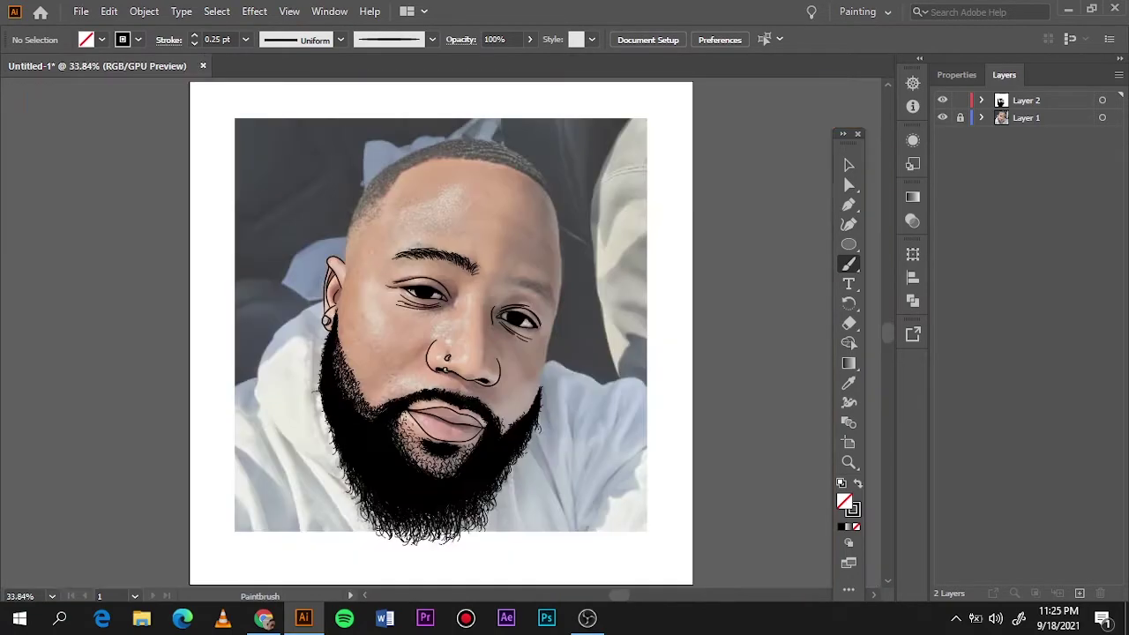
pyautogui.click(942, 119)
pyautogui.scroll(6, 552, 289)
pyautogui.moveTo(232, 218)
pyautogui.mouseDown()
pyautogui.moveTo(373, 189)
pyautogui.moveTo(560, 202)
pyautogui.moveTo(618, 302)
pyautogui.moveTo(615, 422)
pyautogui.moveTo(486, 323)
pyautogui.moveTo(386, 216)
pyautogui.moveTo(307, 223)
pyautogui.moveTo(460, 237)
pyautogui.moveTo(564, 220)
pyautogui.moveTo(617, 265)
pyautogui.moveTo(565, 265)
pyautogui.moveTo(494, 238)
pyautogui.moveTo(610, 375)
pyautogui.moveTo(631, 450)
pyautogui.moveTo(611, 320)
pyautogui.moveTo(549, 262)
pyautogui.moveTo(462, 232)
pyautogui.moveTo(450, 201)
pyautogui.mouseUp()
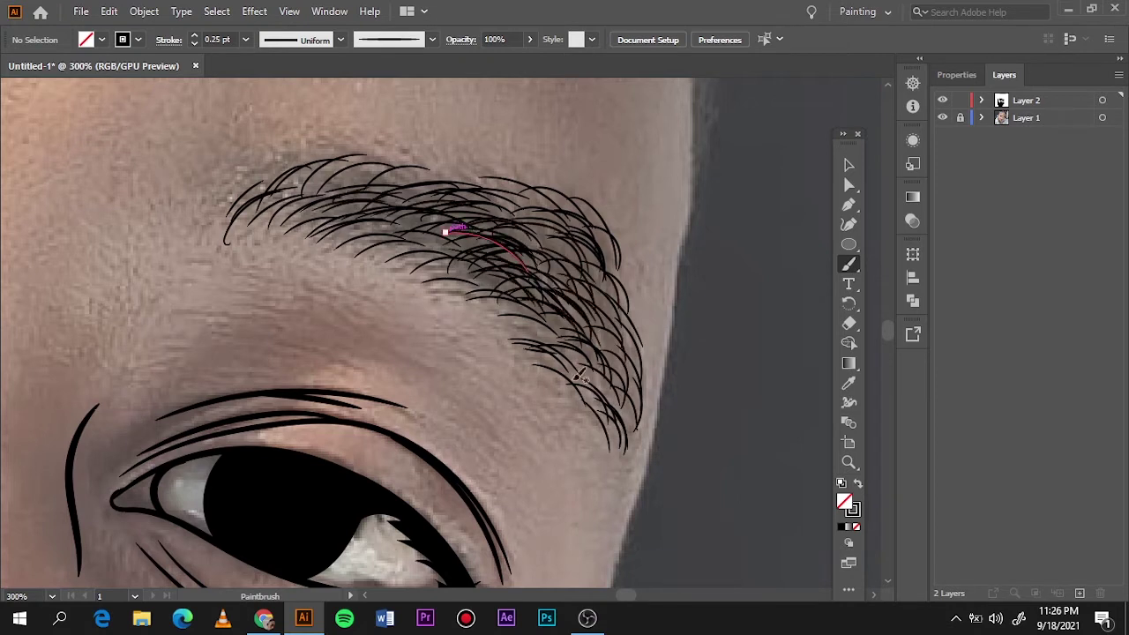
pyautogui.click(245, 39)
pyautogui.click(267, 91)
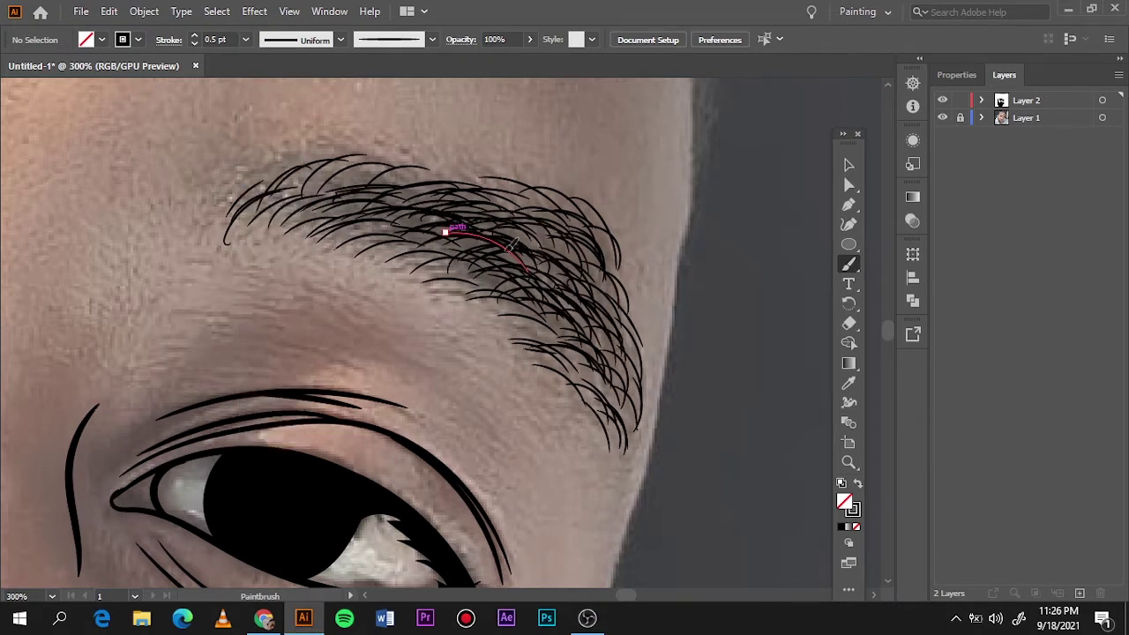
pyautogui.moveTo(499, 218)
pyautogui.mouseDown()
pyautogui.moveTo(573, 265)
pyautogui.moveTo(586, 364)
pyautogui.mouseUp()
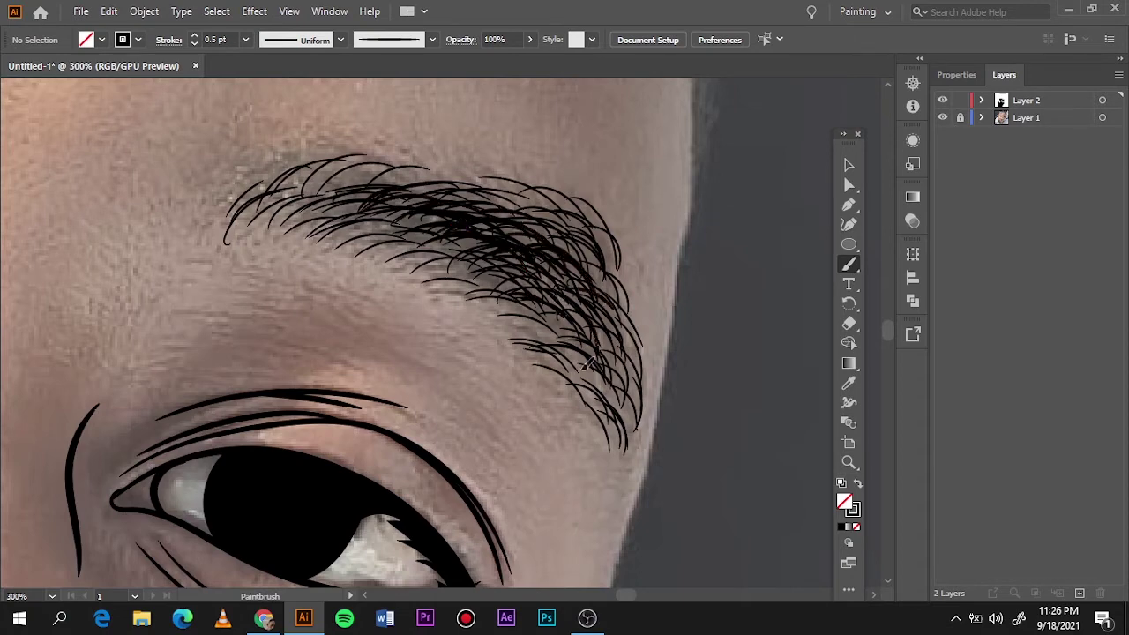
pyautogui.moveTo(582, 304); pyautogui.dragTo(624, 375)
# Step: Compare the eyebrows against the photo by toggling layers, and add hairs along the brow top
pyautogui.hotkey('ctrl', '0')
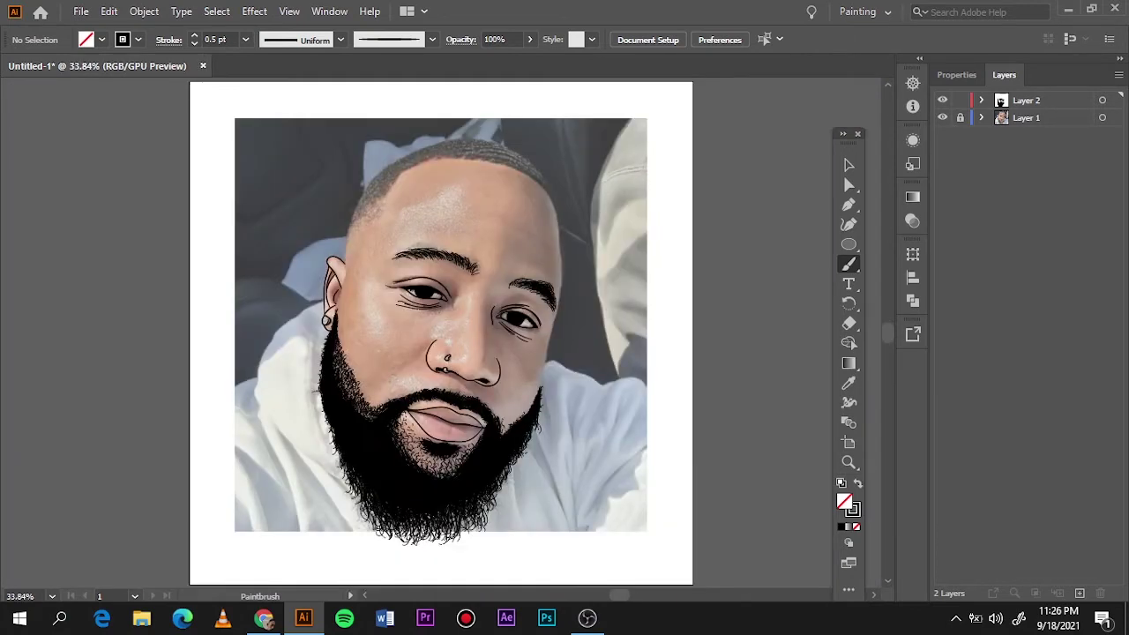
pyautogui.click(947, 120)
pyautogui.click(943, 101)
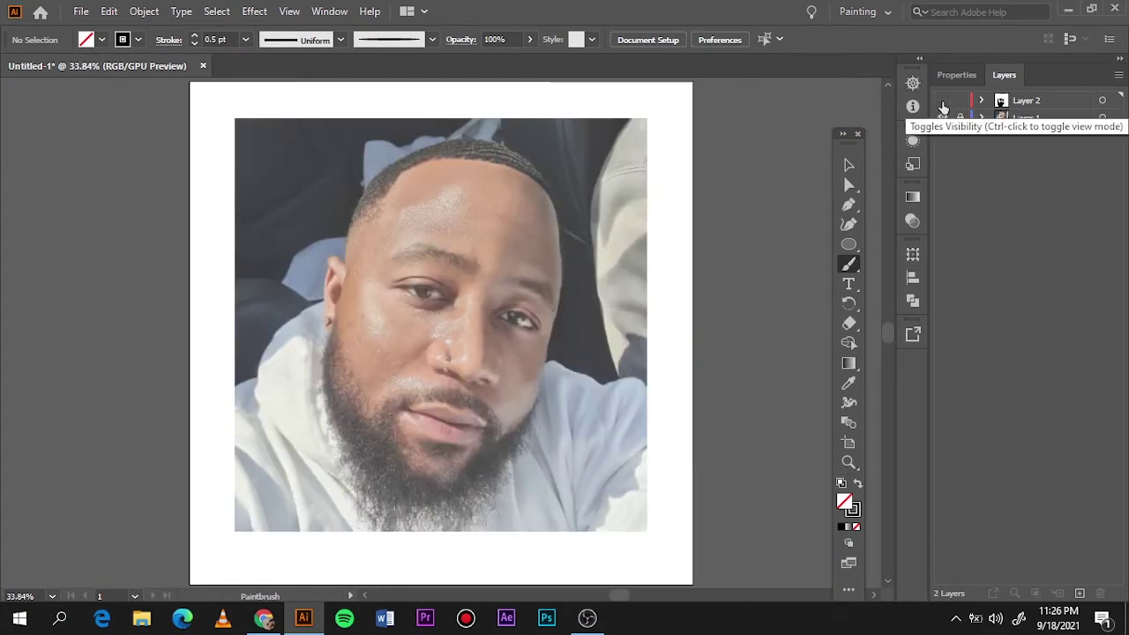
pyautogui.click(942, 101)
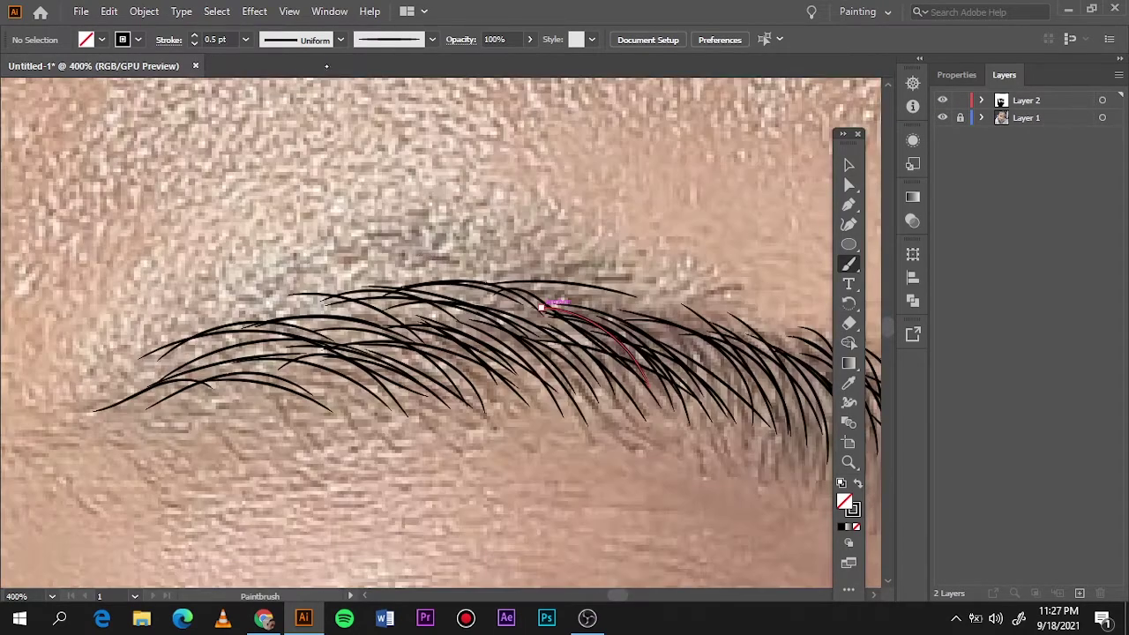
pyautogui.hotkey('ctrl', '-')
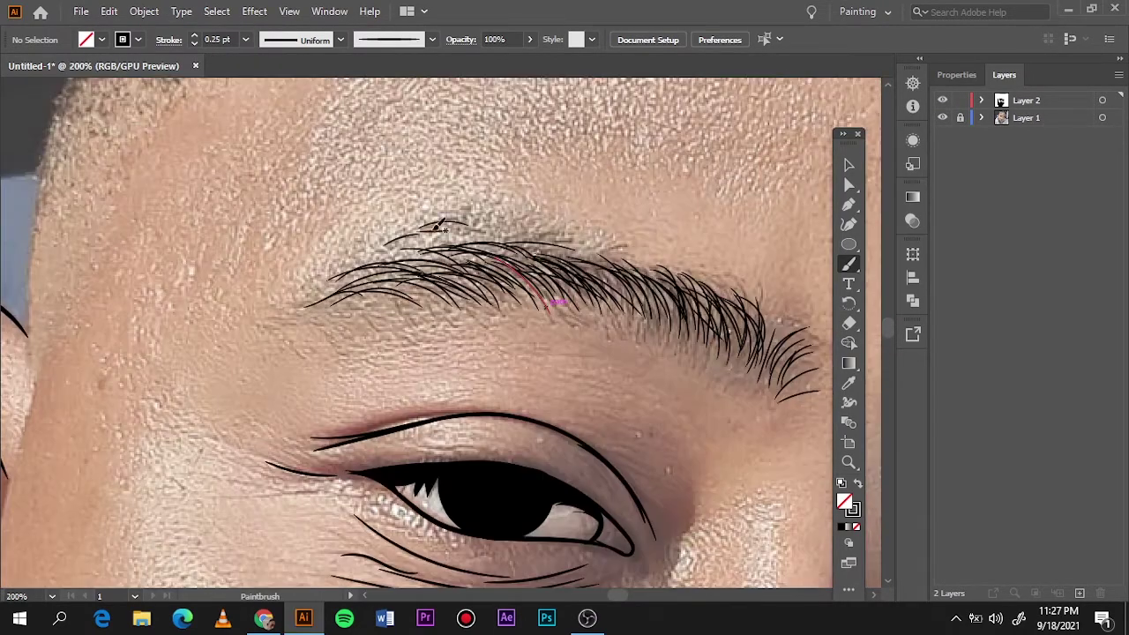
pyautogui.moveTo(472, 222)
pyautogui.mouseDown()
pyautogui.moveTo(418, 221)
pyautogui.moveTo(353, 259)
pyautogui.mouseUp()
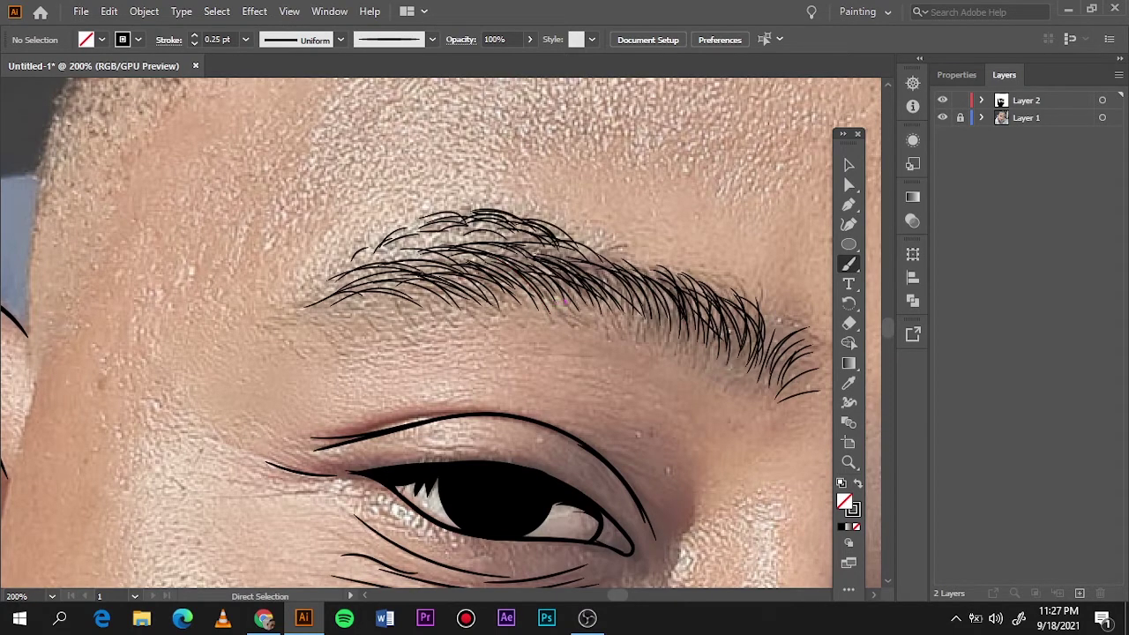
pyautogui.hotkey('ctrl', '0')
pyautogui.click(942, 117)
pyautogui.click(942, 100)
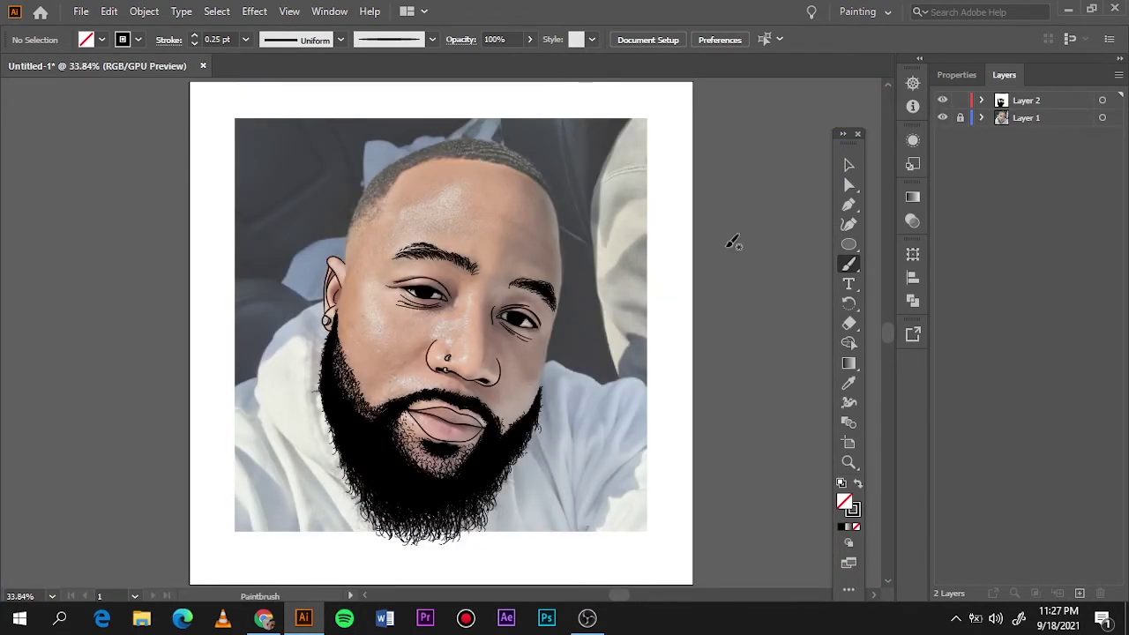
# Step: Zoom in and draw a black line along the jaw and cheek edge
pyautogui.hotkey('ctrl', '1')
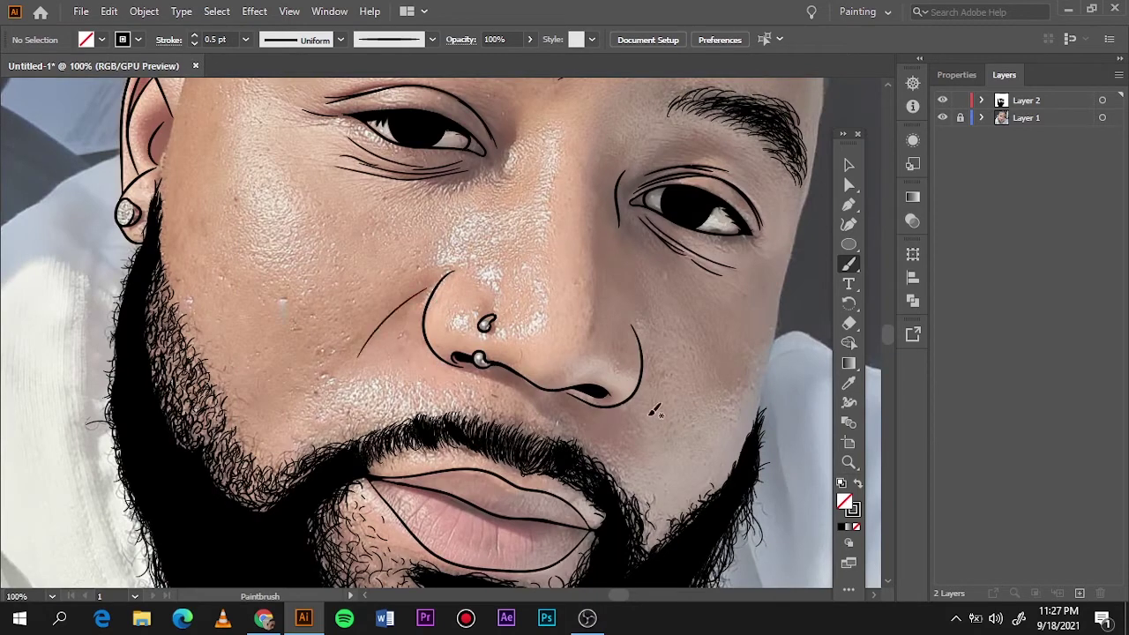
pyautogui.hotkey('ctrl', '0')
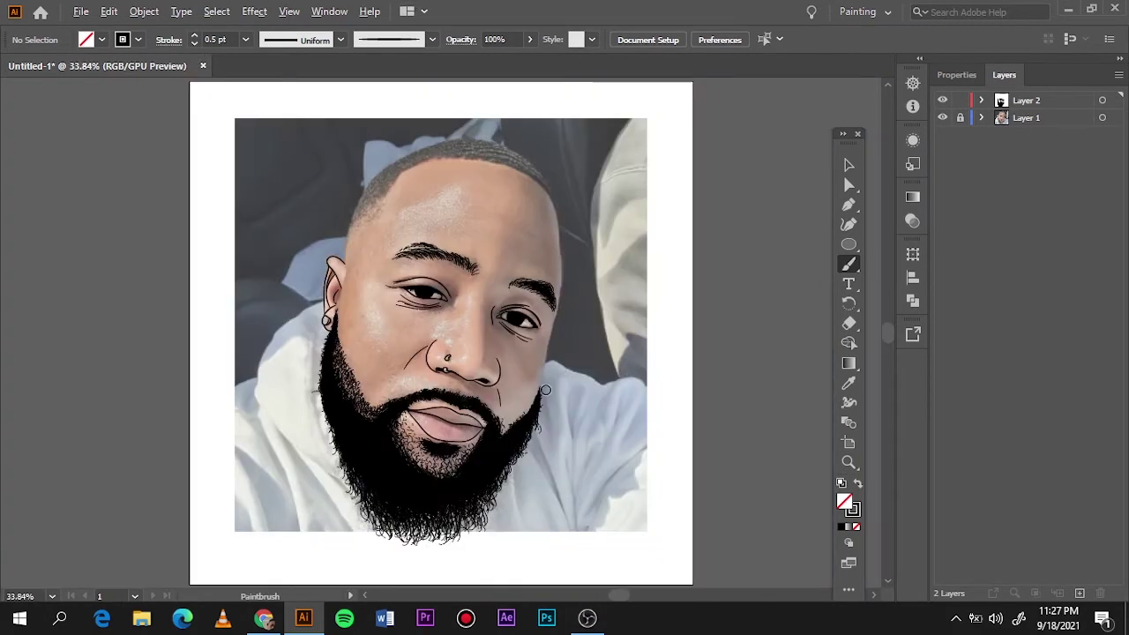
pyautogui.hotkey('ctrl', '1')
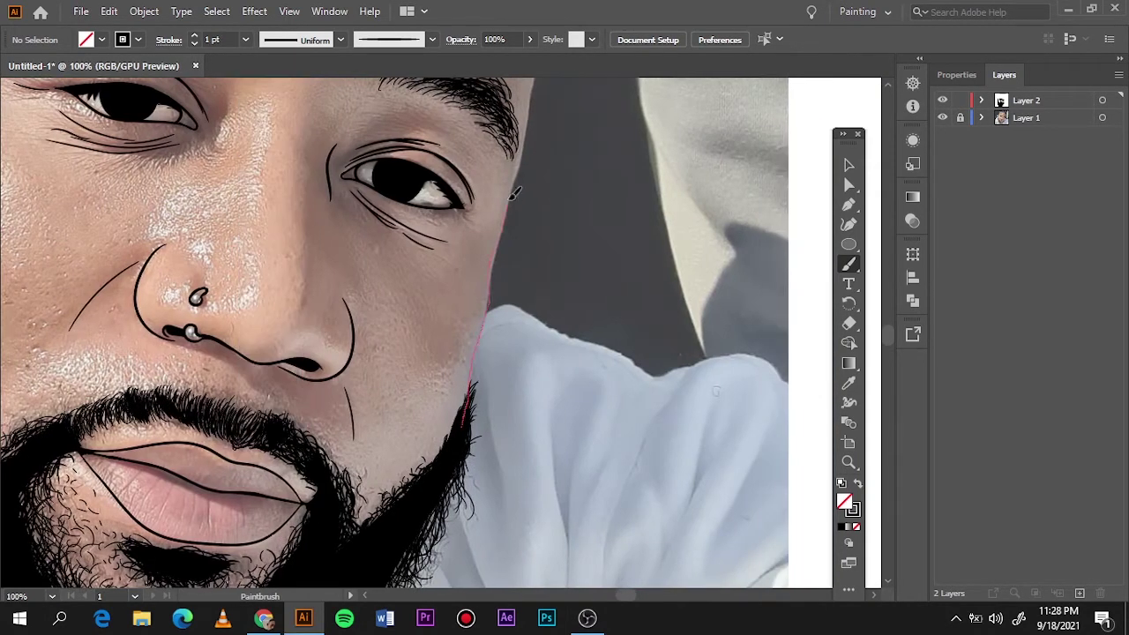
pyautogui.hotkey('ctrl', '=')
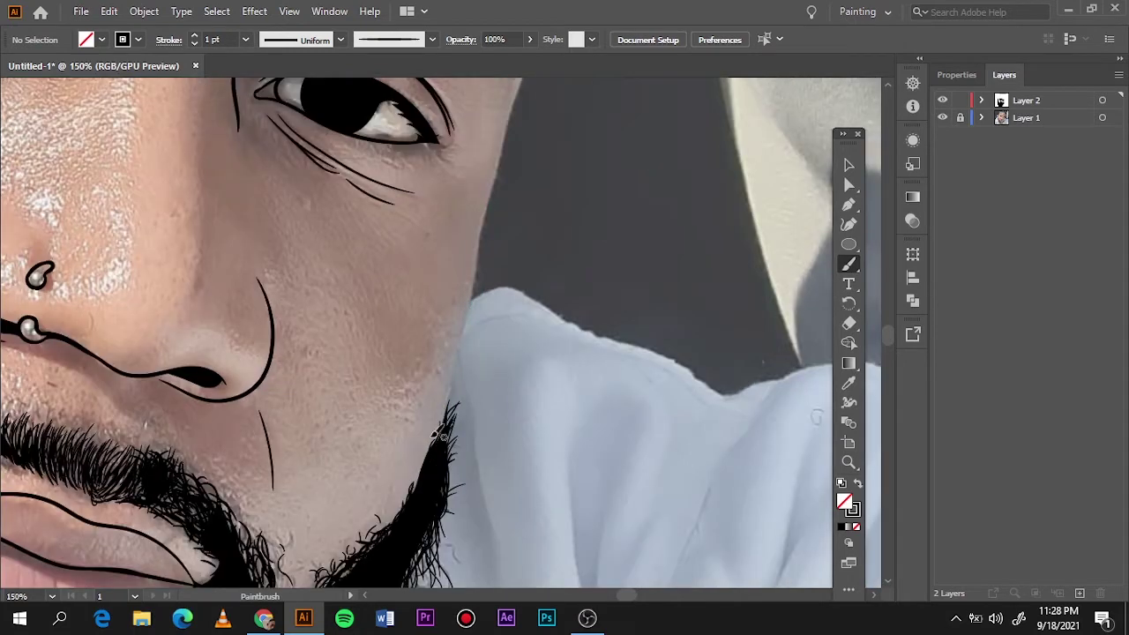
pyautogui.moveTo(438, 434); pyautogui.dragTo(525, 79)
pyautogui.moveTo(529, 177); pyautogui.dragTo(379, 547)
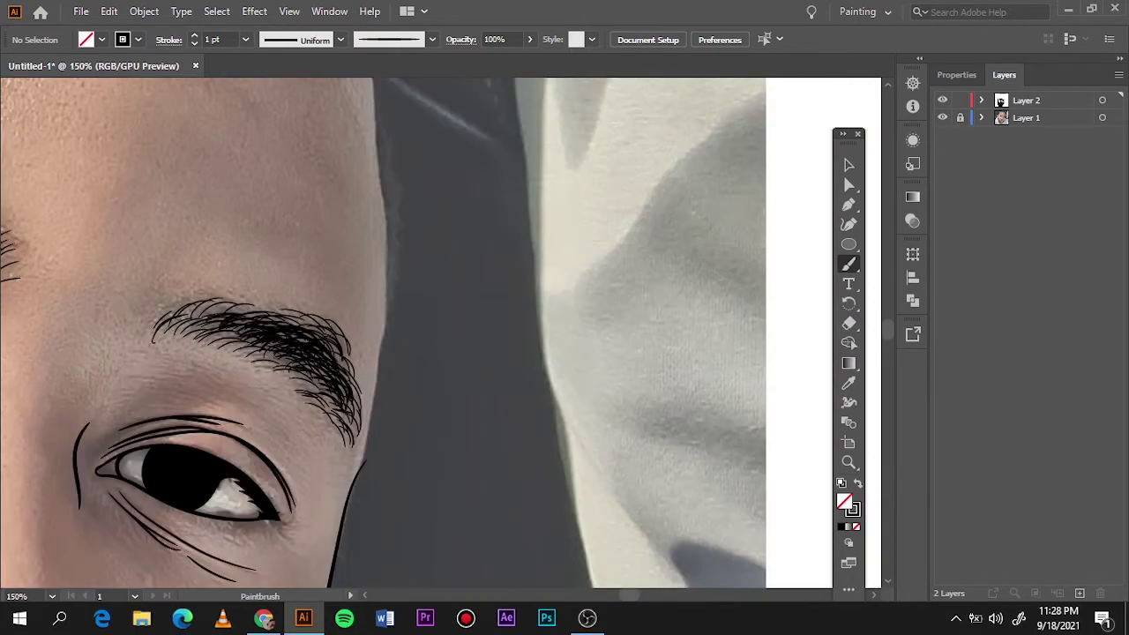
# Step: Trace the temple edges beside the right eye and the ear, then check the line art without the photo
pyautogui.moveTo(386, 194)
pyautogui.mouseDown()
pyautogui.moveTo(348, 518)
pyautogui.moveTo(386, 378)
pyautogui.mouseUp()
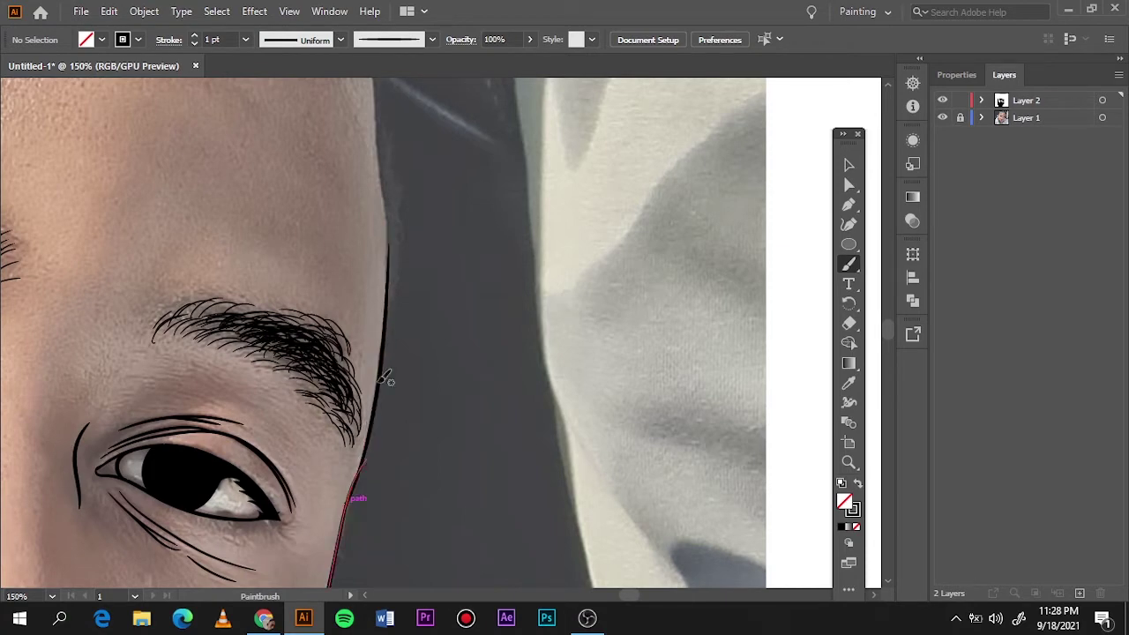
pyautogui.scroll(-5, 386, 378)
pyautogui.scroll(5, 353, 253)
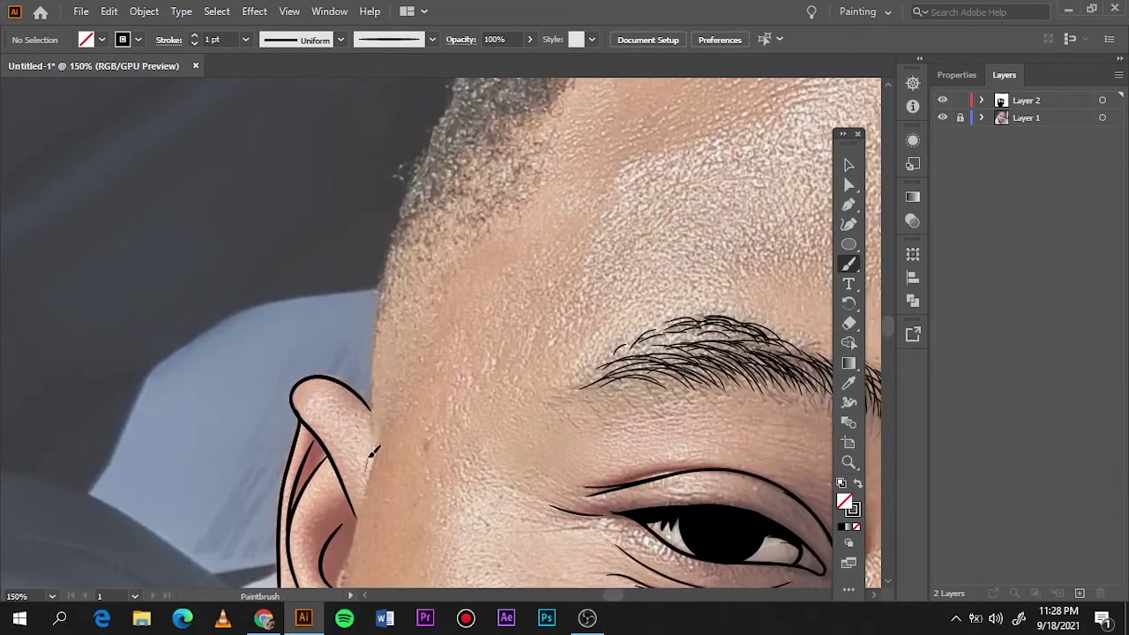
pyautogui.moveTo(450, 126); pyautogui.dragTo(366, 467)
pyautogui.scroll(3, 388, 336)
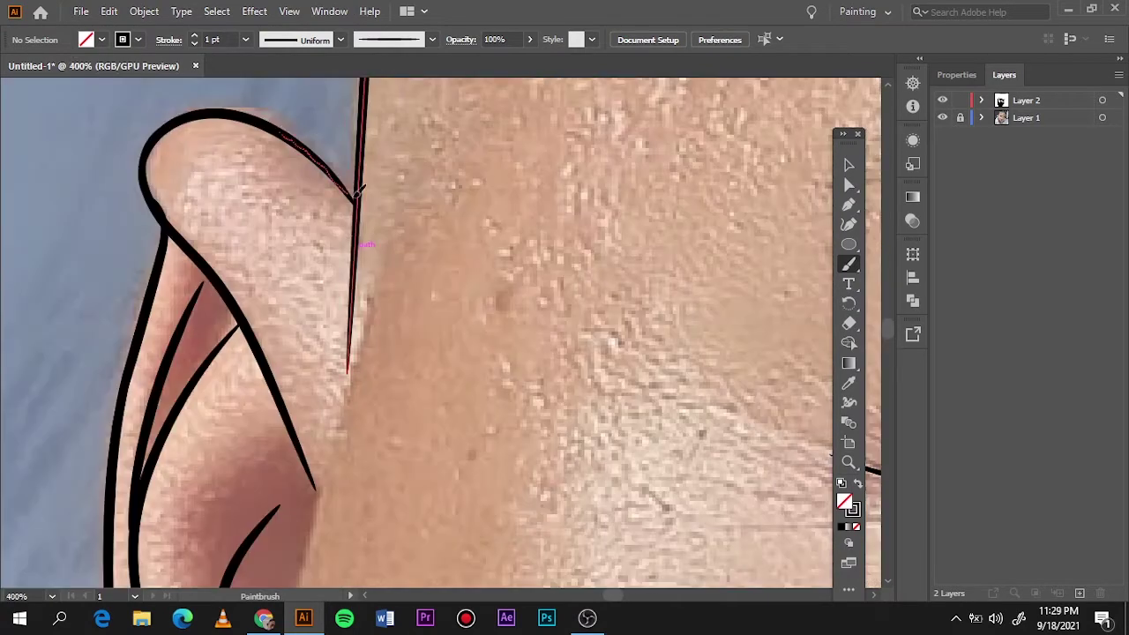
pyautogui.scroll(-2, 324, 446)
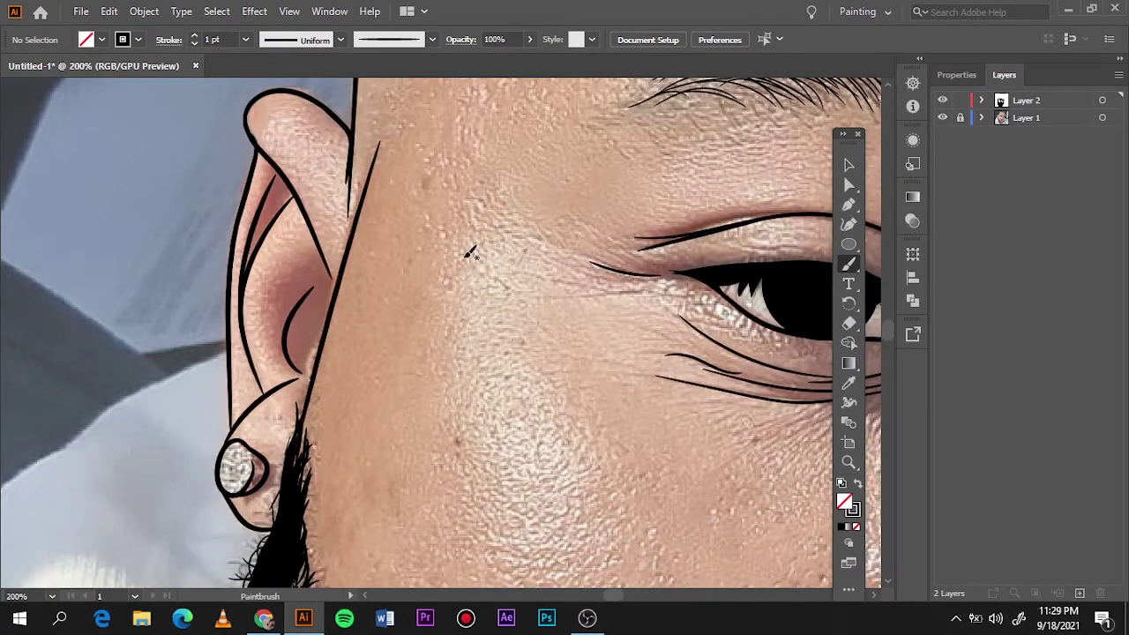
pyautogui.hotkey('ctrl', '0')
pyautogui.click(940, 117)
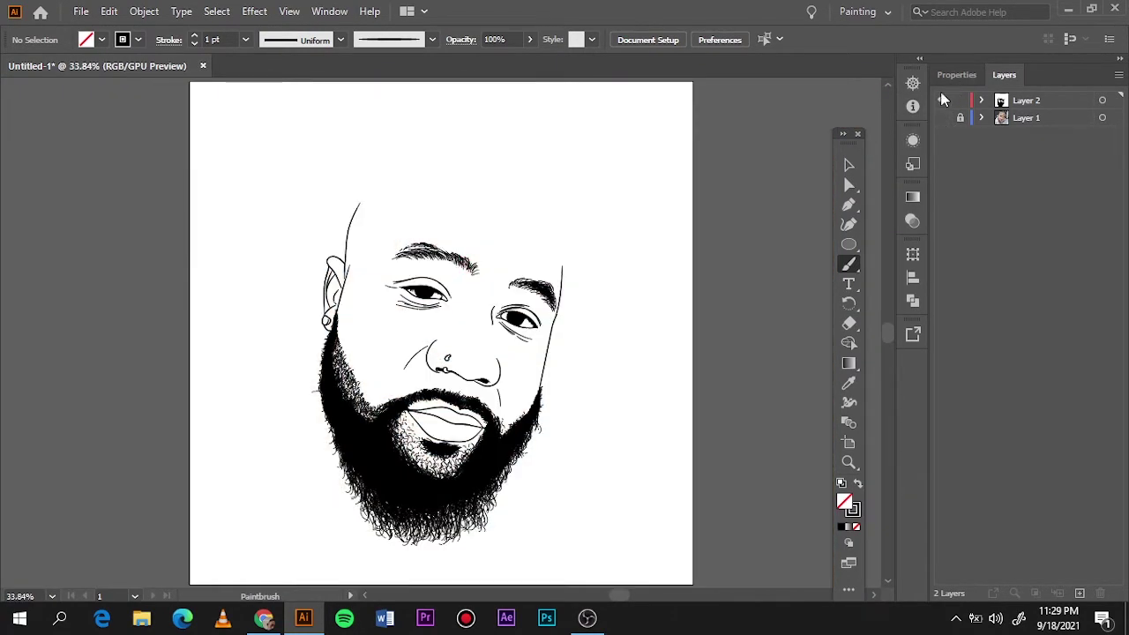
pyautogui.click(946, 121)
pyautogui.click(942, 118)
# Step: Show the photo and switch to the Pencil tool with black fill and no stroke
pyautogui.click(942, 100)
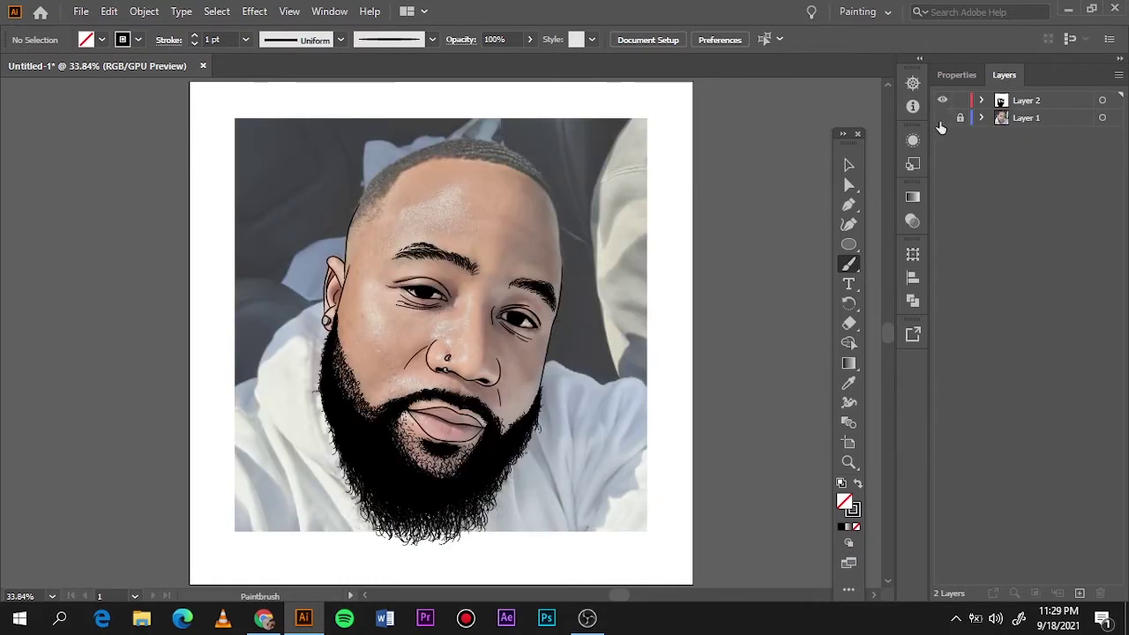
pyautogui.doubleClick(942, 117)
pyautogui.scroll(3, 387, 212)
pyautogui.scroll(-1, 388, 214)
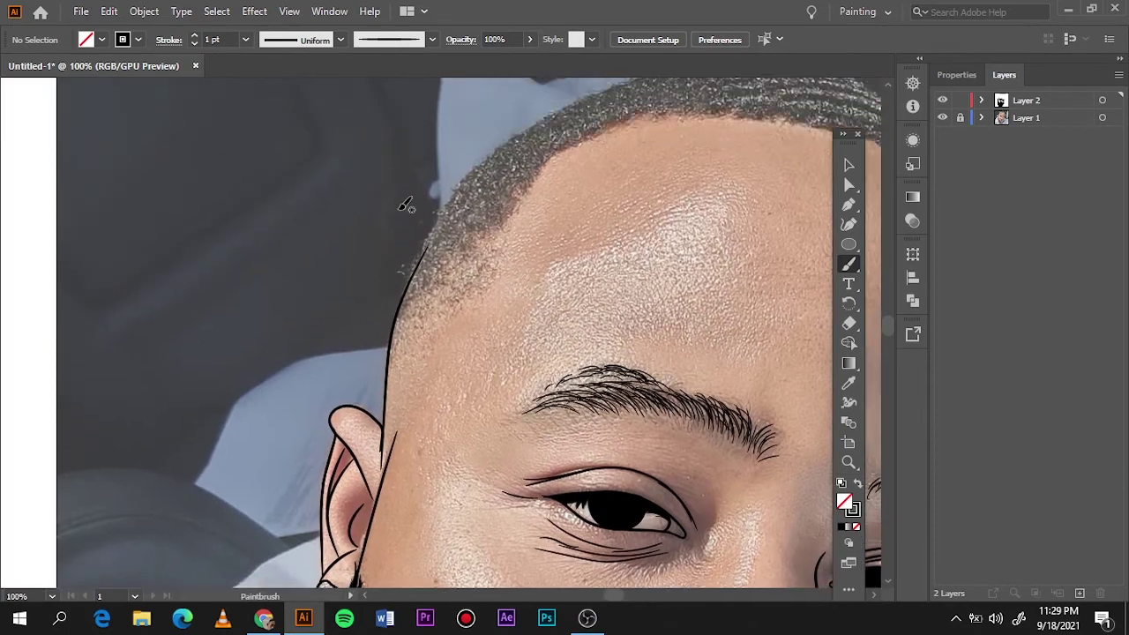
pyautogui.scroll(3, 411, 209)
pyautogui.scroll(-1, 371, 264)
pyautogui.moveTo(847, 269); pyautogui.dragTo(900, 286)
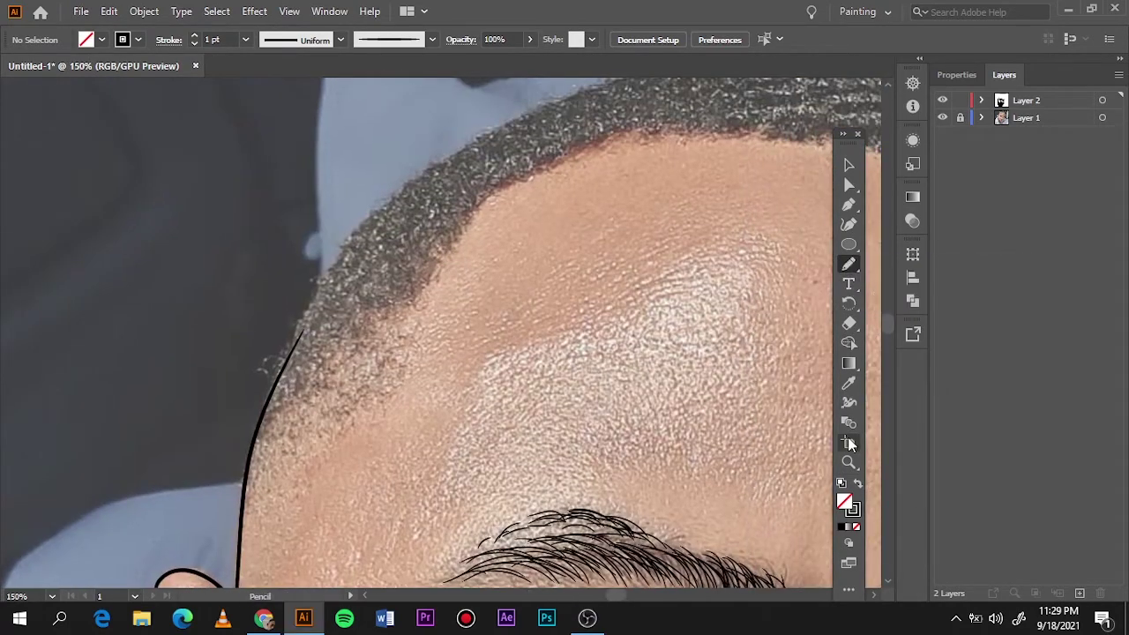
pyautogui.click(858, 483)
pyautogui.scroll(1, 587, 360)
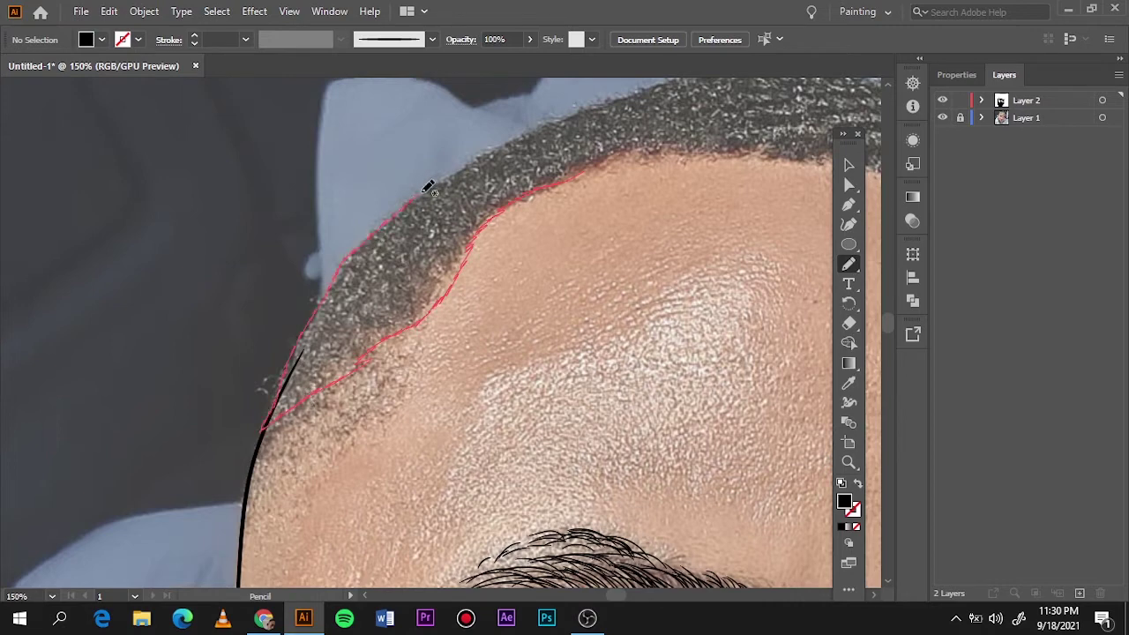
# Step: Fill the hair along the left hairline and top edge with solid black pencil shapes
pyautogui.moveTo(603, 157); pyautogui.dragTo(608, 164)
pyautogui.hotkey('ctrl', 'z')
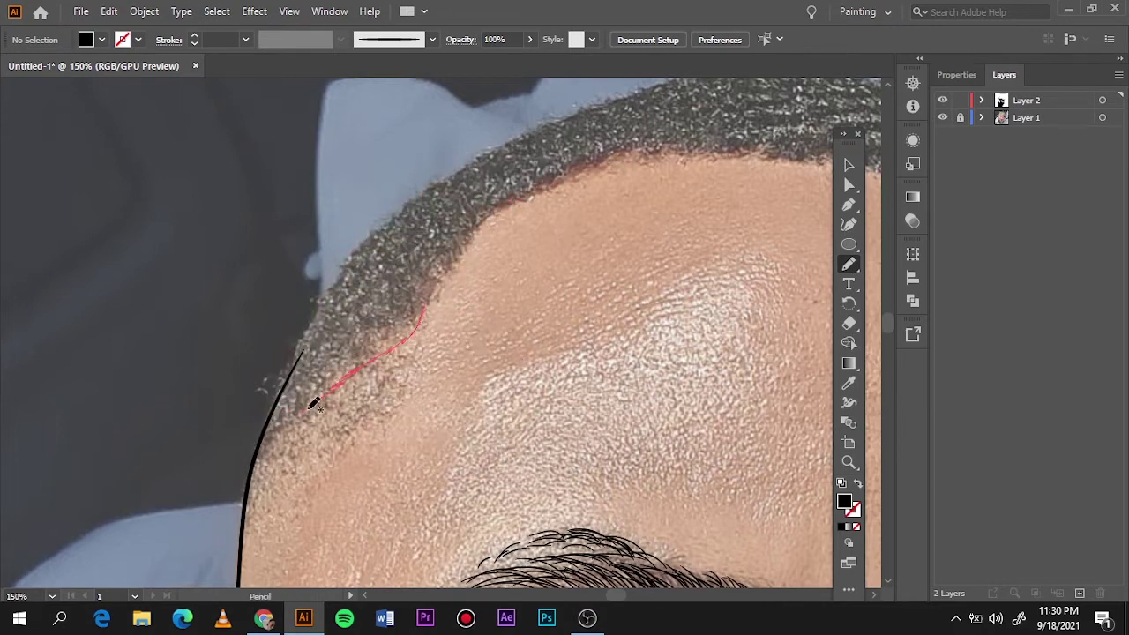
pyautogui.moveTo(274, 397); pyautogui.dragTo(437, 282)
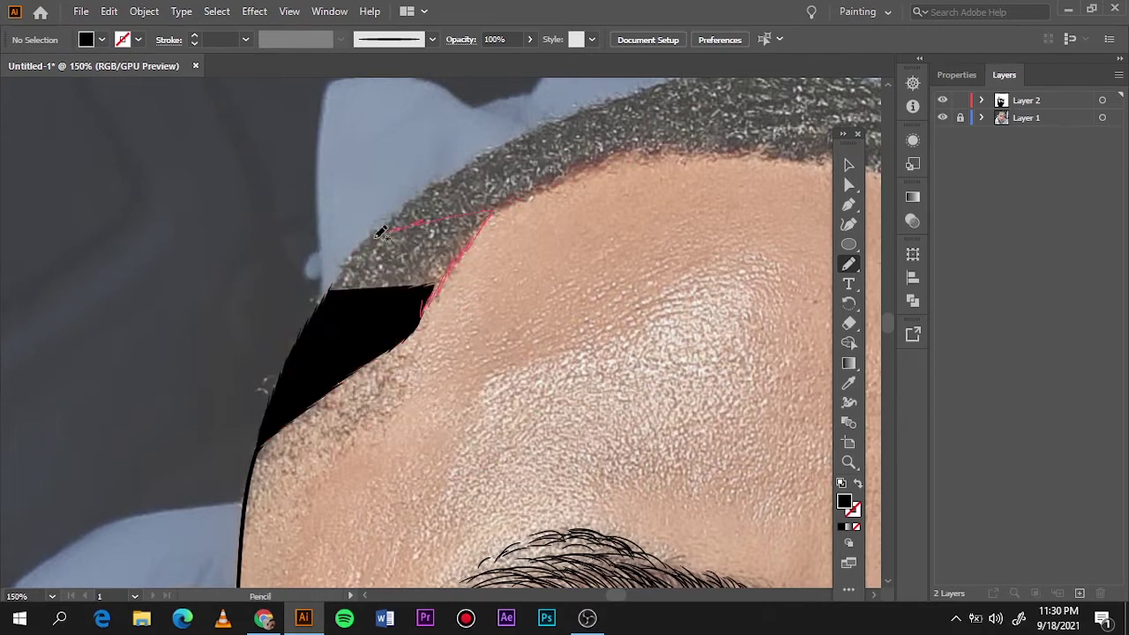
pyautogui.moveTo(382, 231); pyautogui.dragTo(328, 327)
pyautogui.scroll(3, 504, 253)
pyautogui.scroll(-1, 86, 320)
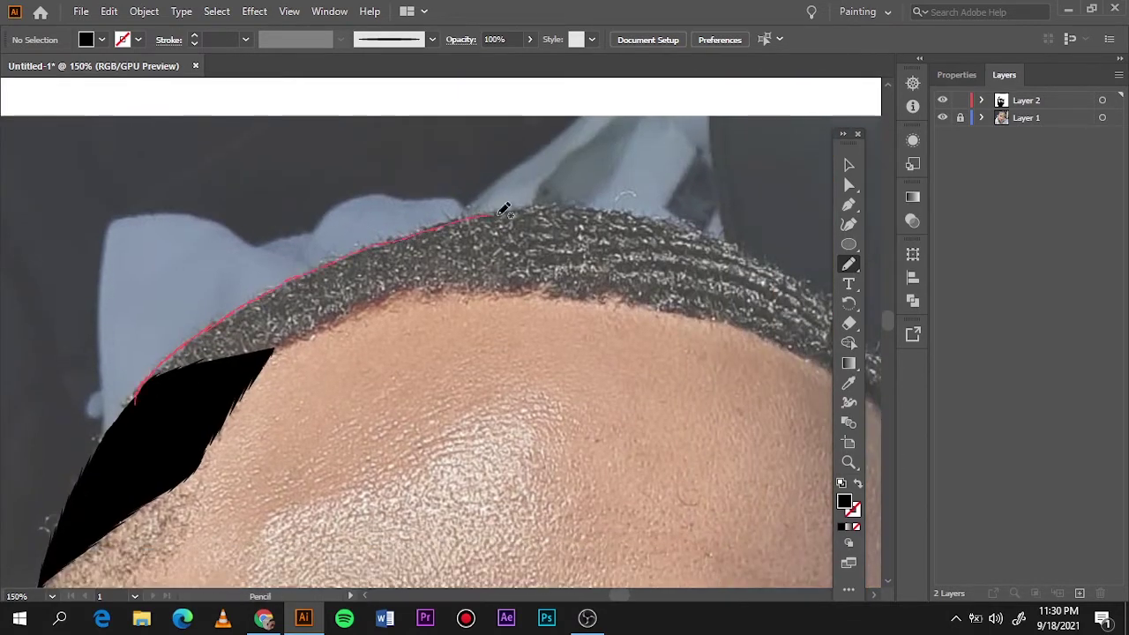
pyautogui.moveTo(286, 341); pyautogui.dragTo(281, 346)
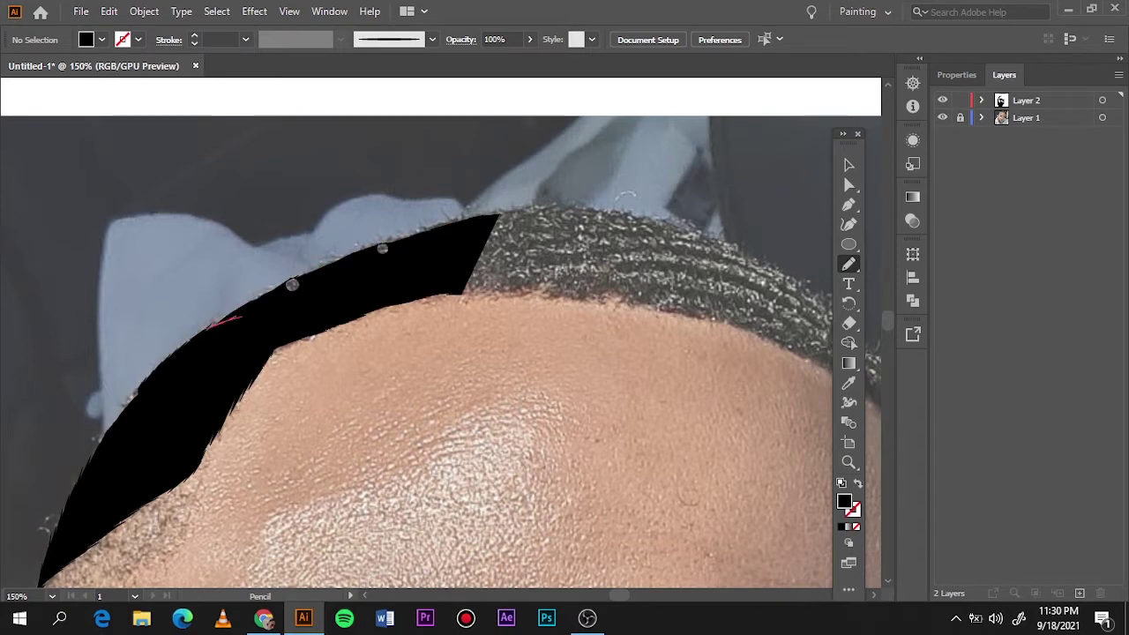
pyautogui.moveTo(327, 255); pyautogui.dragTo(244, 328)
# Step: Extend the black hair band across the crown and down the right side of the head
pyautogui.hscroll(5, 188, 316)
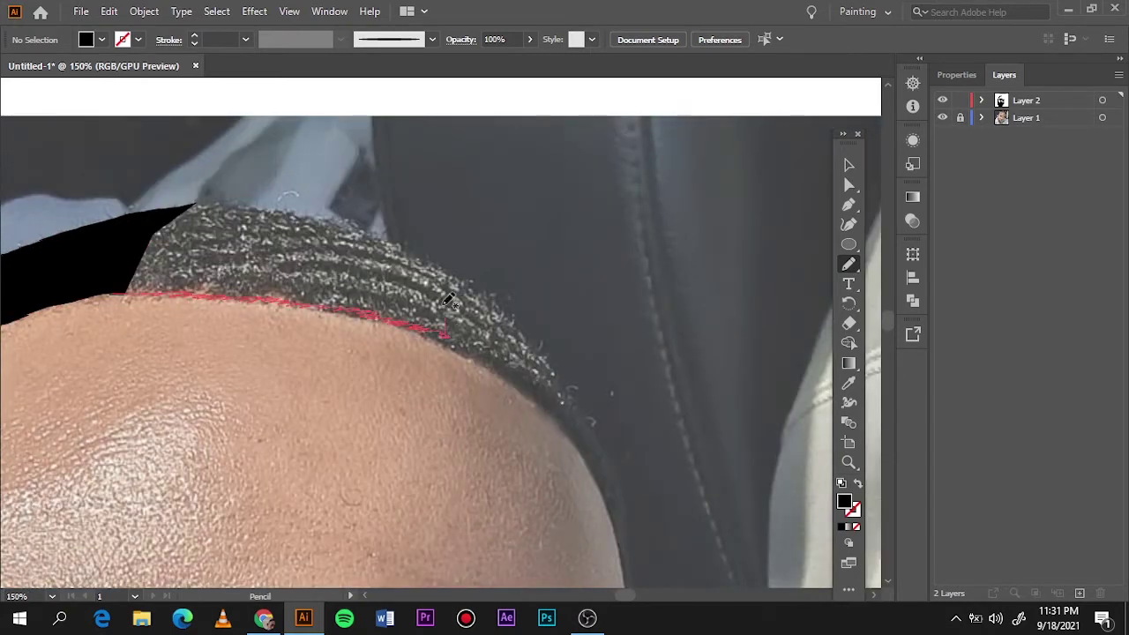
pyautogui.moveTo(355, 225); pyautogui.dragTo(123, 286)
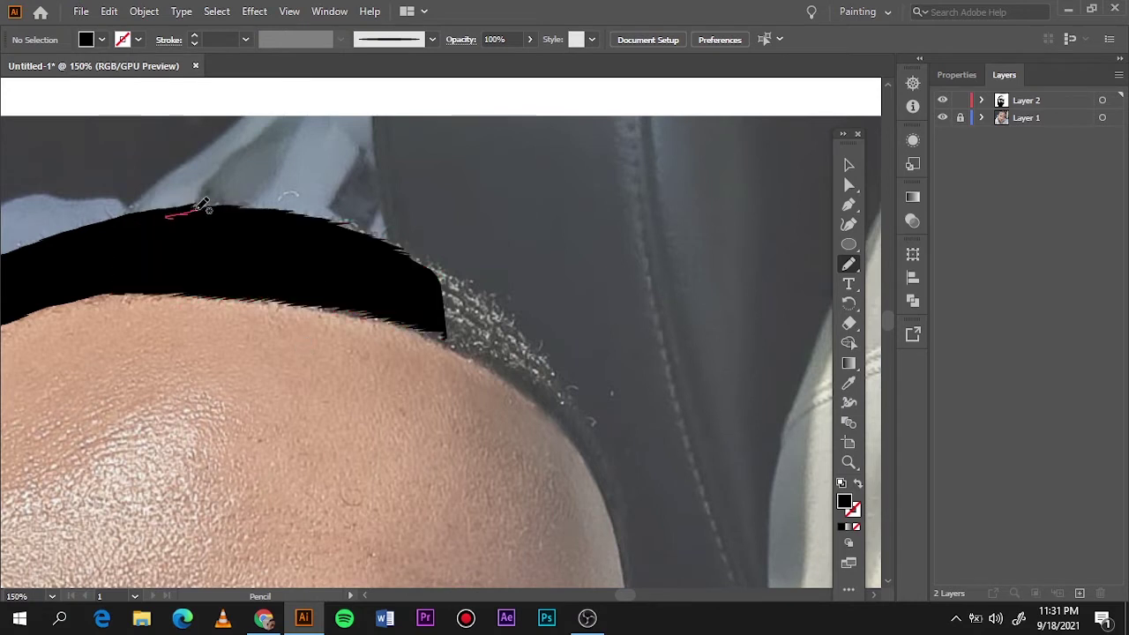
pyautogui.moveTo(388, 228); pyautogui.dragTo(438, 263)
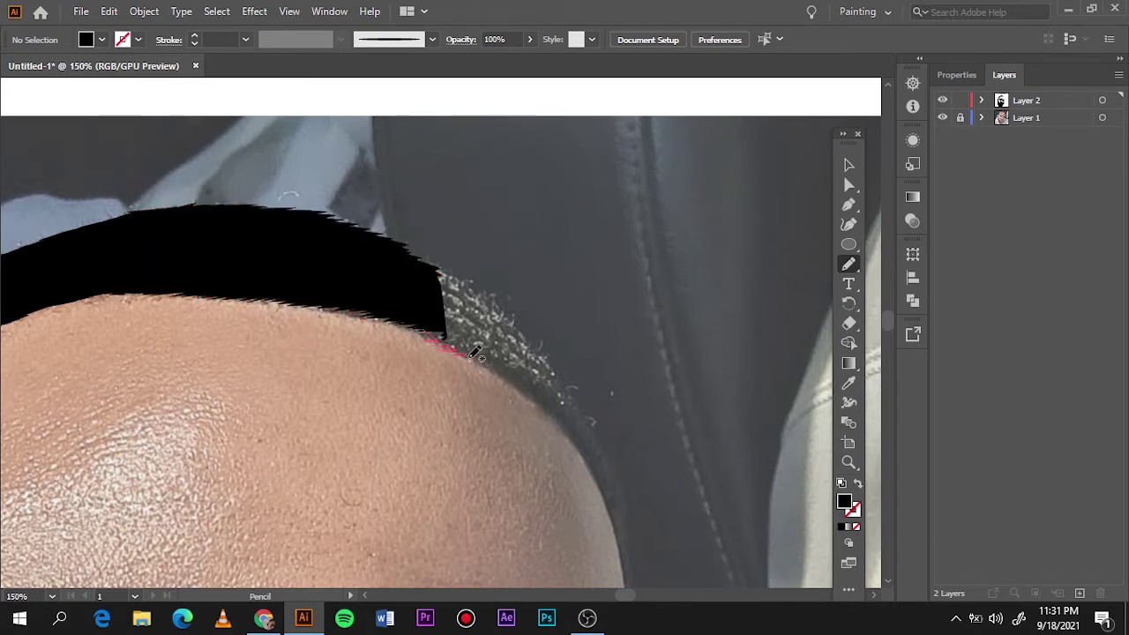
pyautogui.moveTo(549, 362); pyautogui.dragTo(432, 283)
pyautogui.moveTo(379, 250); pyautogui.dragTo(540, 351)
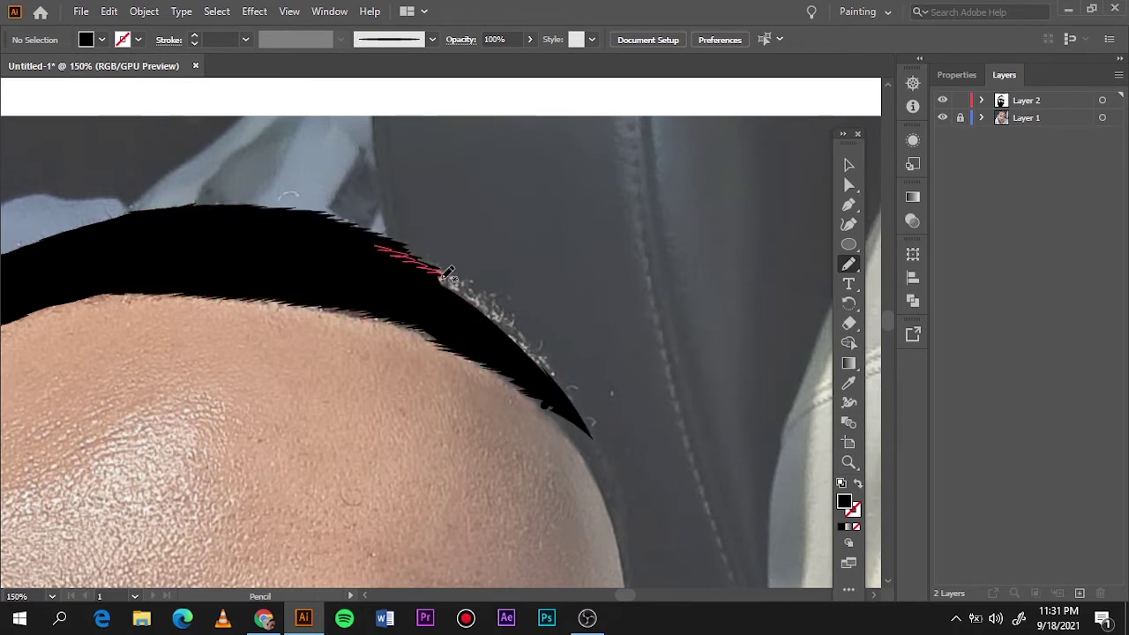
pyautogui.moveTo(410, 250); pyautogui.dragTo(529, 340)
pyautogui.hscroll(5, 374, 264)
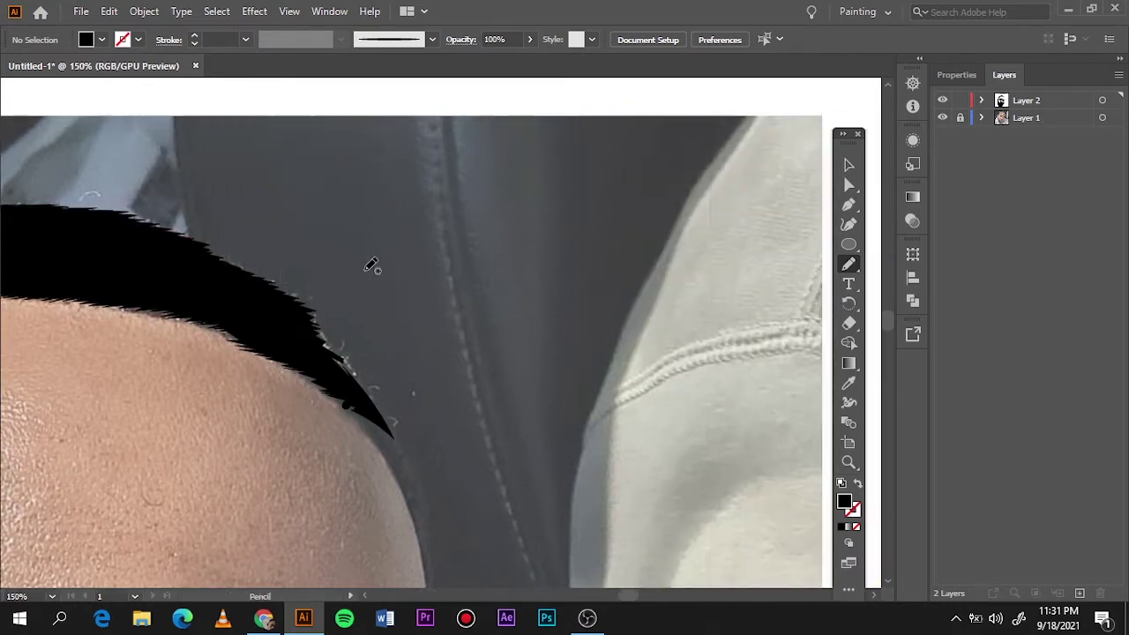
pyautogui.scroll(-5, 373, 265)
# Step: Fill the right edge of the head down the temple in black
pyautogui.moveTo(265, 115); pyautogui.dragTo(335, 172)
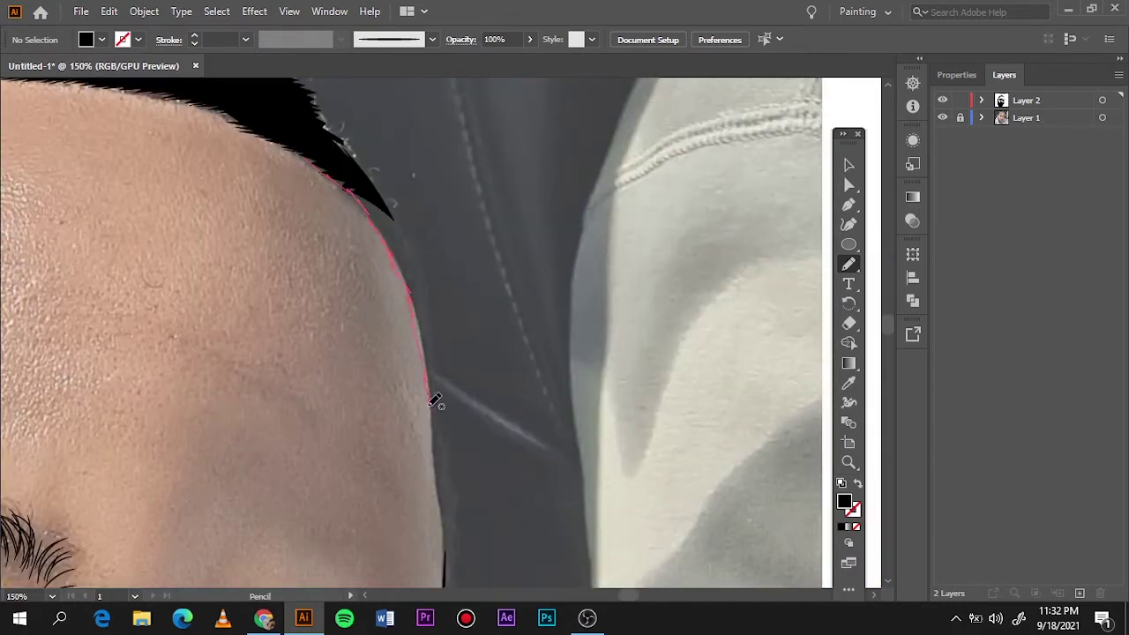
pyautogui.moveTo(426, 269); pyautogui.dragTo(353, 167)
pyautogui.scroll(-3, 353, 167)
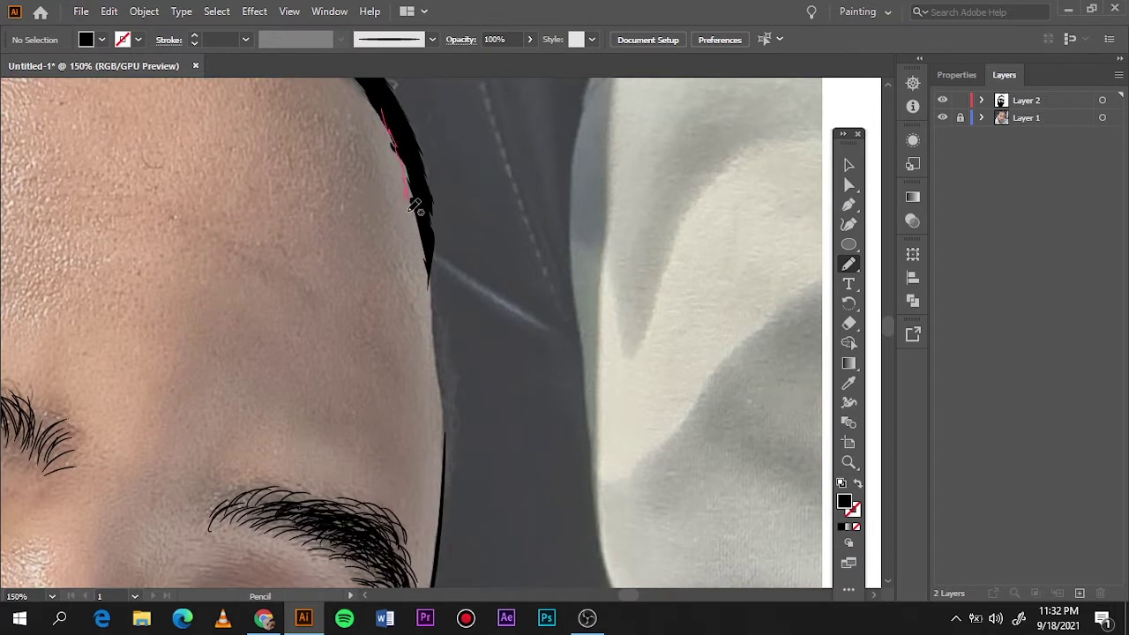
pyautogui.moveTo(441, 381); pyautogui.dragTo(441, 365)
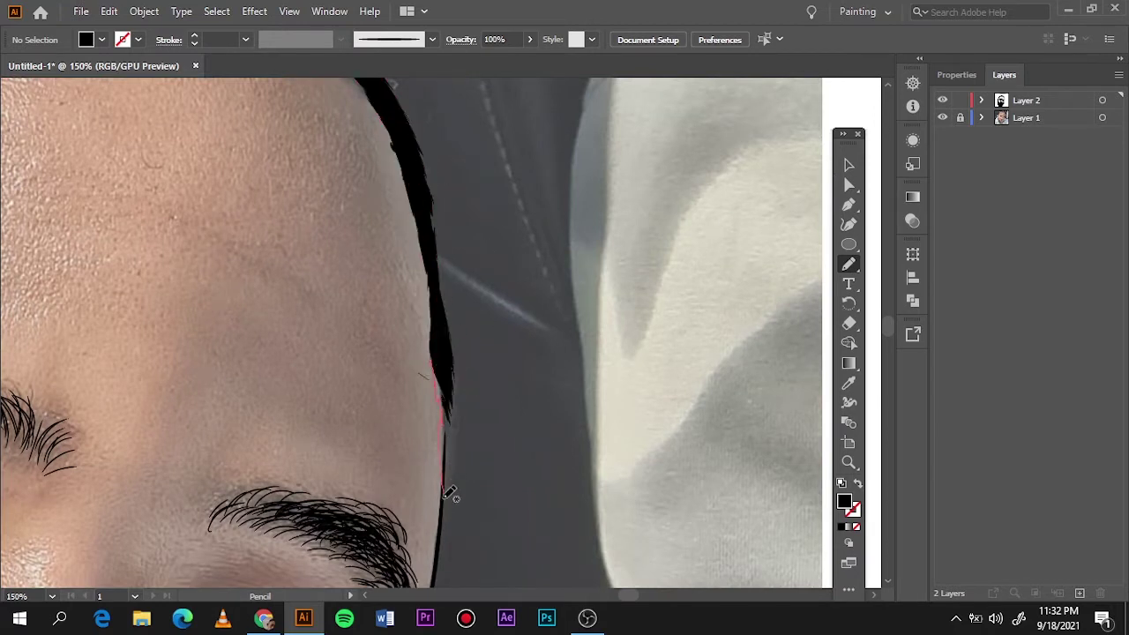
pyautogui.moveTo(453, 492); pyautogui.dragTo(457, 467)
pyautogui.scroll(5, 441, 374)
pyautogui.moveTo(369, 353)
pyautogui.mouseDown()
pyautogui.moveTo(421, 446)
pyautogui.moveTo(368, 351)
pyautogui.mouseUp()
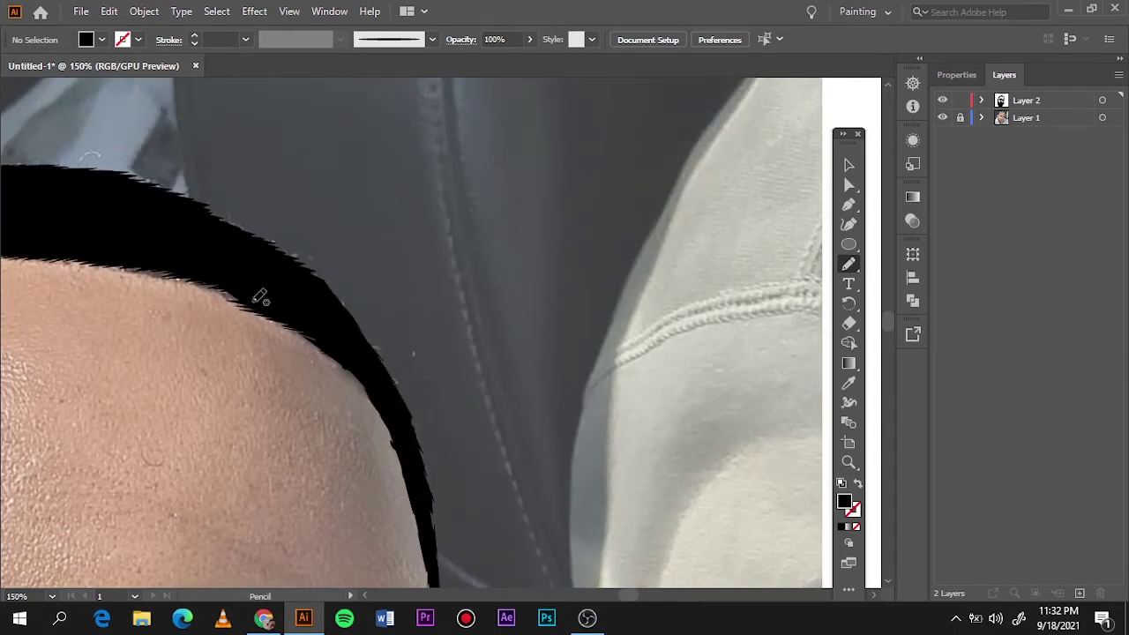
pyautogui.hotkey('ctrl', '0')
# Step: Toggle the photo and line-art layers to compare the hair cap with the photo
pyautogui.click(943, 118)
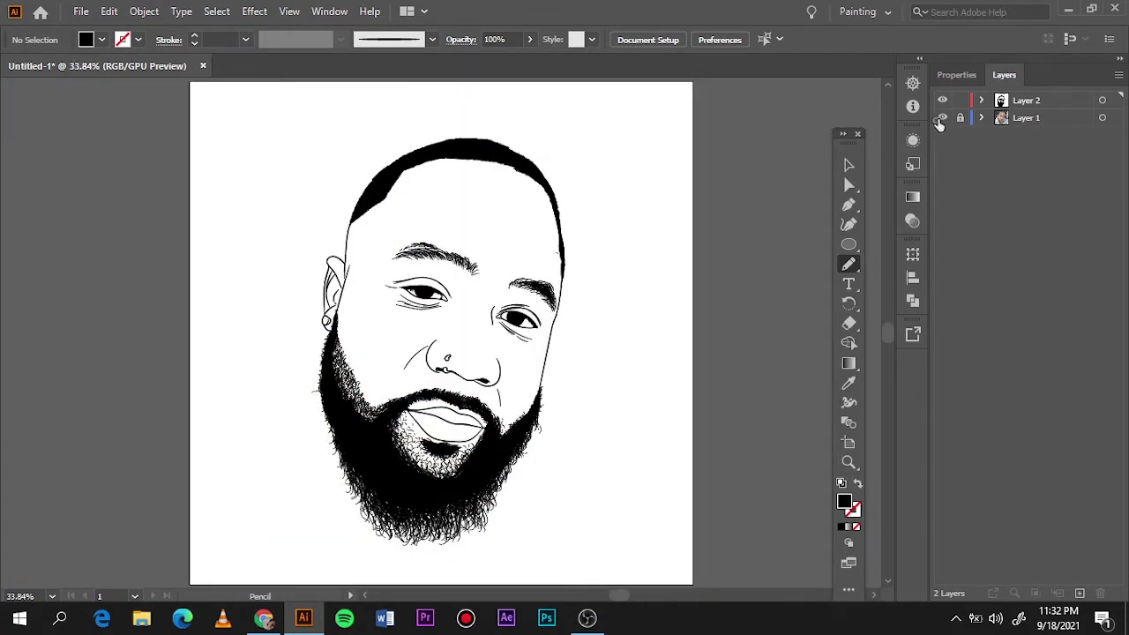
pyautogui.click(943, 118)
pyautogui.scroll(3, 632, 143)
pyautogui.scroll(-2, 633, 144)
pyautogui.click(942, 101)
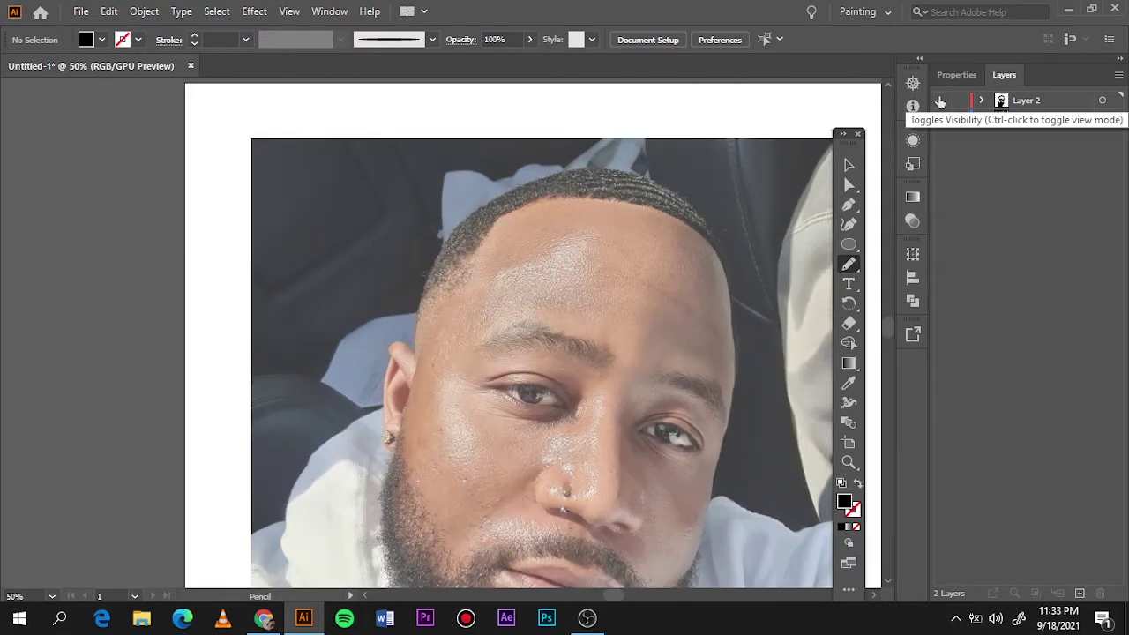
pyautogui.scroll(4, 441, 298)
# Step: Draw fine curly 0.5 pt Paintbrush strokes along the temple hairline, then drop the stroke to 0.25 pt
pyautogui.click(245, 39)
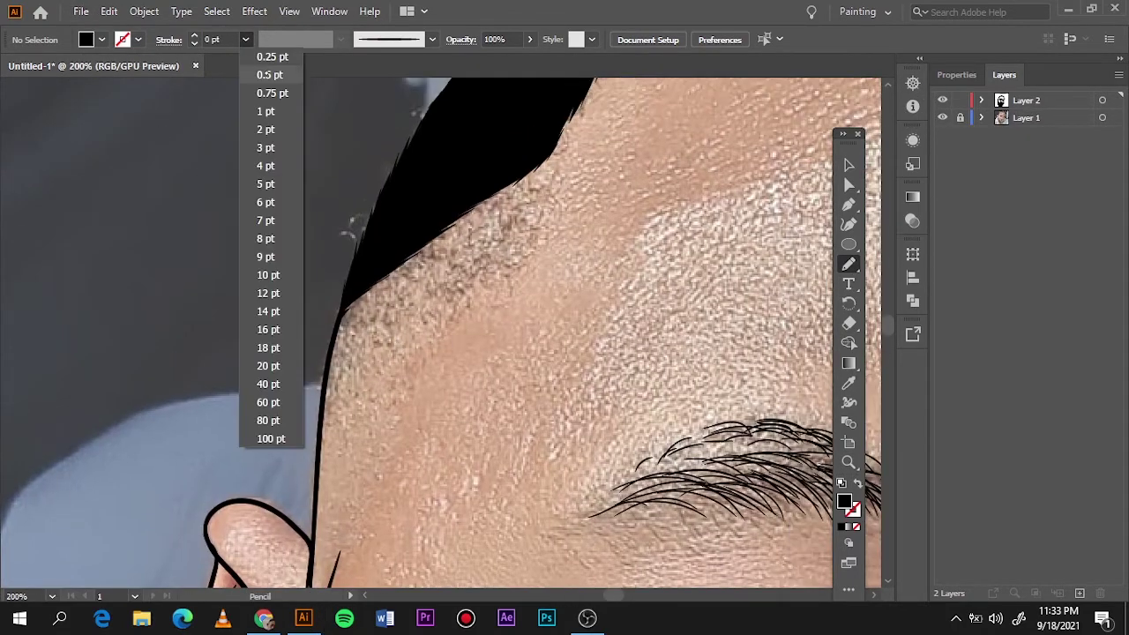
pyautogui.click(269, 75)
pyautogui.press('b')
pyautogui.hotkey('shift', 'x')
pyautogui.moveTo(357, 298); pyautogui.dragTo(439, 246)
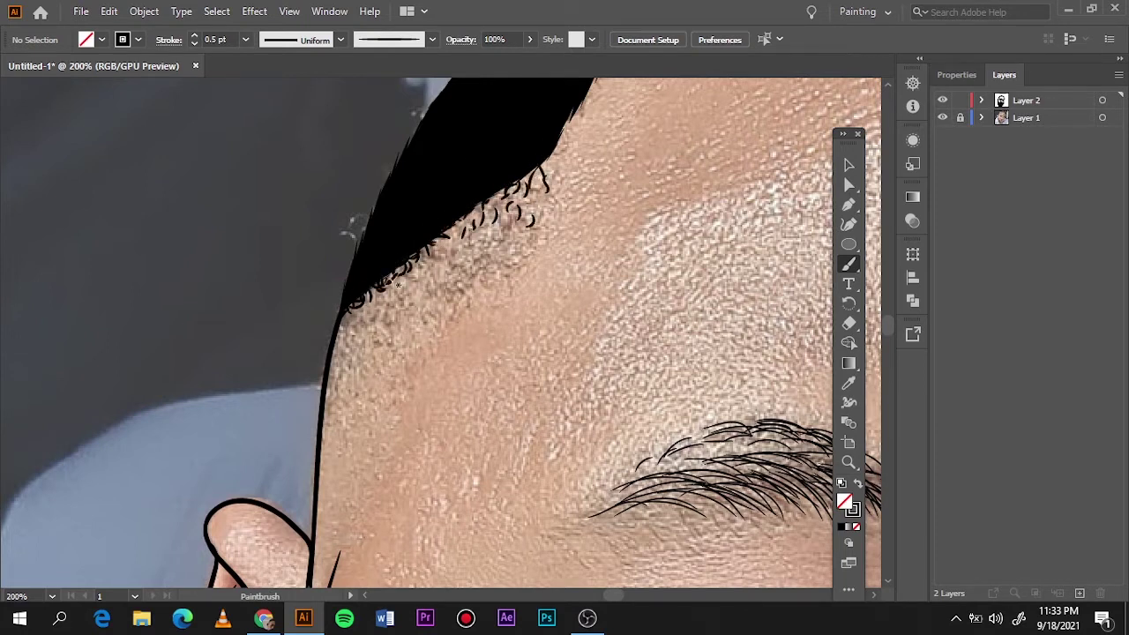
pyautogui.press('[')
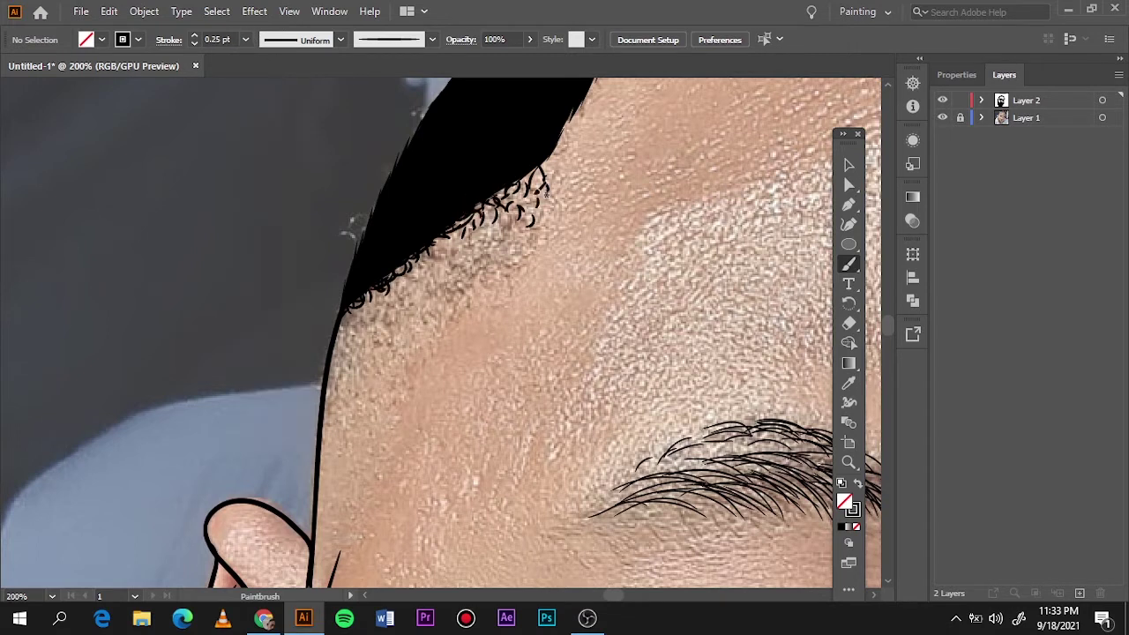
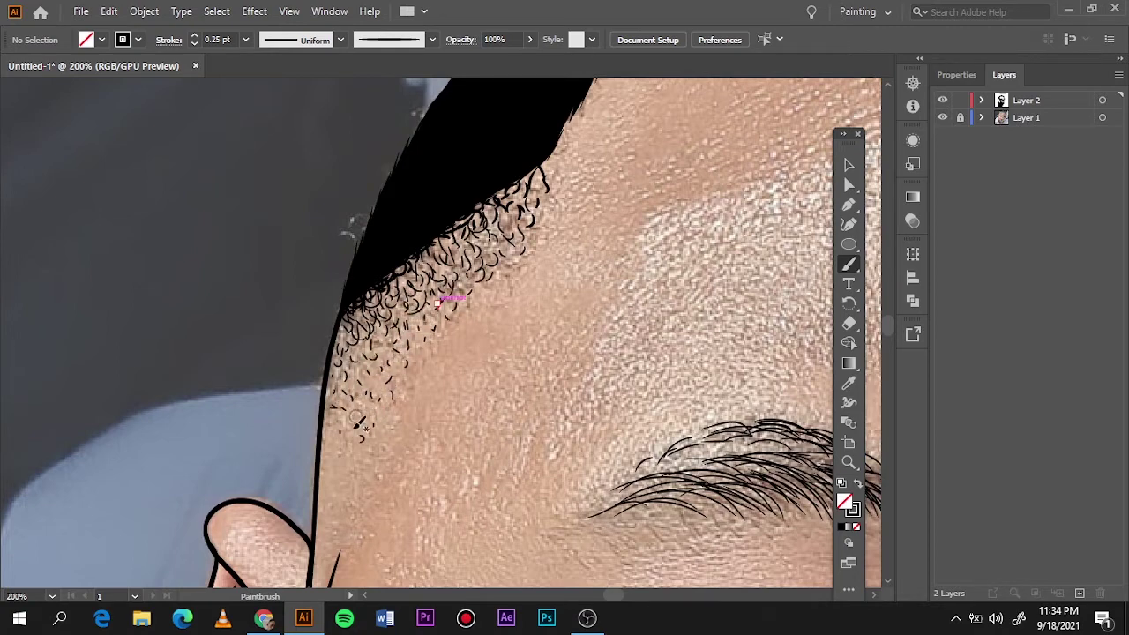
# Step: Hide the reference photo and merge all the line-art shapes with Pathfinder Merge
pyautogui.hotkey('ctrl', '0')
pyautogui.click(942, 117)
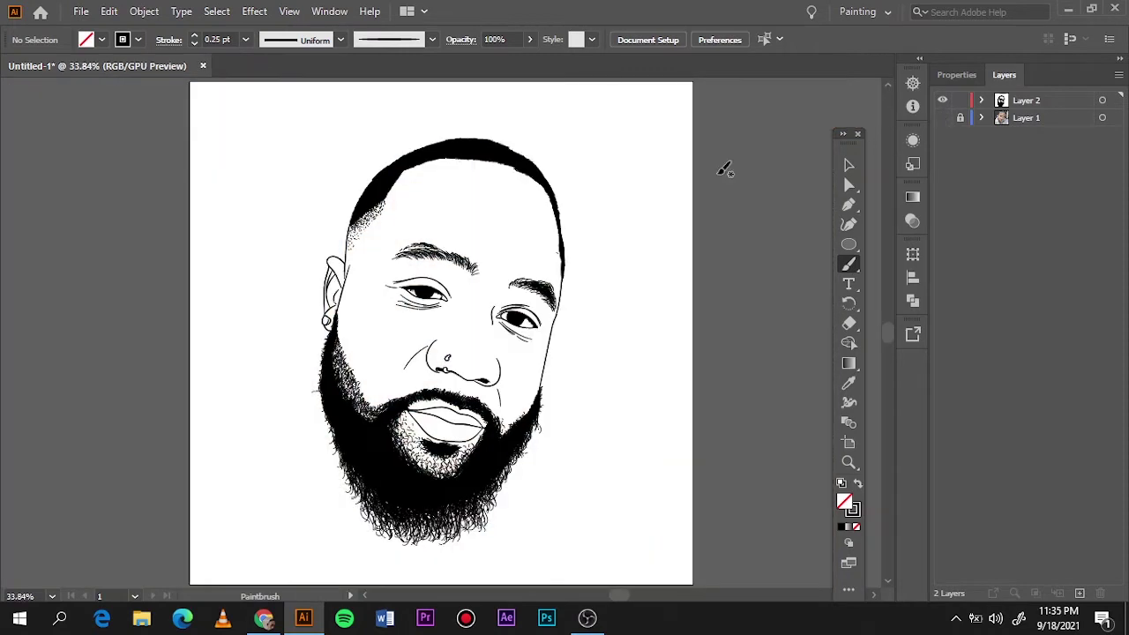
pyautogui.press('v')
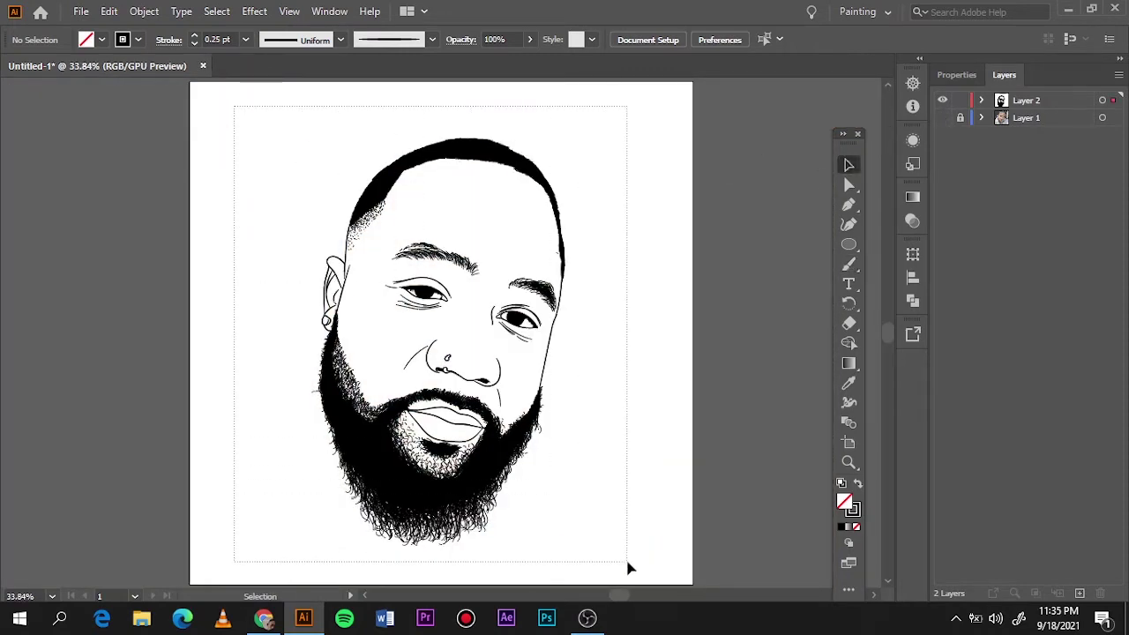
pyautogui.moveTo(269, 167); pyautogui.dragTo(627, 567)
pyautogui.click(143, 10)
pyautogui.click(948, 74)
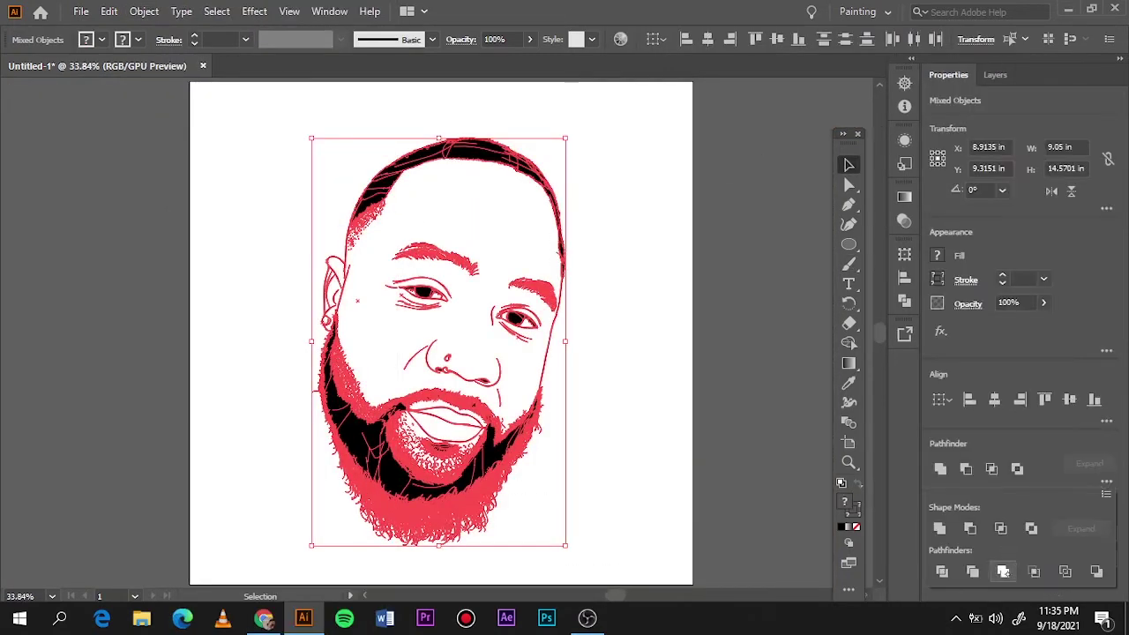
pyautogui.click(1003, 571)
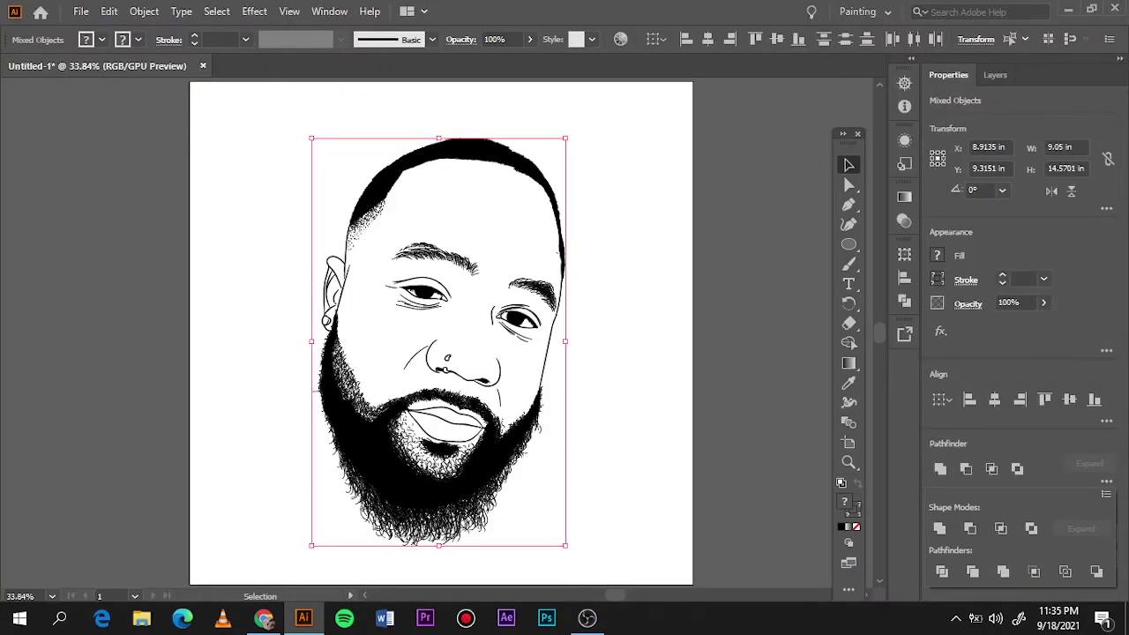
# Step: Duplicate Layer 2, lock Layer 2 copy, and make the Layer 1 reference photo visible
pyautogui.click(736, 231)
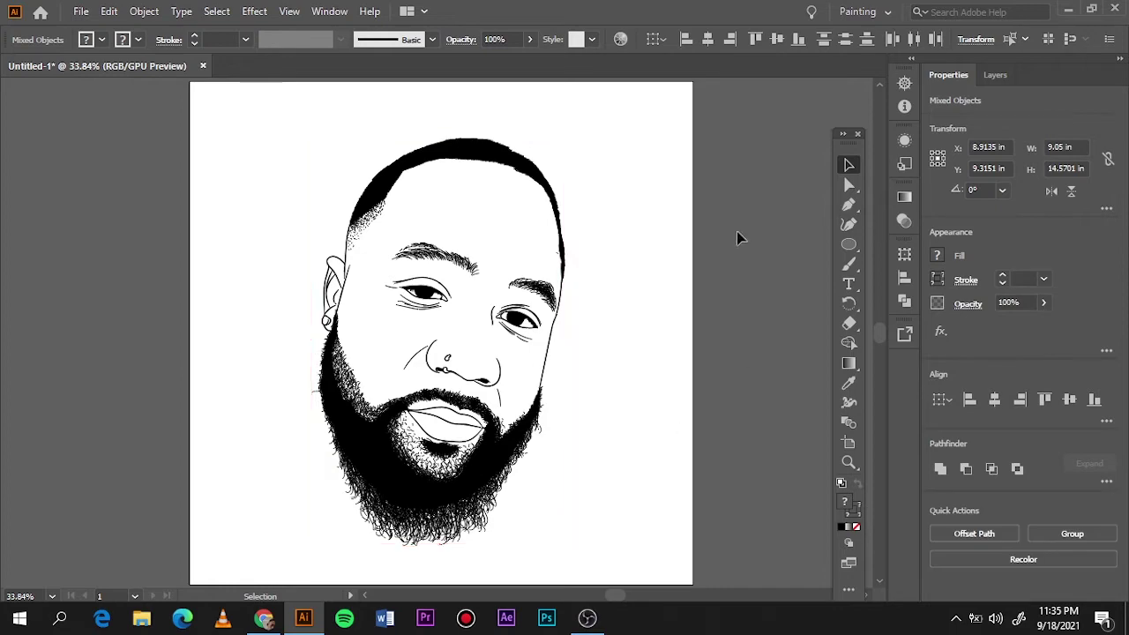
pyautogui.click(1004, 74)
pyautogui.moveTo(1026, 118); pyautogui.dragTo(1080, 593)
pyautogui.click(961, 100)
pyautogui.click(943, 135)
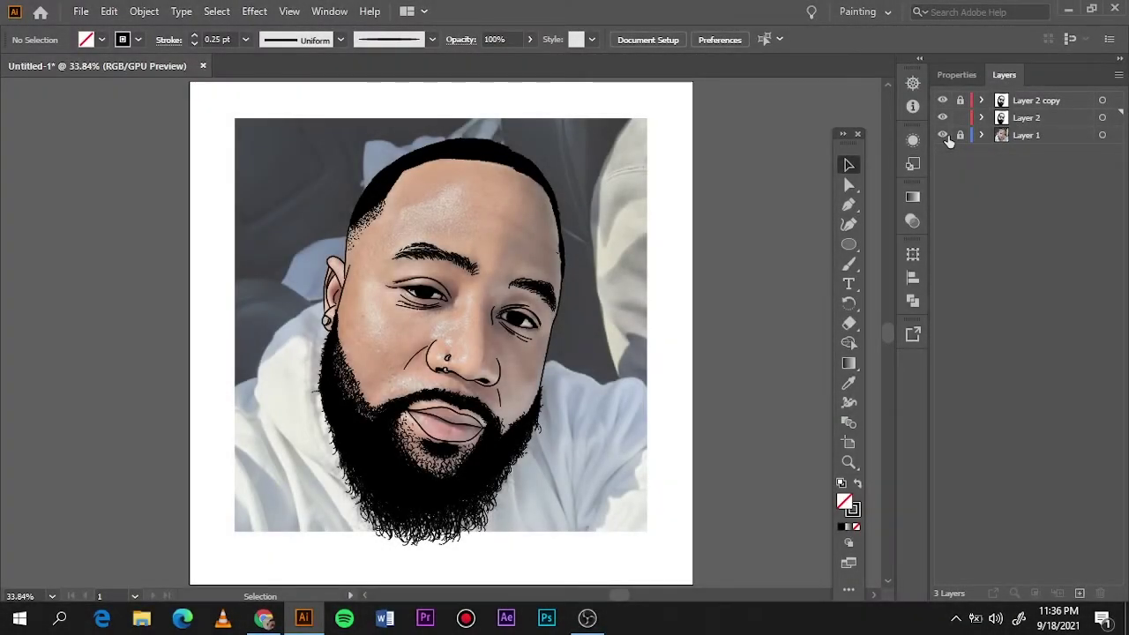
# Step: Draw a #DB8352 orange rectangle covering the whole portrait with the photo hidden
pyautogui.click(942, 135)
pyautogui.click(770, 117)
pyautogui.click(879, 294)
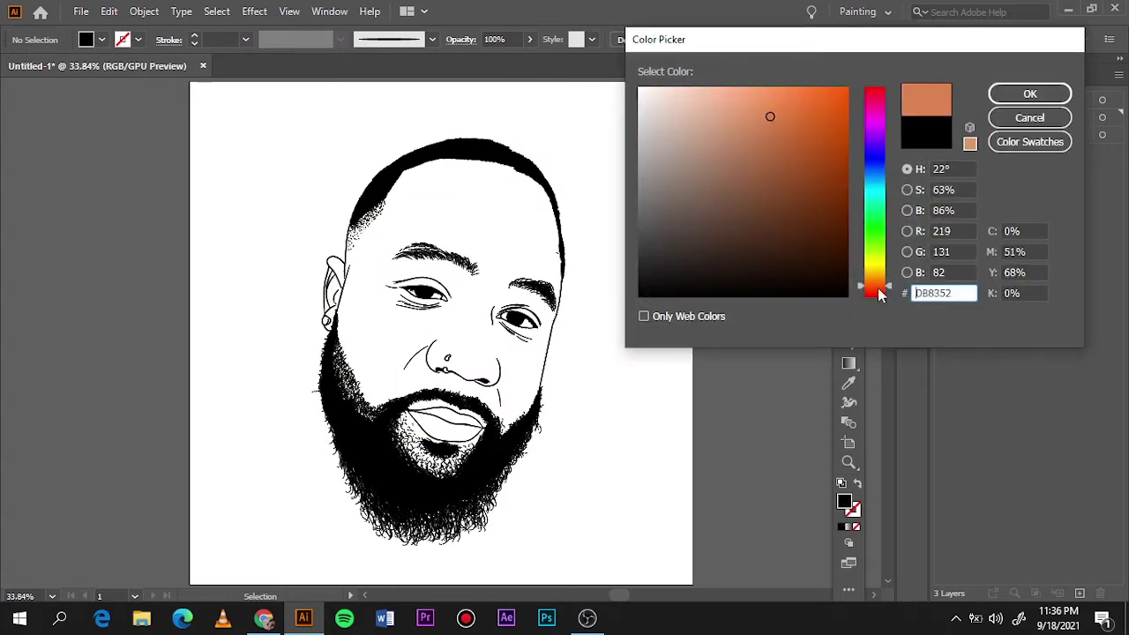
pyautogui.click(1030, 94)
pyautogui.press('m')
pyautogui.moveTo(254, 96); pyautogui.dragTo(625, 563)
# Step: Send the rectangle to back, merge everything, and delete the orange piece outside the face
pyautogui.rightClick(613, 415)
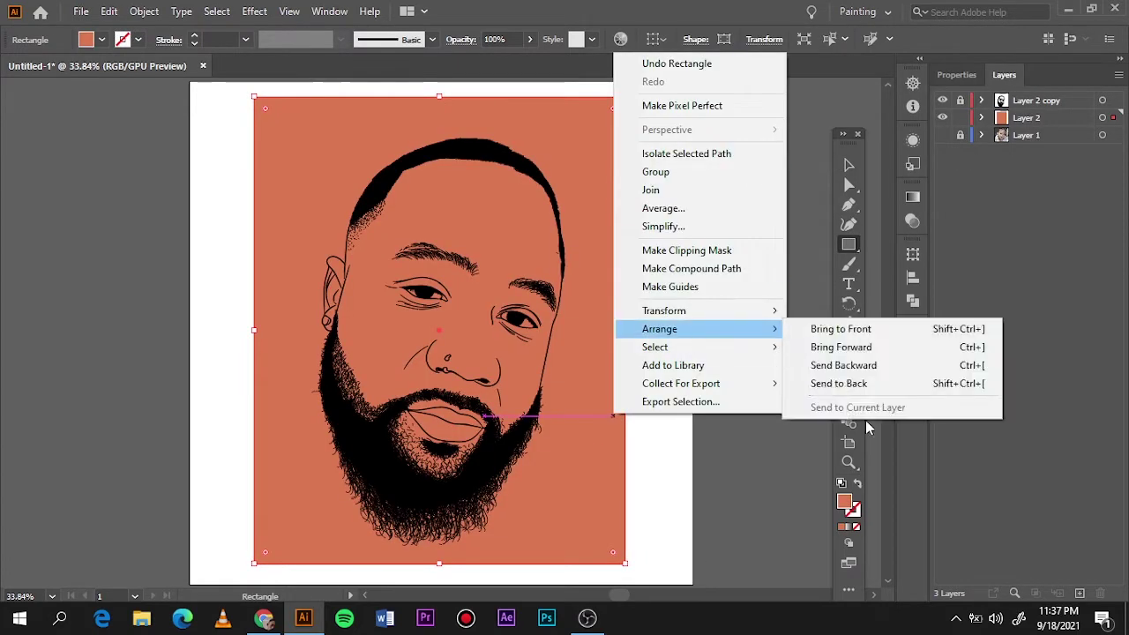
pyautogui.click(838, 383)
pyautogui.press('v')
pyautogui.hotkey('ctrl', 'a')
pyautogui.click(1003, 572)
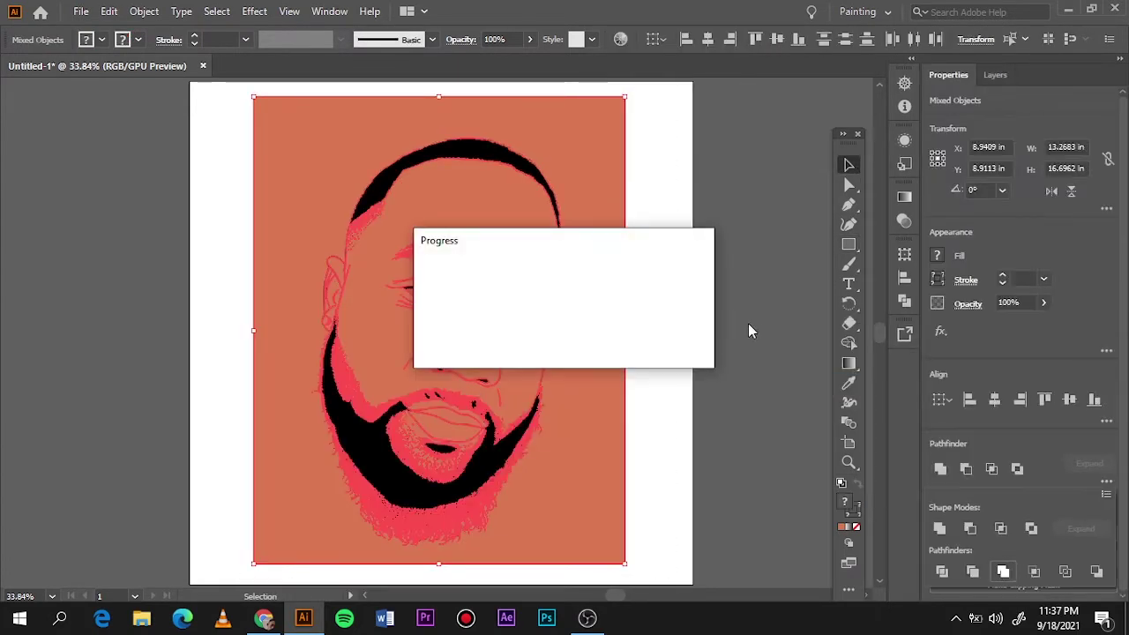
pyautogui.doubleClick(650, 176)
pyautogui.press('Delete')
# Step: Lock the line-art sublayers inside the merged group in the Layers panel
pyautogui.click(1003, 75)
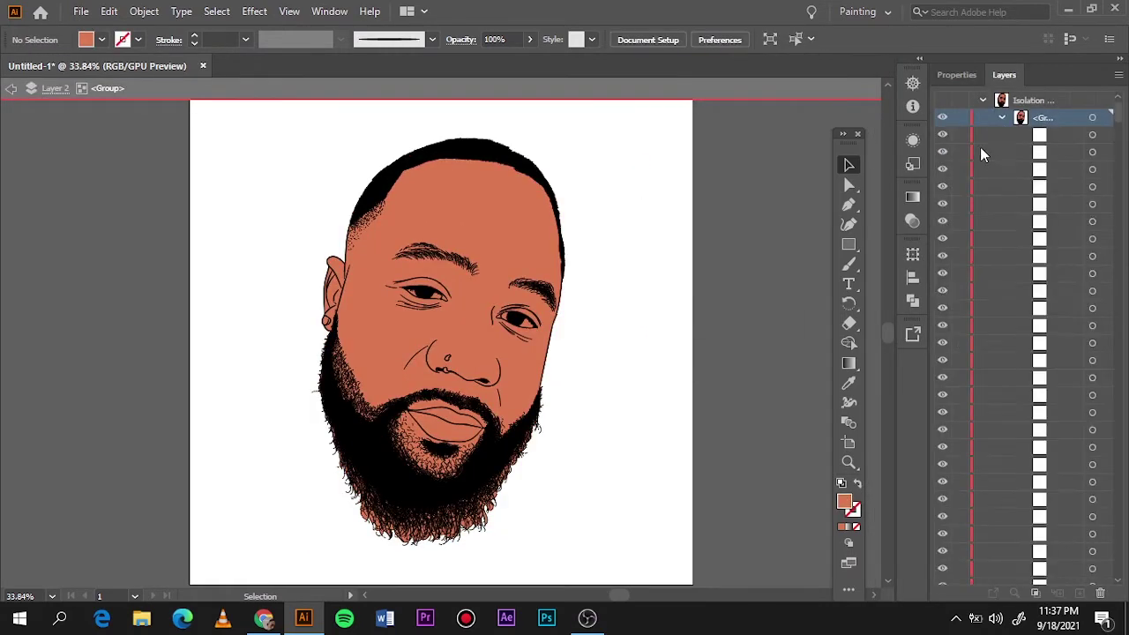
pyautogui.moveTo(1119, 119)
pyautogui.mouseDown()
pyautogui.moveTo(1120, 231)
pyautogui.moveTo(1118, 188)
pyautogui.mouseUp()
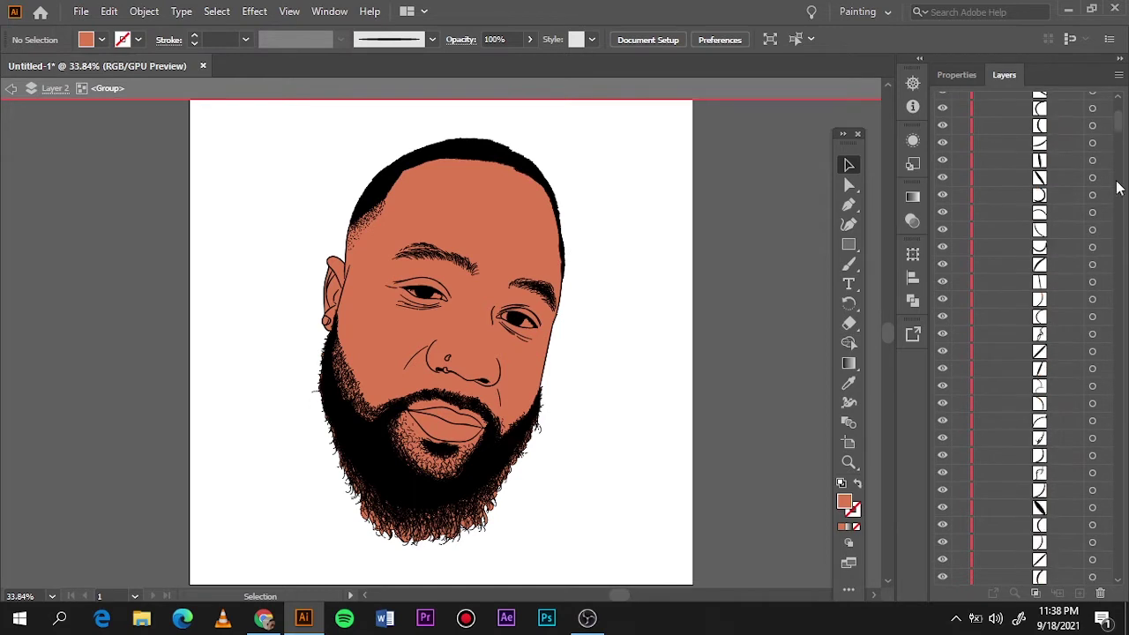
pyautogui.moveTo(959, 144); pyautogui.dragTo(959, 440)
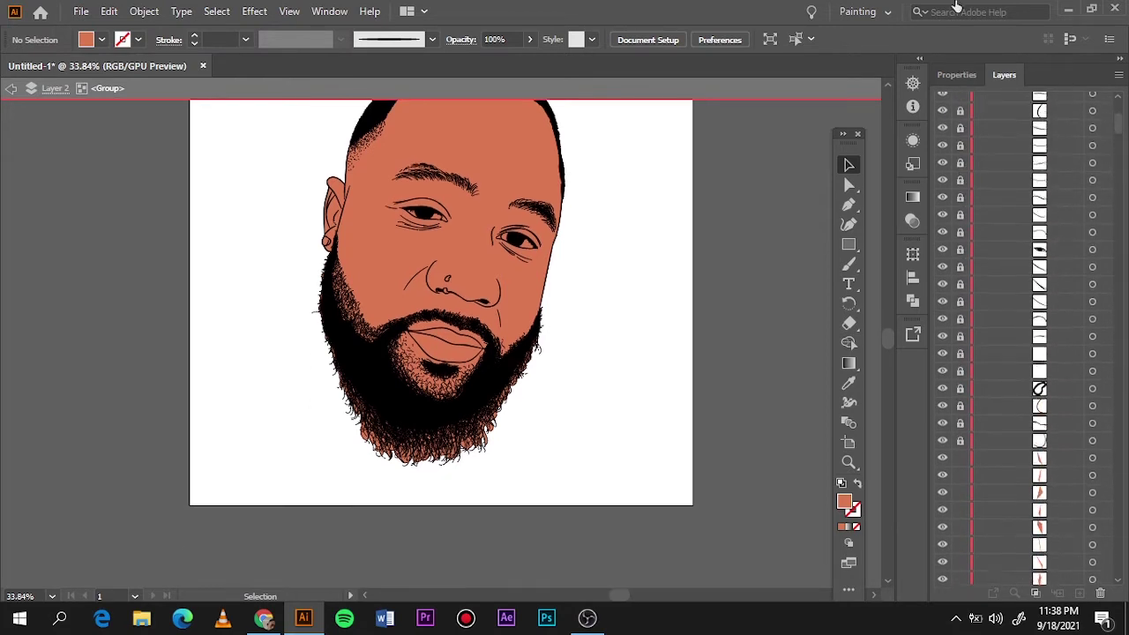
pyautogui.scroll(-5, 1116, 141)
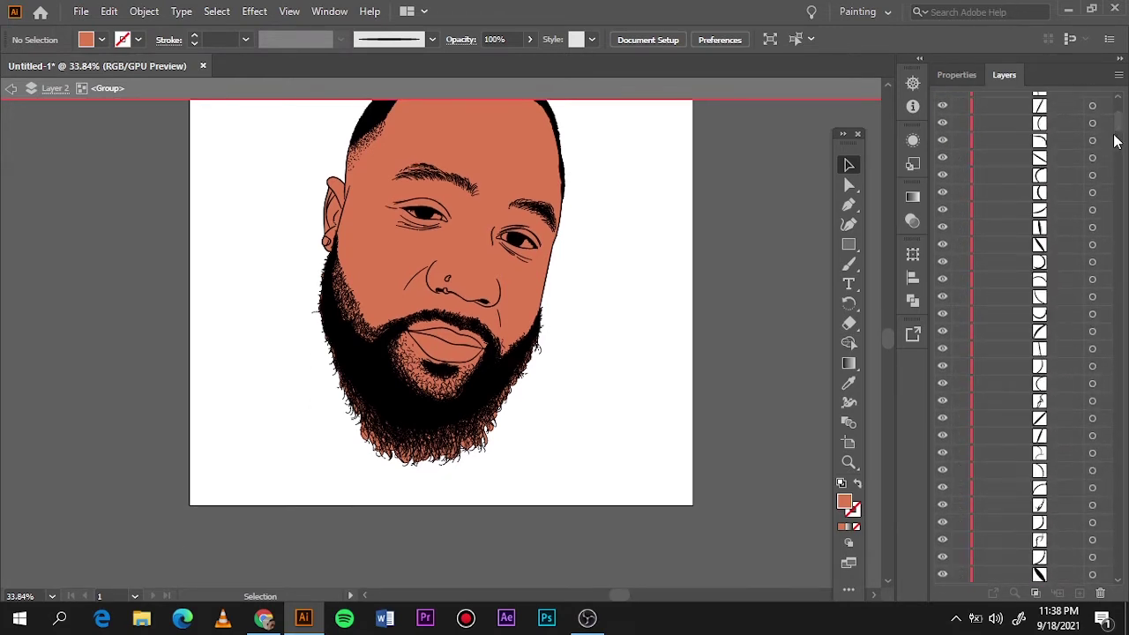
pyautogui.scroll(10, 1116, 141)
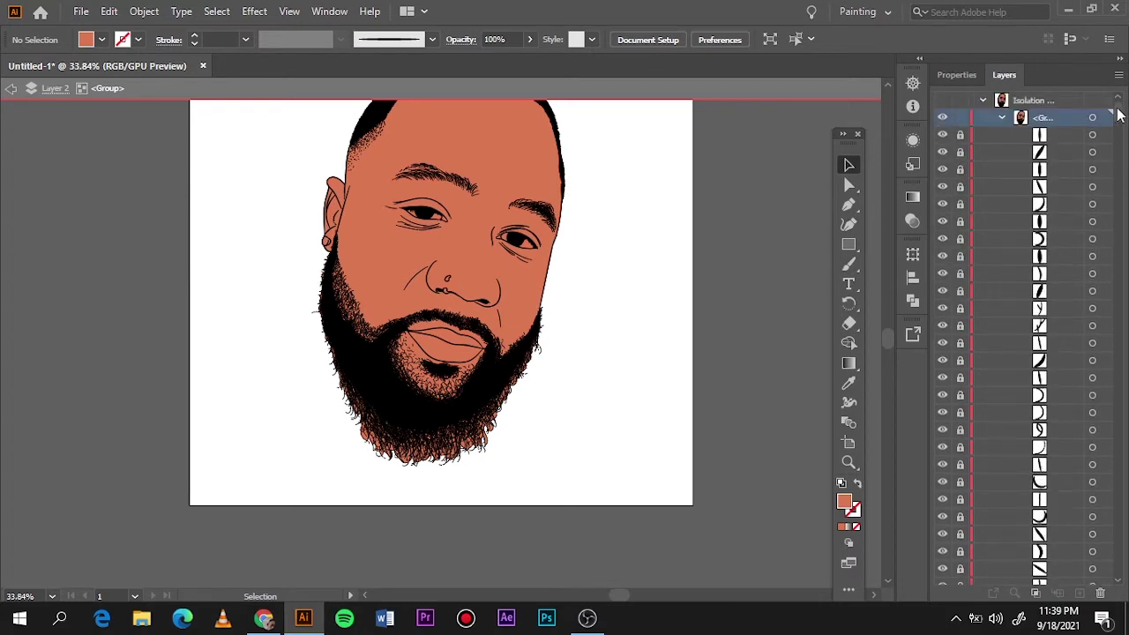
pyautogui.scroll(-2, 1118, 117)
pyautogui.scroll(-2, 1121, 122)
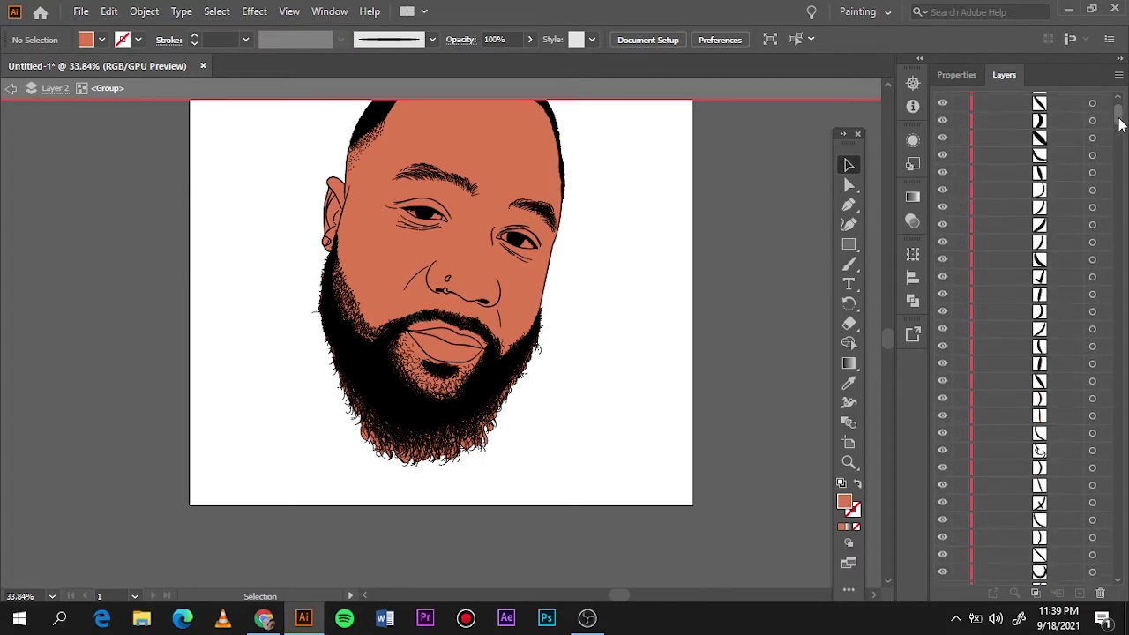
pyautogui.scroll(-10, 1119, 124)
pyautogui.scroll(5, 1116, 123)
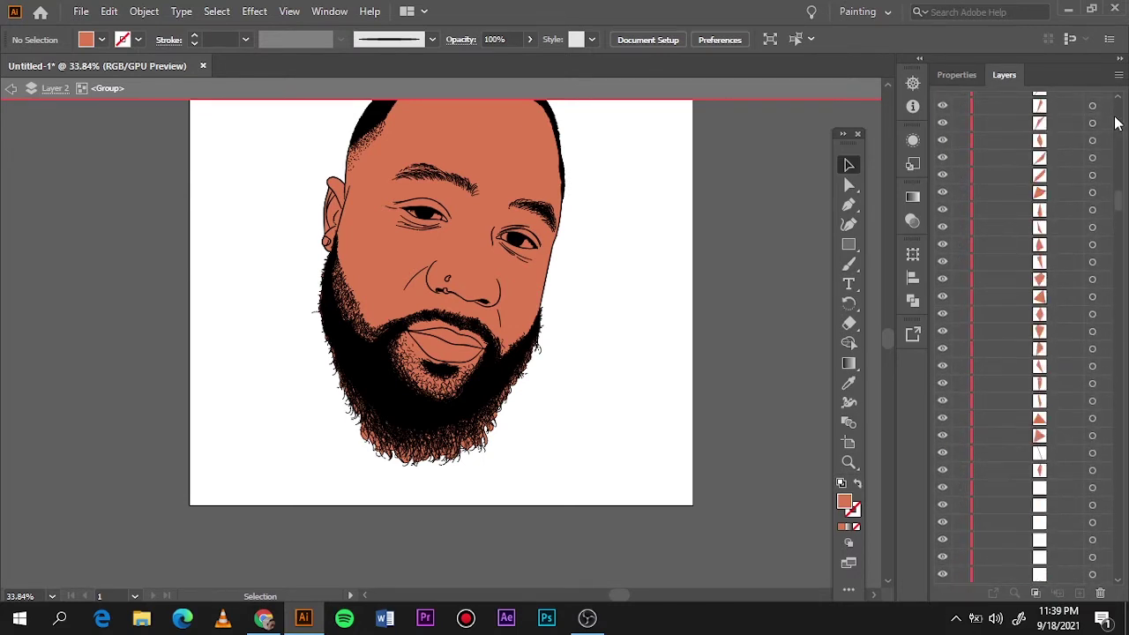
pyautogui.scroll(3, 1116, 124)
pyautogui.scroll(2, 1120, 120)
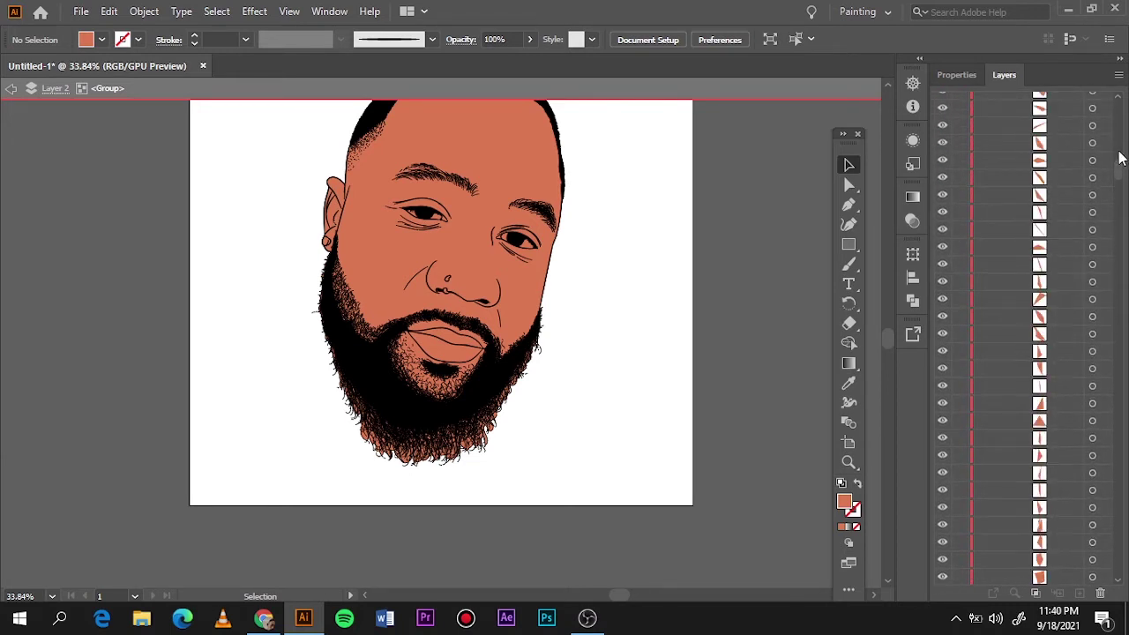
pyautogui.scroll(5, 1118, 133)
pyautogui.scroll(-5, 1116, 111)
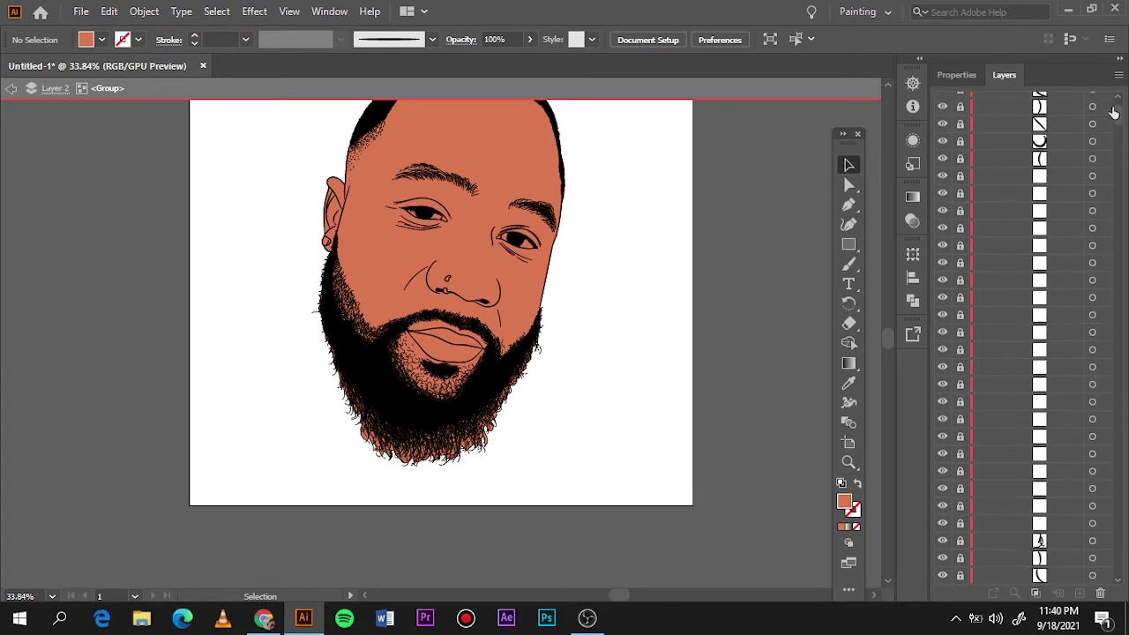
pyautogui.scroll(5, 1117, 113)
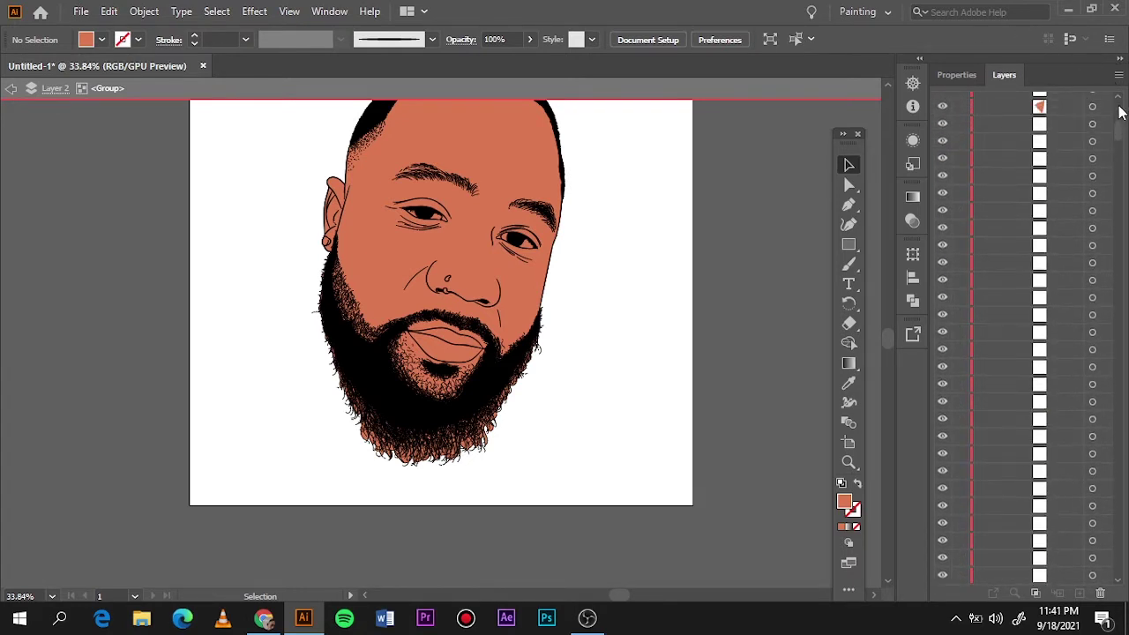
# Step: Select the stray orange anchors along the jaw's left edge with Direct Selection
pyautogui.press('a')
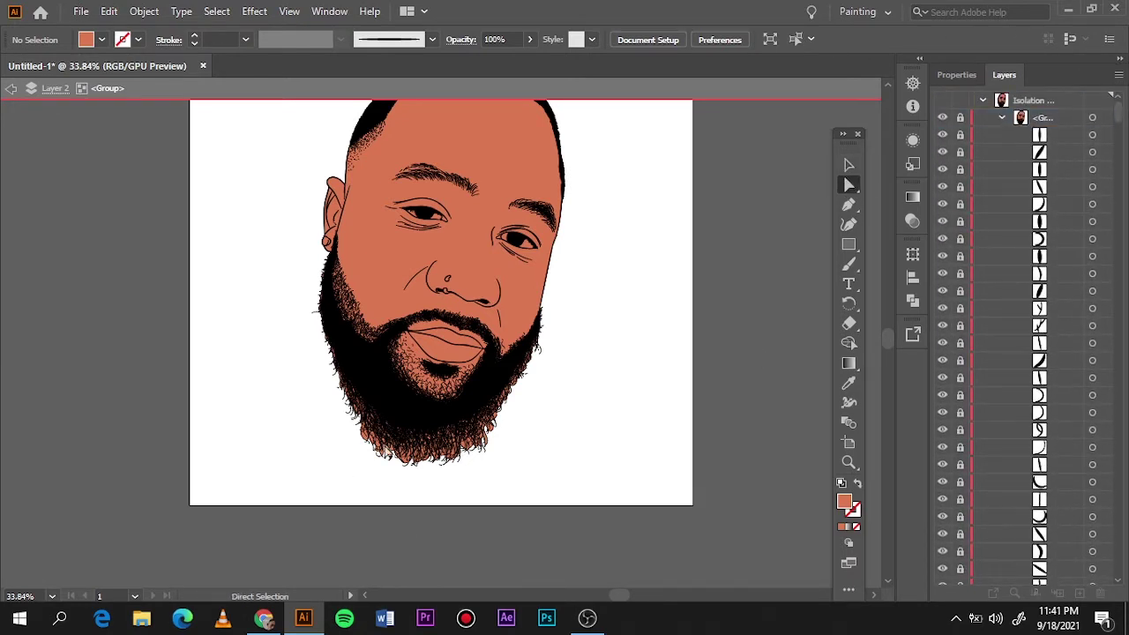
pyautogui.scroll(3, 426, 454)
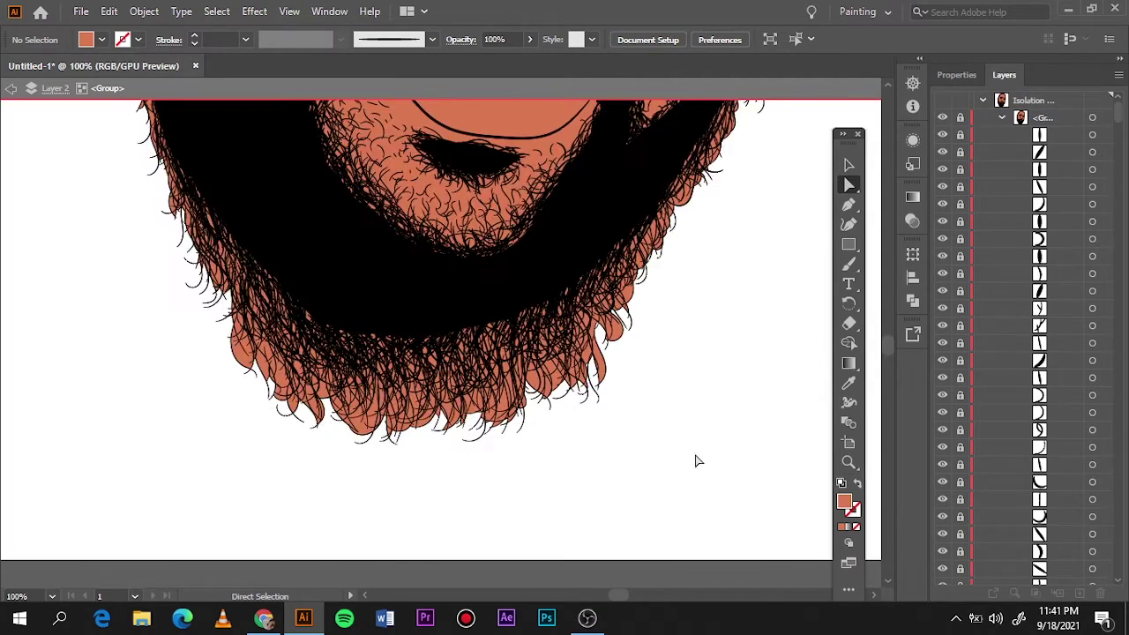
pyautogui.scroll(3, 645, 448)
pyautogui.hscroll(-3, 645, 448)
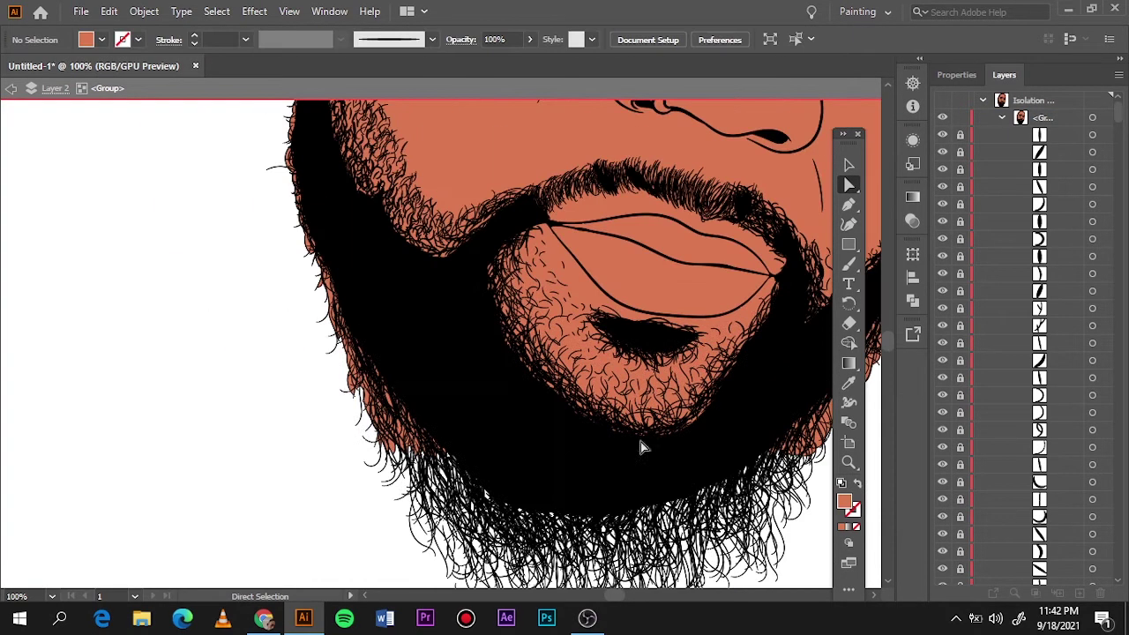
pyautogui.scroll(2, 491, 512)
pyautogui.scroll(3, 466, 433)
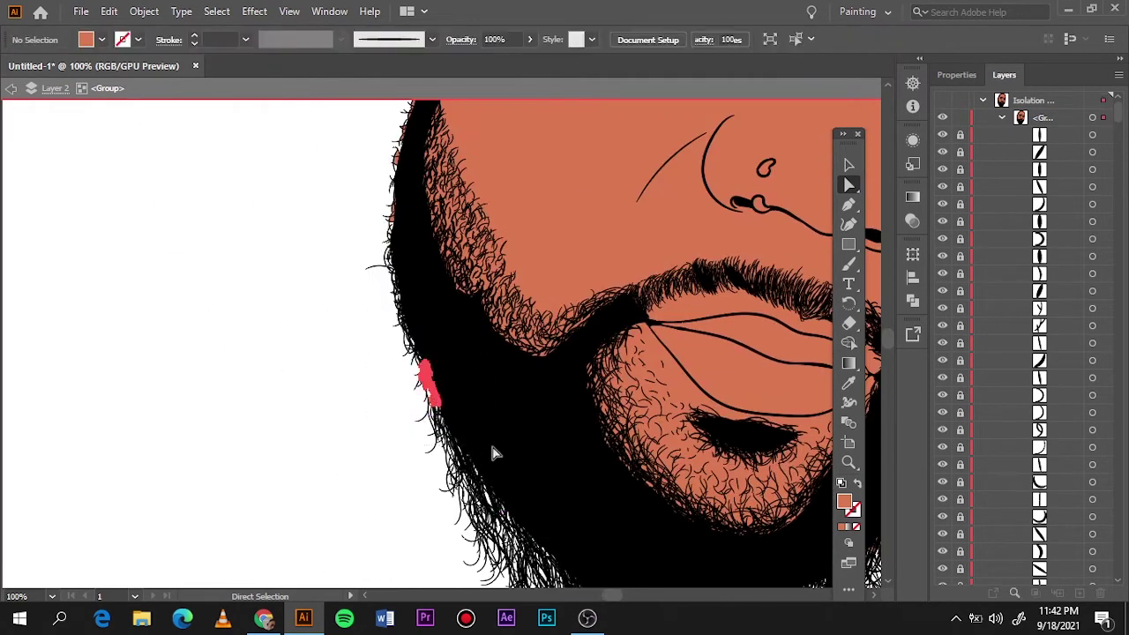
pyautogui.hscroll(-3, 494, 449)
pyautogui.scroll(2, 472, 437)
pyautogui.scroll(-1, 471, 434)
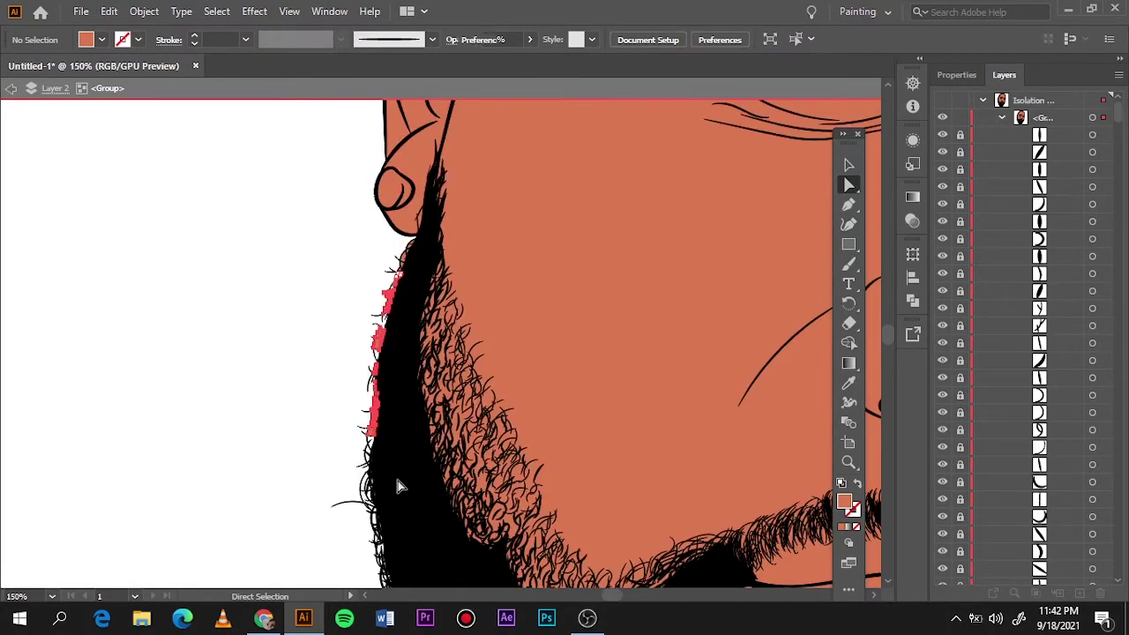
pyautogui.moveTo(371, 246); pyautogui.dragTo(422, 267)
pyautogui.scroll(-2, 422, 267)
pyautogui.scroll(-1, 359, 323)
pyautogui.hscroll(2, 358, 323)
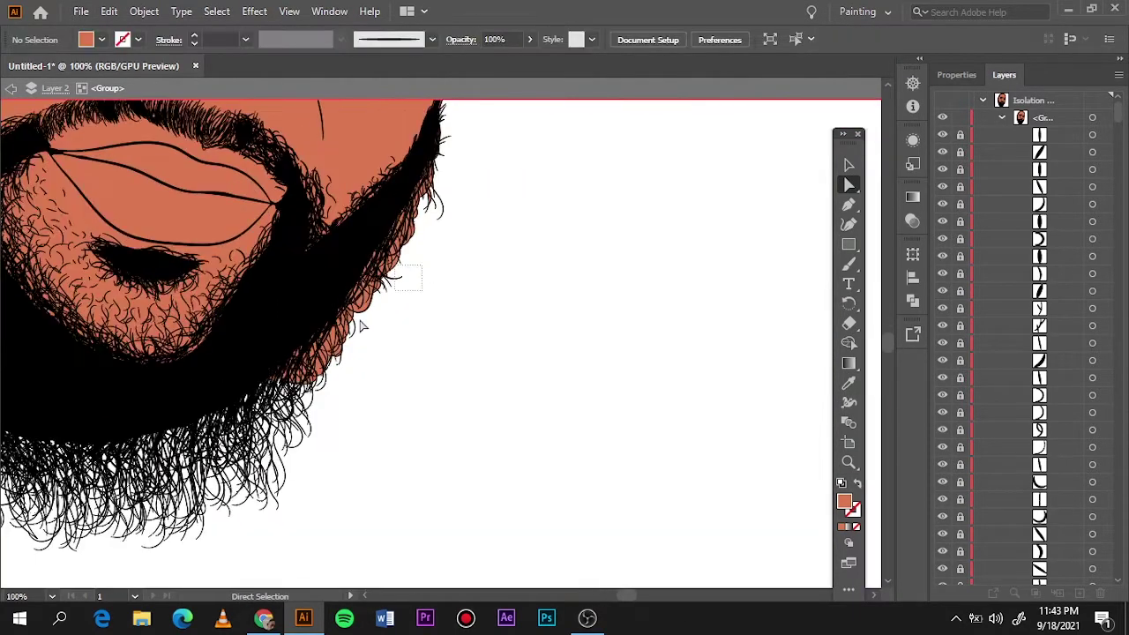
pyautogui.moveTo(504, 345); pyautogui.dragTo(221, 486)
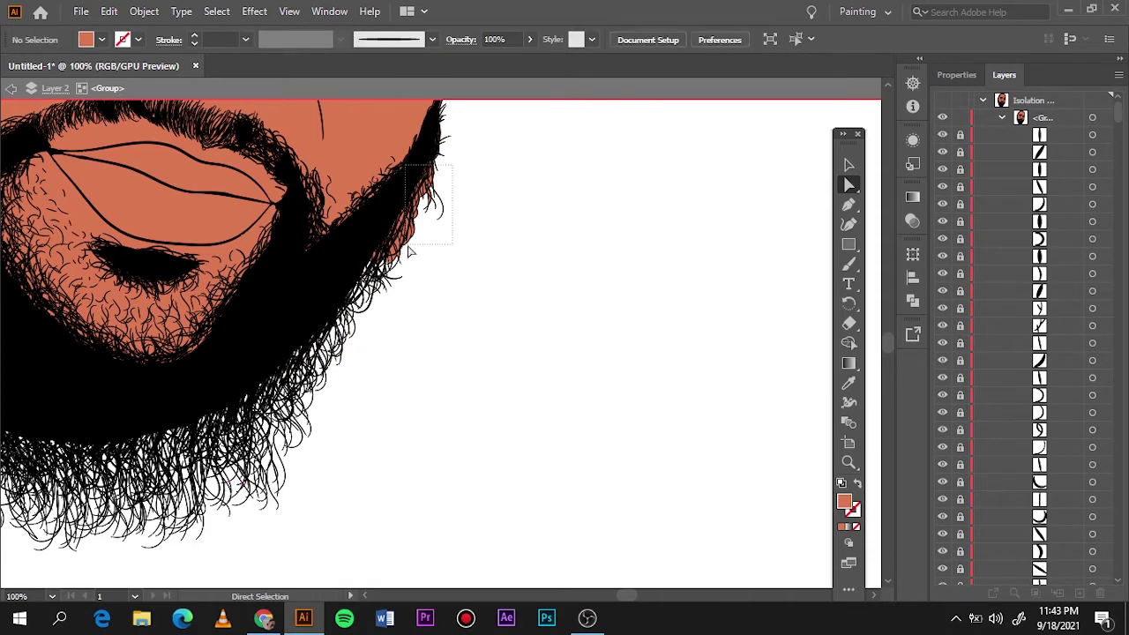
# Step: Select the orange slivers and hair-strand anchors along the right jaw and beard edge
pyautogui.scroll(3, 408, 251)
pyautogui.scroll(2, 408, 252)
pyautogui.moveTo(358, 353); pyautogui.dragTo(471, 118)
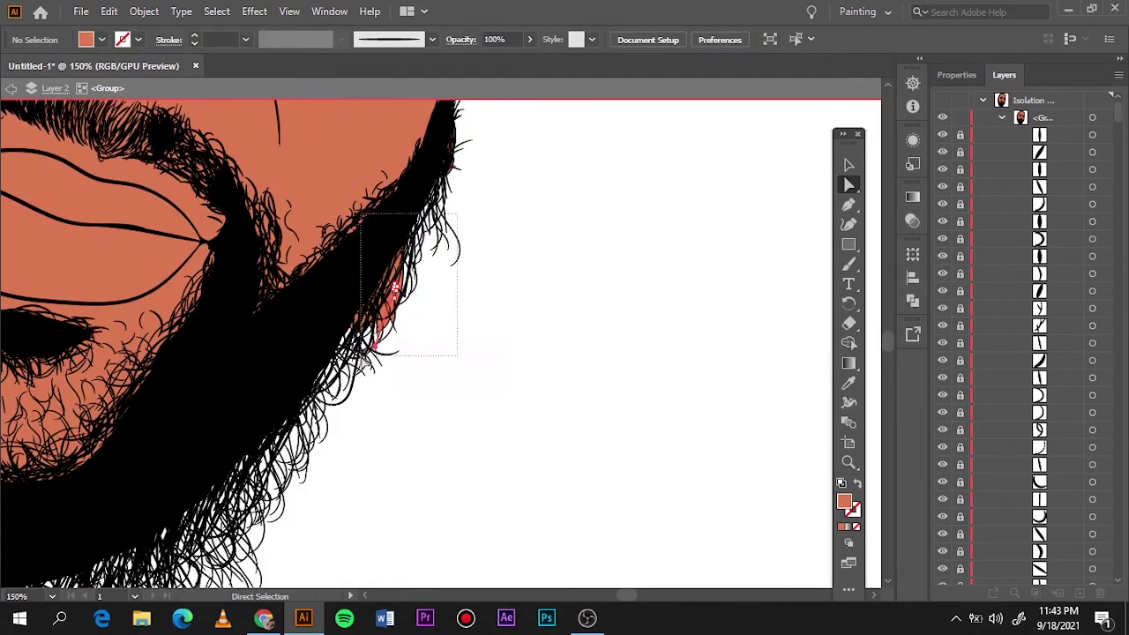
pyautogui.moveTo(453, 252); pyautogui.dragTo(337, 389)
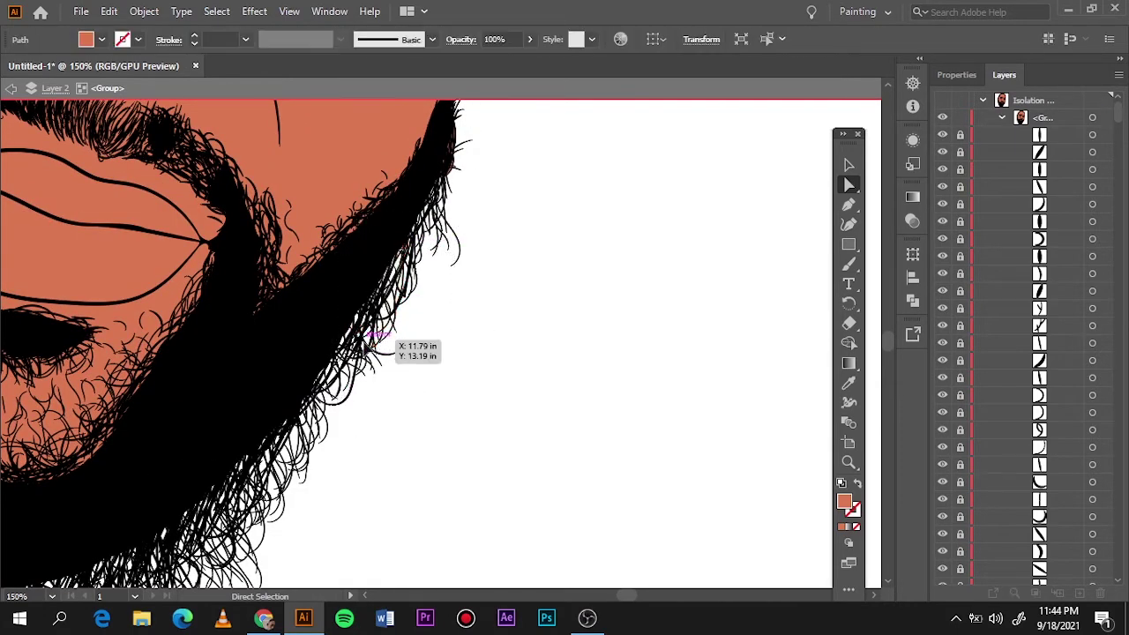
pyautogui.scroll(3, 375, 340)
pyautogui.moveTo(504, 189)
pyautogui.mouseDown()
pyautogui.moveTo(453, 391)
pyautogui.moveTo(450, 459)
pyautogui.mouseUp()
pyautogui.scroll(2, 453, 391)
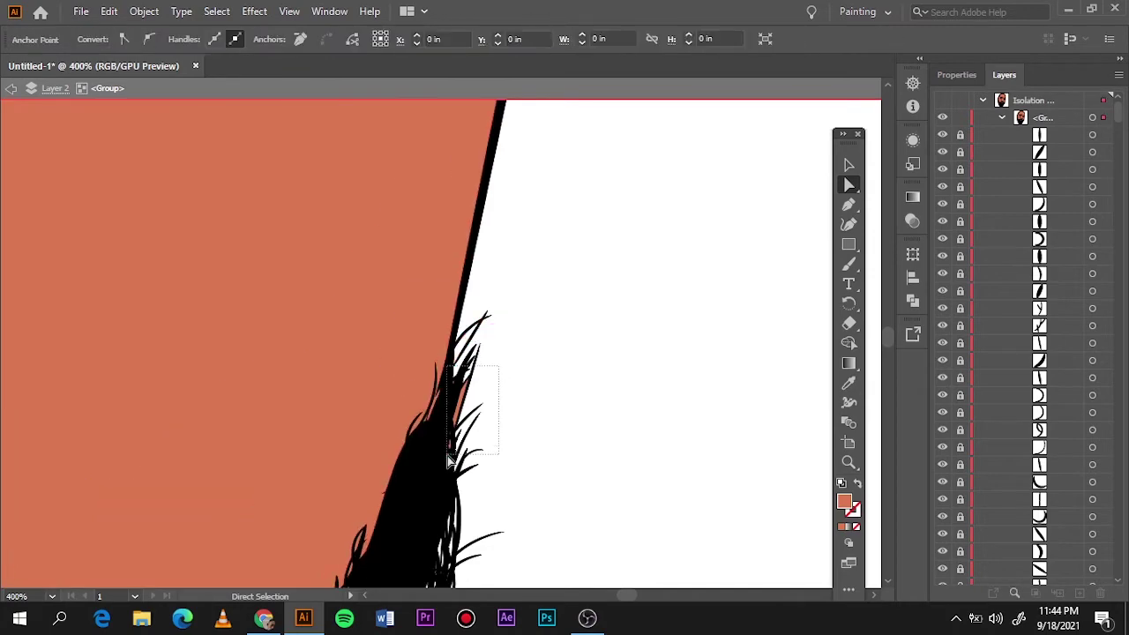
# Step: Adjust an anchor on the top hair edge of the head outline
pyautogui.hotkey('ctrl', '0')
pyautogui.click(277, 126)
pyautogui.scroll(3, 375, 152)
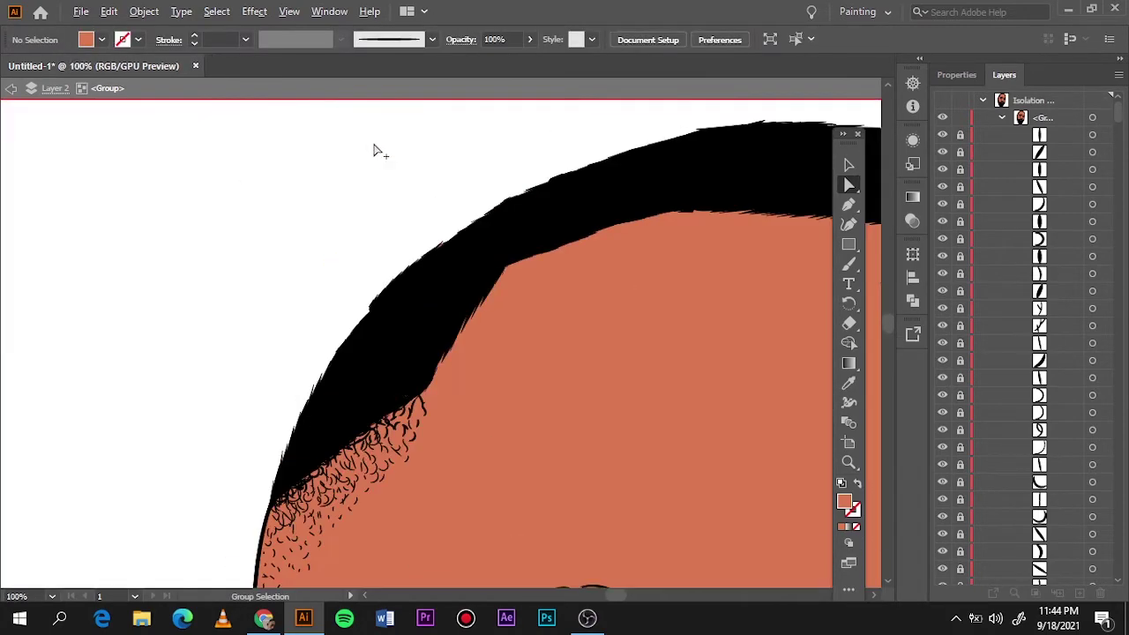
pyautogui.moveTo(486, 126); pyautogui.dragTo(559, 219)
pyautogui.scroll(1, 350, 119)
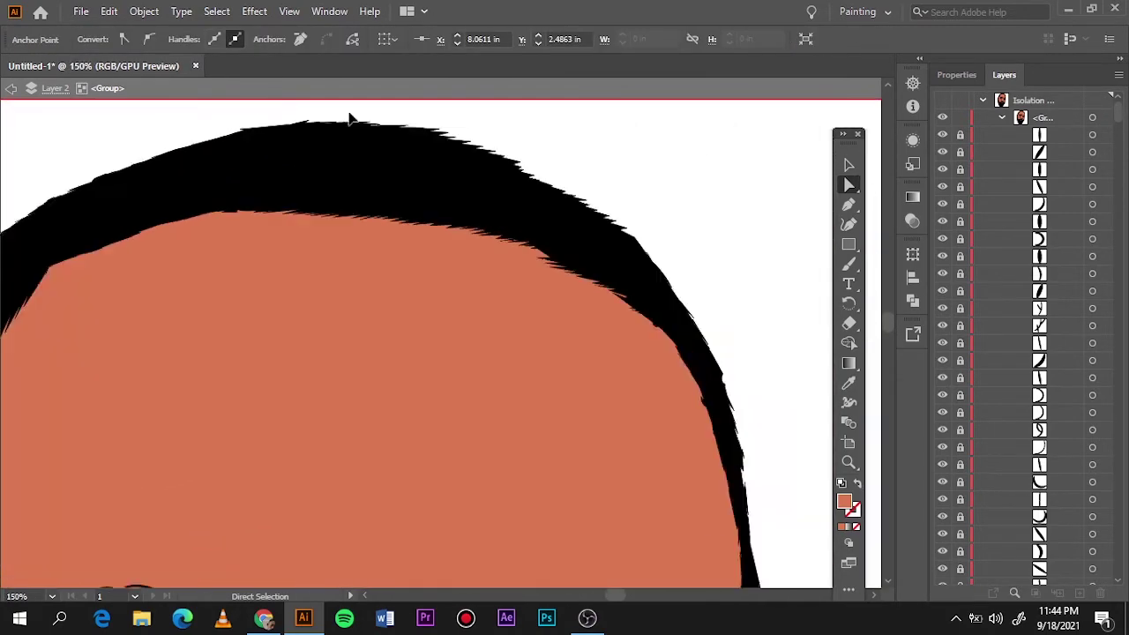
pyautogui.scroll(-1, 349, 119)
pyautogui.click(496, 174)
pyautogui.hotkey('ctrl', '0')
# Step: Apply Edit Colors > Adjust Color Balance to all the face artwork
pyautogui.hotkey('ctrl', 'a')
pyautogui.press('v')
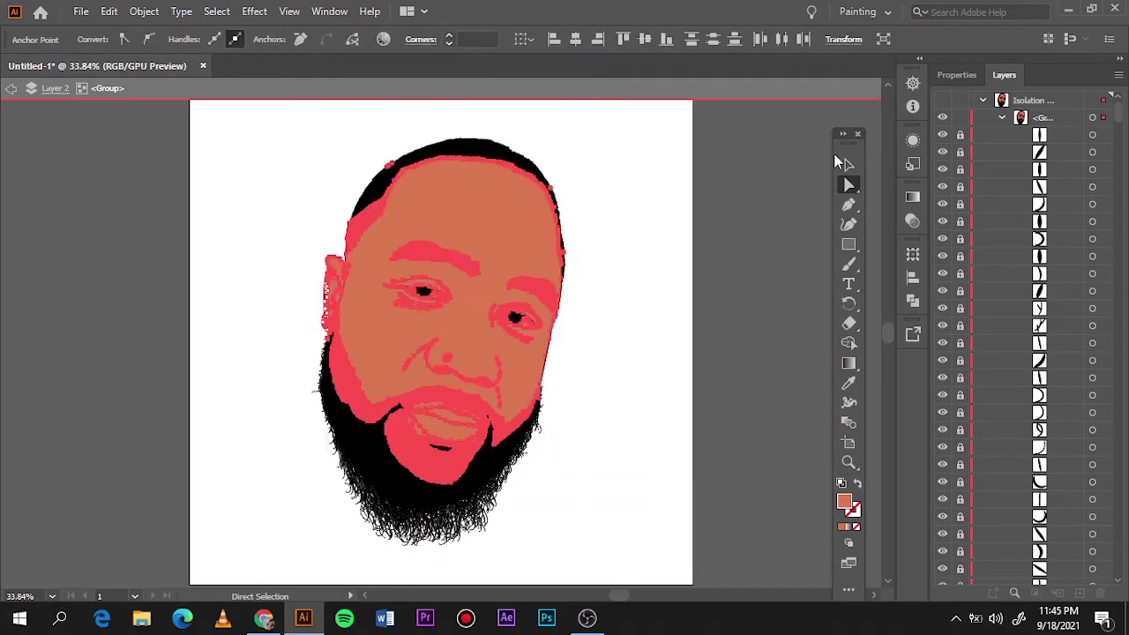
pyautogui.scroll(3, 360, 356)
pyautogui.click(109, 10)
pyautogui.click(423, 344)
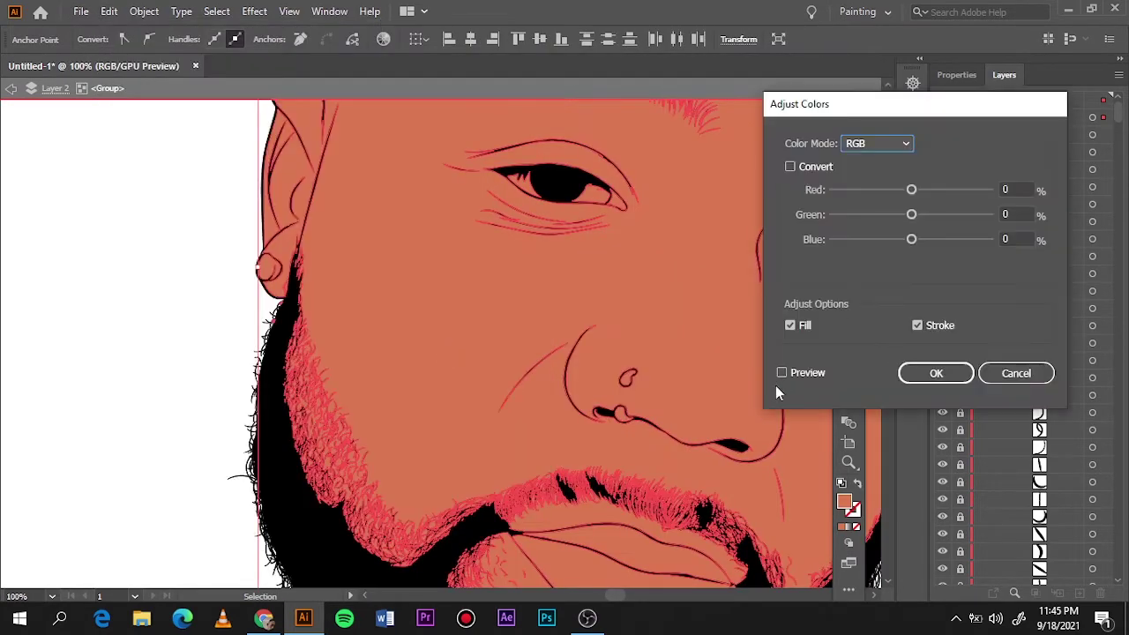
pyautogui.click(912, 216)
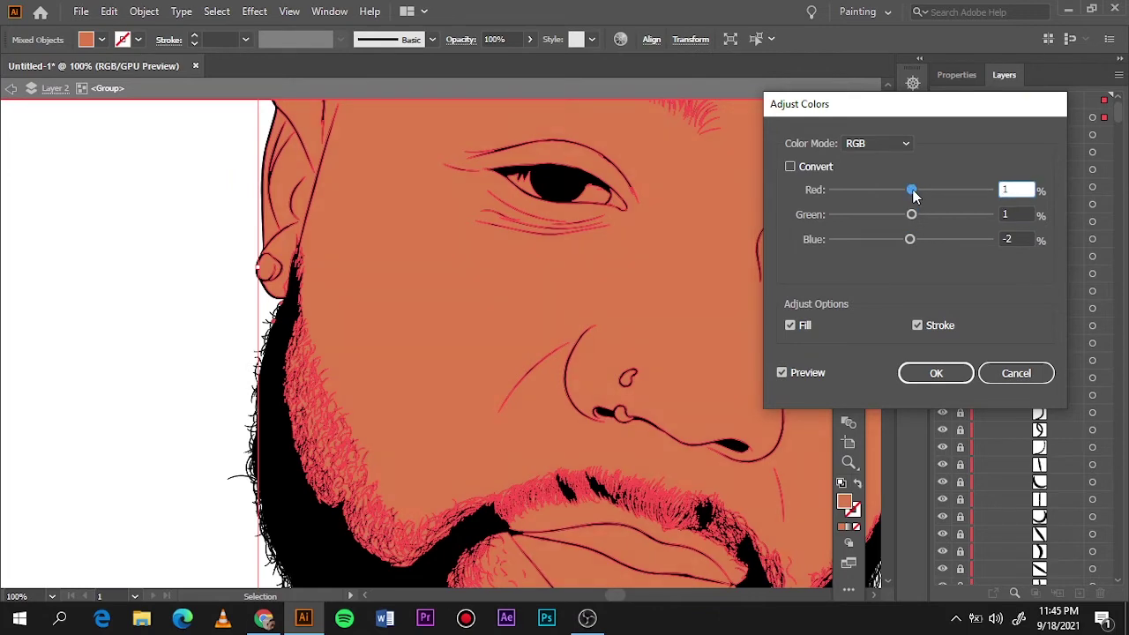
pyautogui.press('Return')
pyautogui.hotkey('ctrl', '0')
pyautogui.click(101, 481)
pyautogui.scroll(3, 333, 335)
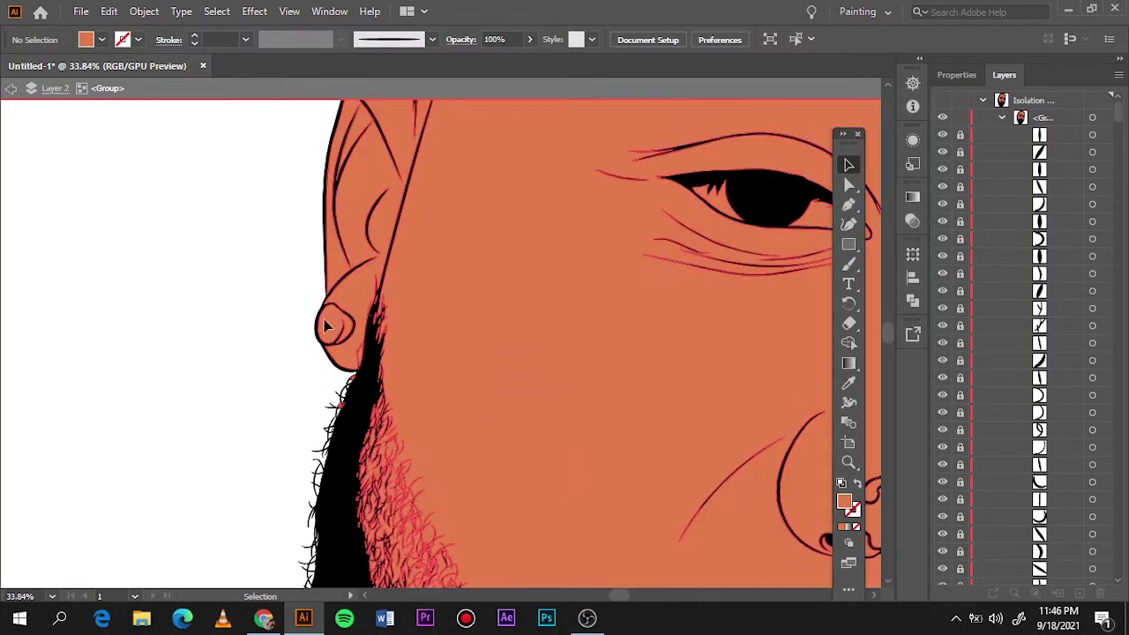
pyautogui.scroll(2, 265, 357)
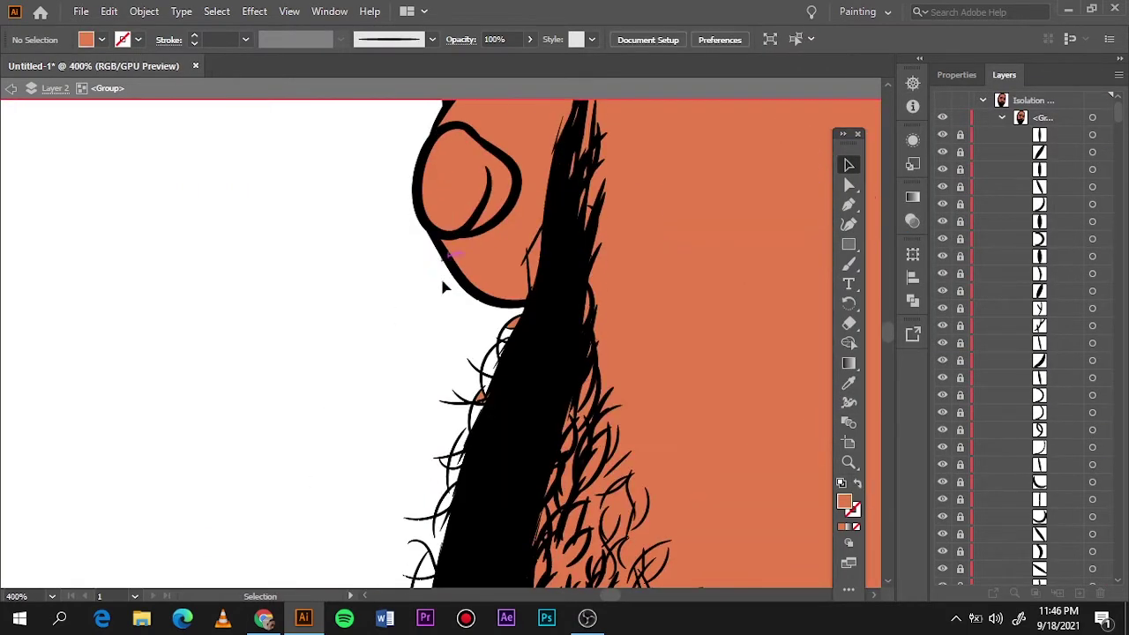
pyautogui.click(848, 165)
pyautogui.press('Escape')
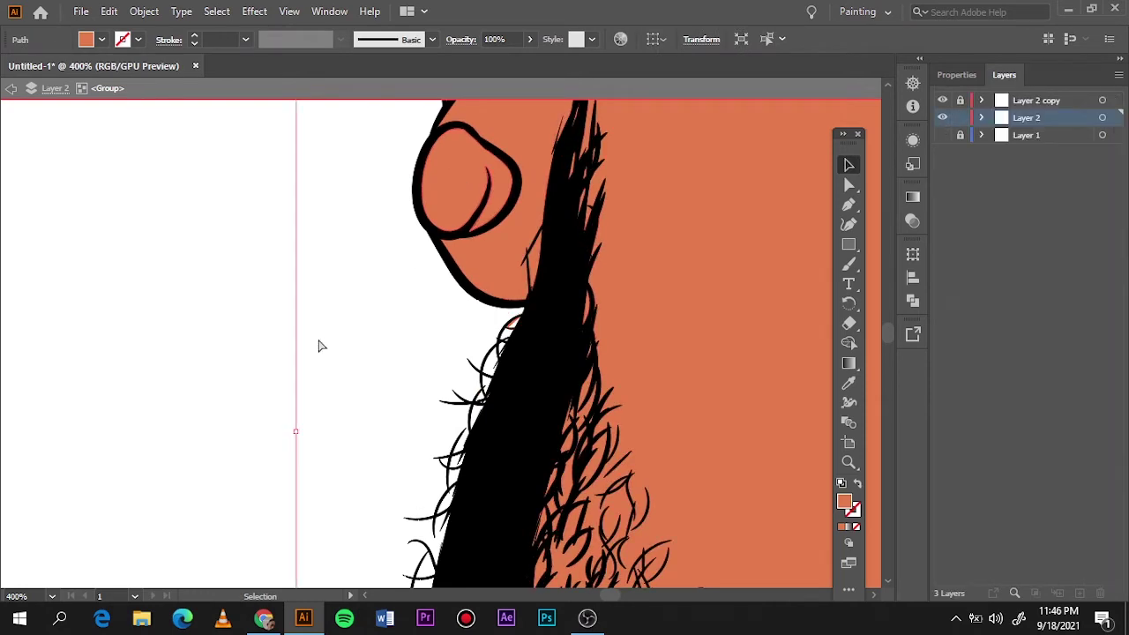
pyautogui.hotkey('ctrl', '0')
# Step: Fill the lip shape with a pink tone
pyautogui.doubleClick(320, 454)
pyautogui.scroll(5, 432, 423)
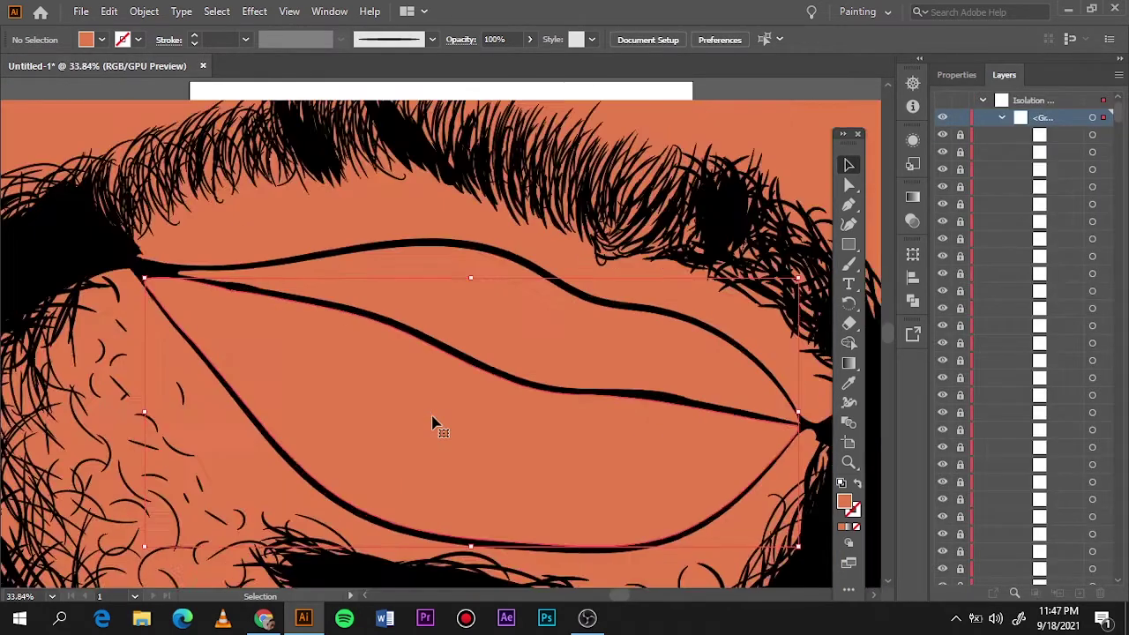
pyautogui.scroll(3, 432, 424)
pyautogui.scroll(2, 432, 423)
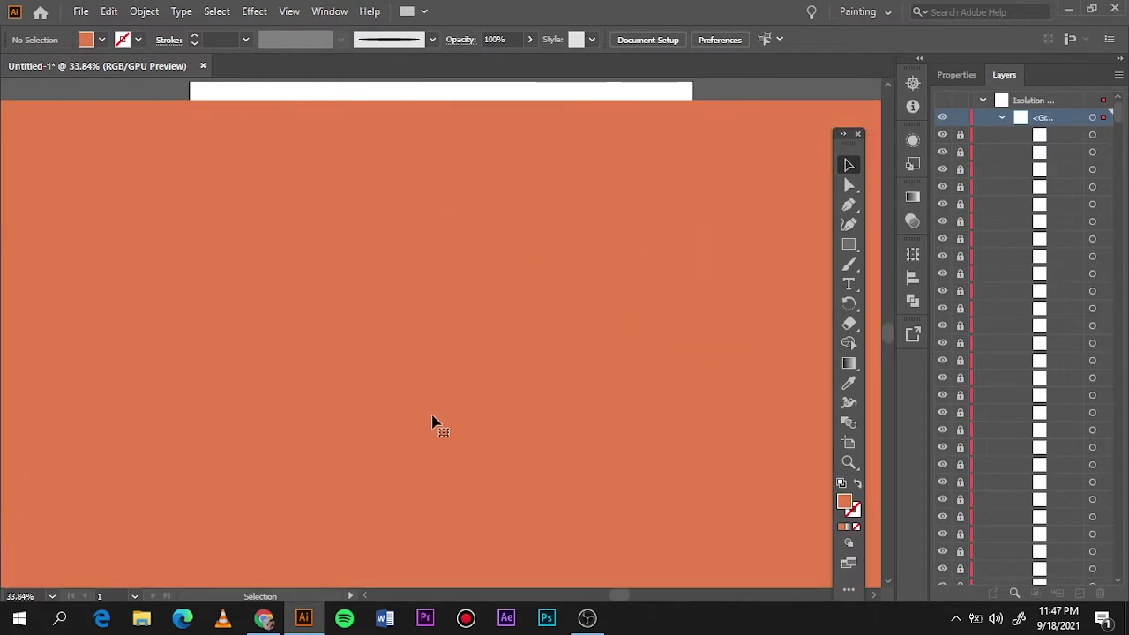
pyautogui.hotkey('ctrl', '0')
pyautogui.scroll(2, 441, 416)
pyautogui.click(441, 415)
pyautogui.scroll(2, 605, 436)
pyautogui.scroll(2, 620, 296)
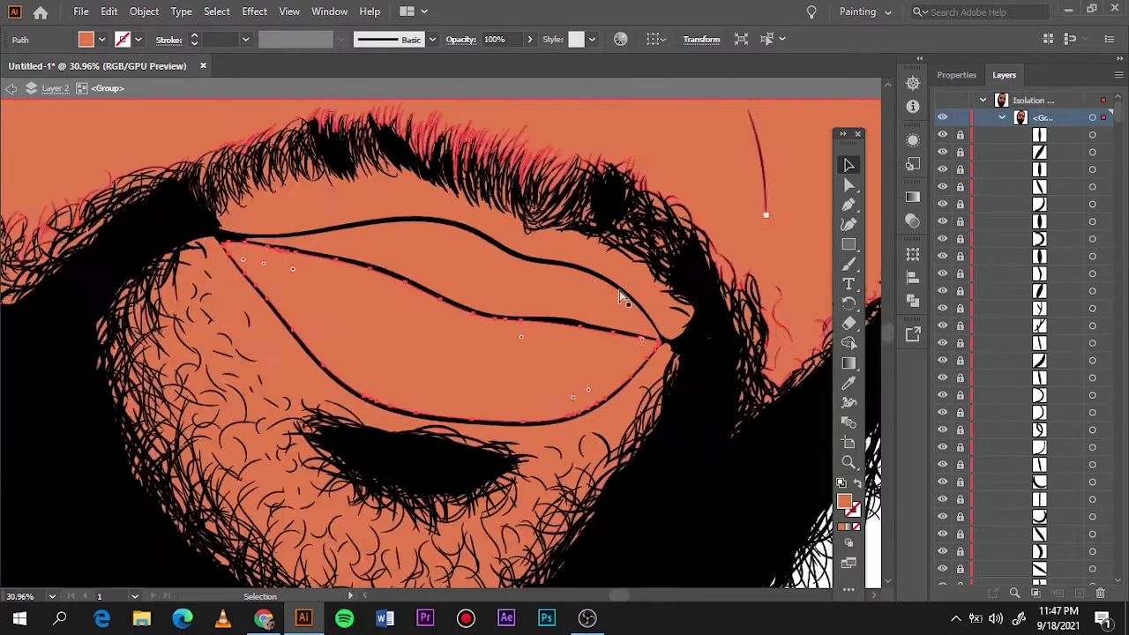
pyautogui.scroll(5, 620, 296)
pyautogui.scroll(-2, 530, 309)
pyautogui.doubleClick(844, 502)
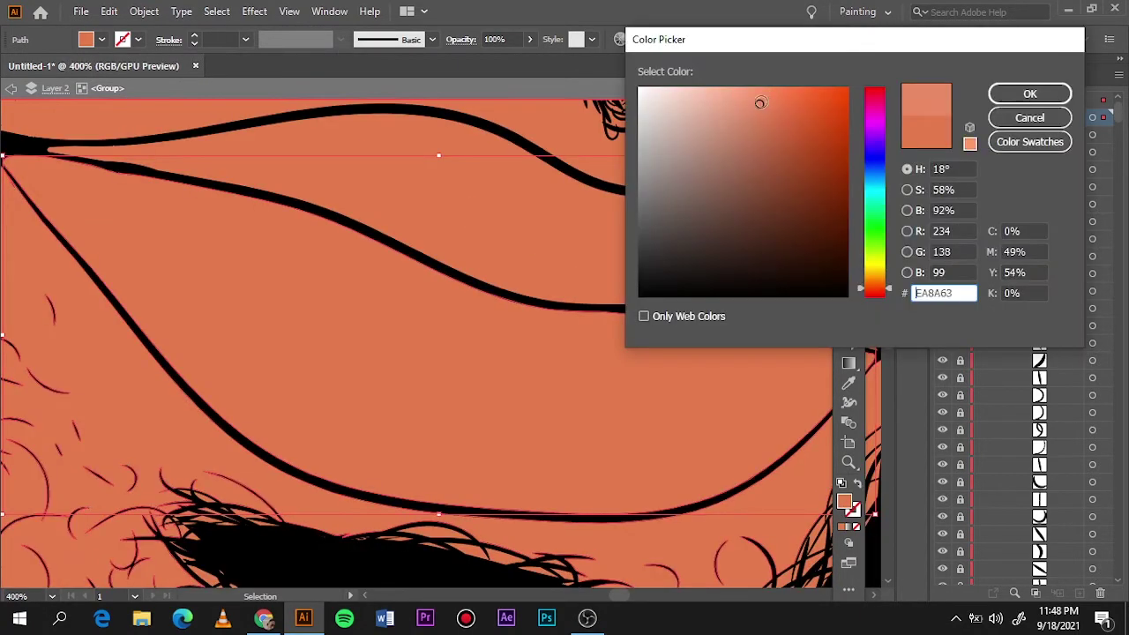
pyautogui.click(754, 103)
pyautogui.click(1030, 94)
# Step: Give the upper lip the darker red C1503A
pyautogui.doubleClick(844, 502)
pyautogui.click(785, 138)
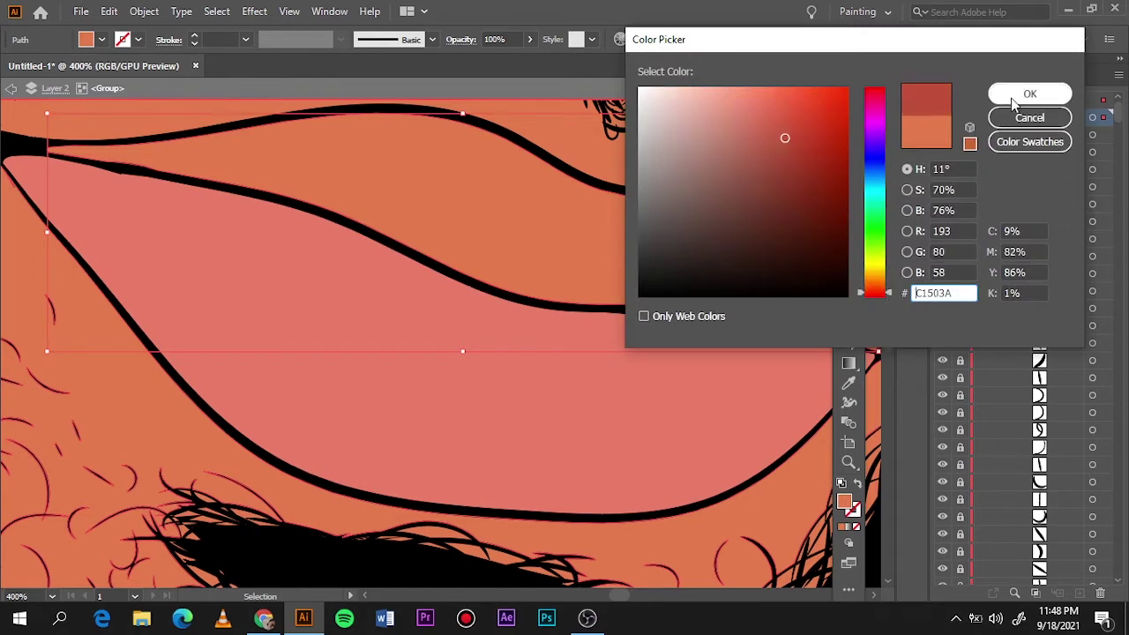
pyautogui.click(1023, 93)
pyautogui.hotkey('ctrl', '0')
pyautogui.click(688, 353)
pyautogui.scroll(3, 450, 358)
# Step: Fill the nostrils light grey inside the nose group
pyautogui.click(448, 366)
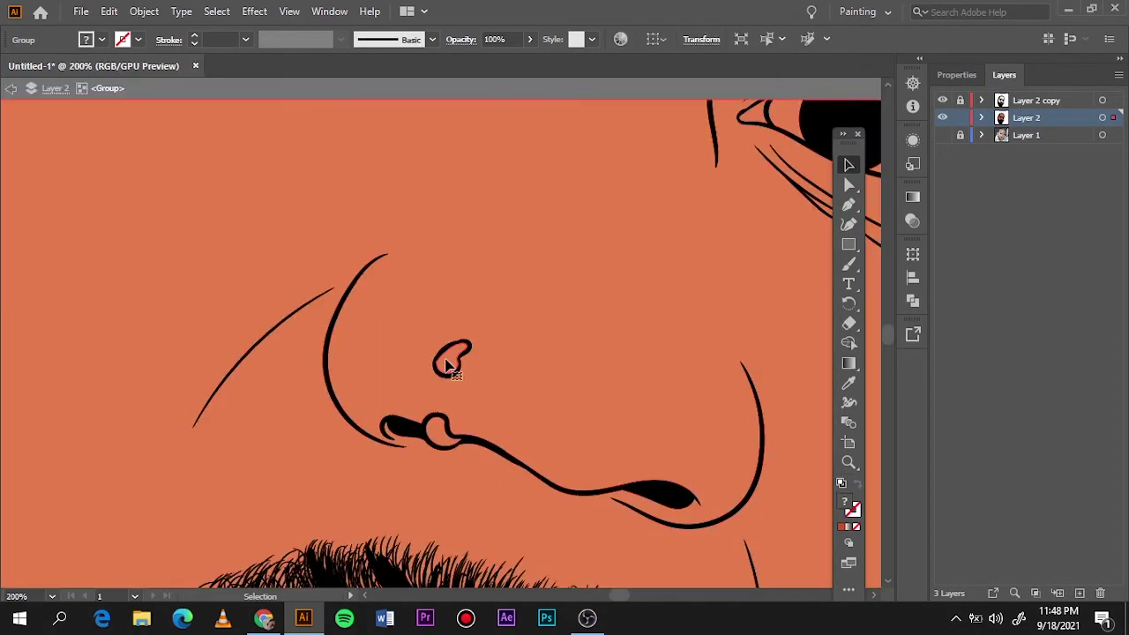
pyautogui.doubleClick(447, 366)
pyautogui.keyDown('shift'); pyautogui.click(438, 430); pyautogui.keyUp('shift')
pyautogui.doubleClick(844, 502)
pyautogui.click(829, 118)
pyautogui.click(1027, 93)
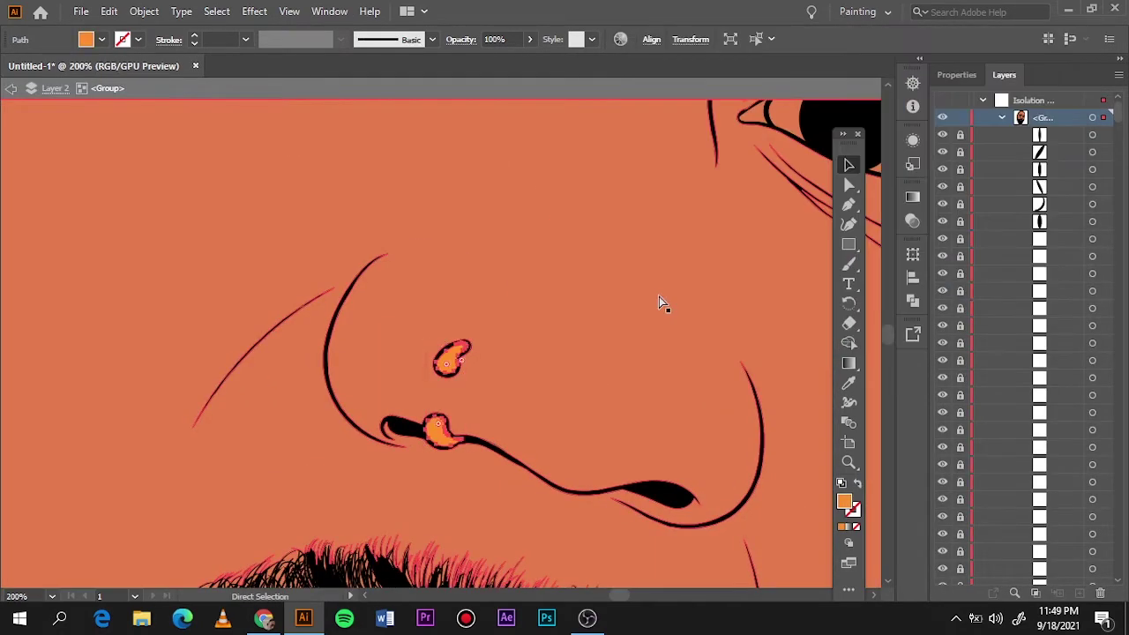
pyautogui.hscroll(5, 659, 296)
pyautogui.scroll(2, 659, 297)
pyautogui.doubleClick(845, 502)
pyautogui.click(648, 190)
pyautogui.click(1027, 94)
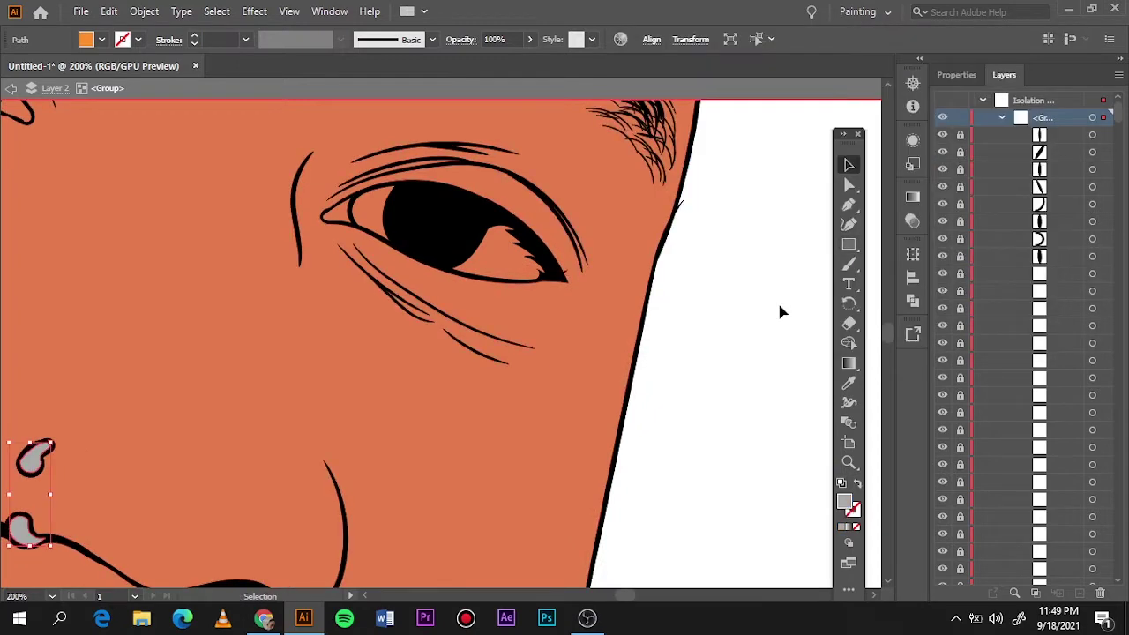
# Step: Fill the eye white with white and the inner eye corner with red
pyautogui.click(378, 227)
pyautogui.doubleClick(844, 502)
pyautogui.click(1026, 93)
pyautogui.click(336, 211)
pyautogui.doubleClick(844, 502)
pyautogui.click(1027, 93)
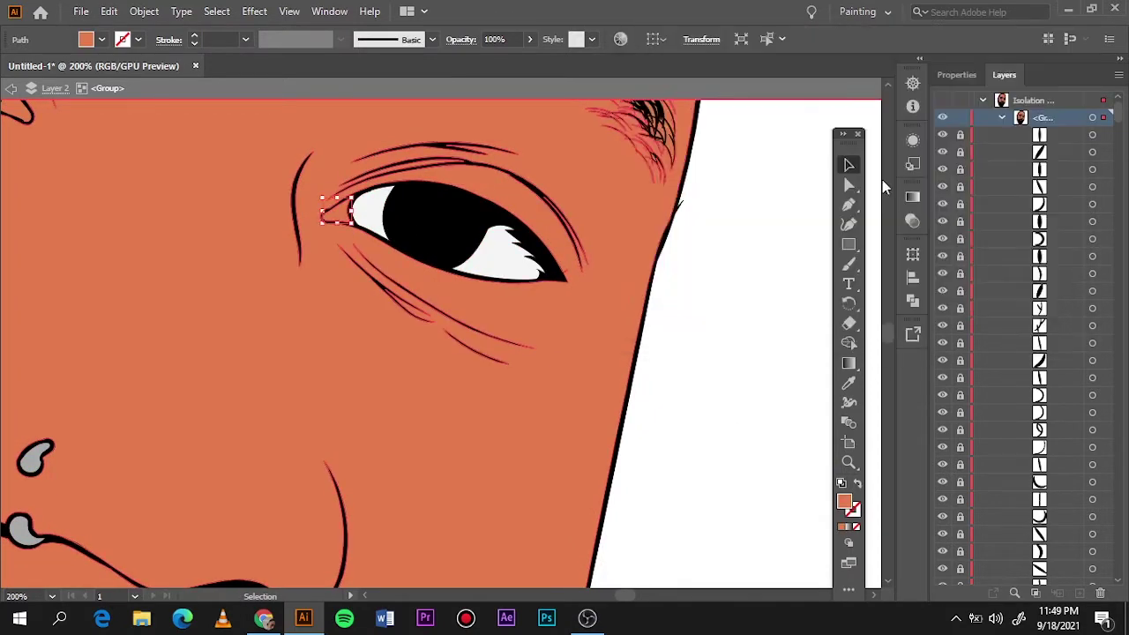
# Step: Copy the white and red fills onto the other eye and its corner with the Eyedropper
pyautogui.hscroll(-3, 706, 353)
pyautogui.hscroll(-4, 706, 353)
pyautogui.scroll(2, 705, 353)
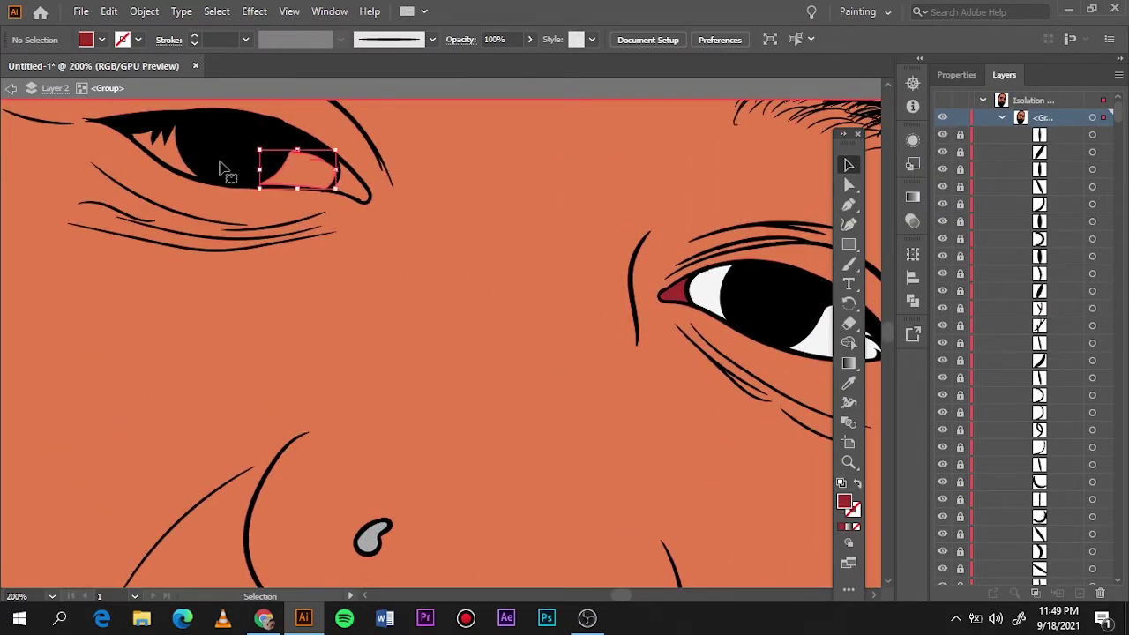
pyautogui.click(713, 289)
pyautogui.click(671, 293)
pyautogui.hotkey('ctrl', '0')
pyautogui.scroll(2, 726, 341)
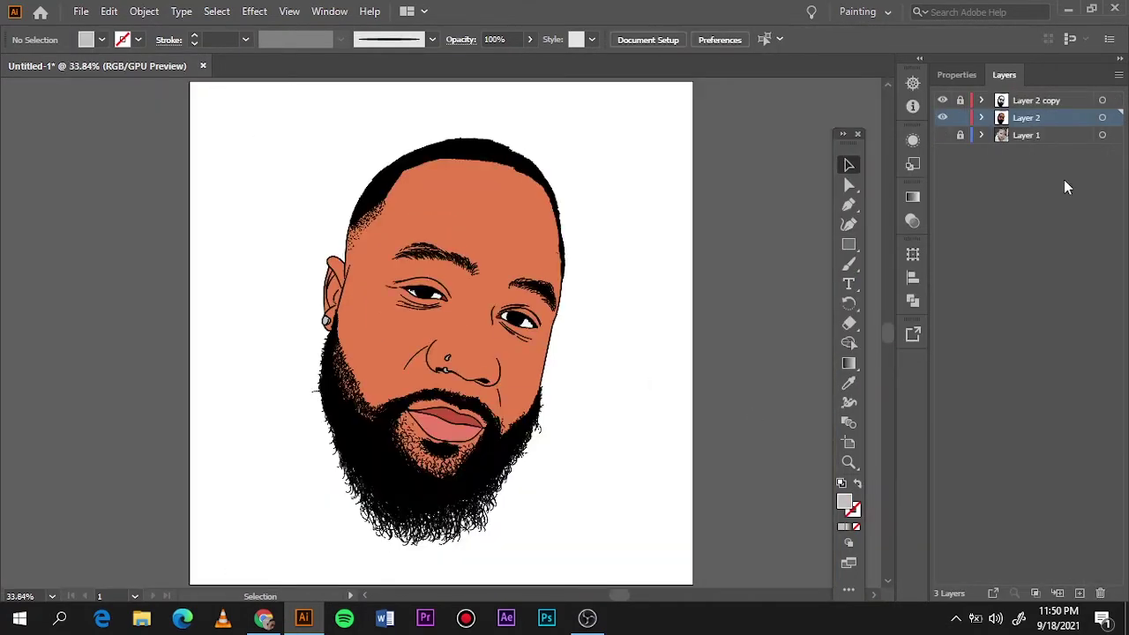
# Step: Duplicate the face layer and select the forehead and beard anchor points on the copy
pyautogui.click(1118, 74)
pyautogui.click(946, 140)
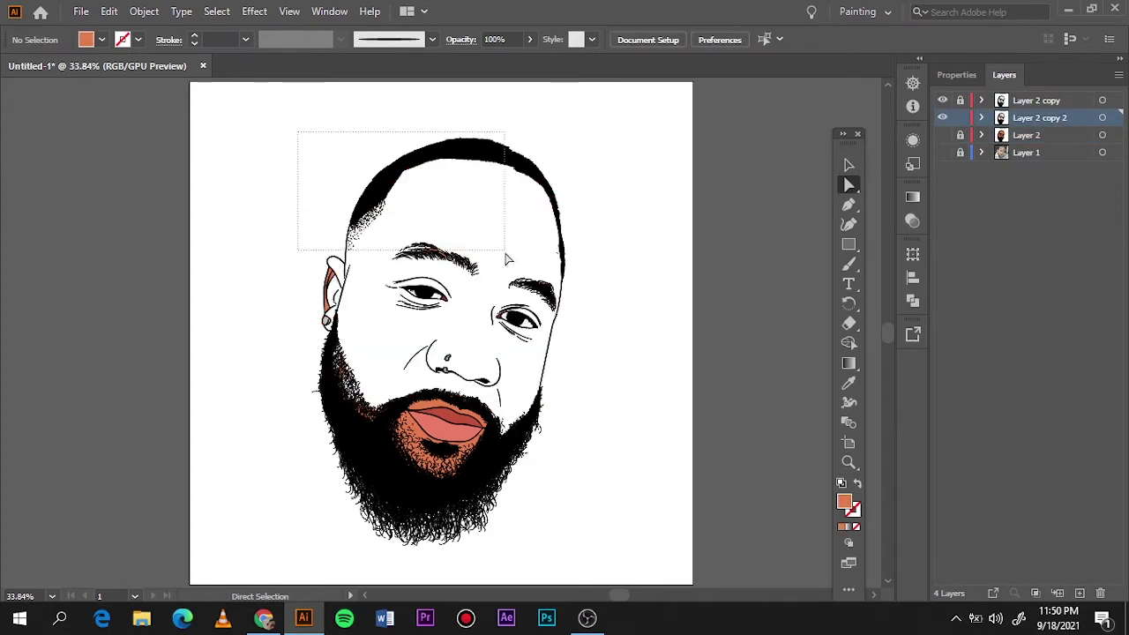
pyautogui.moveTo(297, 131); pyautogui.dragTo(504, 256)
pyautogui.hotkey('ctrl', '=')
pyautogui.hotkey('ctrl', '=')
pyautogui.hotkey('ctrl', '=')
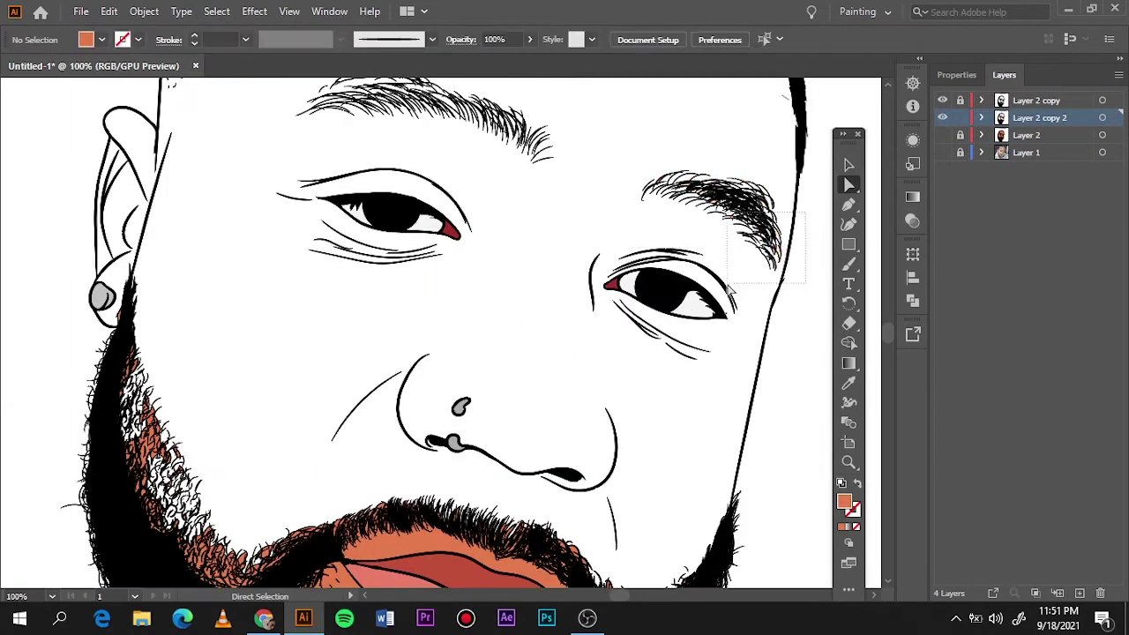
pyautogui.scroll(-5, 557, 362)
pyautogui.moveTo(244, 429); pyautogui.dragTo(337, 236)
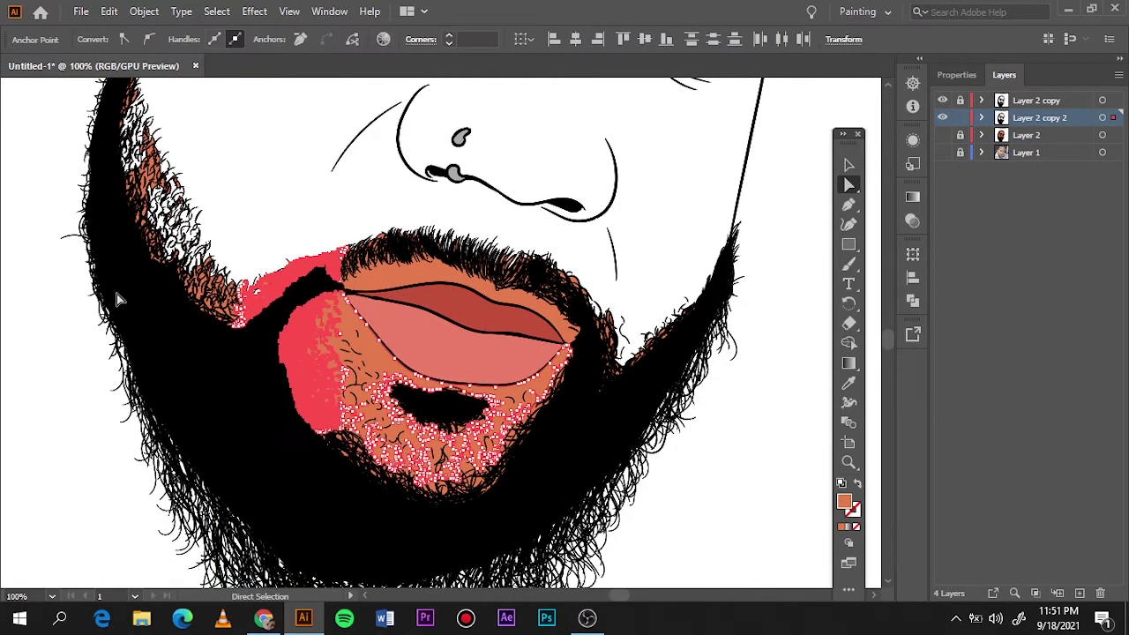
pyautogui.click(377, 370)
pyautogui.hotkey('ctrl', '=')
pyautogui.hotkey('ctrl', '=')
pyautogui.hotkey('ctrl', '=')
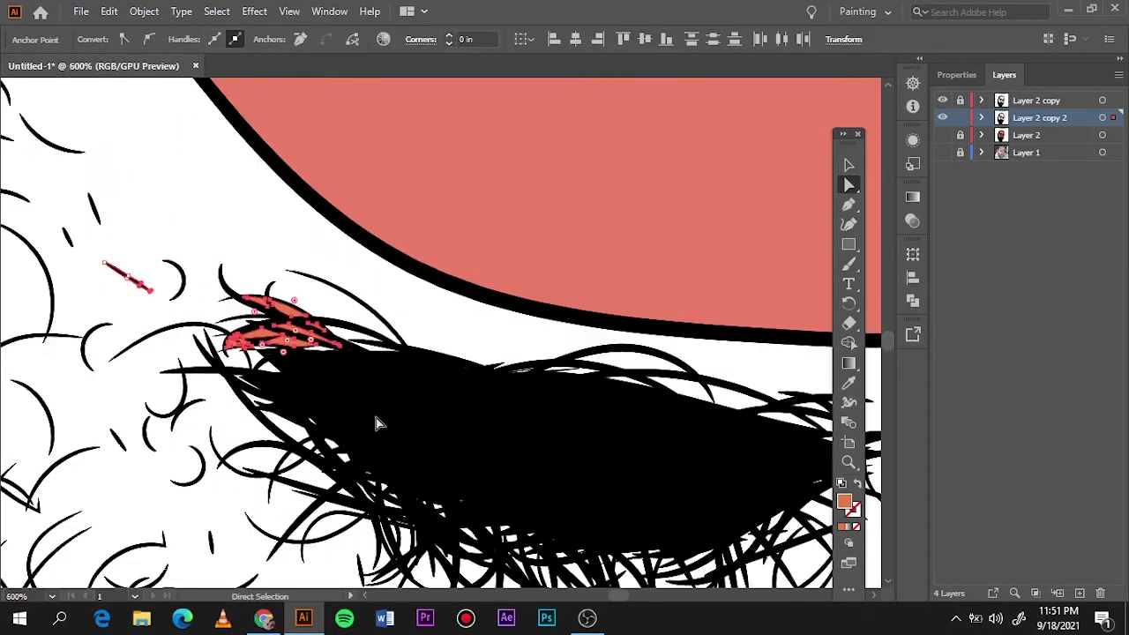
# Step: Select the beard anchors below the lips and the mustache anchors, then deselect them
pyautogui.hotkey('ctrl', '-')
pyautogui.moveTo(713, 256); pyautogui.dragTo(617, 361)
pyautogui.hotkey('ctrl', '-')
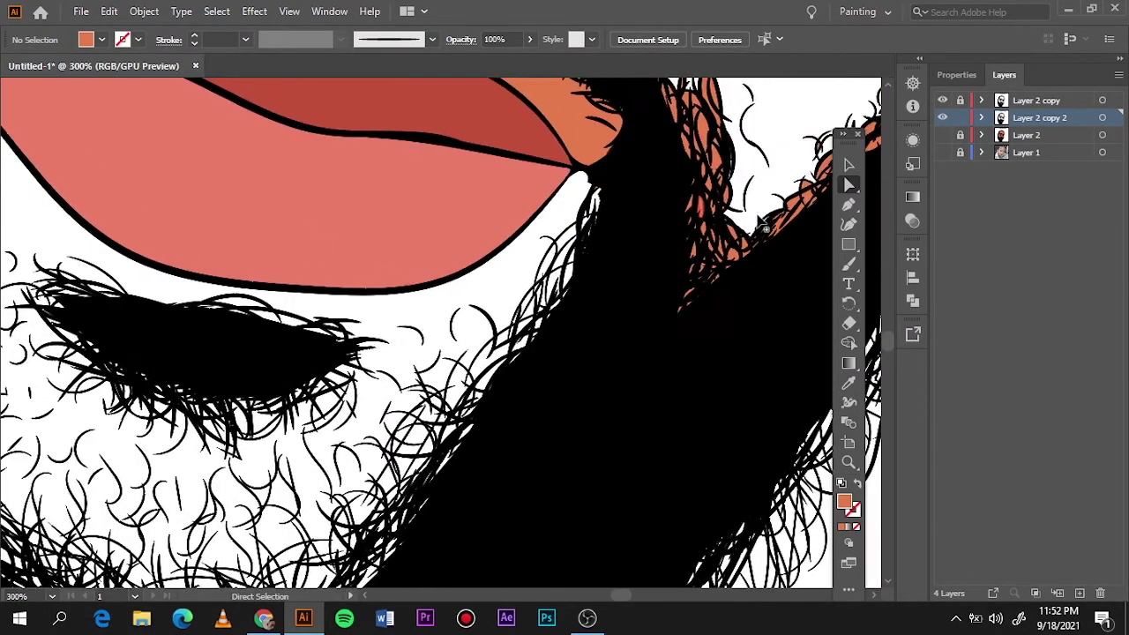
pyautogui.hotkey('ctrl', '-')
pyautogui.hotkey('ctrl', '-')
pyautogui.scroll(5, 191, 545)
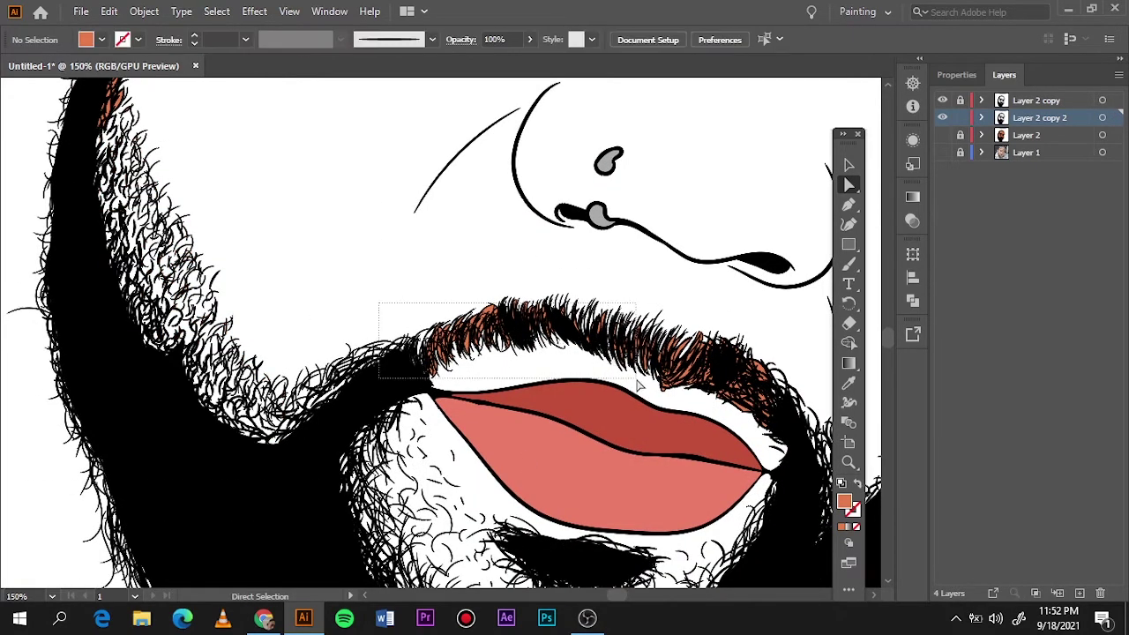
pyautogui.moveTo(400, 307); pyautogui.dragTo(668, 353)
pyautogui.hscroll(5, 617, 353)
pyautogui.moveTo(433, 326); pyautogui.dragTo(534, 423)
pyautogui.hotkey('ctrl', 'shift', 'a')
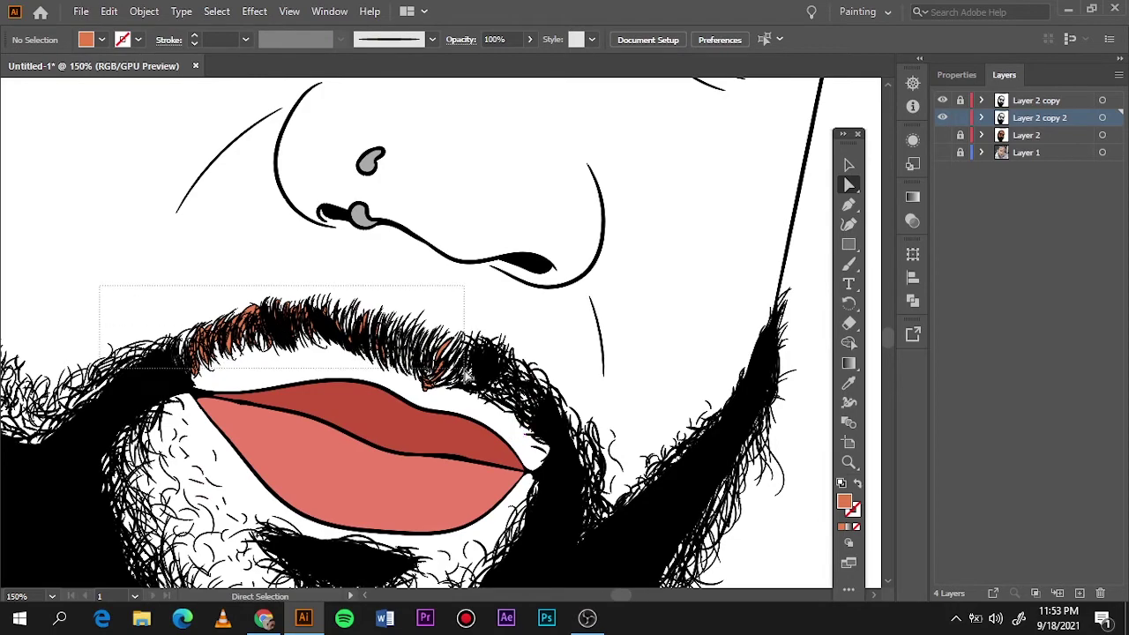
# Step: Inspect the nose and beard up close, fit the artboard, and add Layer 5 for shading
pyautogui.hotkey('ctrl', '0')
pyautogui.hotkey('ctrl', '+')
pyautogui.hotkey('ctrl', '+')
pyautogui.hotkey('ctrl', '+')
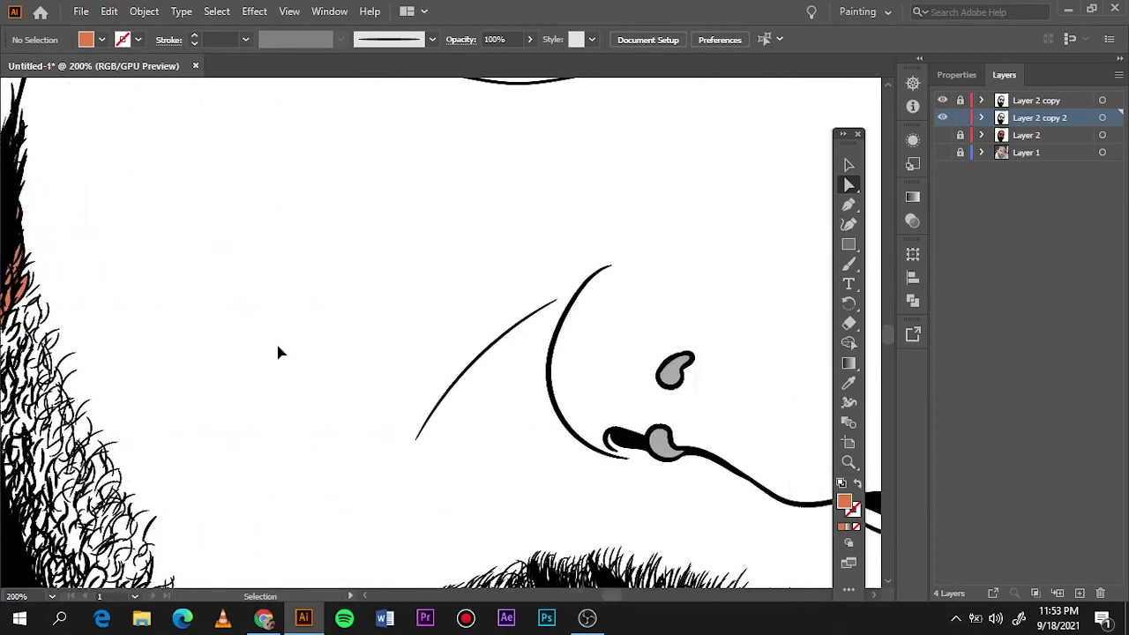
pyautogui.scroll(-5, 281, 353)
pyautogui.scroll(10, 280, 353)
pyautogui.hscroll(-2, 281, 353)
pyautogui.hscroll(-5, 607, 596)
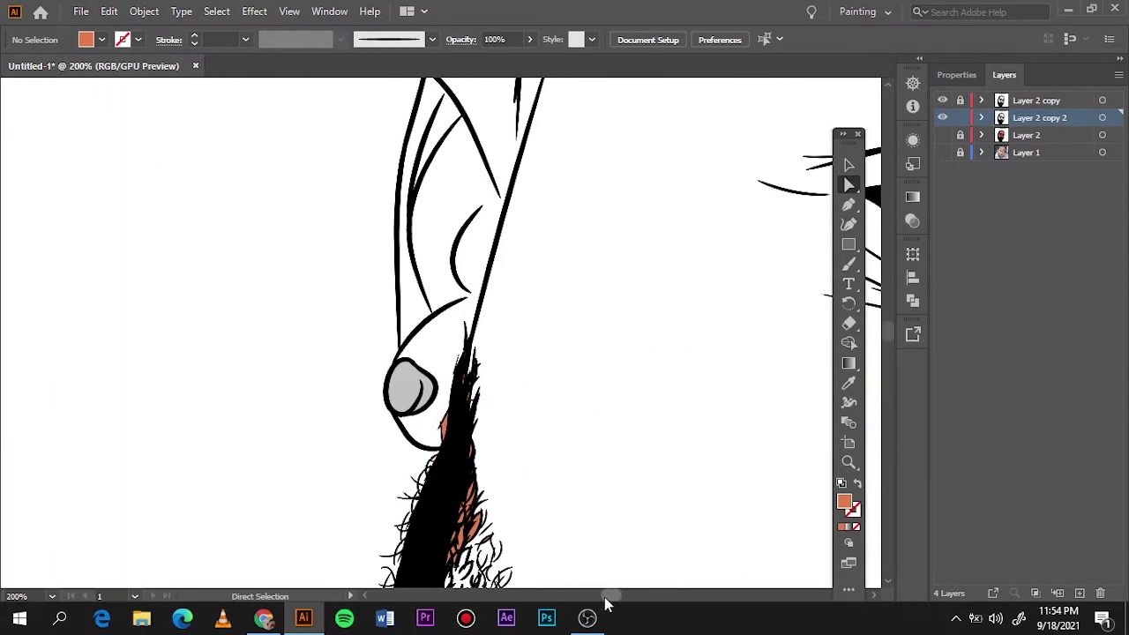
pyautogui.scroll(-3, 607, 353)
pyautogui.click(454, 353)
pyautogui.moveTo(556, 164); pyautogui.dragTo(401, 388)
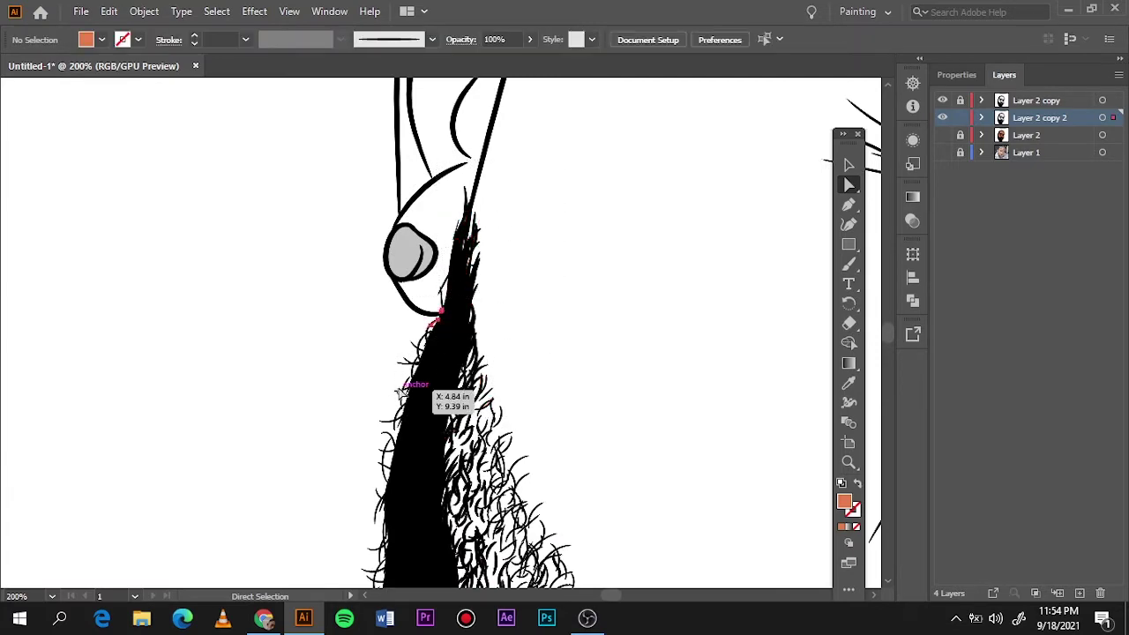
pyautogui.hotkey('ctrl', '0')
pyautogui.hotkey('ctrl', 'l')
# Step: Toggle the reference photo and skin fill layers' visibility while zooming in on the face
pyautogui.click(942, 169)
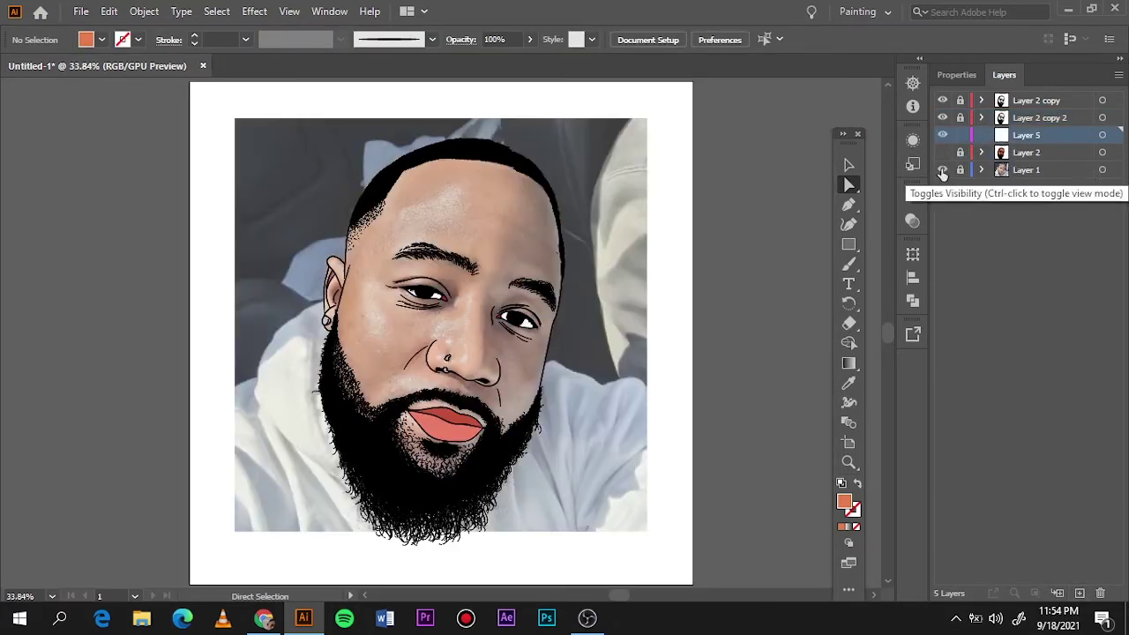
pyautogui.click(942, 135)
pyautogui.click(942, 135)
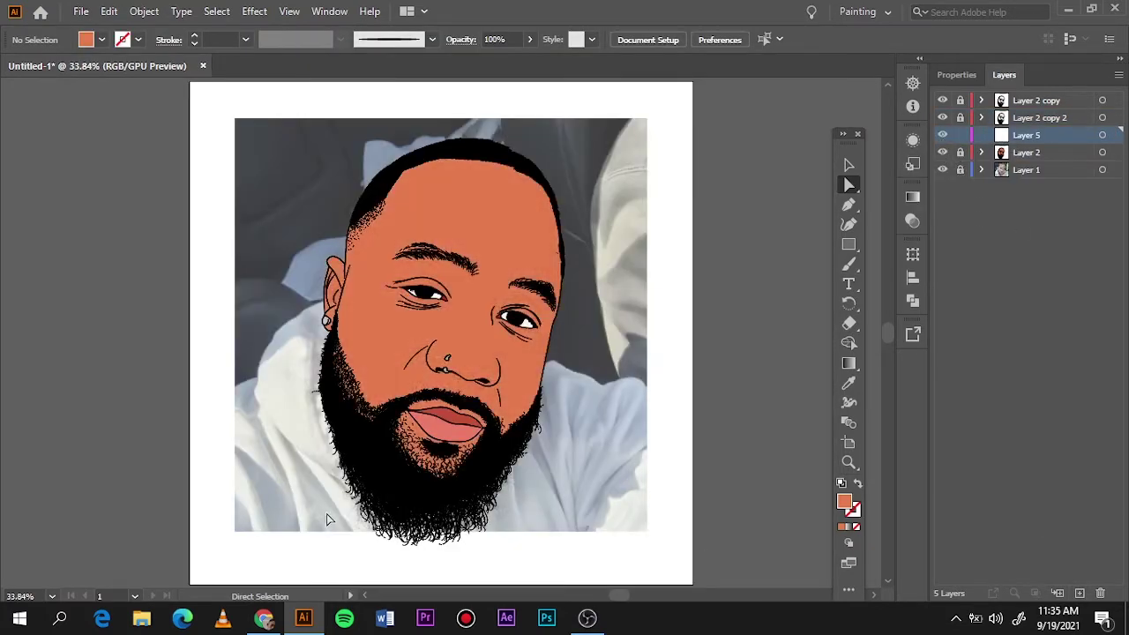
pyautogui.hotkey('ctrl', '+')
pyautogui.hotkey('ctrl', '+')
pyautogui.click(942, 169)
pyautogui.hotkey('ctrl', '+')
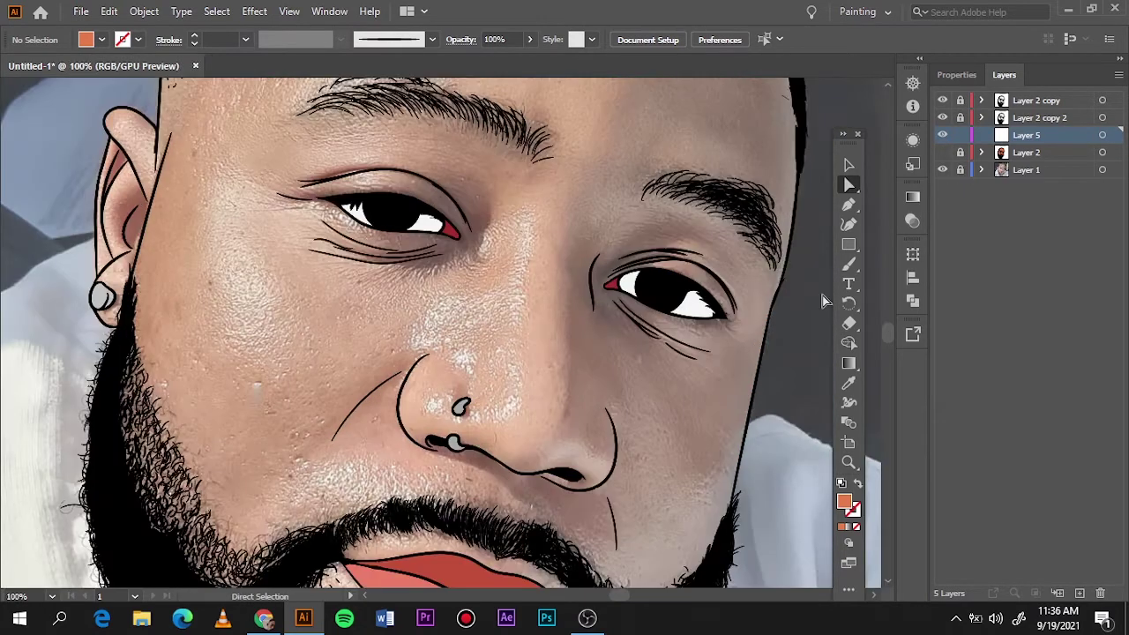
pyautogui.moveTo(847, 134); pyautogui.dragTo(851, 95)
# Step: Set the fill colour to #C4573D and show the skin fill layer again
pyautogui.doubleClick(847, 463)
pyautogui.click(781, 132)
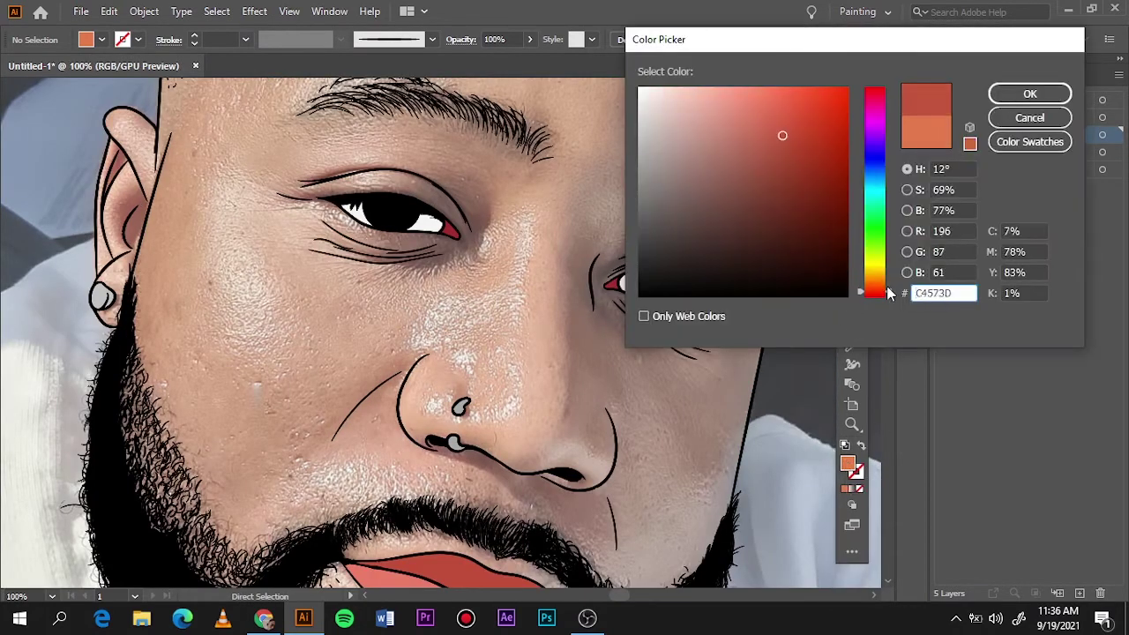
pyautogui.click(1028, 94)
pyautogui.click(942, 151)
# Step: With the Pencil tool, draw a shadow shape on the cheek beside the nose
pyautogui.press('n')
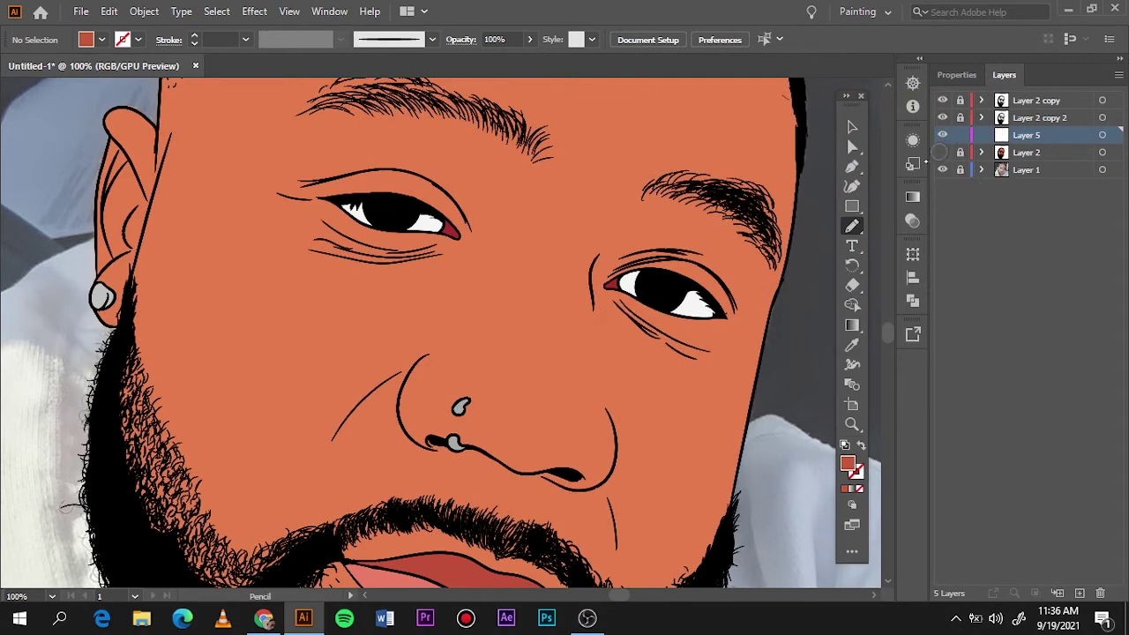
pyautogui.click(942, 152)
pyautogui.moveTo(575, 236); pyautogui.dragTo(582, 307)
pyautogui.moveTo(583, 448); pyautogui.dragTo(600, 335)
pyautogui.hotkey('ctrl', '0')
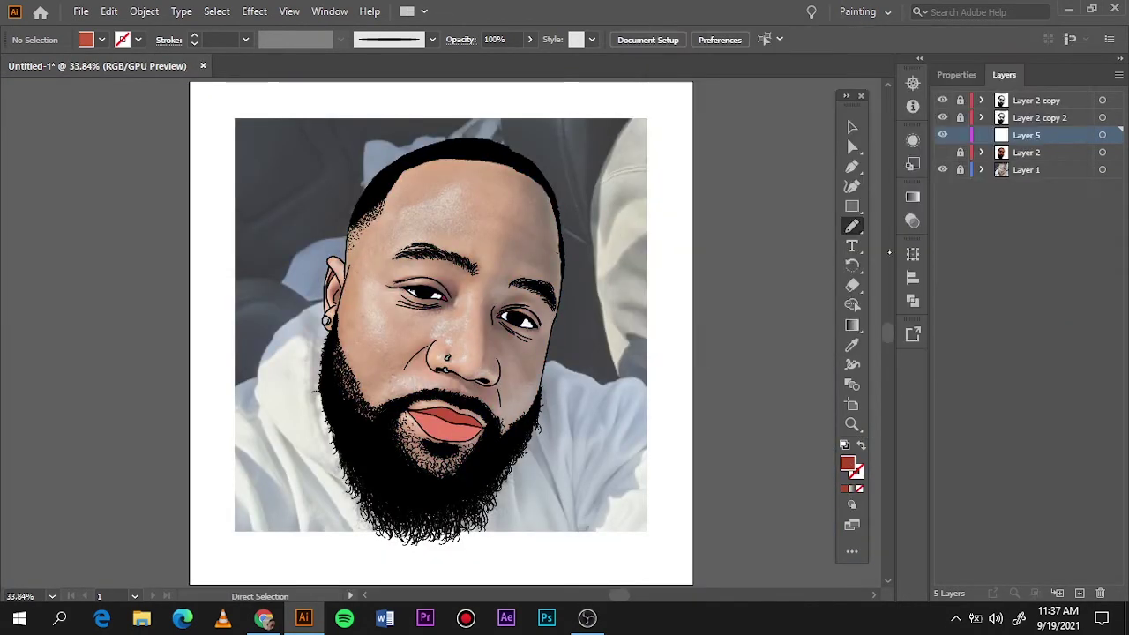
# Step: Draw the upper-right forehead shadow, then shade along the nose and eyelid
pyautogui.scroll(1, 521, 300)
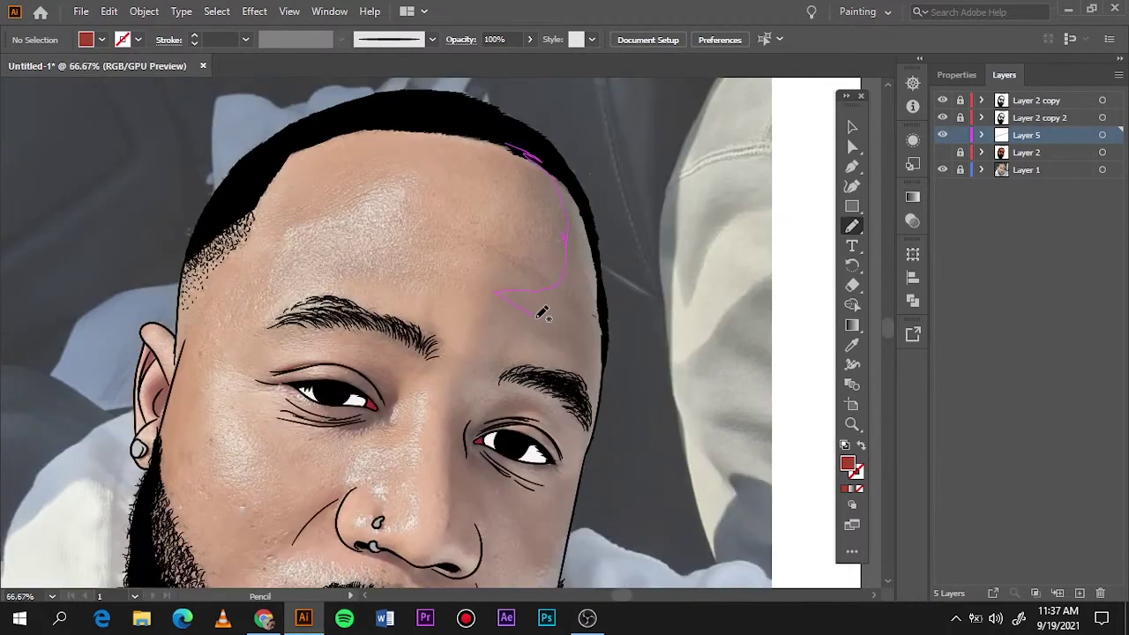
pyautogui.moveTo(539, 313)
pyautogui.mouseDown()
pyautogui.moveTo(552, 328)
pyautogui.moveTo(465, 367)
pyautogui.mouseUp()
pyautogui.hotkey('ctrl', 'z')
pyautogui.moveTo(496, 284); pyautogui.dragTo(511, 265)
pyautogui.moveTo(603, 225); pyautogui.dragTo(542, 278)
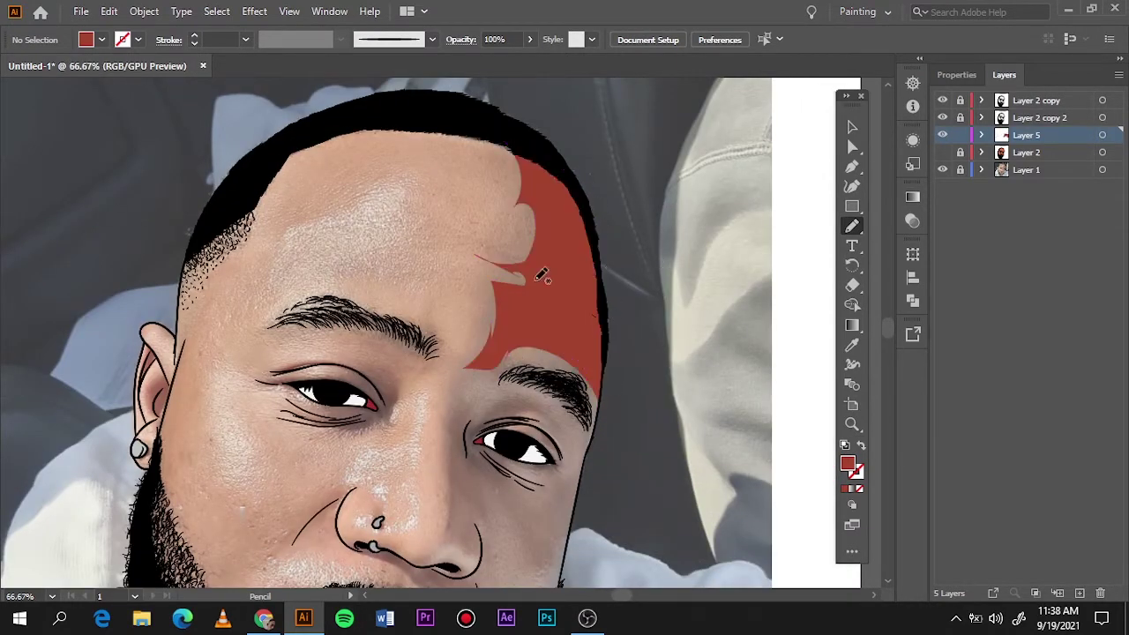
pyautogui.hotkey('ctrl', '=')
pyautogui.hotkey('ctrl', 'z')
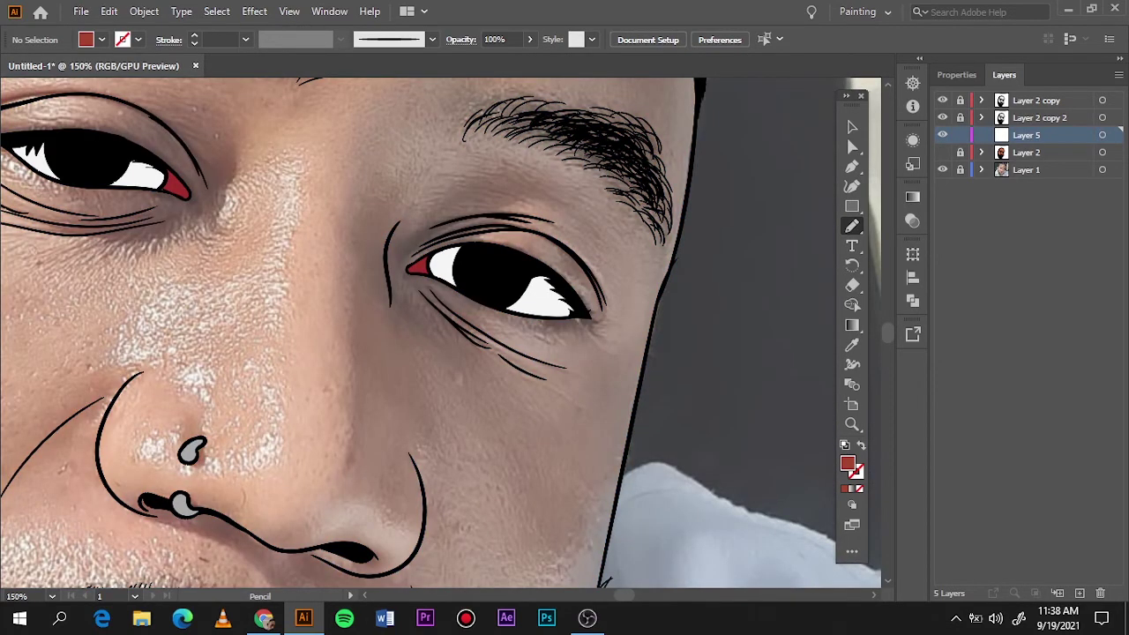
pyautogui.moveTo(464, 230)
pyautogui.mouseDown()
pyautogui.moveTo(415, 231)
pyautogui.moveTo(432, 256)
pyautogui.mouseUp()
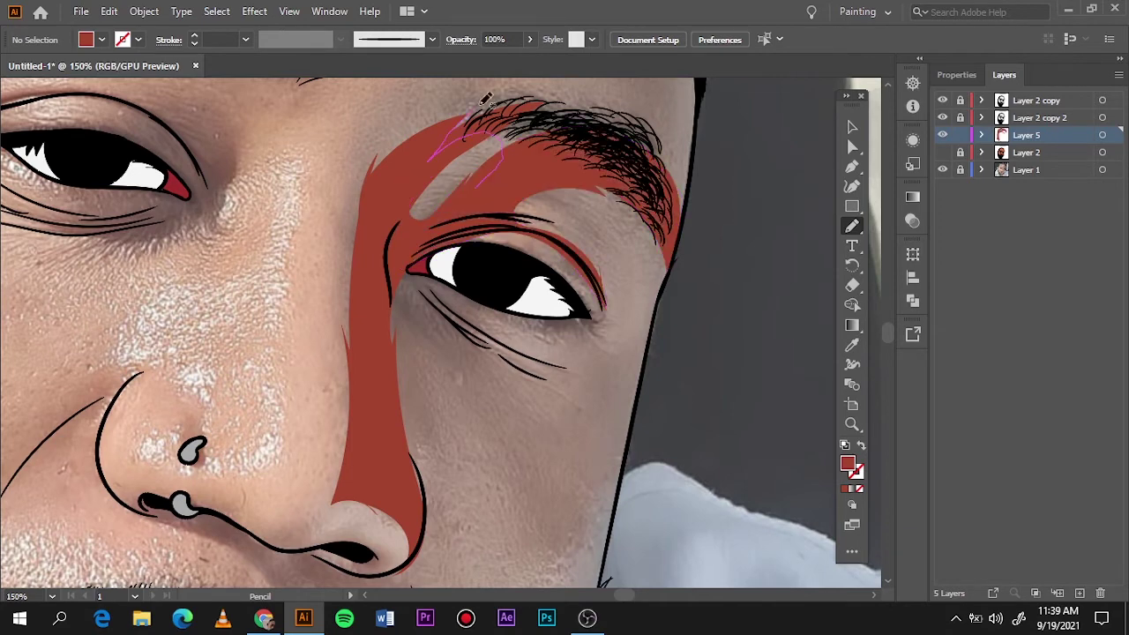
# Step: Redraw a combined forehead and brow shadow, undoing the oversized attempts
pyautogui.scroll(5, 434, 259)
pyautogui.hotkey('ctrl', '-')
pyautogui.moveTo(428, 501); pyautogui.dragTo(477, 346)
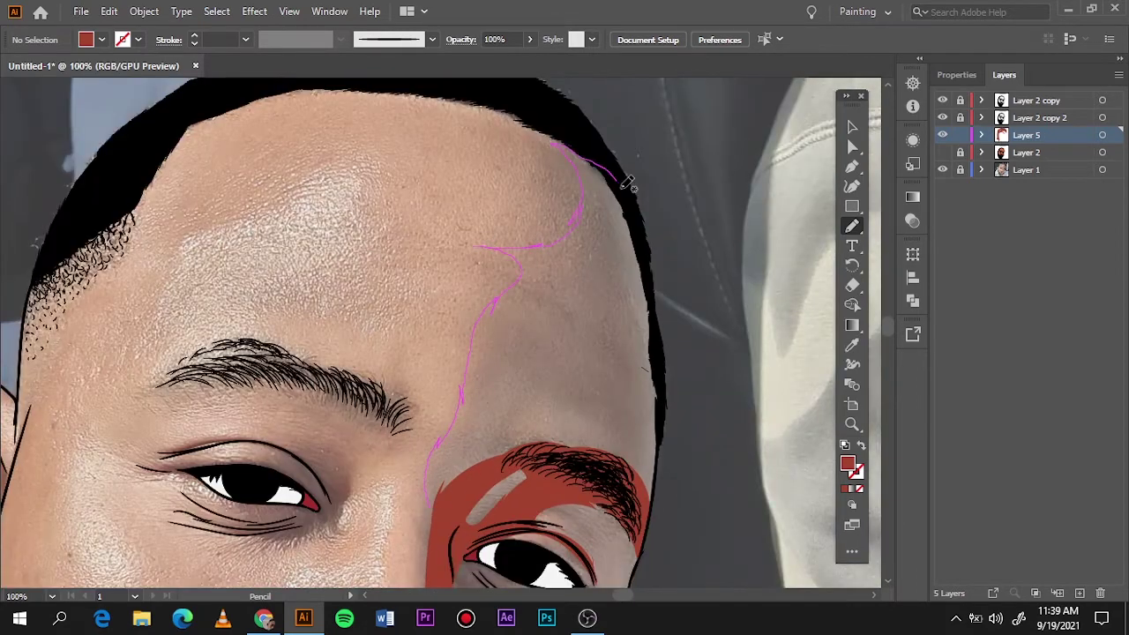
pyautogui.moveTo(435, 524); pyautogui.dragTo(432, 526)
pyautogui.hotkey('ctrl', 'z')
pyautogui.moveTo(476, 484); pyautogui.dragTo(578, 412)
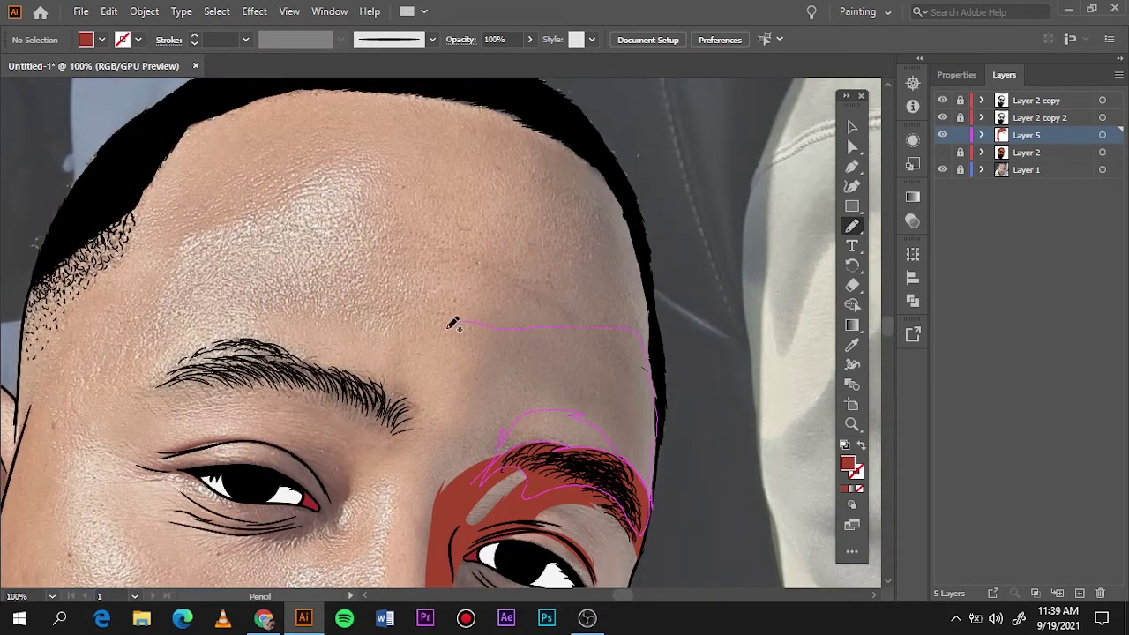
pyautogui.moveTo(453, 323); pyautogui.dragTo(438, 562)
pyautogui.hotkey('ctrl', 'z')
pyautogui.moveTo(503, 441); pyautogui.dragTo(604, 422)
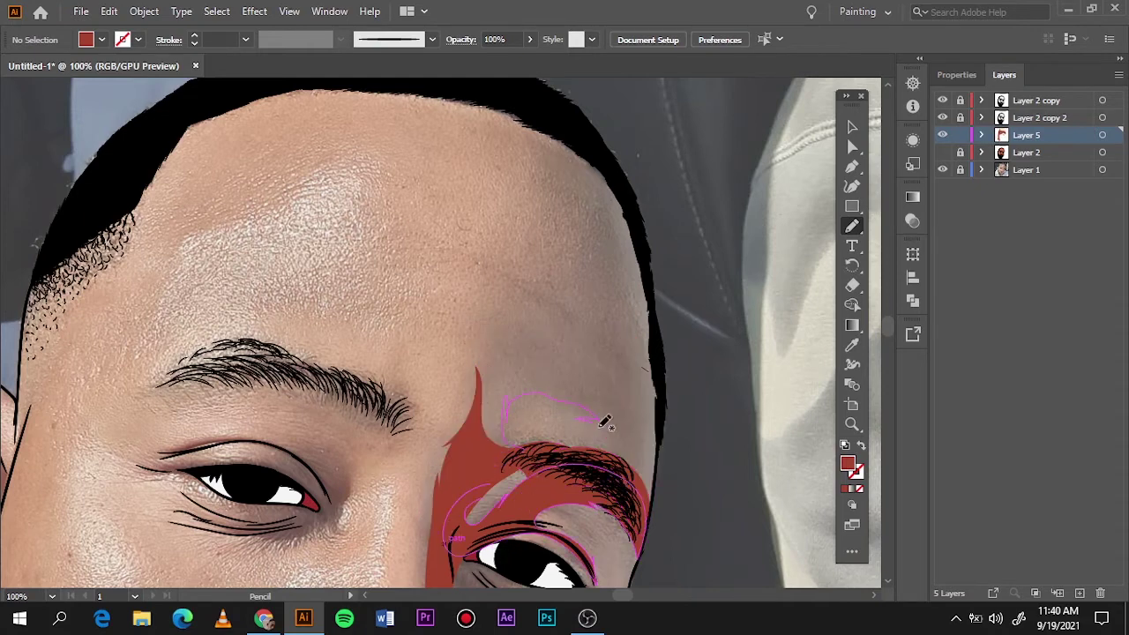
pyautogui.moveTo(482, 355); pyautogui.dragTo(477, 369)
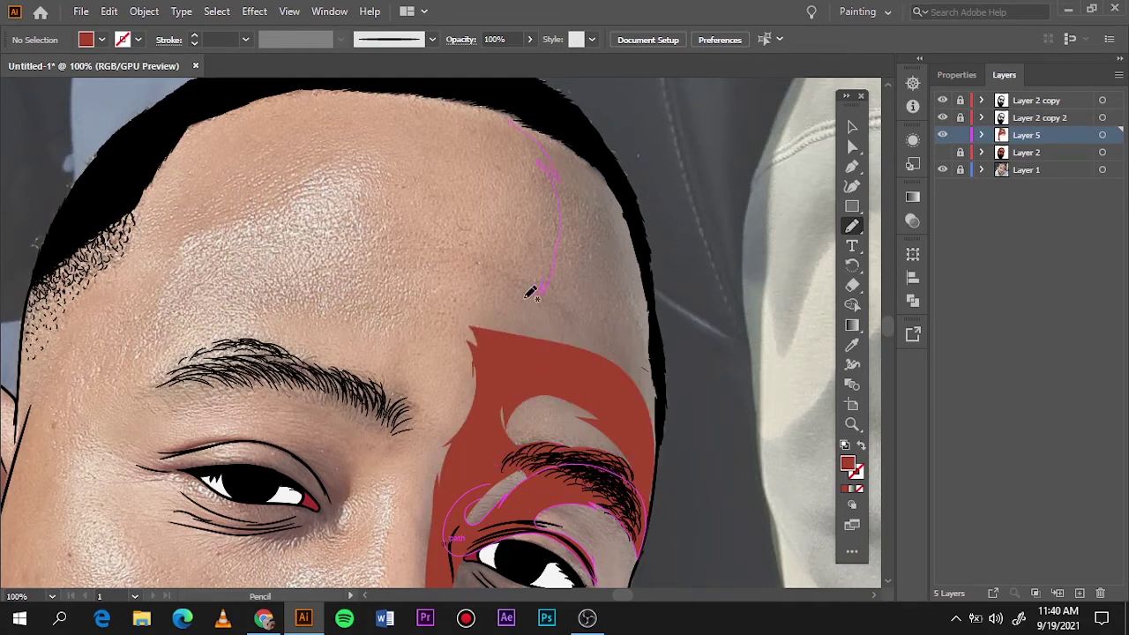
# Step: Extend the shadow up the forehead edge and down the right side of the nose
pyautogui.moveTo(654, 512); pyautogui.dragTo(642, 355)
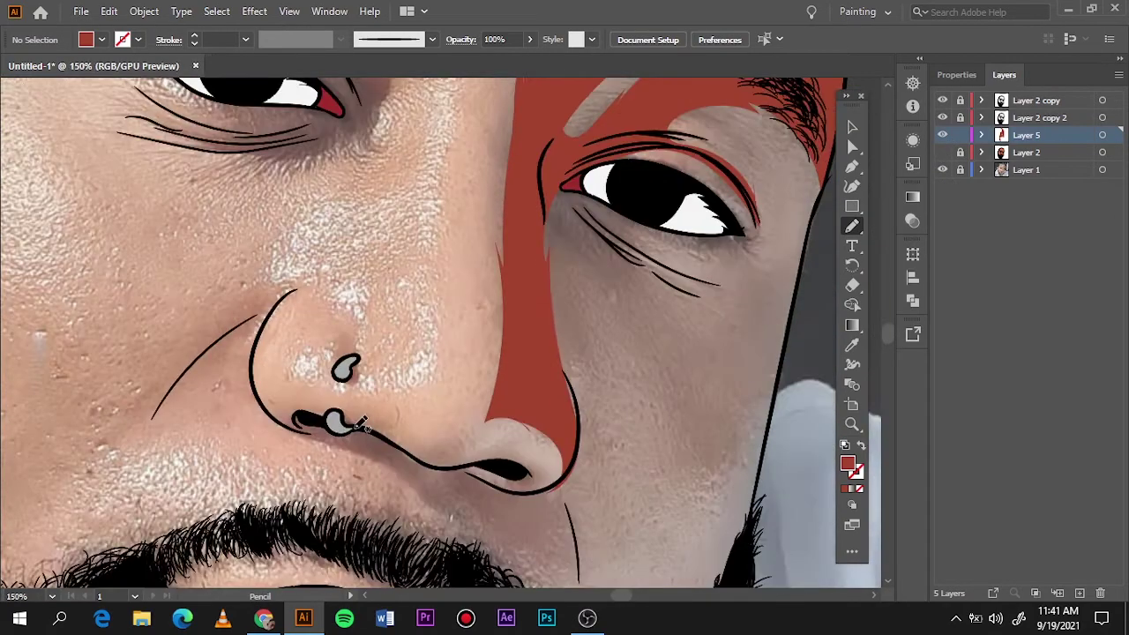
pyautogui.moveTo(569, 373); pyautogui.dragTo(527, 358)
pyautogui.hotkey('ctrl', '0')
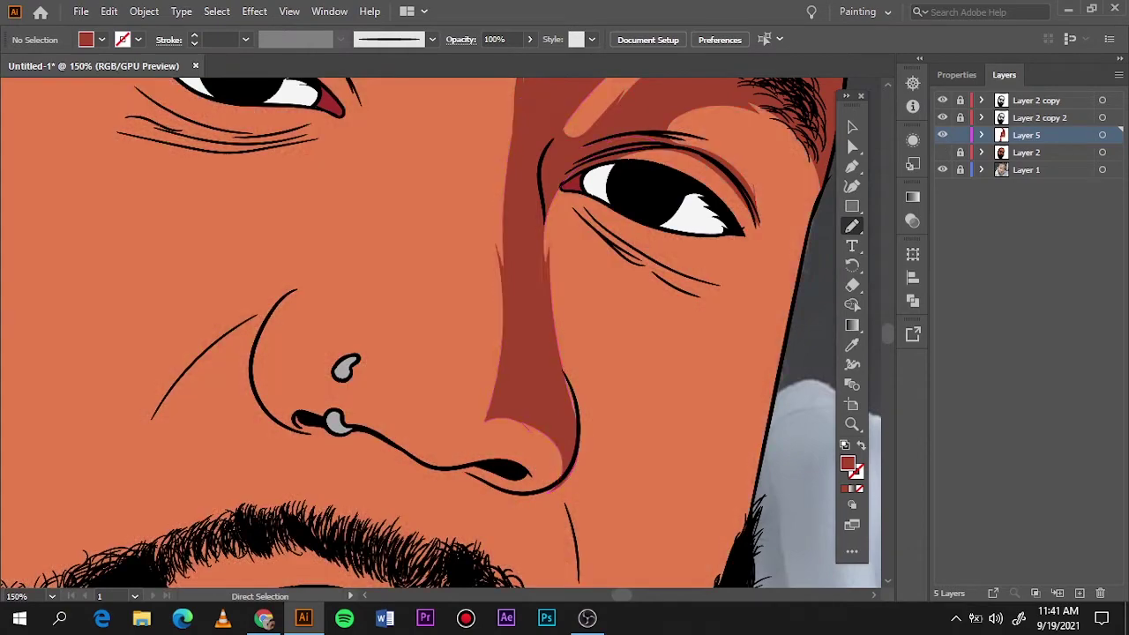
pyautogui.moveTo(552, 265); pyautogui.dragTo(517, 302)
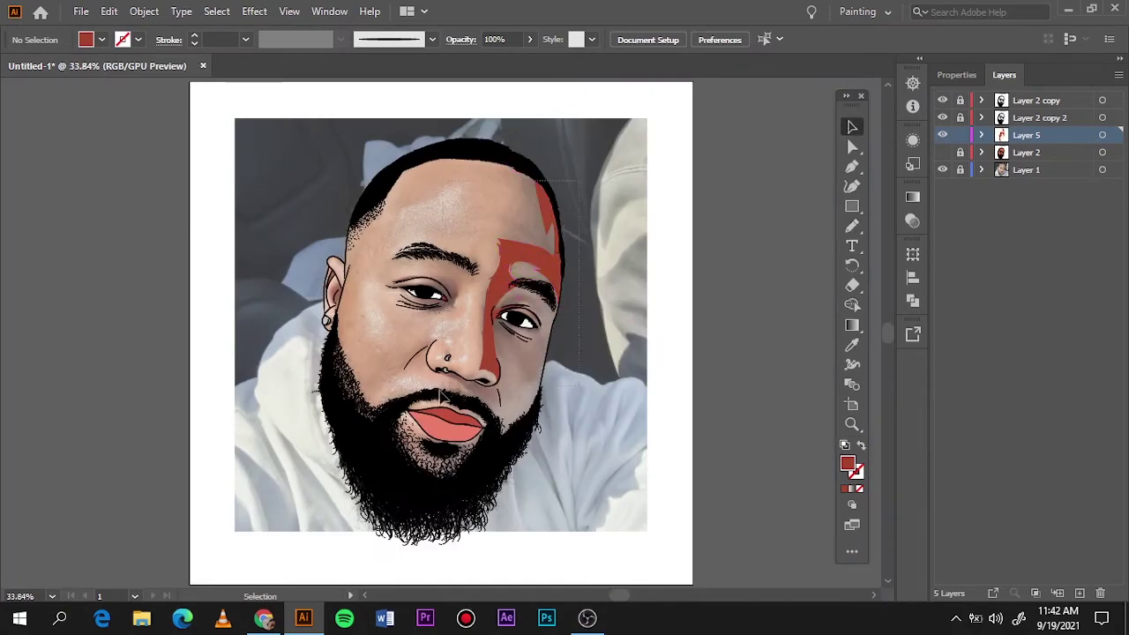
# Step: Delete the forehead shadow shape and return to the Pencil tool
pyautogui.hotkey('ctrl', 'z')
pyautogui.press('n')
pyautogui.hotkey('ctrl', 'z')
pyautogui.keyDown('alt'); pyautogui.scroll(4, 422, 312); pyautogui.keyUp('alt')
pyautogui.scroll(1, 369, 397)
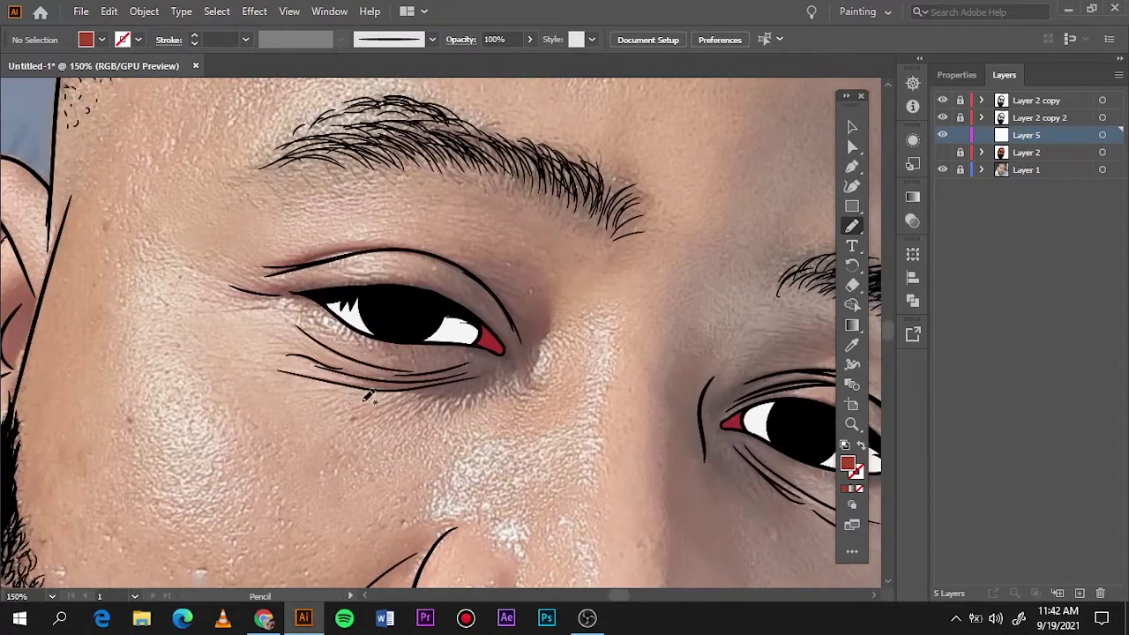
# Step: Shade around the left eye from the inner corner along the lower lid to the outer corner
pyautogui.moveTo(545, 386); pyautogui.dragTo(547, 388)
pyautogui.hotkey('ctrl', 'z')
pyautogui.moveTo(472, 247); pyautogui.dragTo(540, 394)
pyautogui.moveTo(438, 287); pyautogui.dragTo(500, 270)
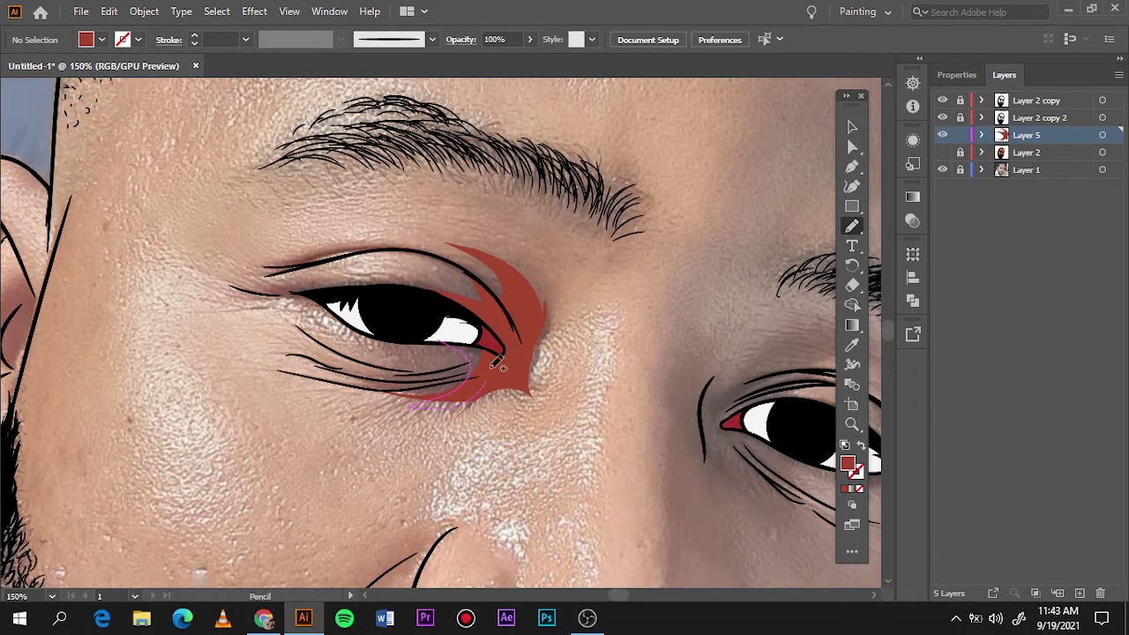
pyautogui.moveTo(439, 332); pyautogui.dragTo(353, 342)
pyautogui.moveTo(248, 288); pyautogui.dragTo(291, 275)
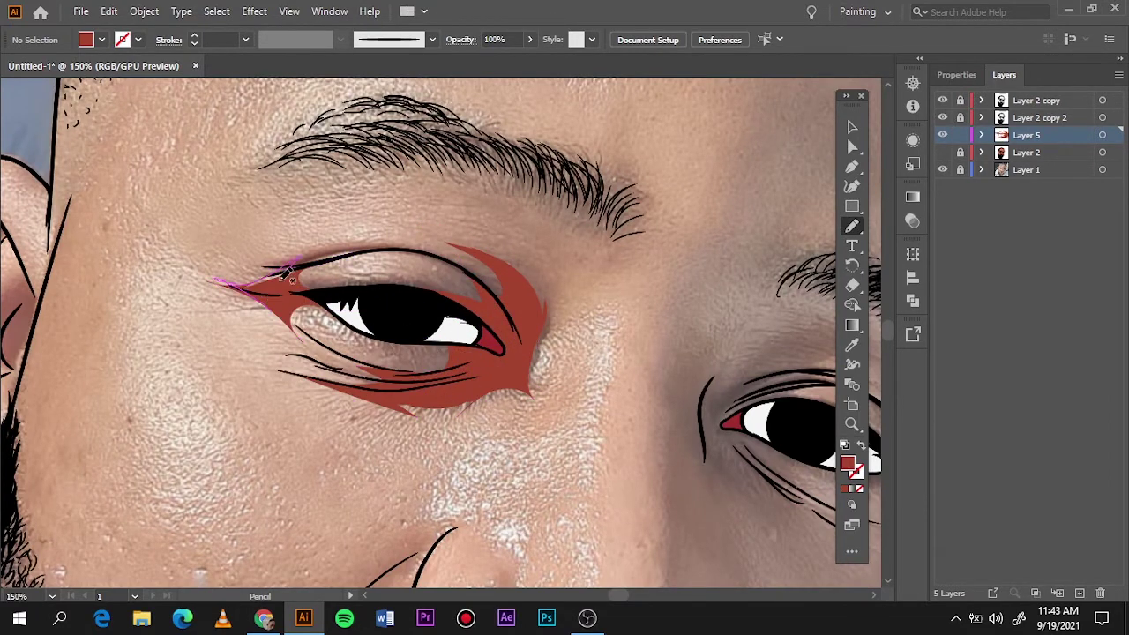
pyautogui.hotkey('ctrl', '0')
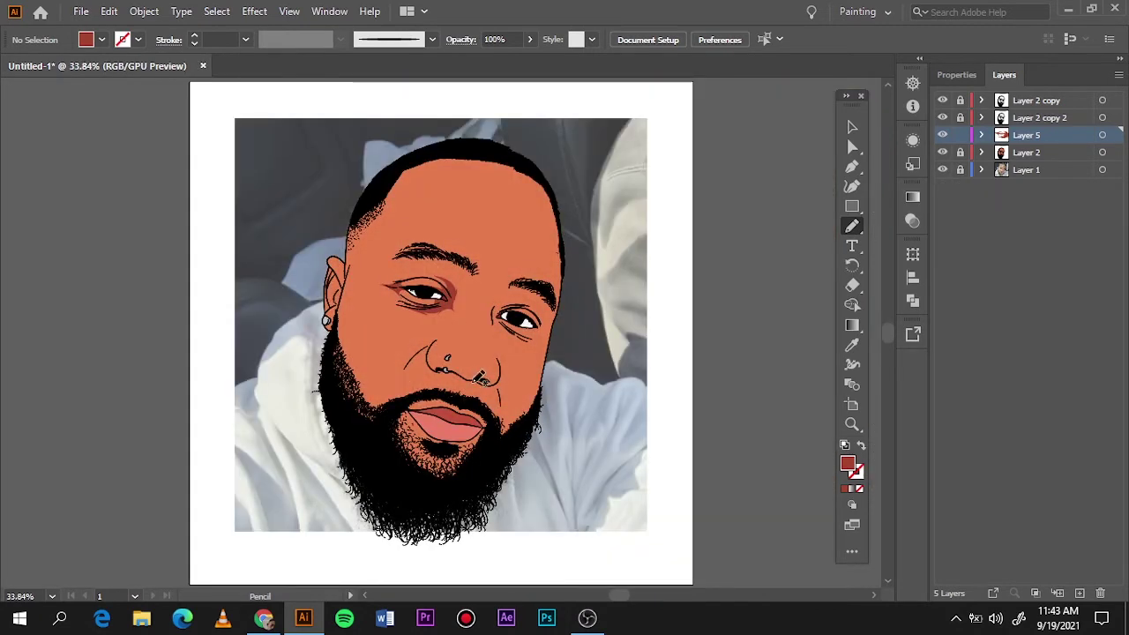
# Step: Shade beneath the nostril and down the right side of the nose
pyautogui.hotkey('ctrl', '+')
pyautogui.hotkey('ctrl', '+')
pyautogui.hotkey('ctrl', '+')
pyautogui.moveTo(486, 481); pyautogui.dragTo(483, 484)
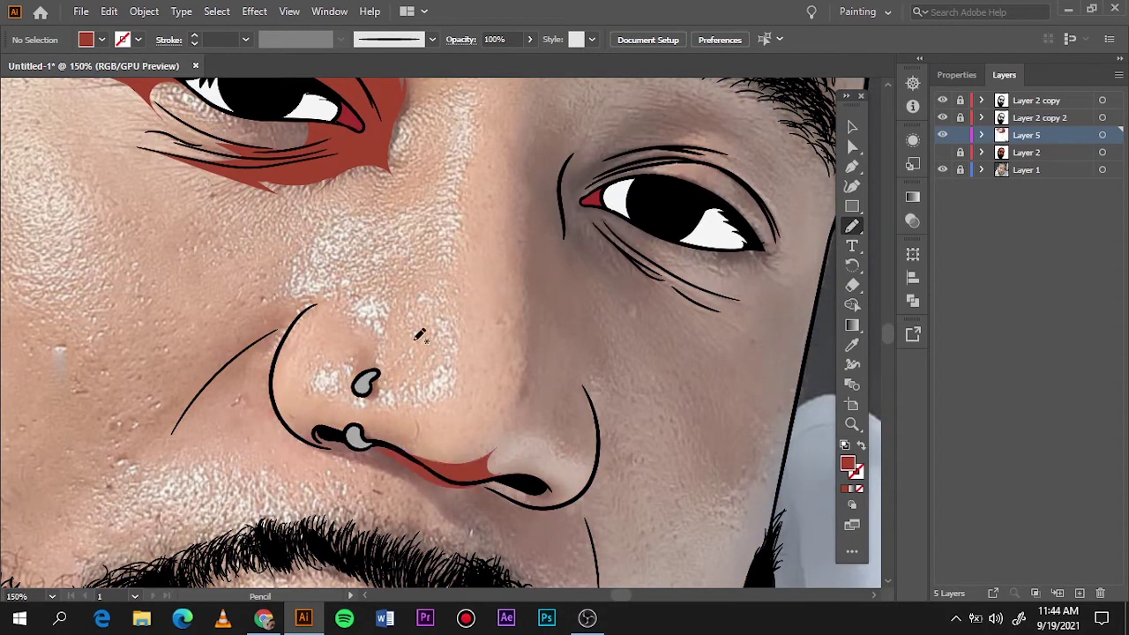
pyautogui.moveTo(526, 562); pyautogui.dragTo(423, 452)
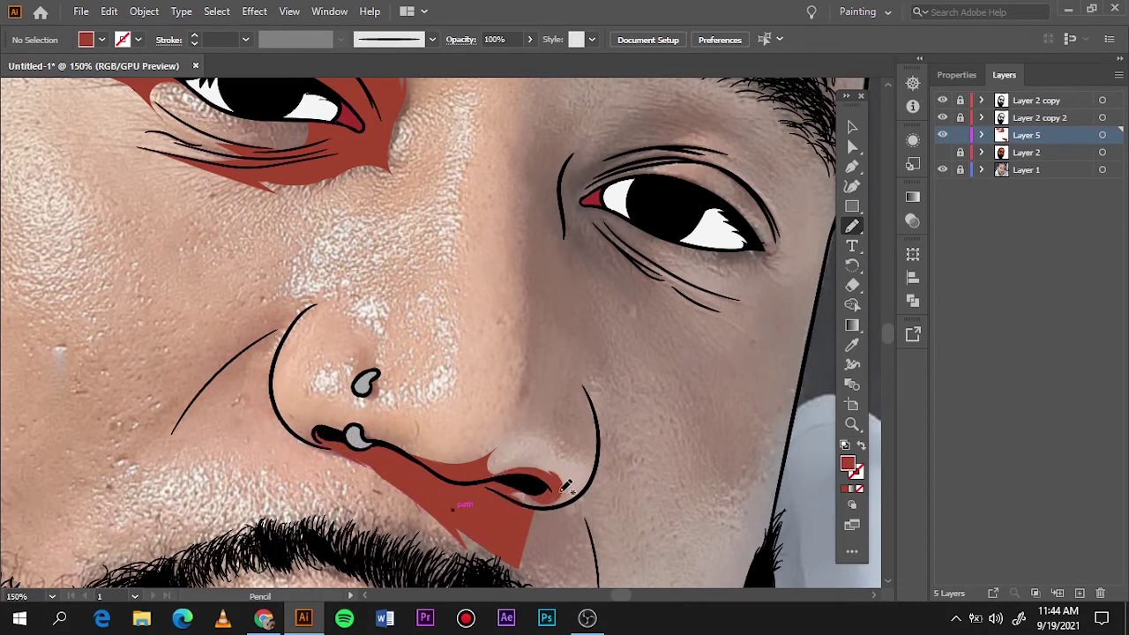
pyautogui.moveTo(595, 477); pyautogui.dragTo(602, 460)
pyautogui.scroll(3, 596, 479)
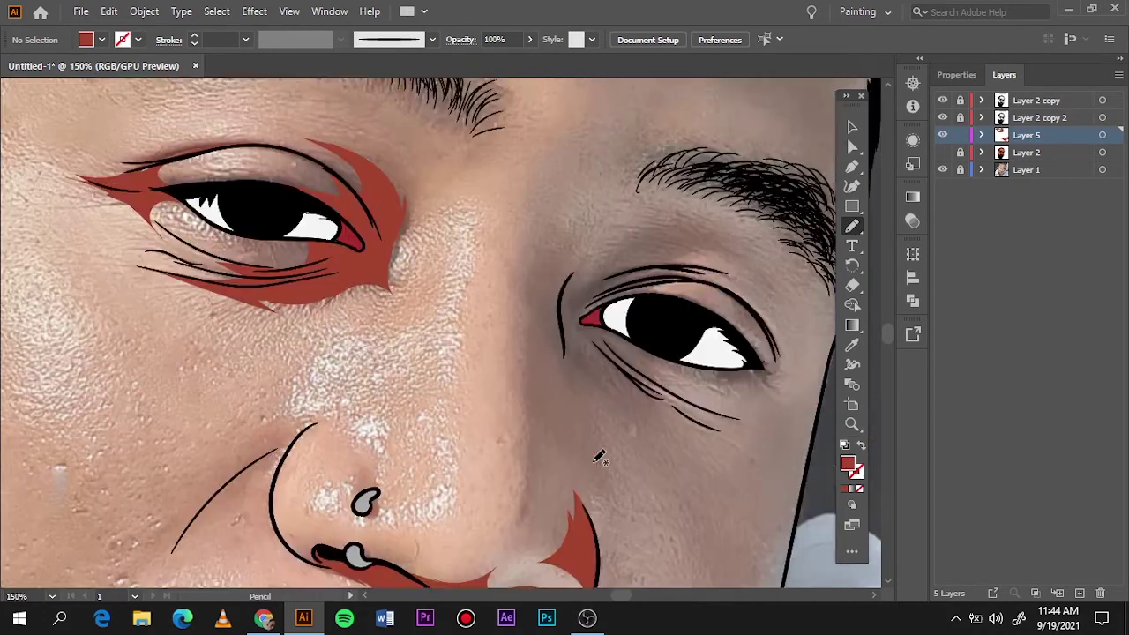
pyautogui.moveTo(535, 214); pyautogui.dragTo(530, 282)
pyautogui.moveTo(582, 187); pyautogui.dragTo(618, 166)
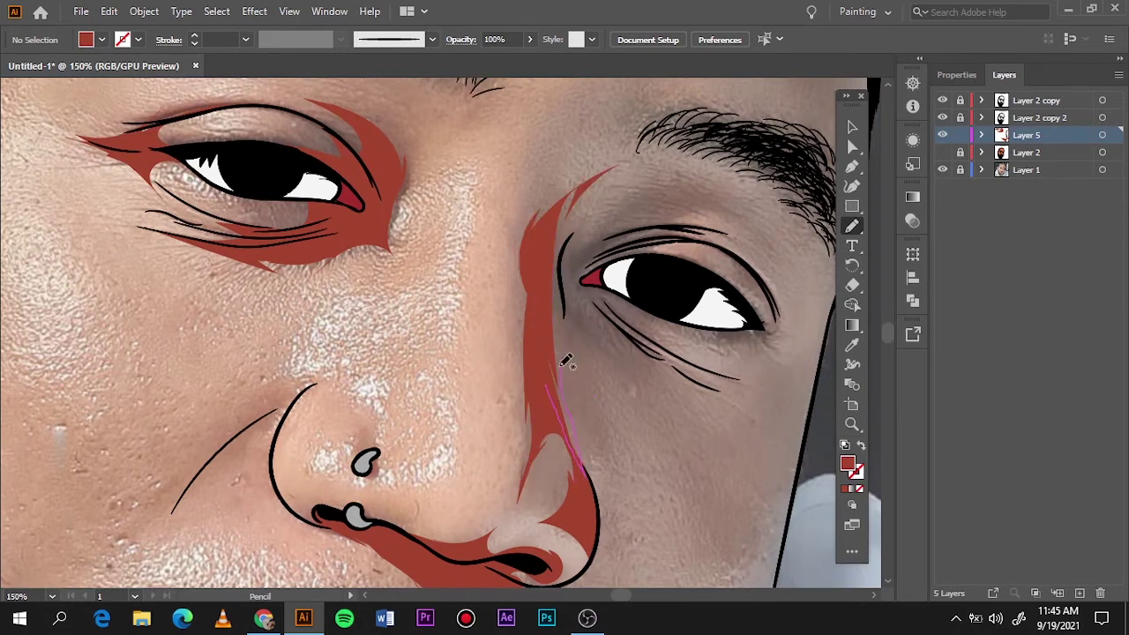
pyautogui.moveTo(597, 169); pyautogui.dragTo(541, 357)
# Step: Paint dark red shadow along the forehead's right edge and around the eyebrow
pyautogui.hotkey('ctrl', '0')
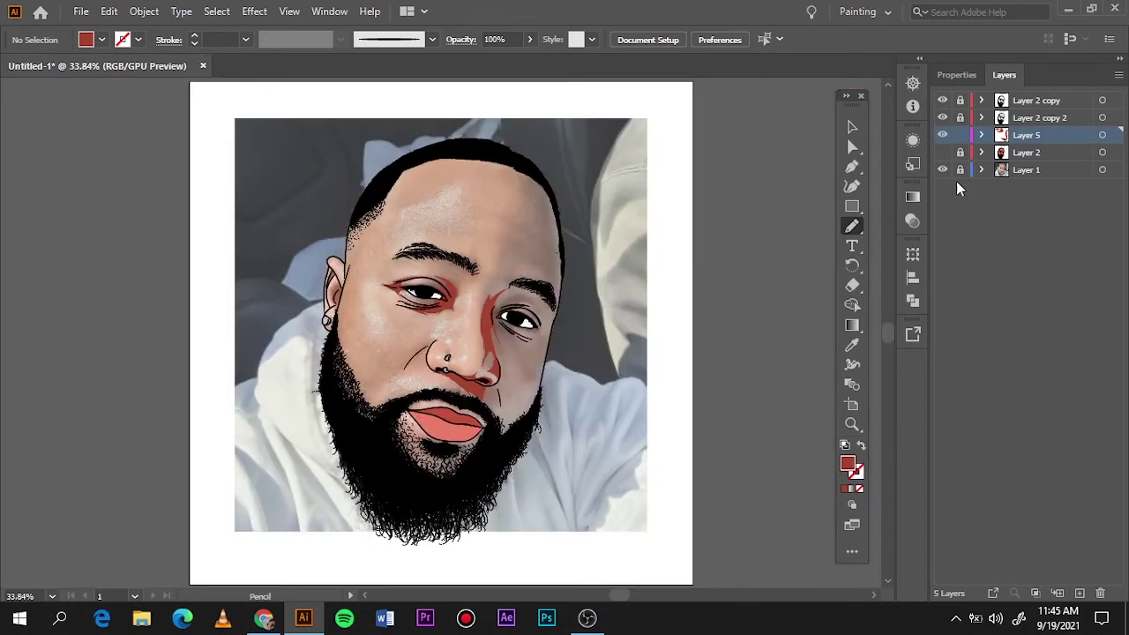
pyautogui.hotkey('ctrl', '1')
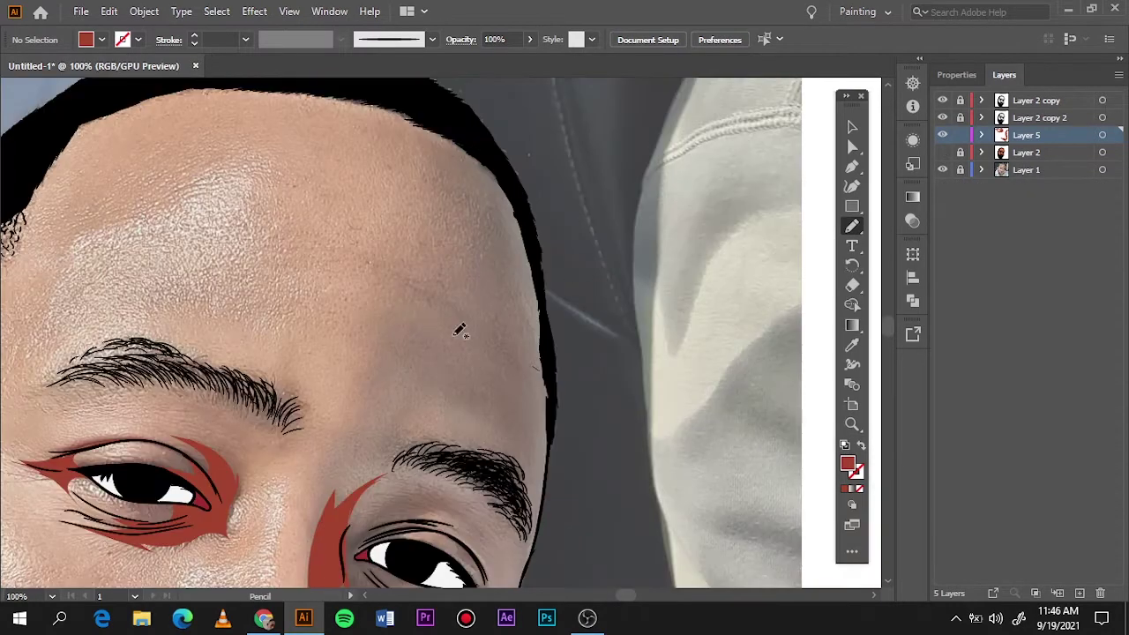
pyautogui.moveTo(545, 263); pyautogui.dragTo(549, 267)
pyautogui.scroll(1, 353, 371)
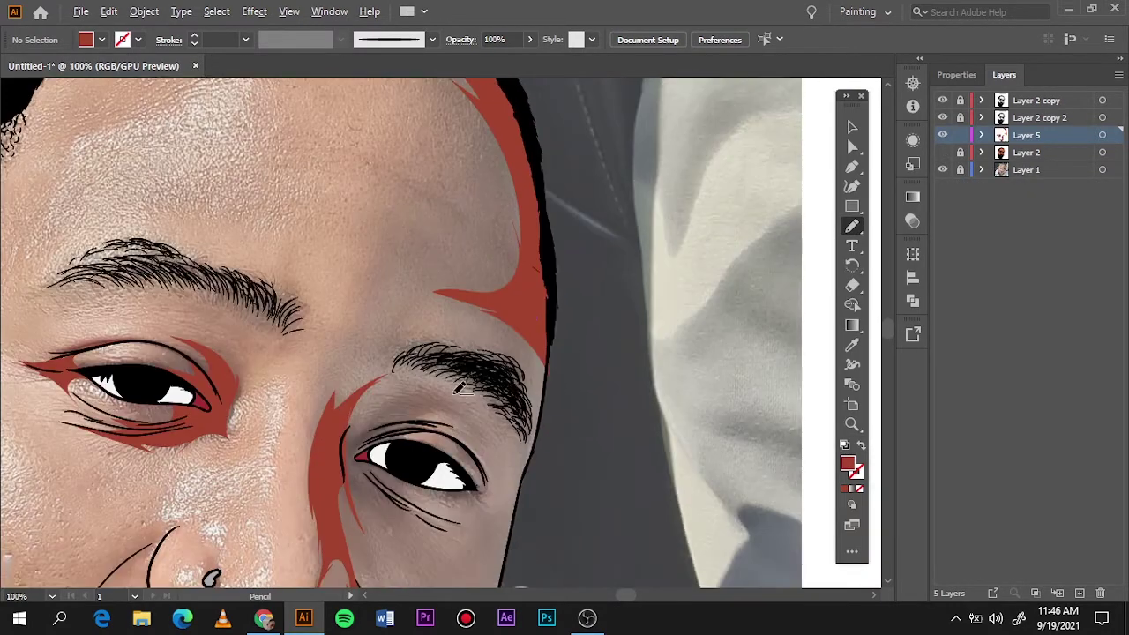
pyautogui.scroll(1, 292, 411)
pyautogui.moveTo(486, 221); pyautogui.dragTo(483, 220)
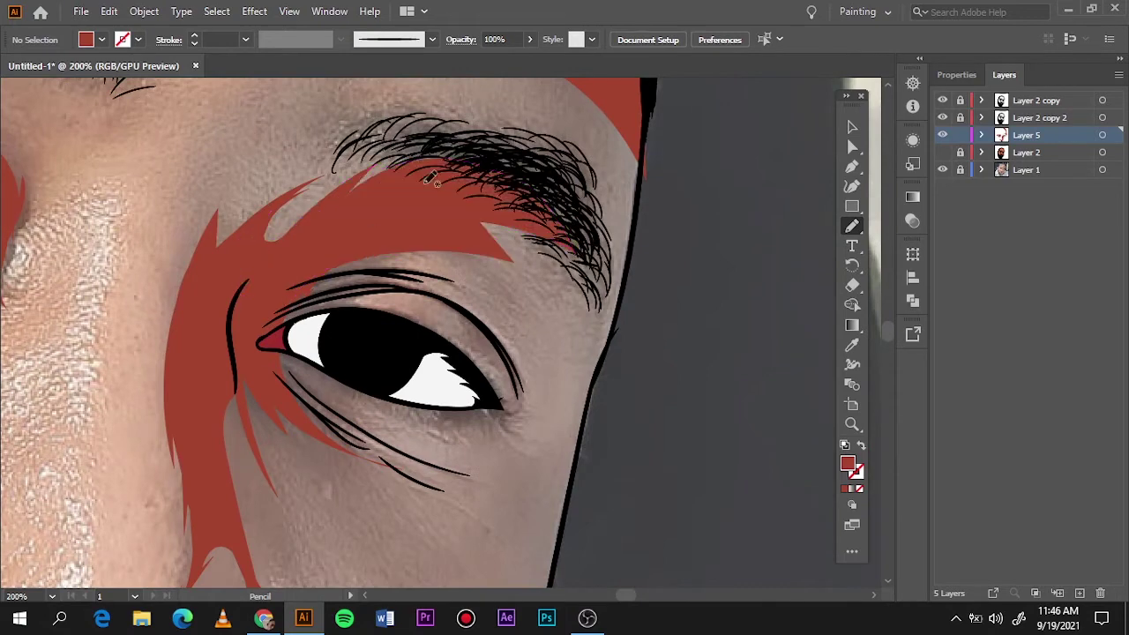
pyautogui.scroll(1, 397, 264)
pyautogui.scroll(-1, 389, 170)
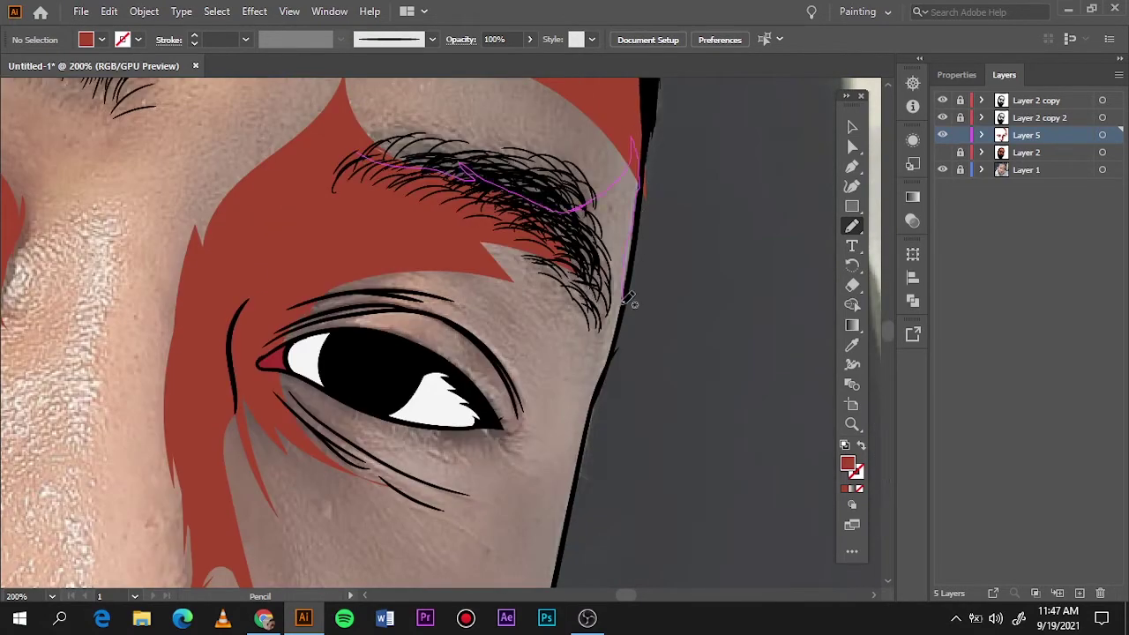
pyautogui.moveTo(629, 300); pyautogui.dragTo(629, 284)
# Step: Add a shadow from the brow up the forehead and one on the cheek beside the beard
pyautogui.scroll(-1, 641, 168)
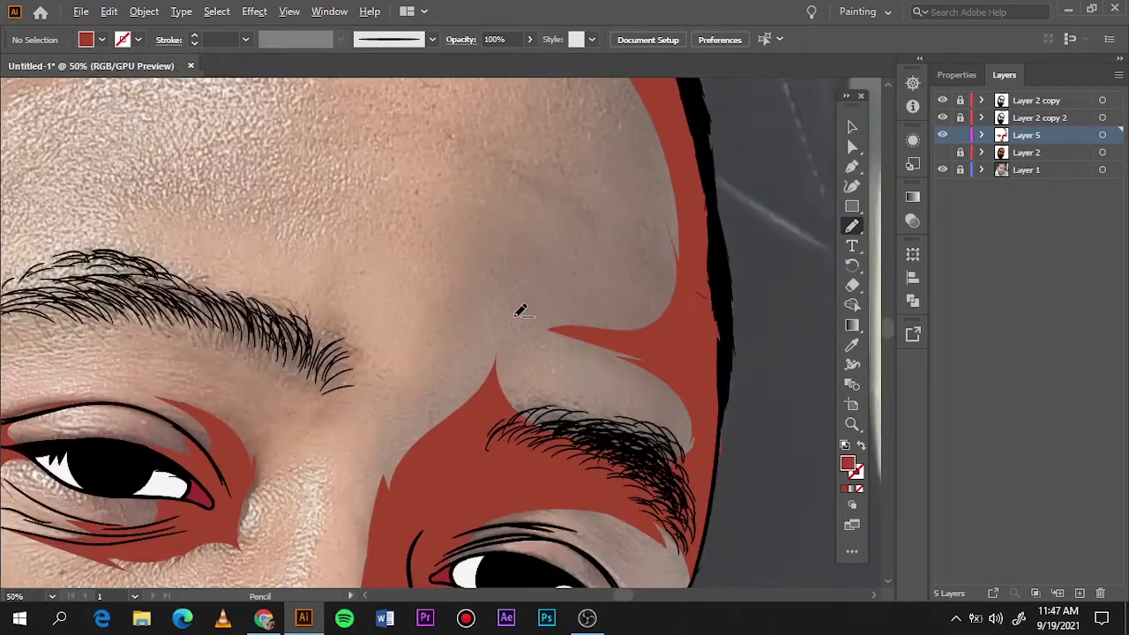
pyautogui.scroll(-1, 529, 309)
pyautogui.moveTo(441, 407); pyautogui.dragTo(509, 281)
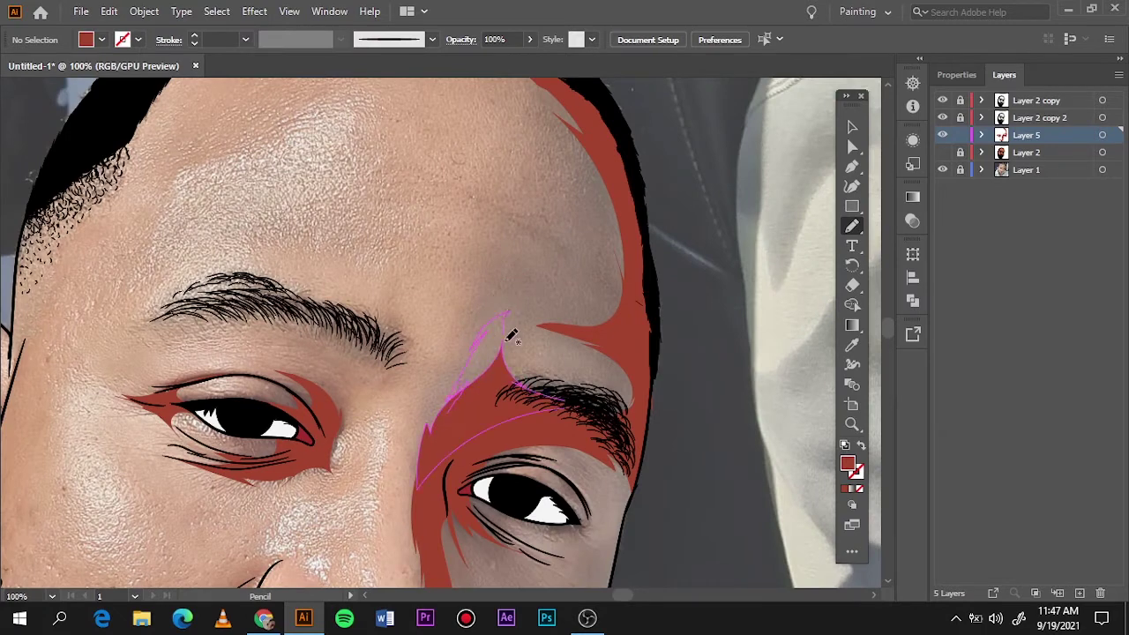
pyautogui.scroll(-3, 510, 335)
pyautogui.scroll(3, 397, 353)
pyautogui.moveTo(115, 133); pyautogui.dragTo(192, 192)
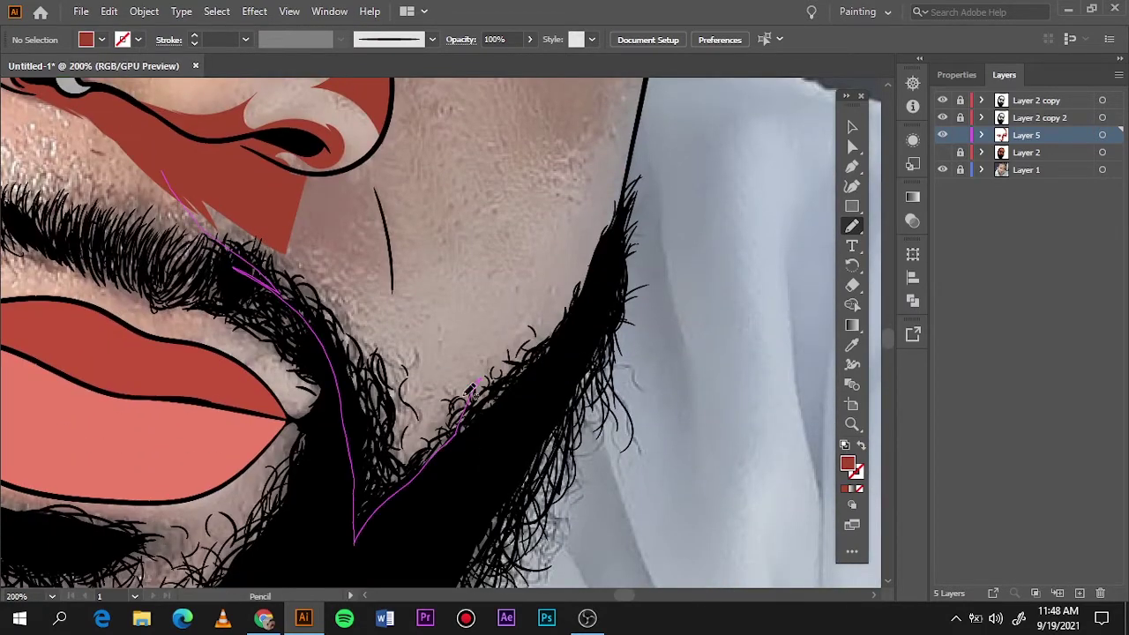
pyautogui.moveTo(373, 152); pyautogui.dragTo(375, 148)
# Step: Toggle layer visibility to compare with the photo, then shade beside the mouth
pyautogui.hotkey('ctrl', '0')
pyautogui.click(942, 151)
pyautogui.click(943, 169)
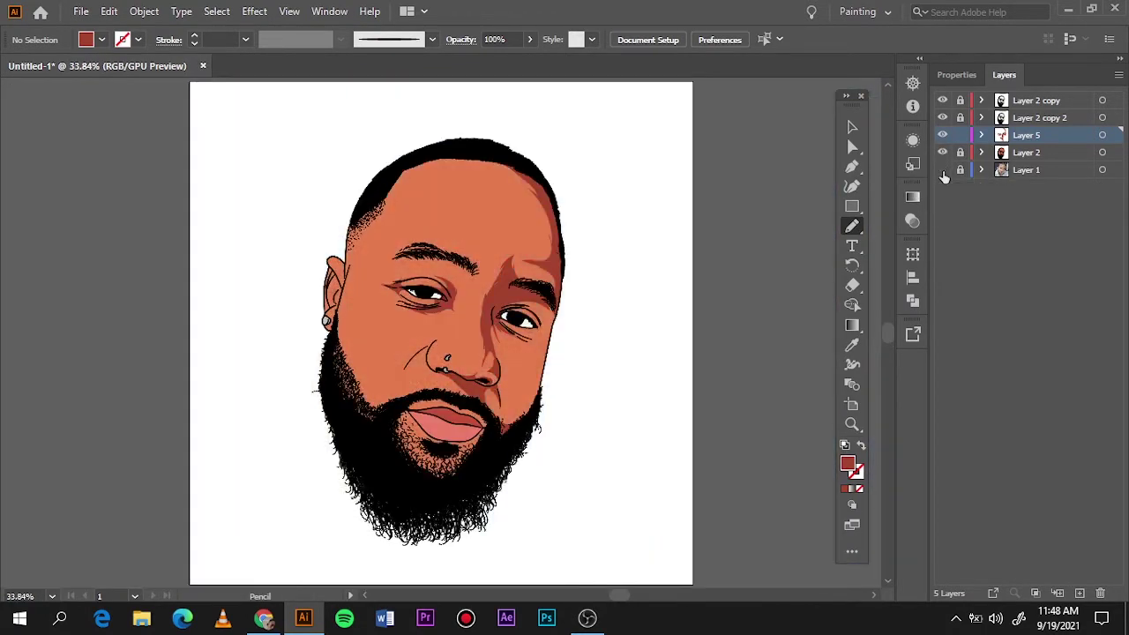
pyautogui.click(942, 151)
pyautogui.scroll(2, 450, 476)
pyautogui.moveTo(499, 332); pyautogui.dragTo(534, 378)
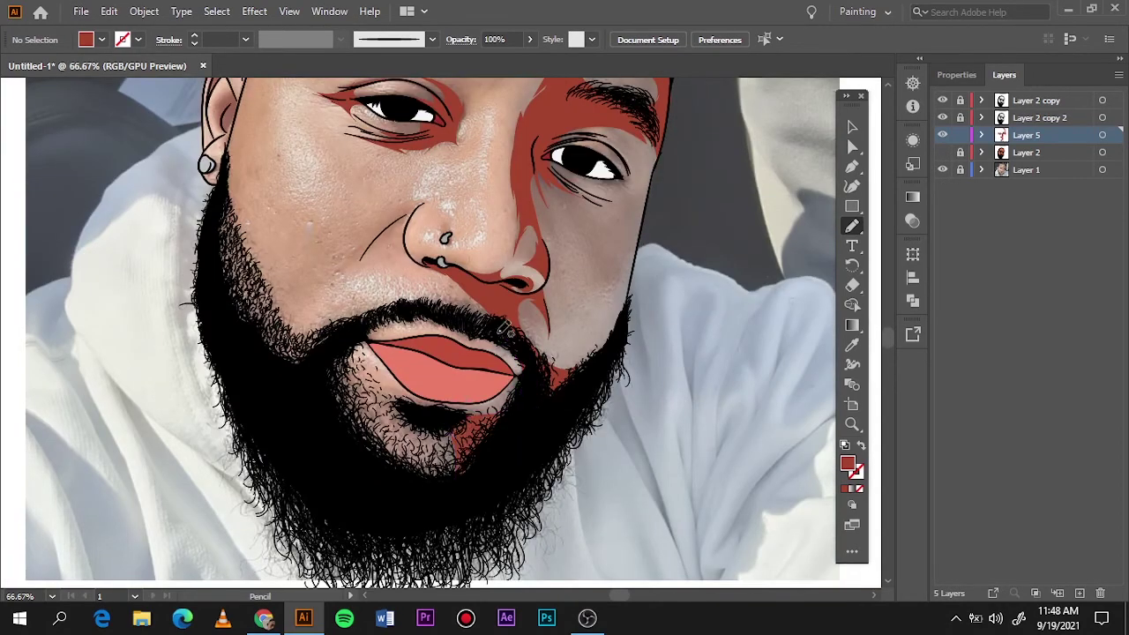
# Step: Add Layer 6 and set a lighter orange-red fill colour
pyautogui.hotkey('ctrl', '0')
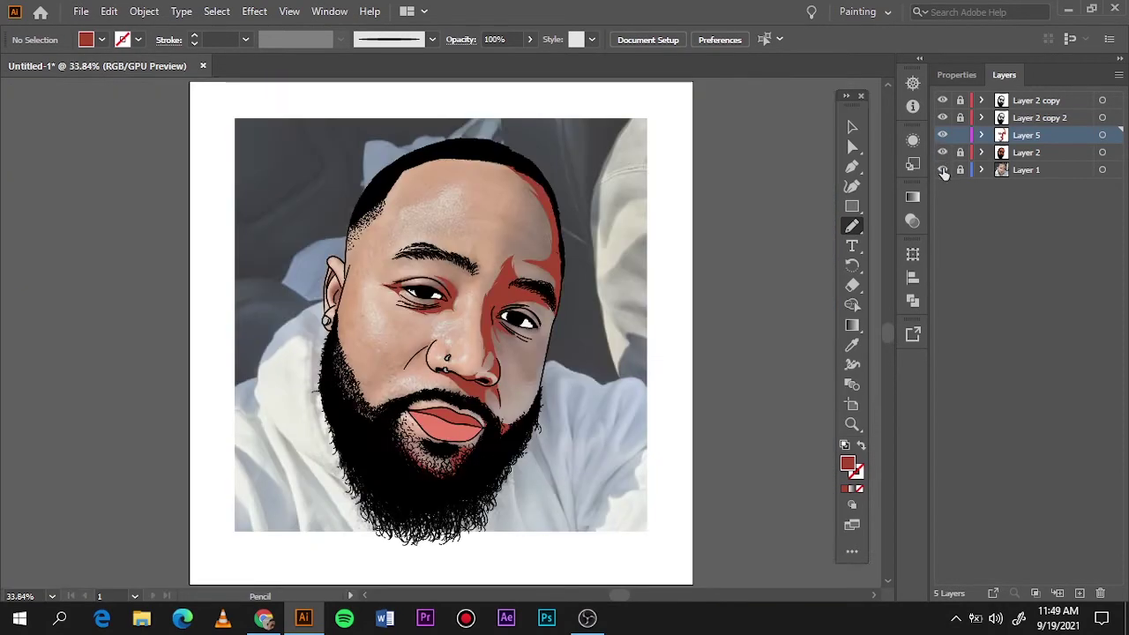
pyautogui.click(942, 169)
pyautogui.click(942, 152)
pyautogui.click(1078, 593)
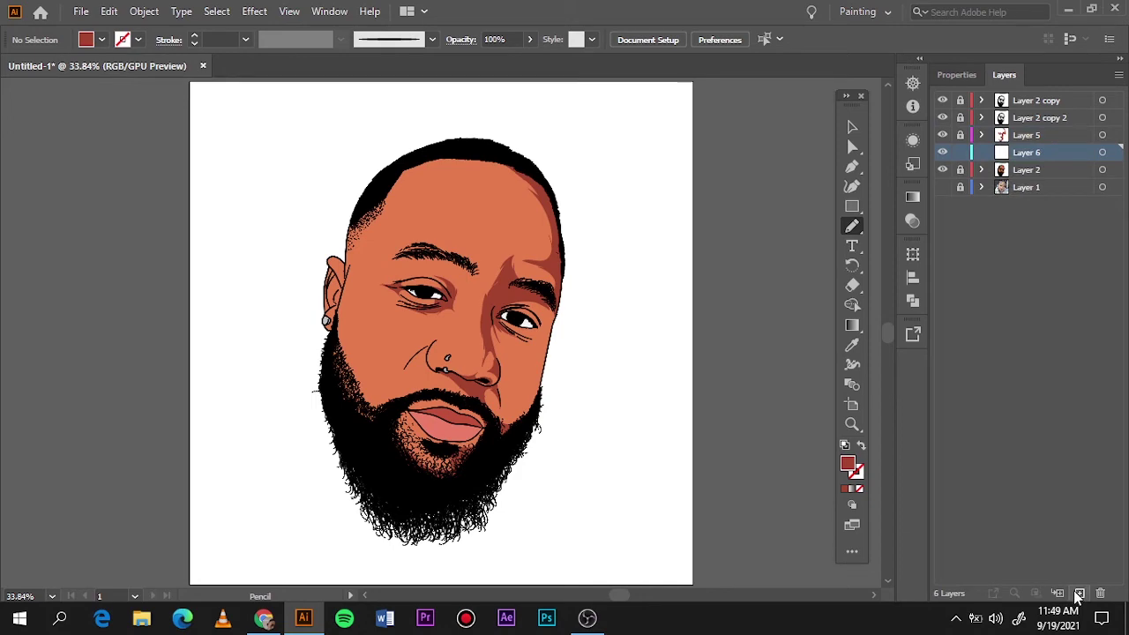
pyautogui.hotkey('ctrl', '=')
pyautogui.hotkey('ctrl', '=')
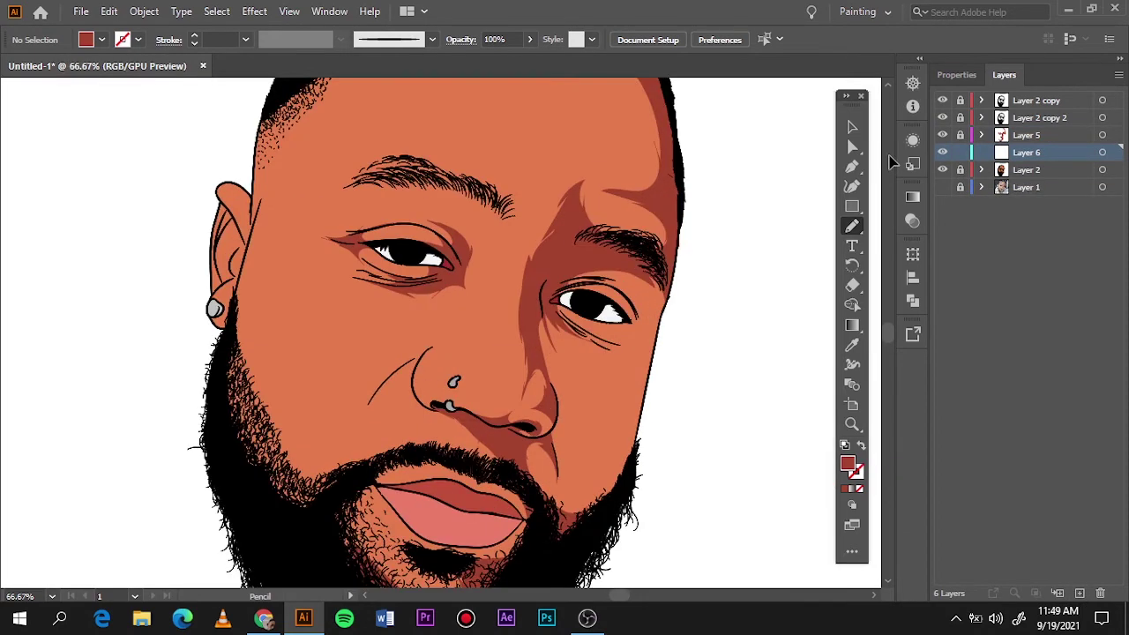
pyautogui.doubleClick(847, 463)
pyautogui.click(776, 124)
# Step: Draw Pencil shading near the right eye, down the cheek edge, and along the upper eyelid
pyautogui.click(1021, 93)
pyautogui.press('n')
pyautogui.moveTo(547, 313); pyautogui.dragTo(561, 351)
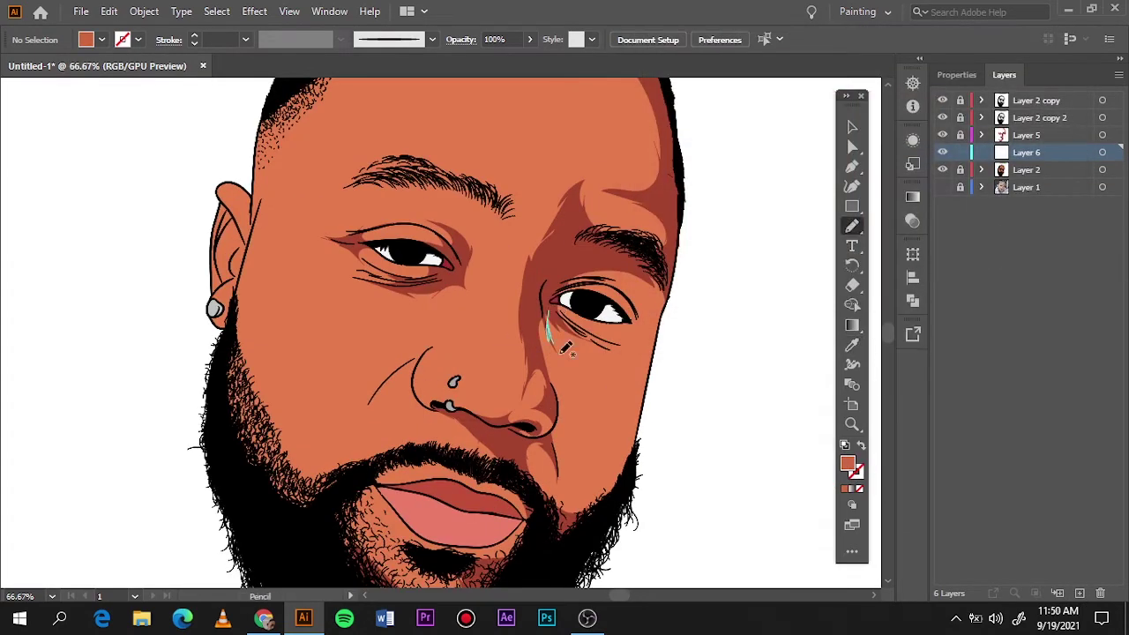
pyautogui.click(942, 187)
pyautogui.click(942, 170)
pyautogui.scroll(2, 644, 371)
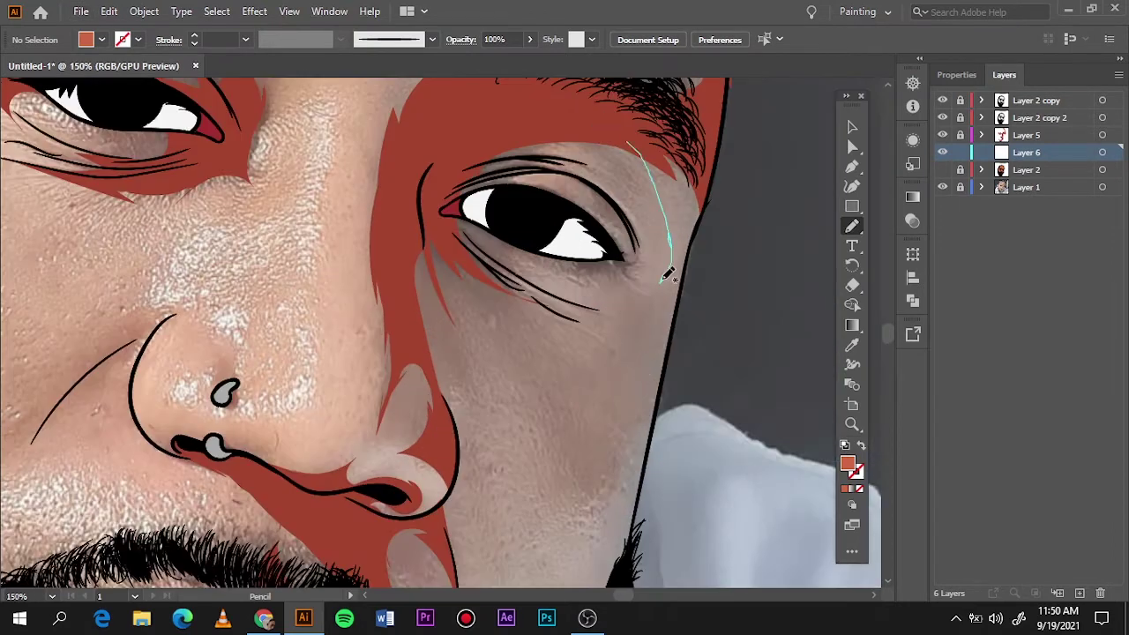
pyautogui.moveTo(676, 251); pyautogui.dragTo(668, 381)
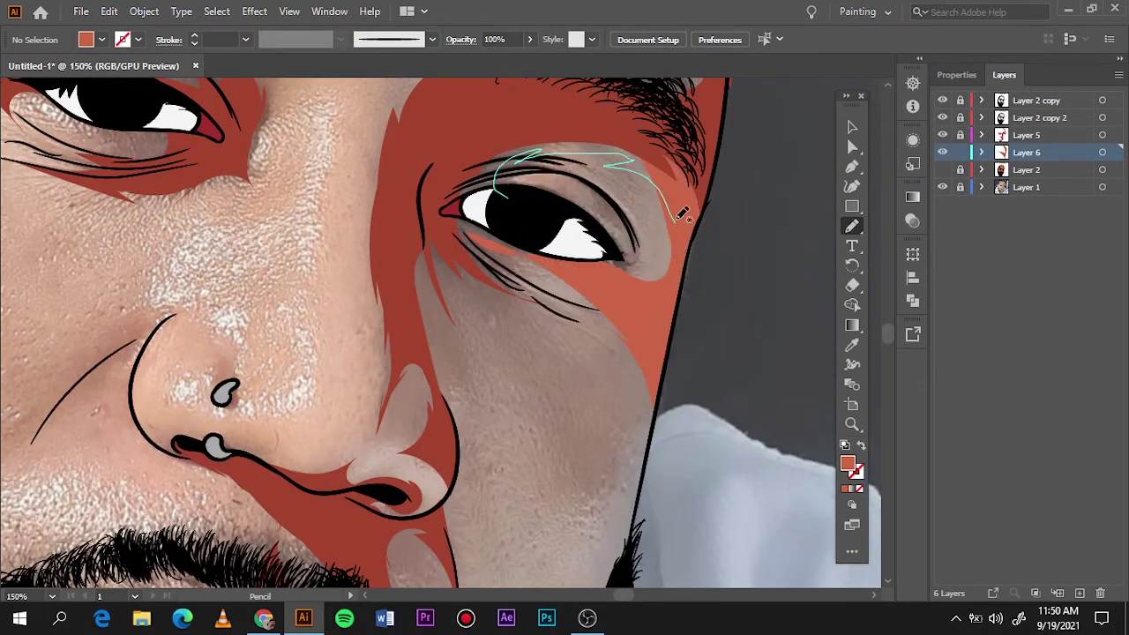
pyautogui.moveTo(681, 214); pyautogui.dragTo(684, 220)
pyautogui.moveTo(509, 196); pyautogui.dragTo(626, 210)
pyautogui.scroll(-3, 453, 232)
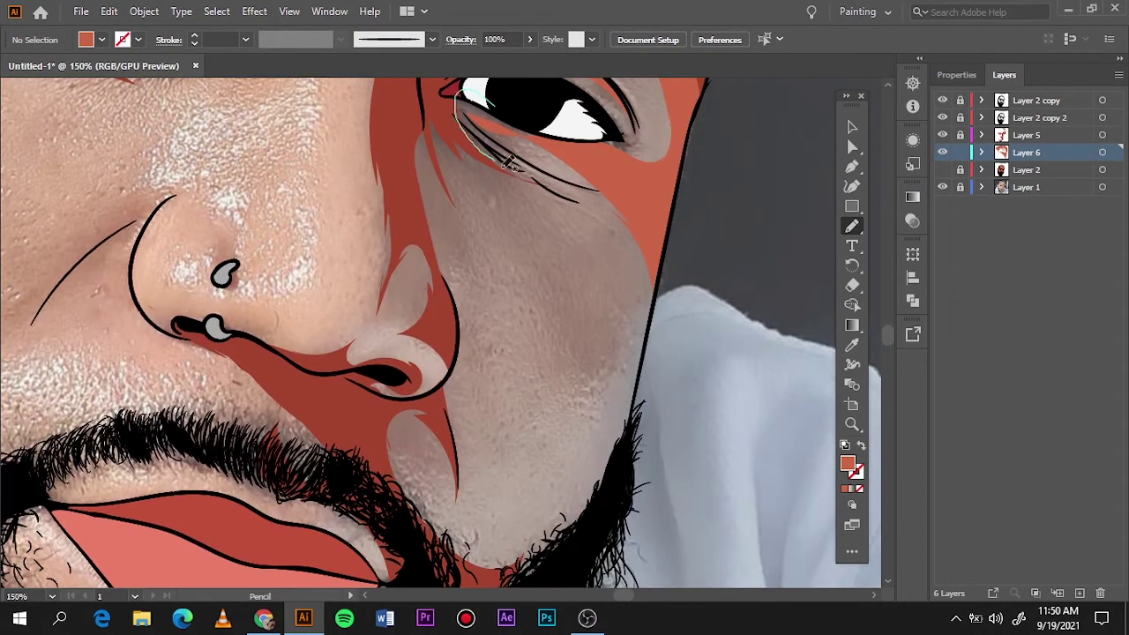
pyautogui.moveTo(510, 164); pyautogui.dragTo(443, 117)
# Step: Add shading down the cheek to the jaw and along the forehead edge
pyautogui.hotkey('ctrl', '-')
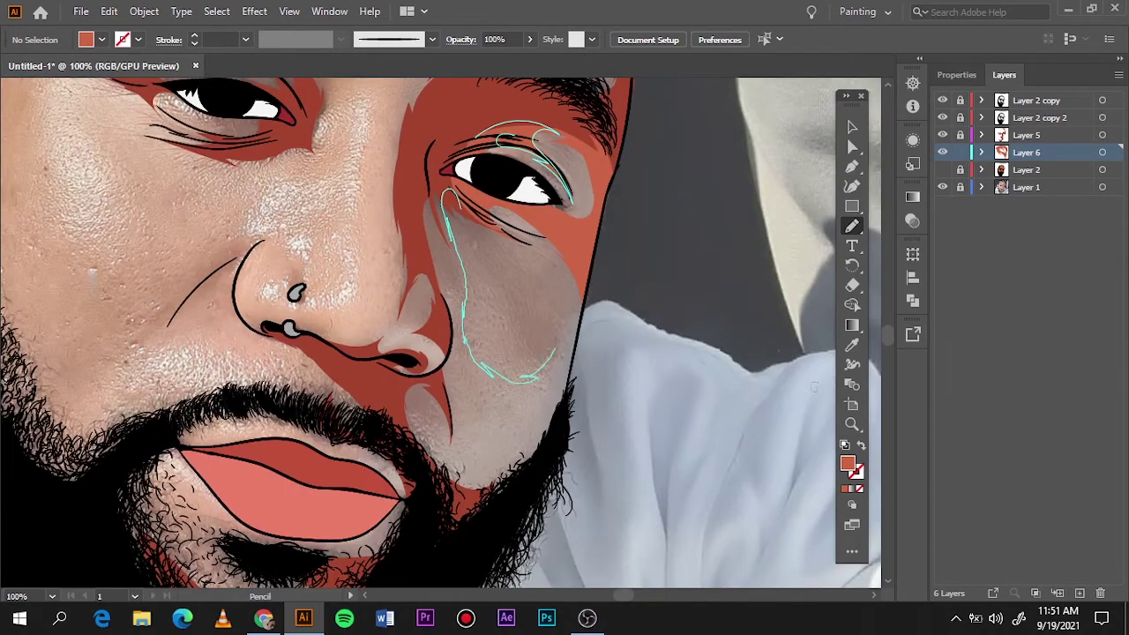
pyautogui.moveTo(533, 485); pyautogui.dragTo(553, 325)
pyautogui.hotkey('ctrl', '0')
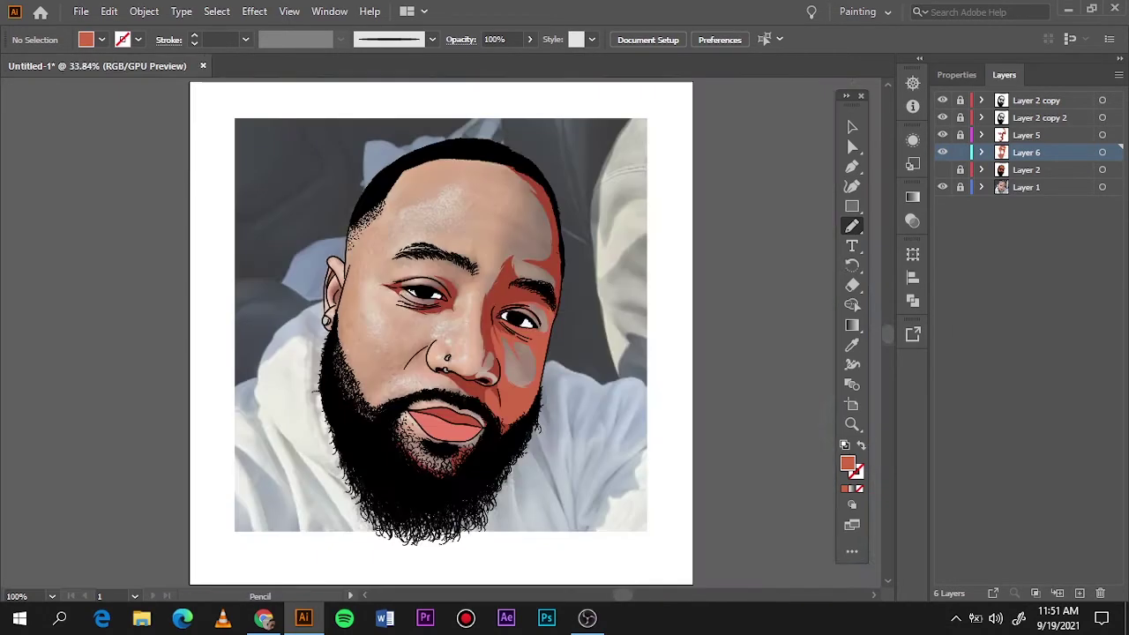
pyautogui.click(942, 169)
pyautogui.click(942, 169)
pyautogui.scroll(3, 547, 242)
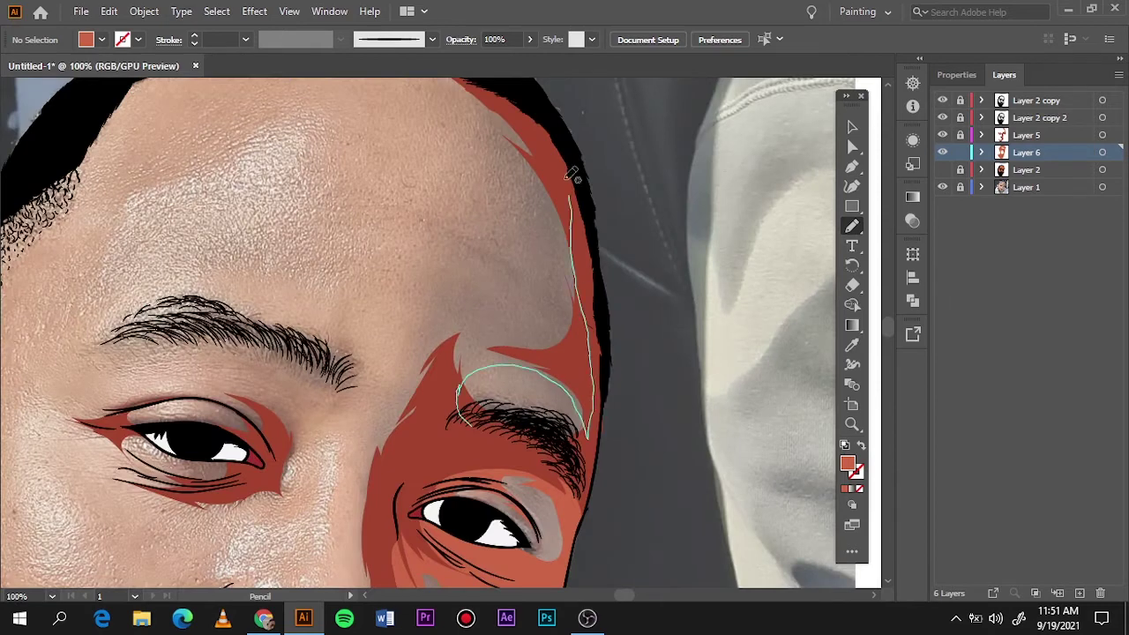
pyautogui.moveTo(391, 479); pyautogui.dragTo(388, 484)
# Step: Shade the left eye corner, above and below the left eye, and the right cheek edge
pyautogui.hotkey('ctrl', '0')
pyautogui.click(942, 187)
pyautogui.press('v')
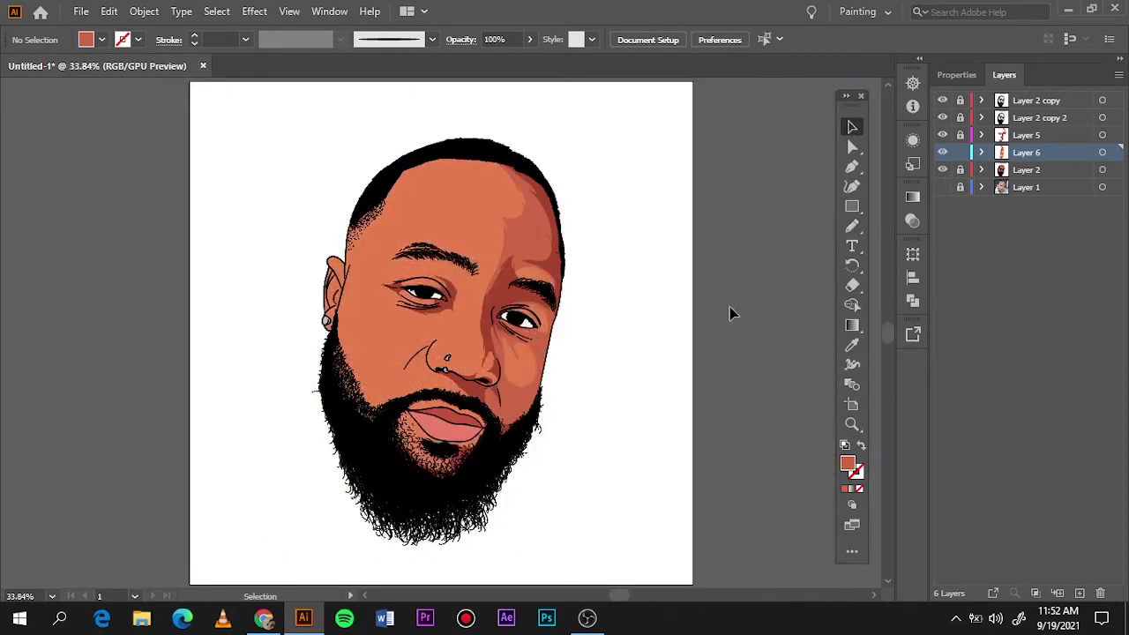
pyautogui.click(942, 187)
pyautogui.scroll(5, 375, 231)
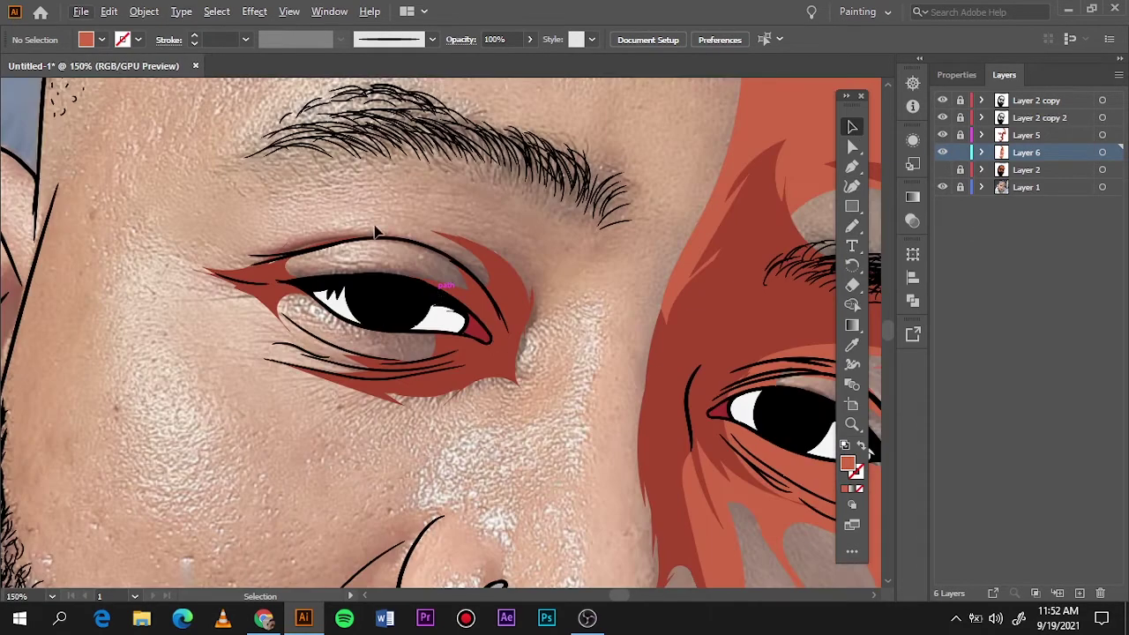
pyautogui.moveTo(407, 231); pyautogui.dragTo(482, 275)
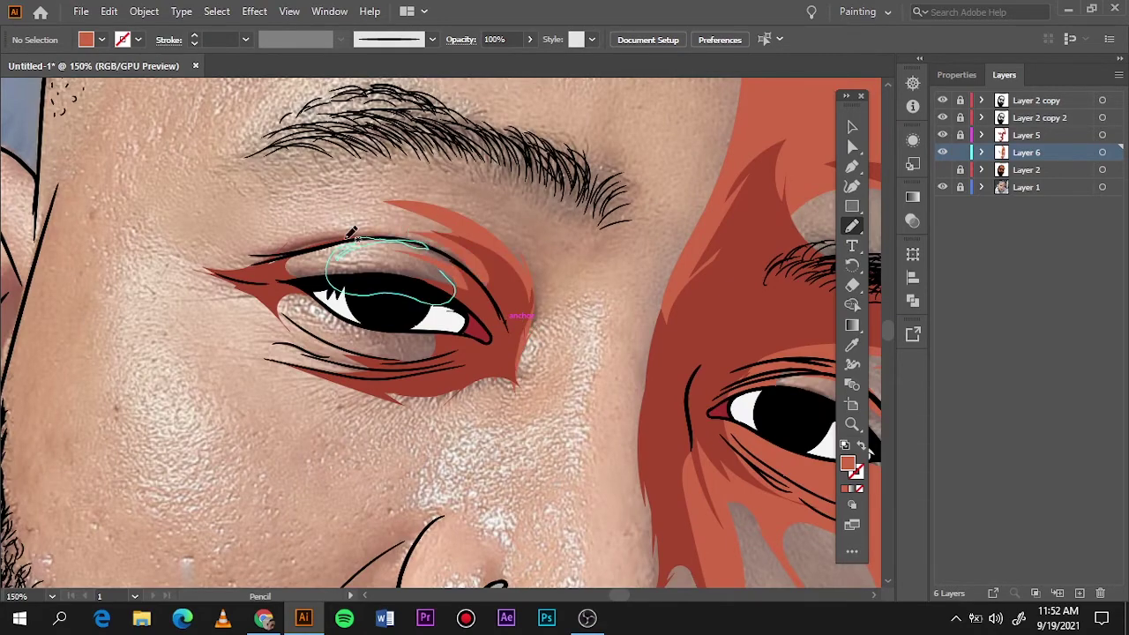
pyautogui.moveTo(350, 234); pyautogui.dragTo(353, 238)
pyautogui.moveTo(381, 320); pyautogui.dragTo(390, 341)
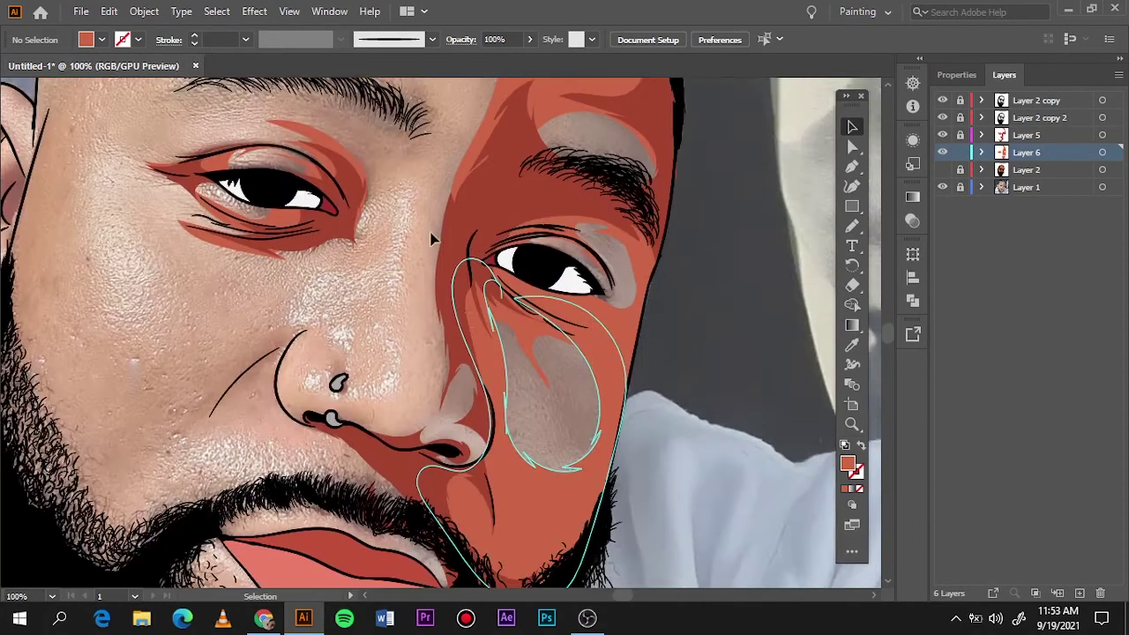
pyautogui.moveTo(457, 181); pyautogui.dragTo(445, 349)
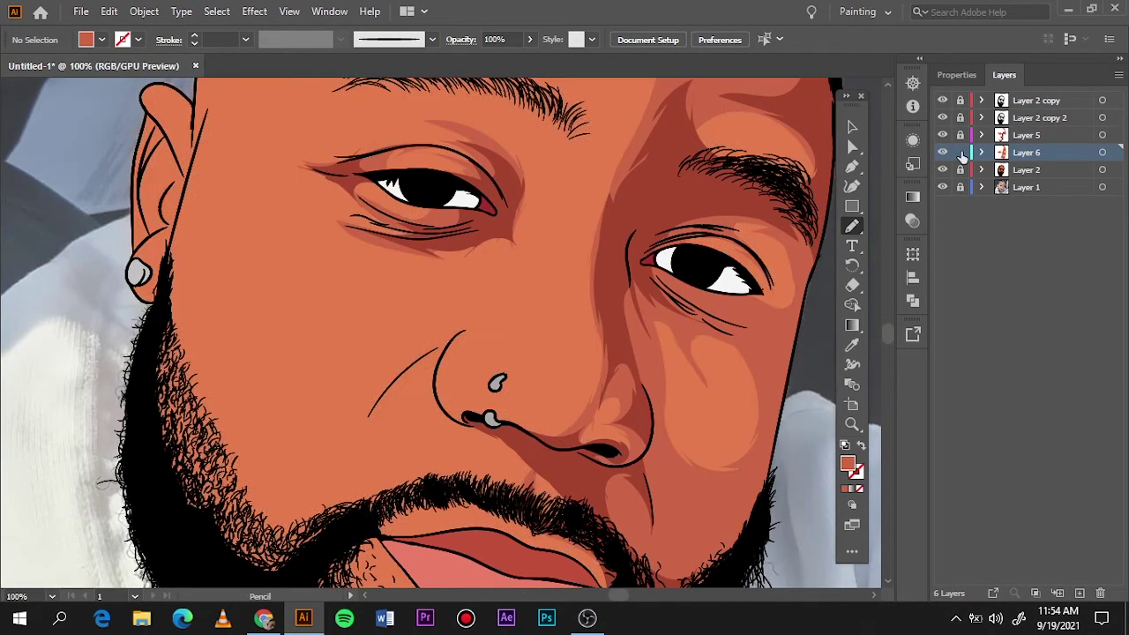
# Step: On new Layer 7, draw Pencil shadow shapes on the nose and under the left eyebrow
pyautogui.click(1079, 593)
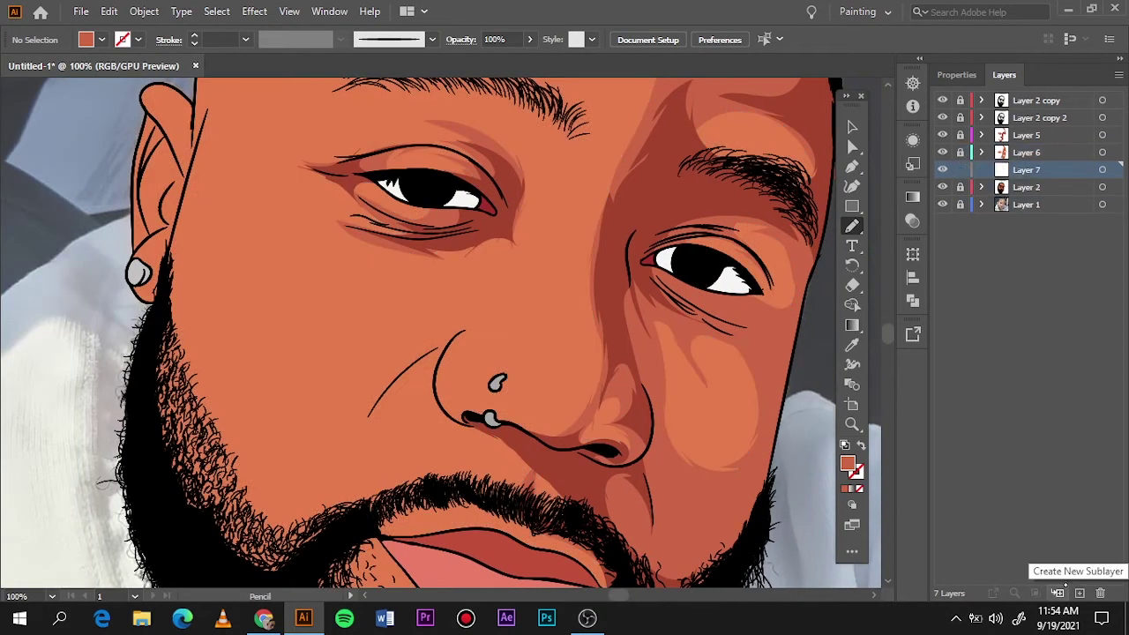
pyautogui.press('i')
pyautogui.press('n')
pyautogui.click(942, 187)
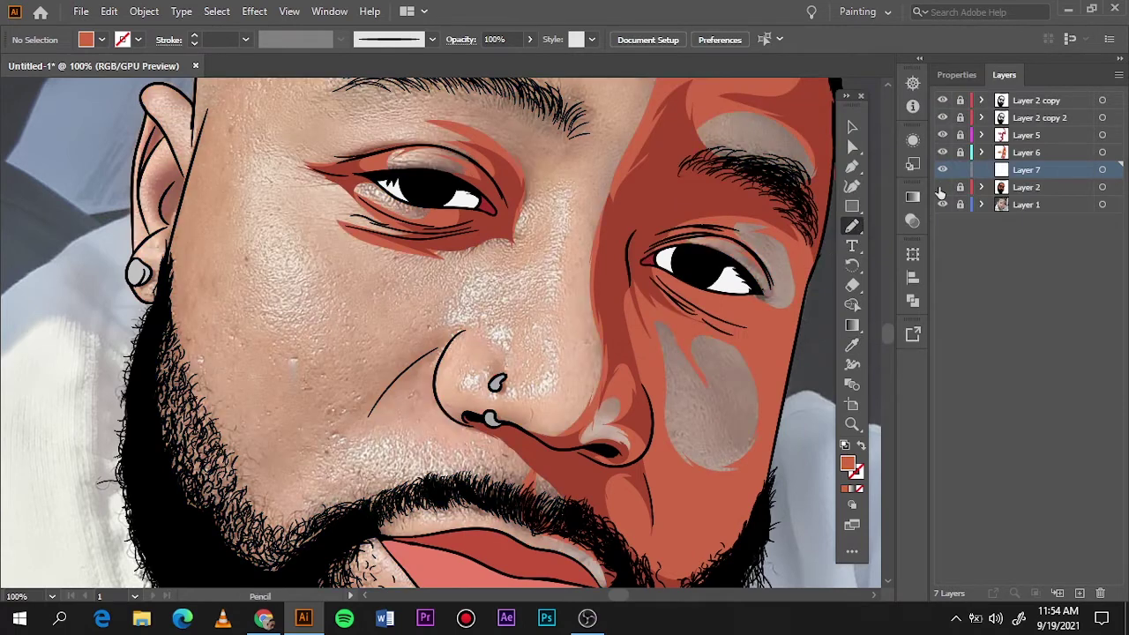
pyautogui.moveTo(459, 385); pyautogui.dragTo(460, 384)
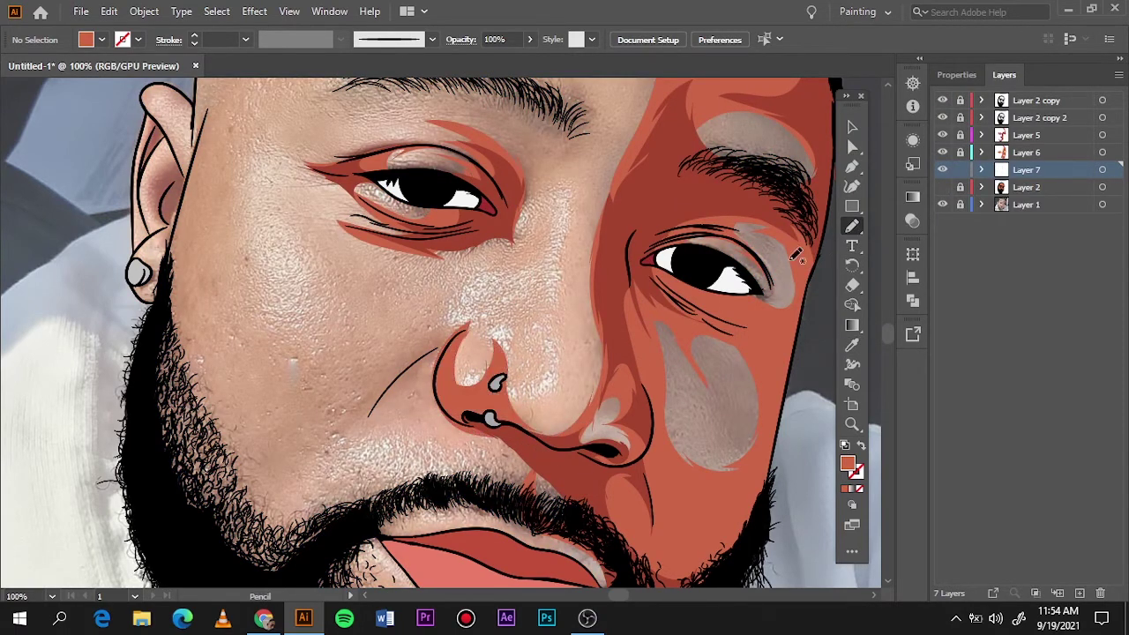
pyautogui.click(942, 187)
pyautogui.click(943, 187)
pyautogui.scroll(5, 829, 240)
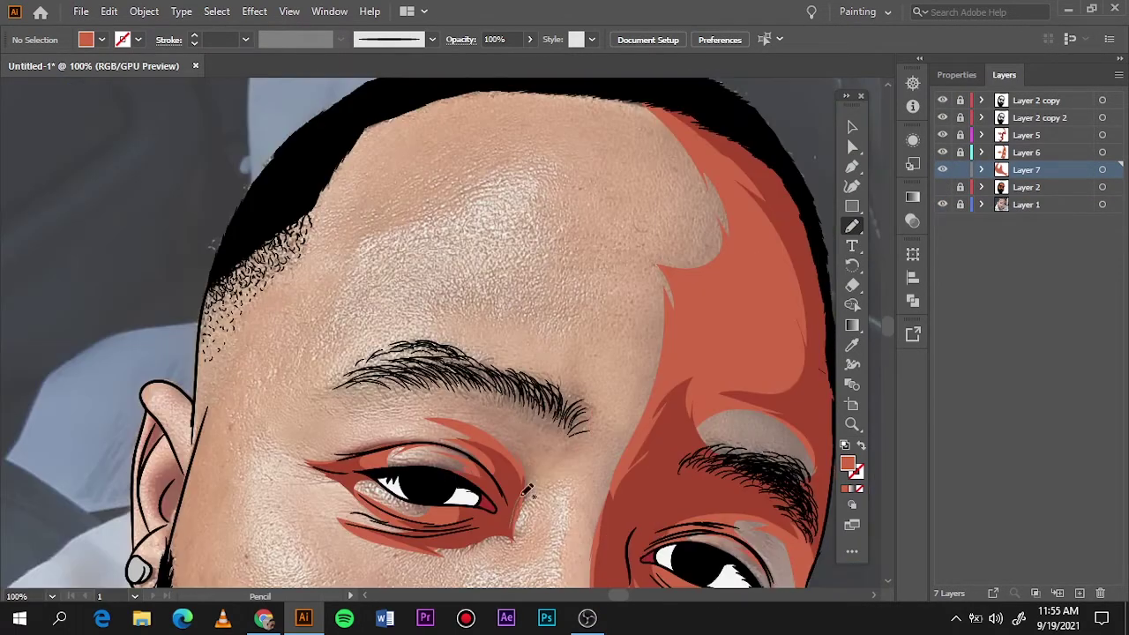
pyautogui.moveTo(432, 411); pyautogui.dragTo(436, 413)
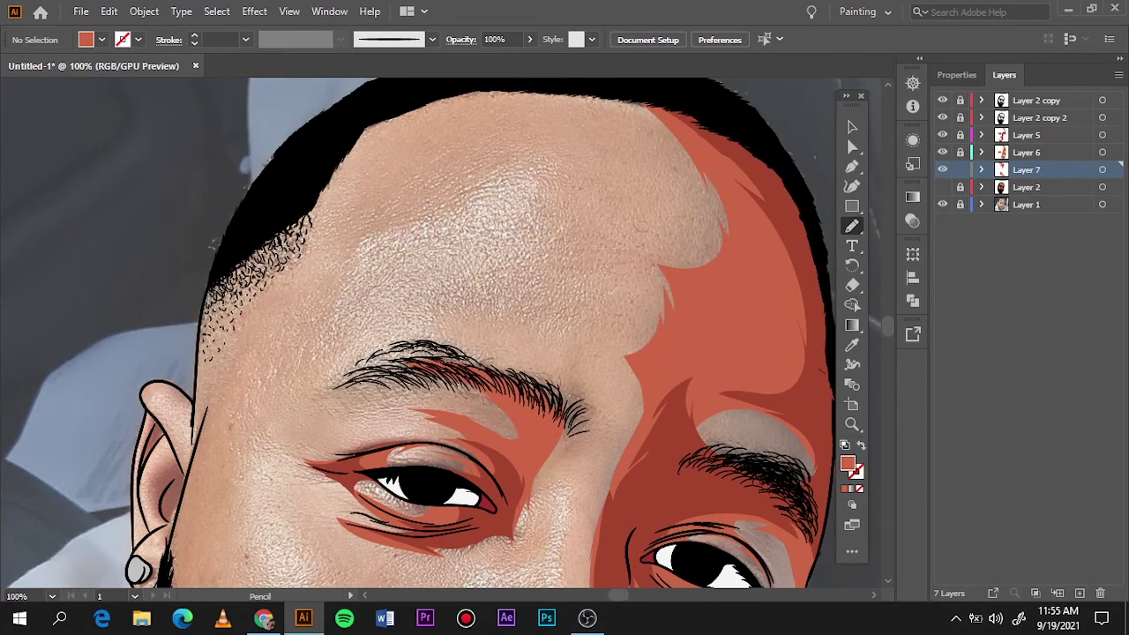
# Step: Select the new layer's shapes and check their fill colour, leaving it unchanged
pyautogui.click(942, 187)
pyautogui.scroll(-4, 690, 397)
pyautogui.press('v')
pyautogui.click(1103, 170)
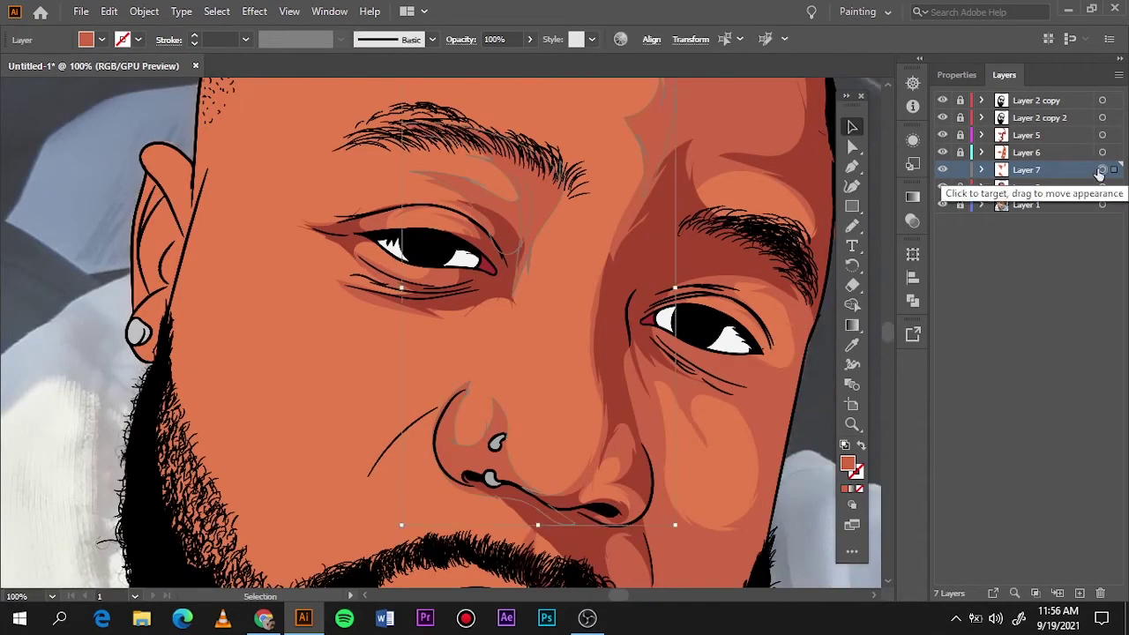
pyautogui.press('i')
pyautogui.doubleClick(847, 464)
pyautogui.press('Return')
pyautogui.press('v')
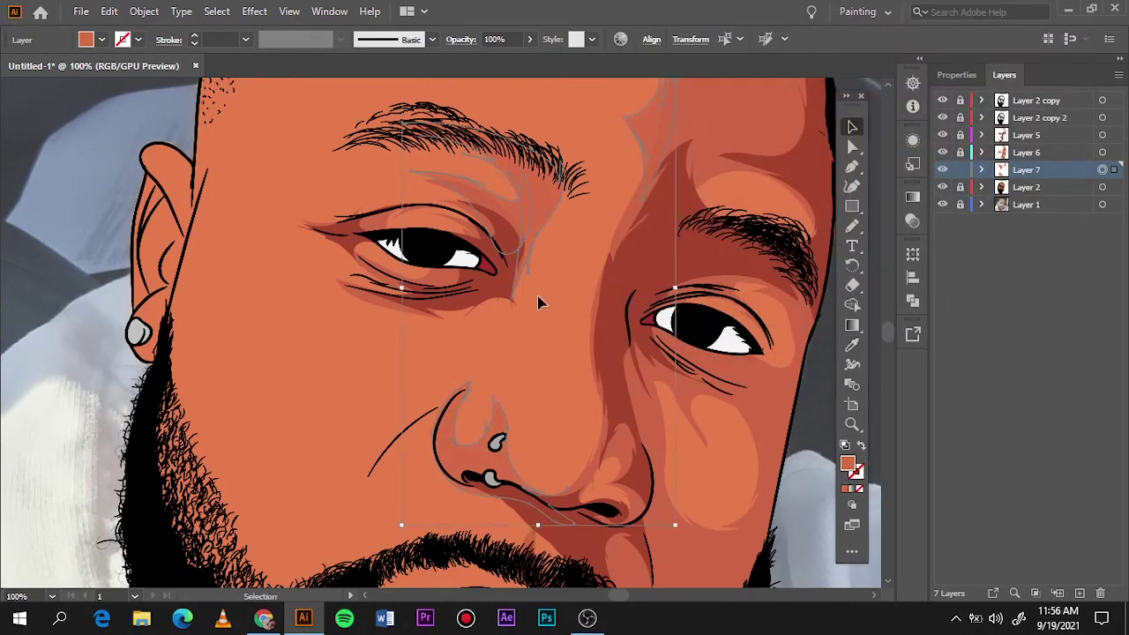
# Step: Draw darker orange shadows beside the nose, along the cheek near the ear, and down the hairline
pyautogui.hotkey('ctrl', '0')
pyautogui.scroll(5, 473, 260)
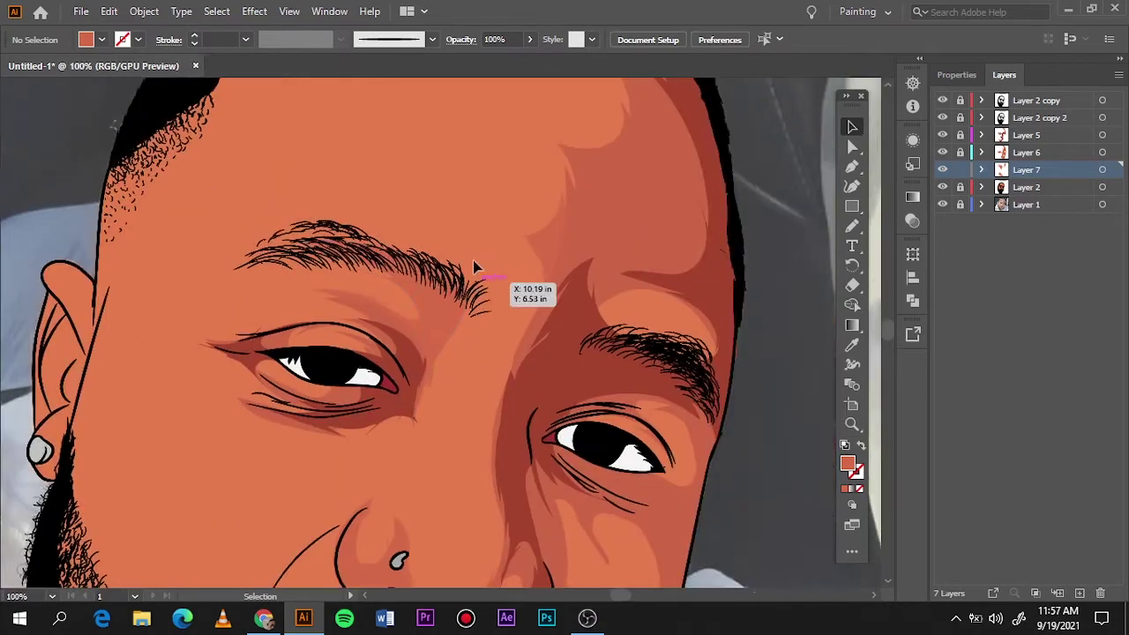
pyautogui.click(940, 188)
pyautogui.press('n')
pyautogui.scroll(-5, 452, 302)
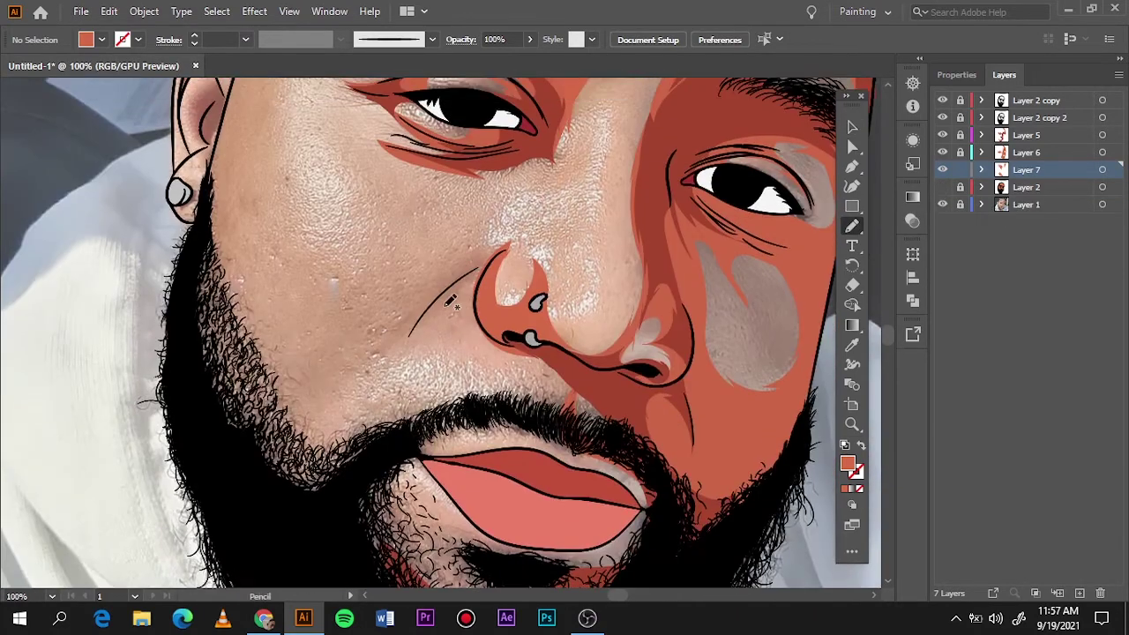
pyautogui.moveTo(402, 334); pyautogui.dragTo(264, 379)
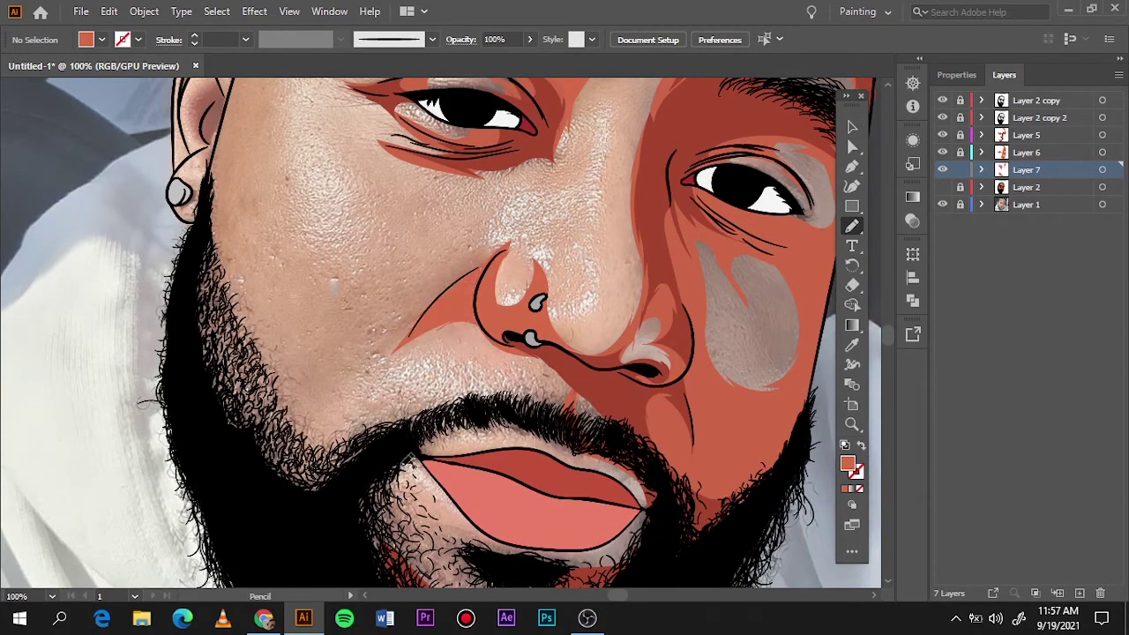
pyautogui.scroll(3, 441, 353)
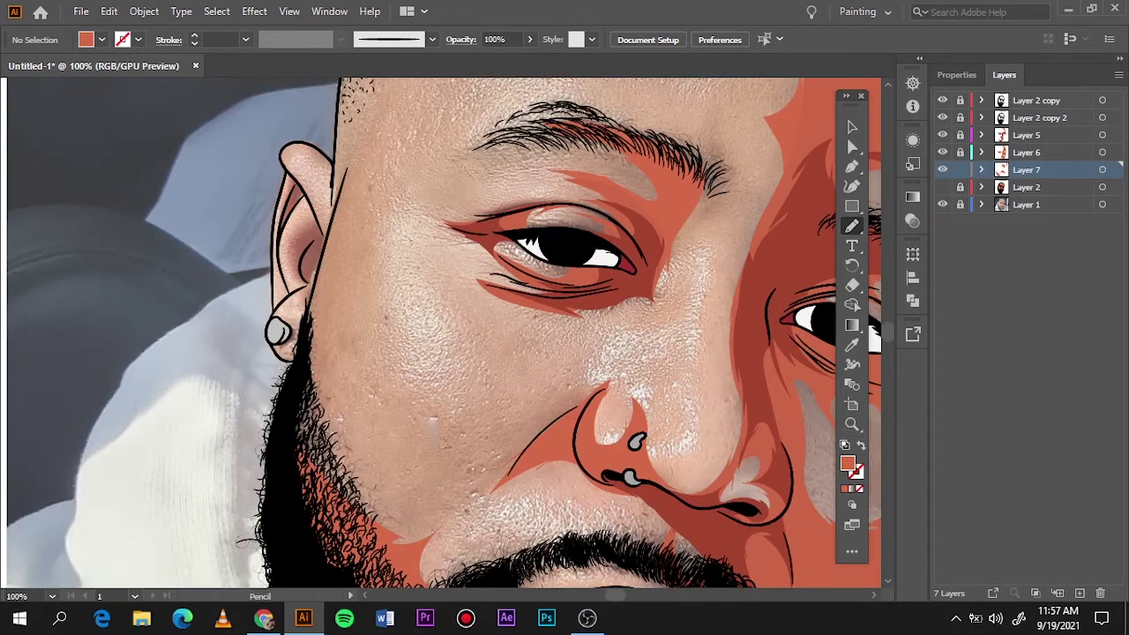
pyautogui.moveTo(296, 473); pyautogui.dragTo(340, 251)
pyautogui.scroll(5, 344, 353)
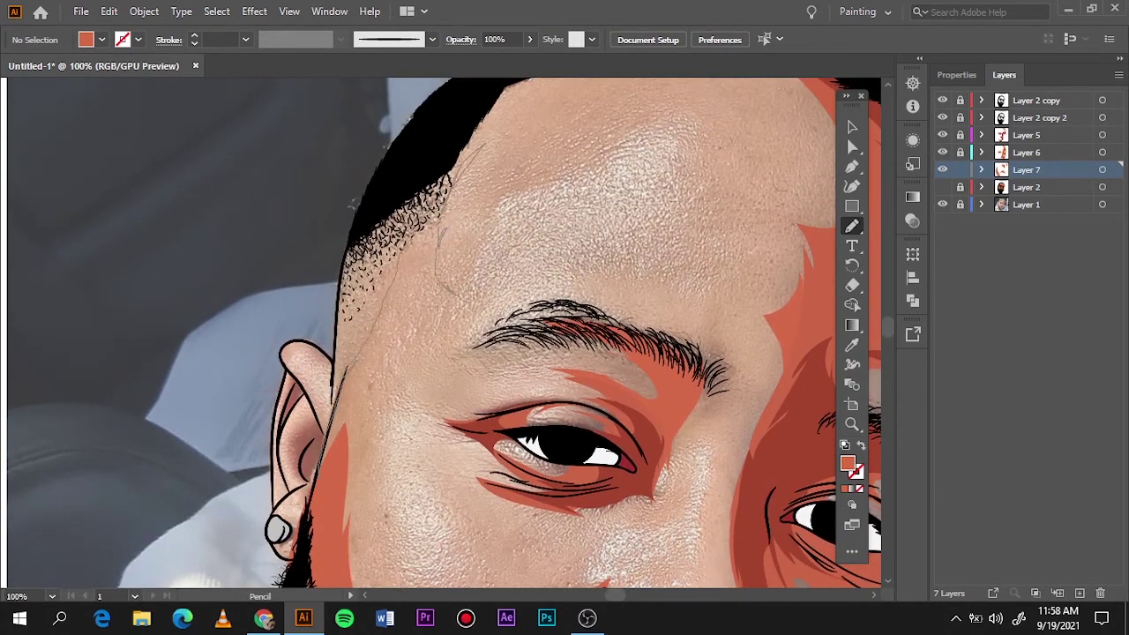
pyautogui.moveTo(468, 150); pyautogui.dragTo(348, 379)
pyautogui.scroll(3, 365, 521)
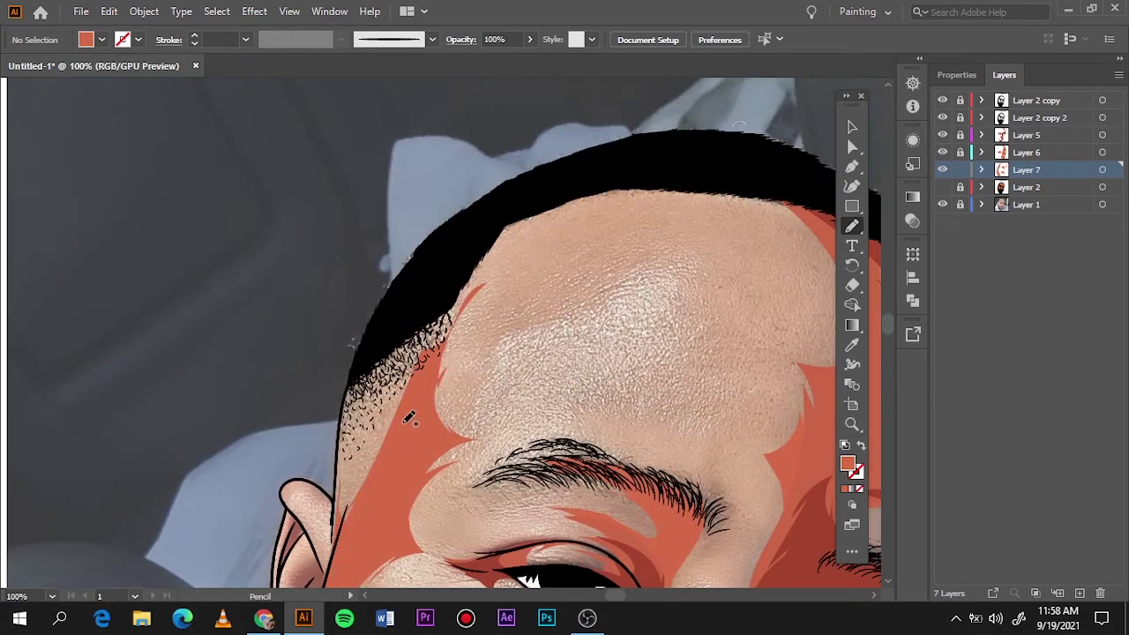
# Step: Try a forehead shadow fill from hairline to brow, undo it, and inspect the forehead
pyautogui.moveTo(410, 420); pyautogui.dragTo(617, 190)
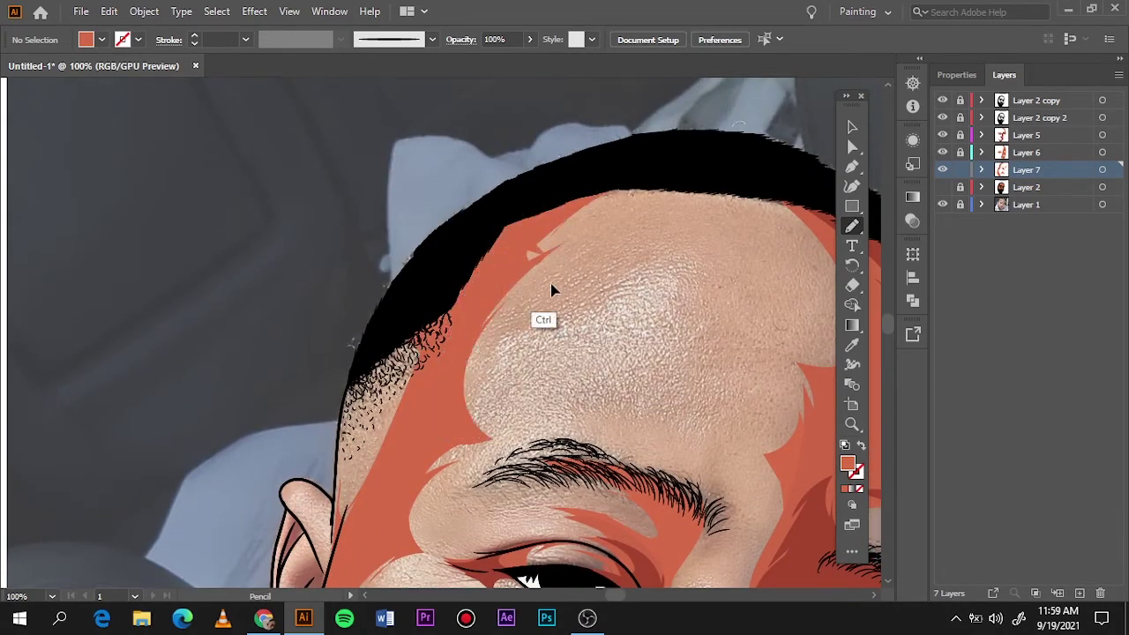
pyautogui.hotkey('ctrl', 'z')
pyautogui.hotkey('ctrl', '0')
pyautogui.click(942, 187)
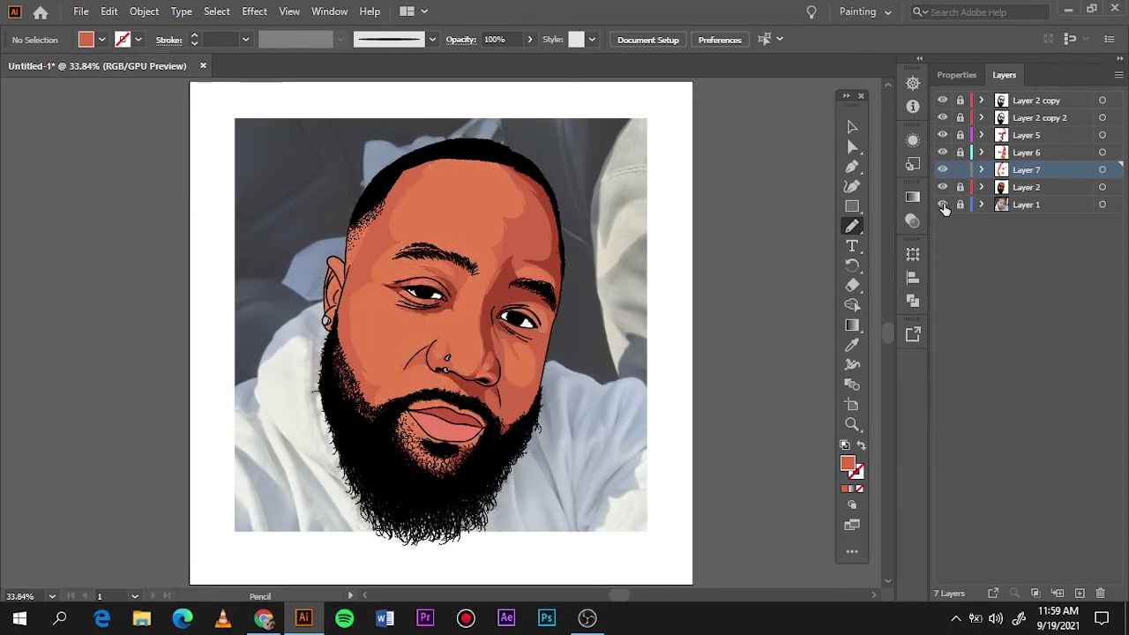
pyautogui.click(942, 187)
pyautogui.hotkey('ctrl', '1')
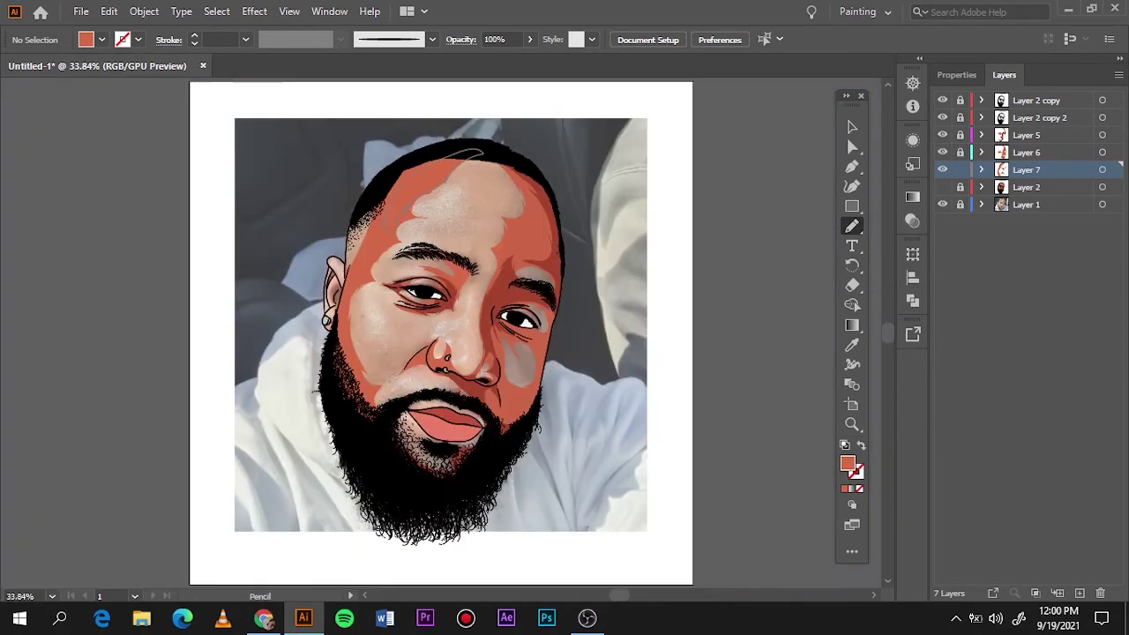
# Step: Compare the full portrait with the reference photo toggled, then add Layer 8
pyautogui.hotkey('ctrl', '0')
pyautogui.click(943, 187)
pyautogui.click(942, 204)
pyautogui.press('v')
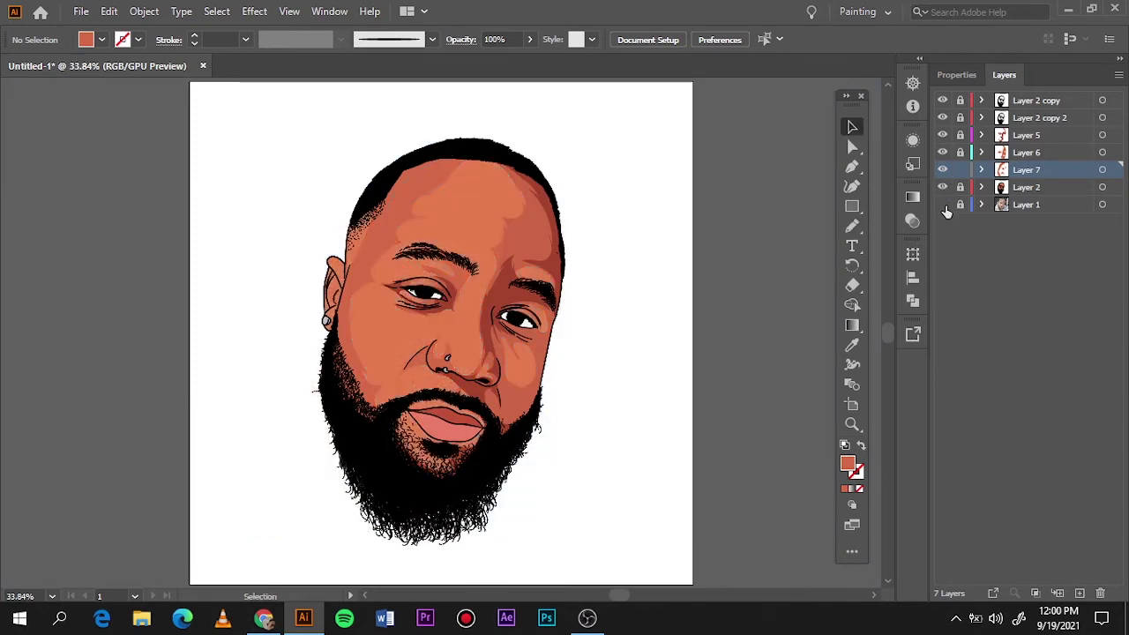
pyautogui.click(942, 203)
pyautogui.click(1080, 593)
# Step: Set the fill to #DD744B and hide the flat face fill and sketch layers
pyautogui.hotkey('ctrl', '+')
pyautogui.hotkey('ctrl', '+')
pyautogui.press('i')
pyautogui.doubleClick(848, 464)
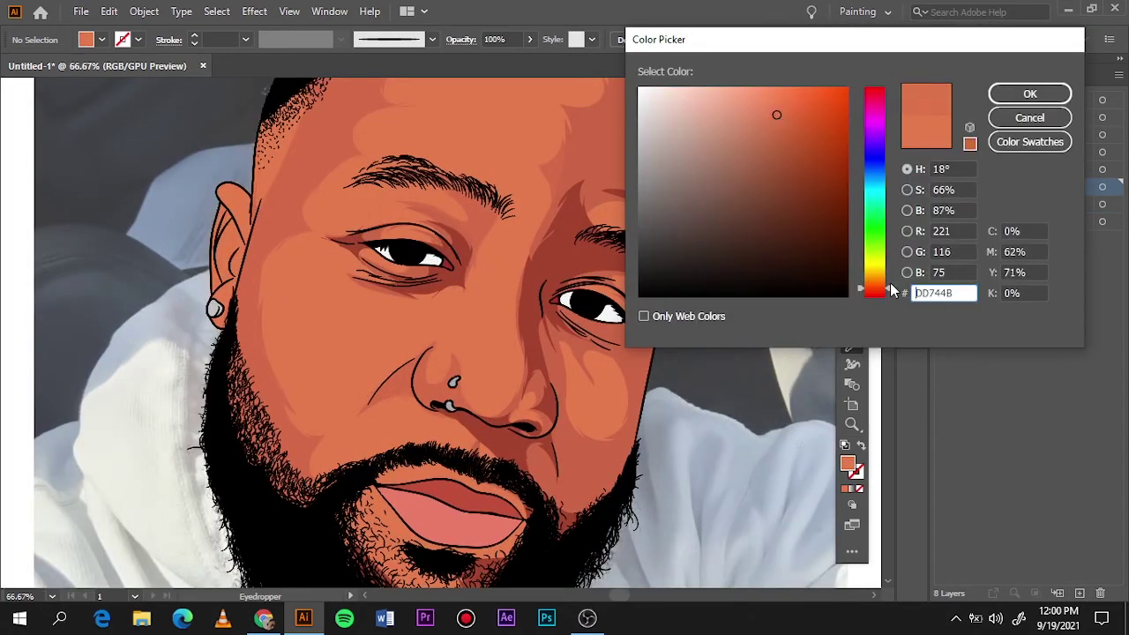
pyautogui.press('Return')
pyautogui.press('n')
pyautogui.scroll(2, 582, 250)
pyautogui.click(942, 204)
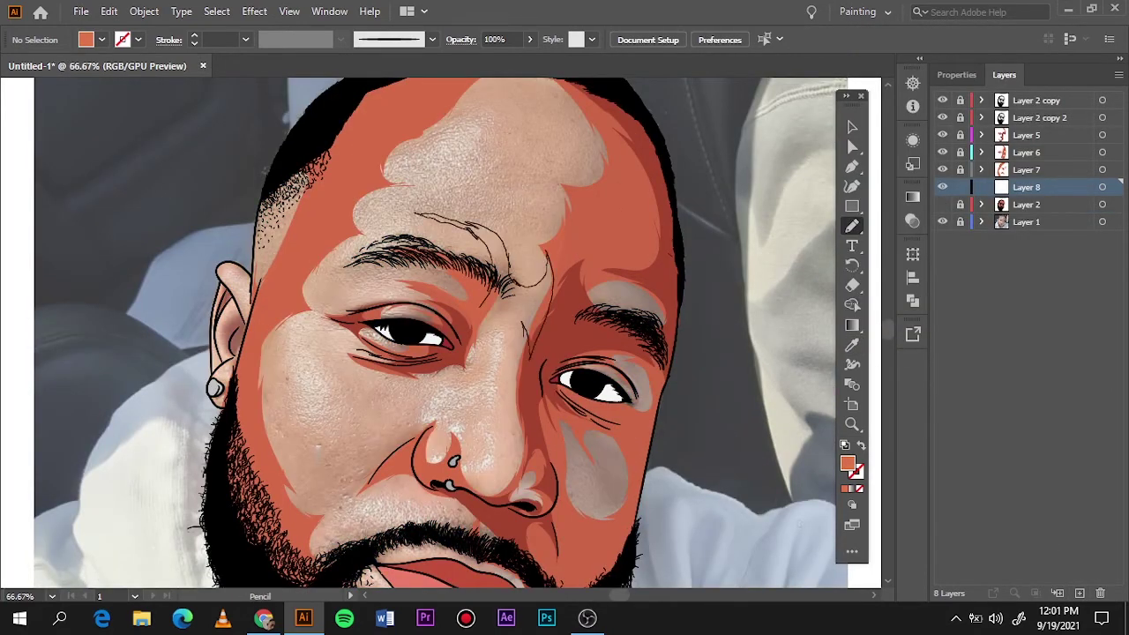
pyautogui.click(942, 186)
pyautogui.click(942, 204)
pyautogui.click(942, 204)
pyautogui.scroll(2, 459, 151)
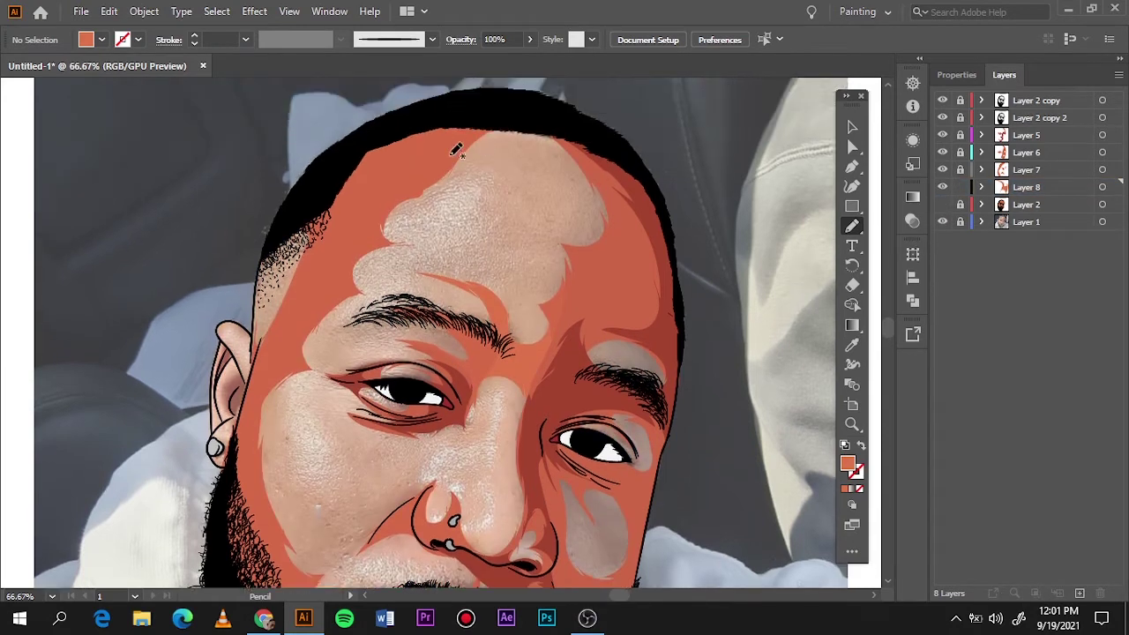
# Step: Draw #DD744B mid-tone shapes across the forehead, down the nose and over the cheek, undoing a stray stroke
pyautogui.moveTo(468, 150); pyautogui.dragTo(426, 209)
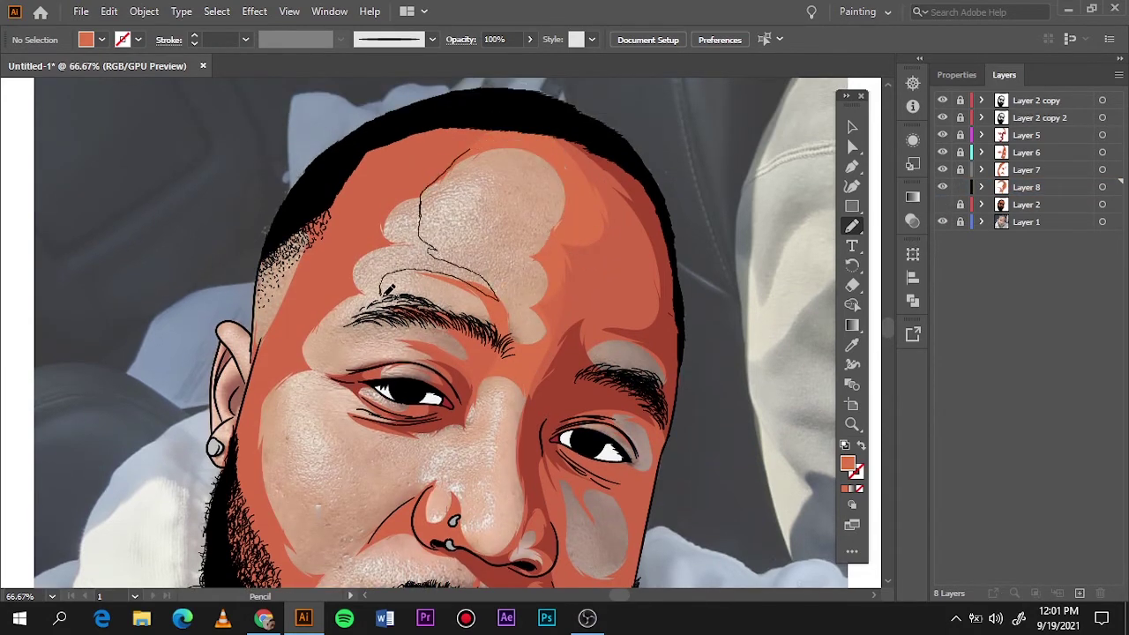
pyautogui.scroll(-3, 452, 221)
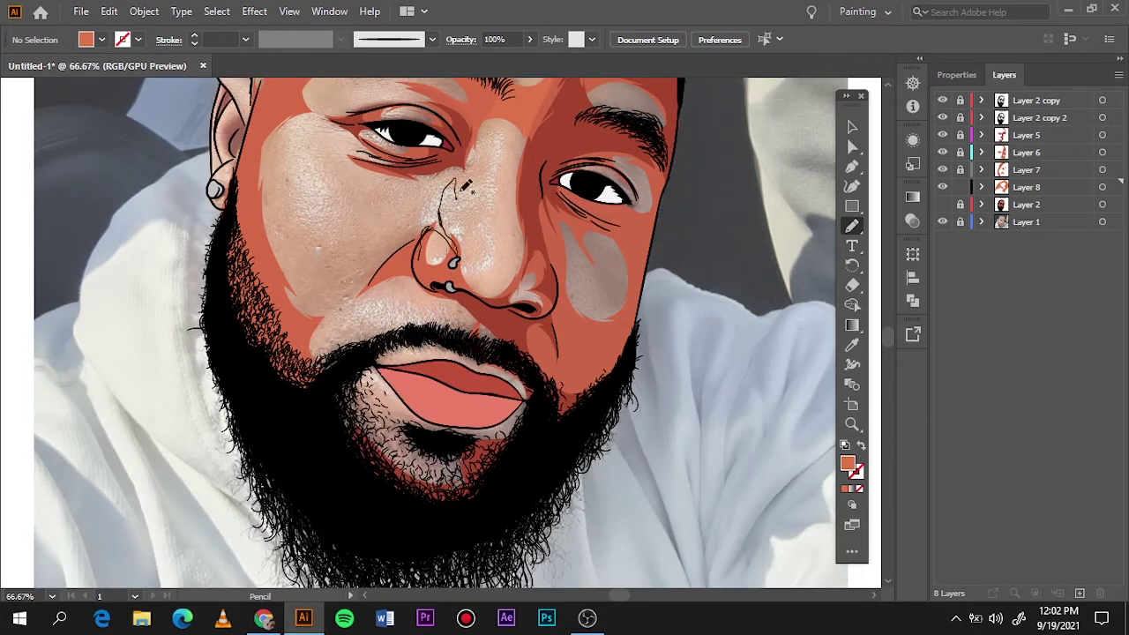
pyautogui.moveTo(458, 189); pyautogui.dragTo(326, 369)
pyautogui.hotkey('ctrl', 'z')
pyautogui.moveTo(476, 126); pyautogui.dragTo(528, 256)
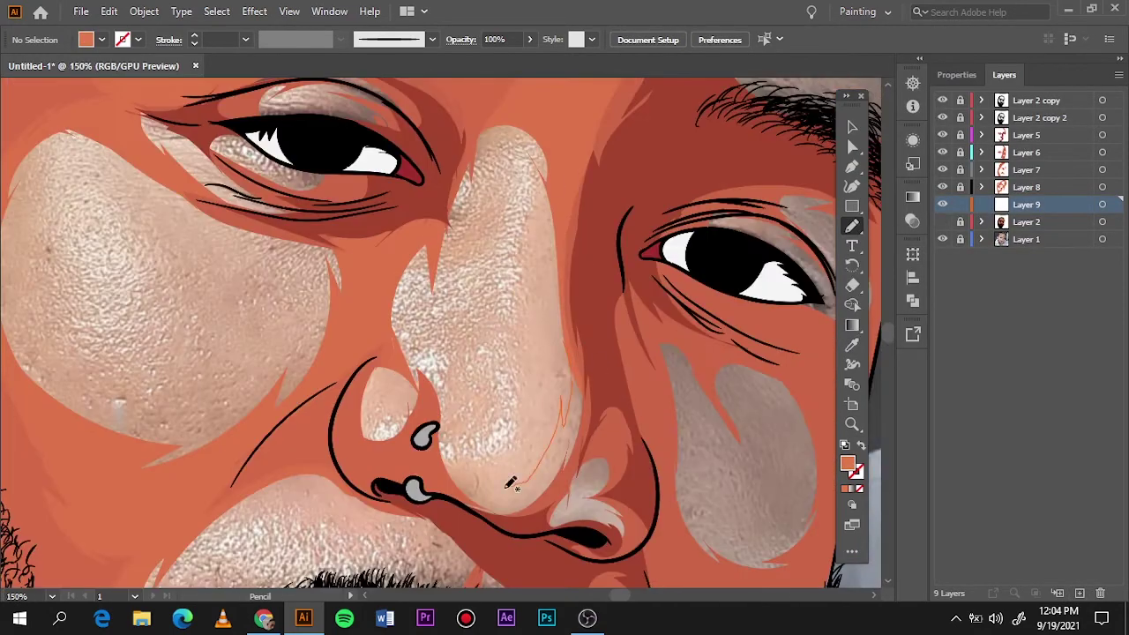
pyautogui.hscroll(-5, 425, 401)
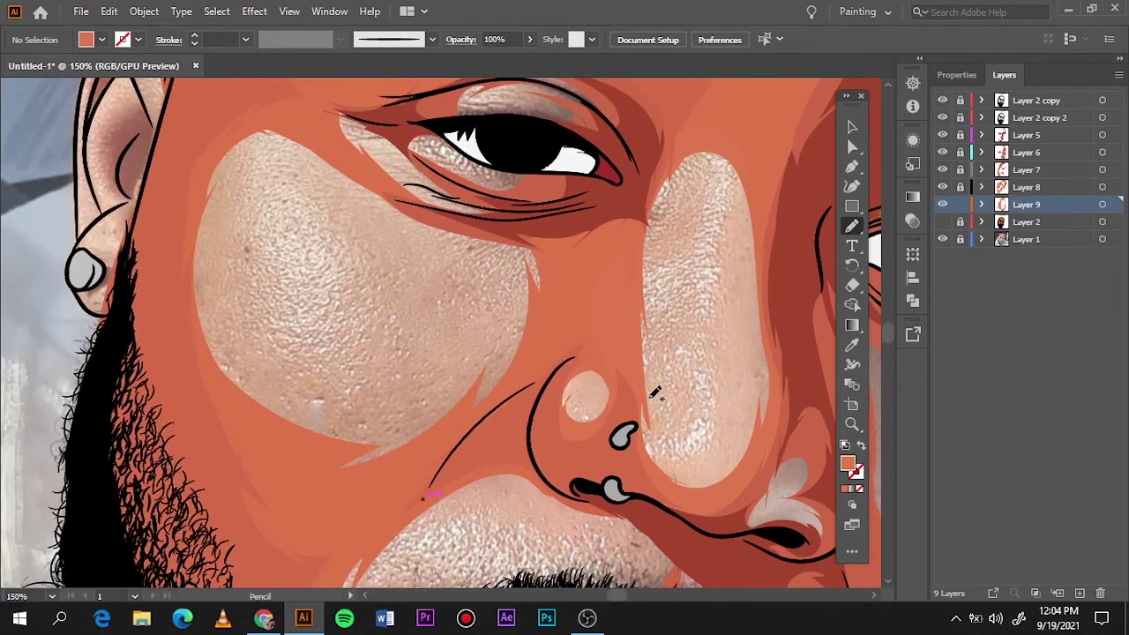
pyautogui.moveTo(501, 257)
pyautogui.mouseDown()
pyautogui.moveTo(238, 231)
pyautogui.moveTo(286, 150)
pyautogui.mouseUp()
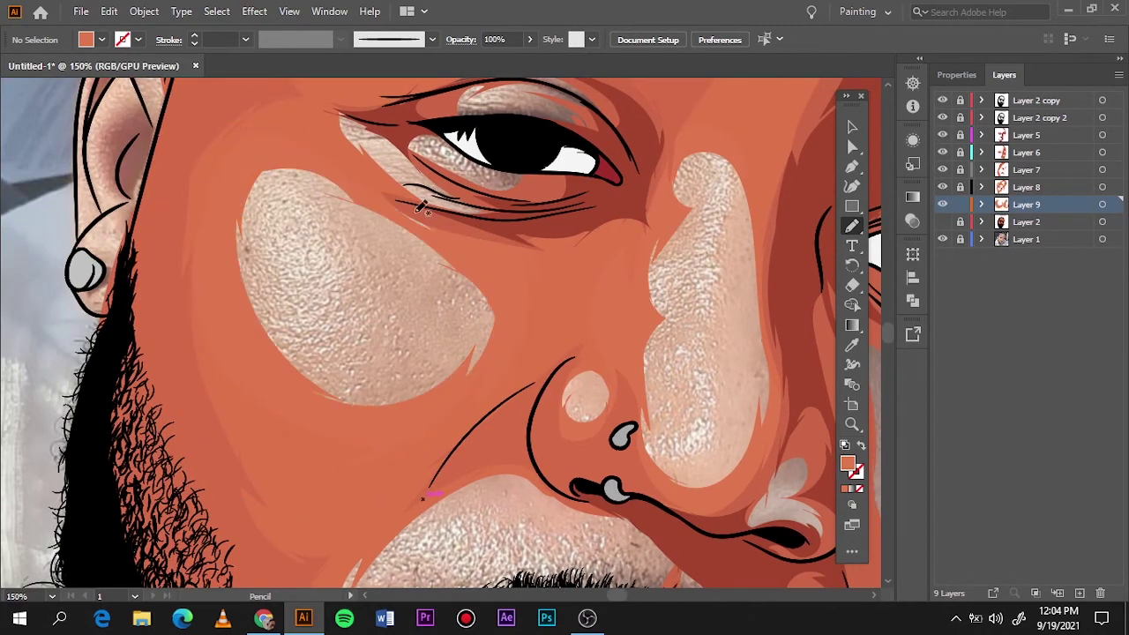
pyautogui.scroll(-5, 479, 182)
pyautogui.moveTo(421, 356); pyautogui.dragTo(670, 434)
pyautogui.scroll(-3, 530, 353)
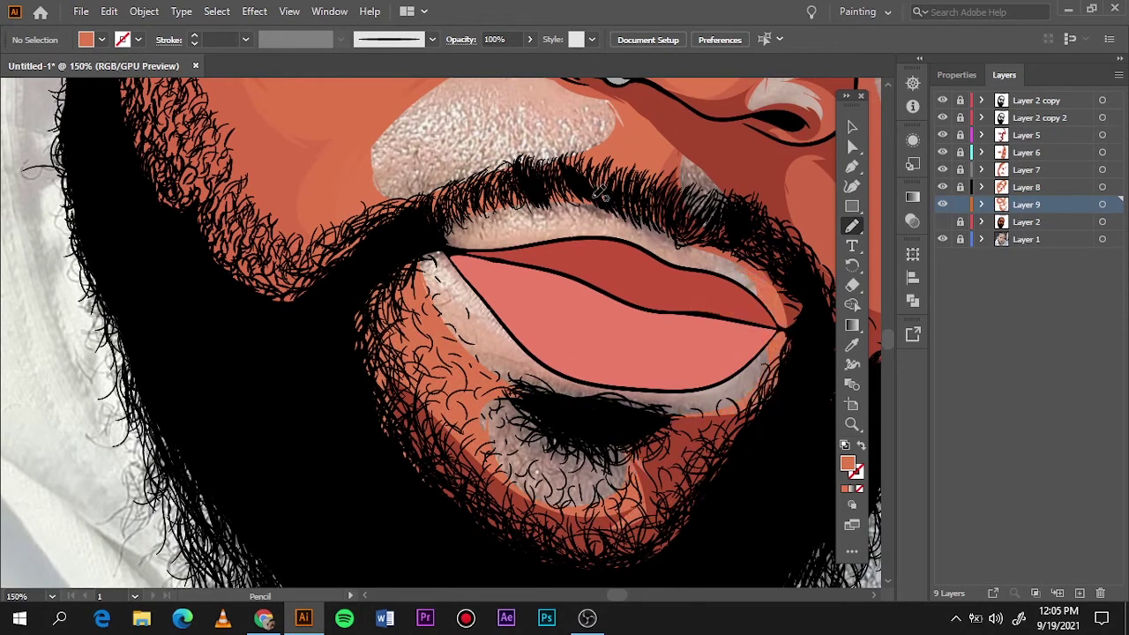
# Step: Add lighter fill over the outer eye corner, comparing against the reference photo
pyautogui.hotkey('ctrl', '0')
pyautogui.click(943, 240)
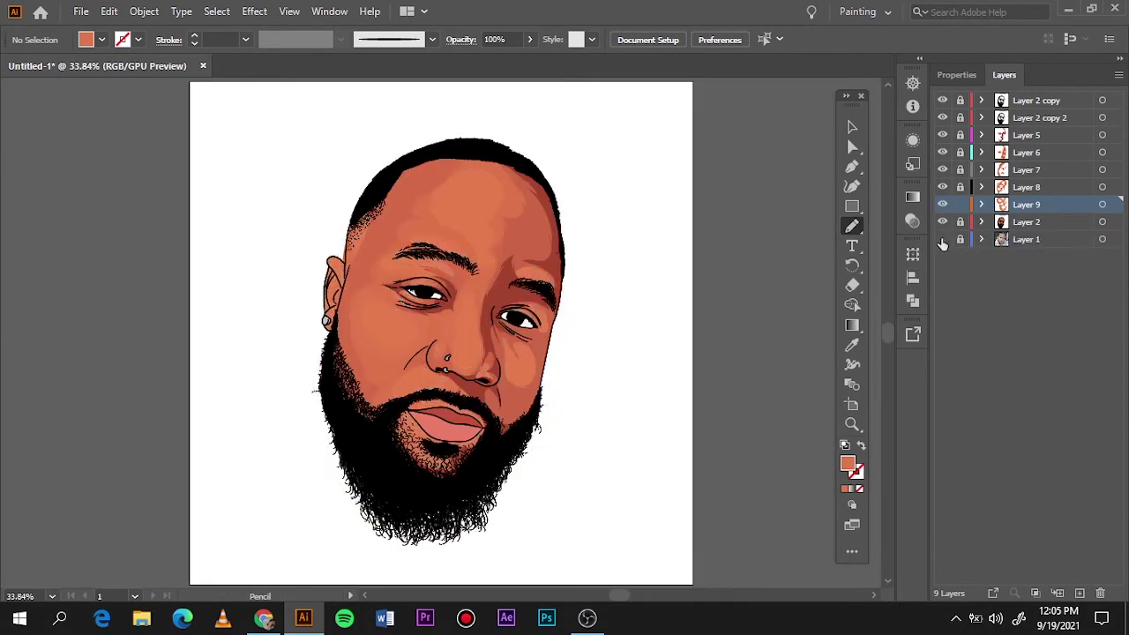
pyautogui.click(942, 240)
pyautogui.scroll(3, 486, 205)
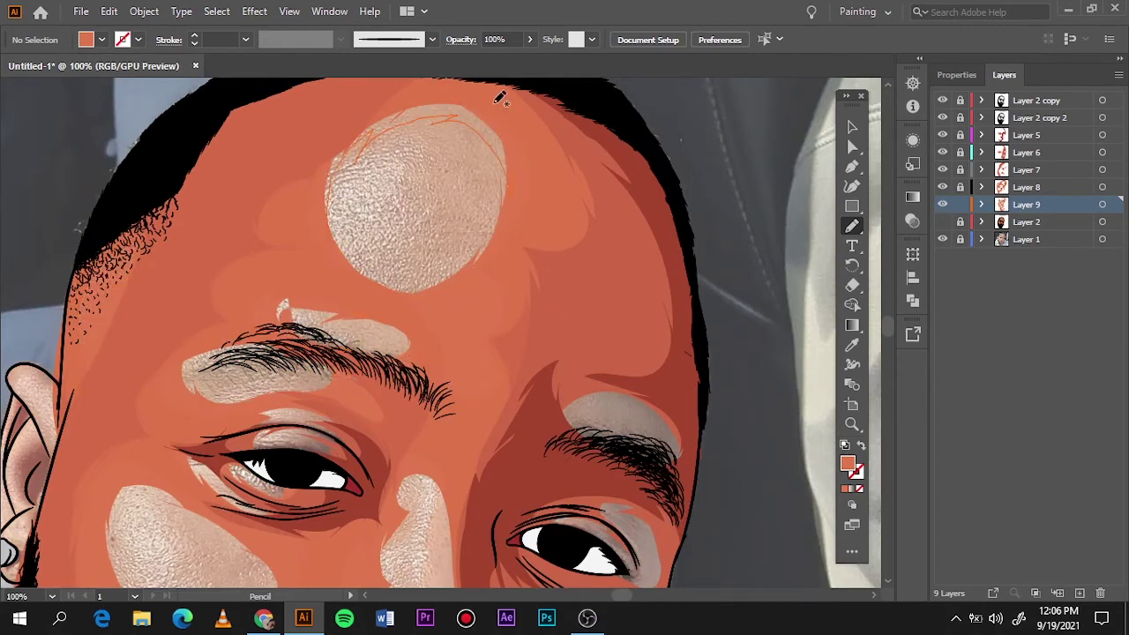
pyautogui.scroll(-5, 503, 99)
pyautogui.moveTo(641, 336); pyautogui.dragTo(629, 329)
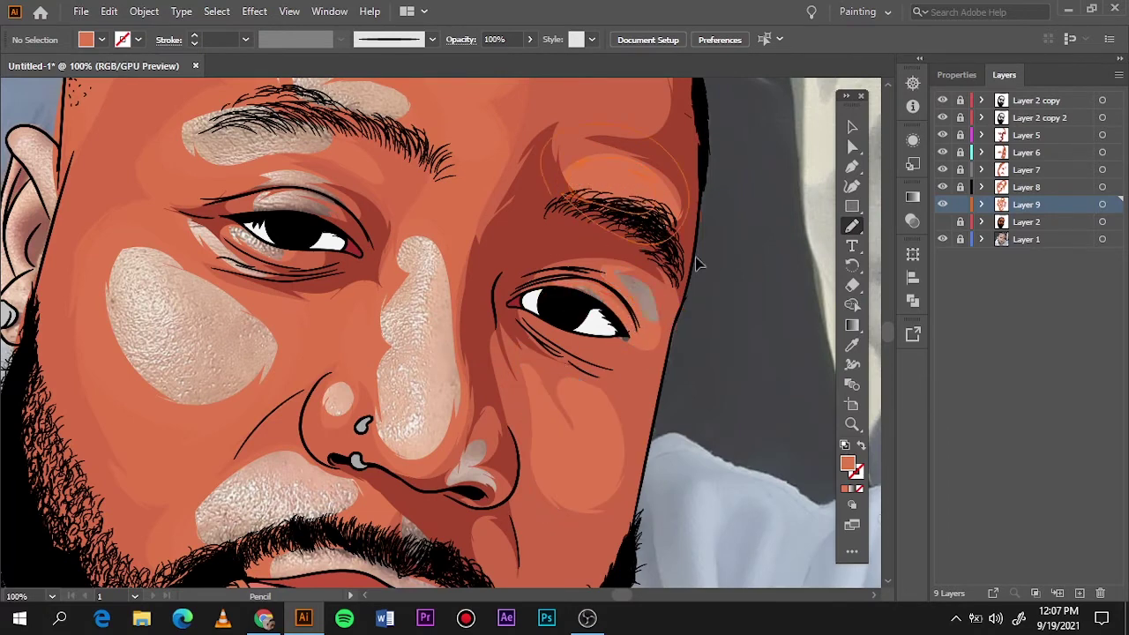
pyautogui.hotkey('ctrl', '0')
pyautogui.click(942, 239)
pyautogui.click(942, 239)
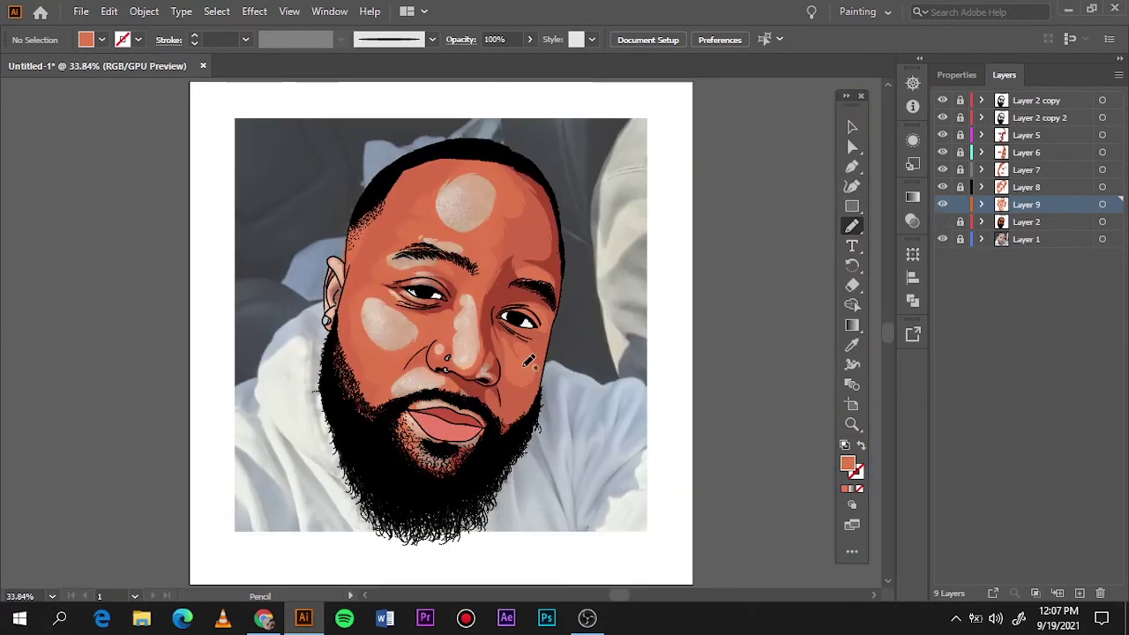
pyautogui.hotkey('ctrl', '+')
pyautogui.hotkey('ctrl', '+')
pyautogui.hotkey('ctrl', '+')
# Step: Set the fill to #E0784F and draw a soft highlight shape on the cheek
pyautogui.hotkey('ctrl', 'l')
pyautogui.click(942, 239)
pyautogui.doubleClick(847, 463)
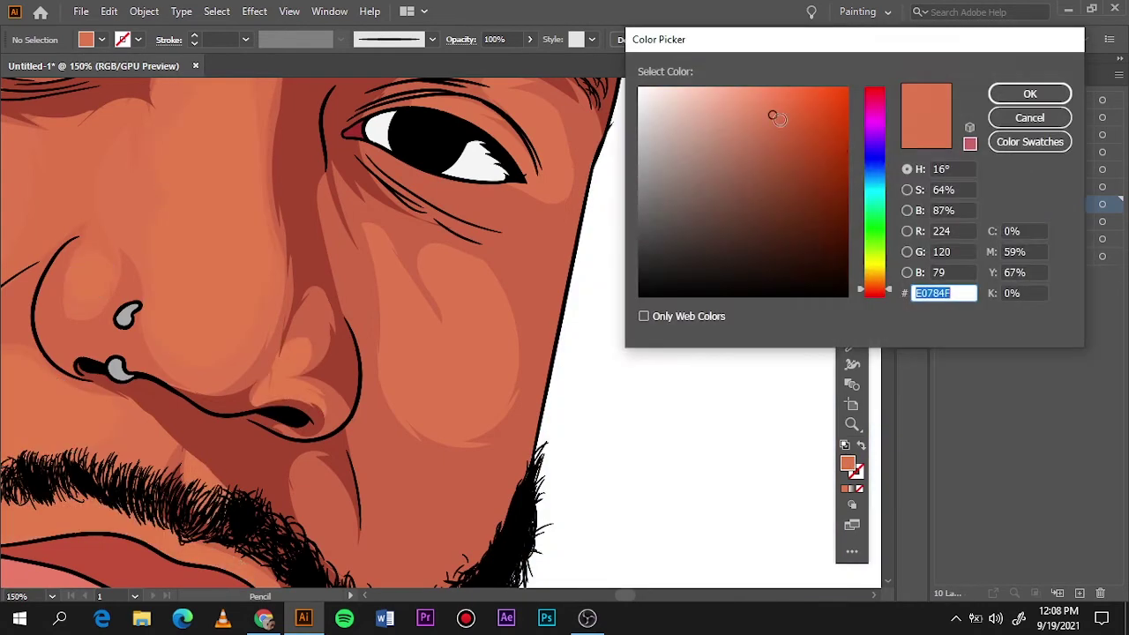
pyautogui.click(1029, 93)
pyautogui.moveTo(535, 332); pyautogui.dragTo(529, 323)
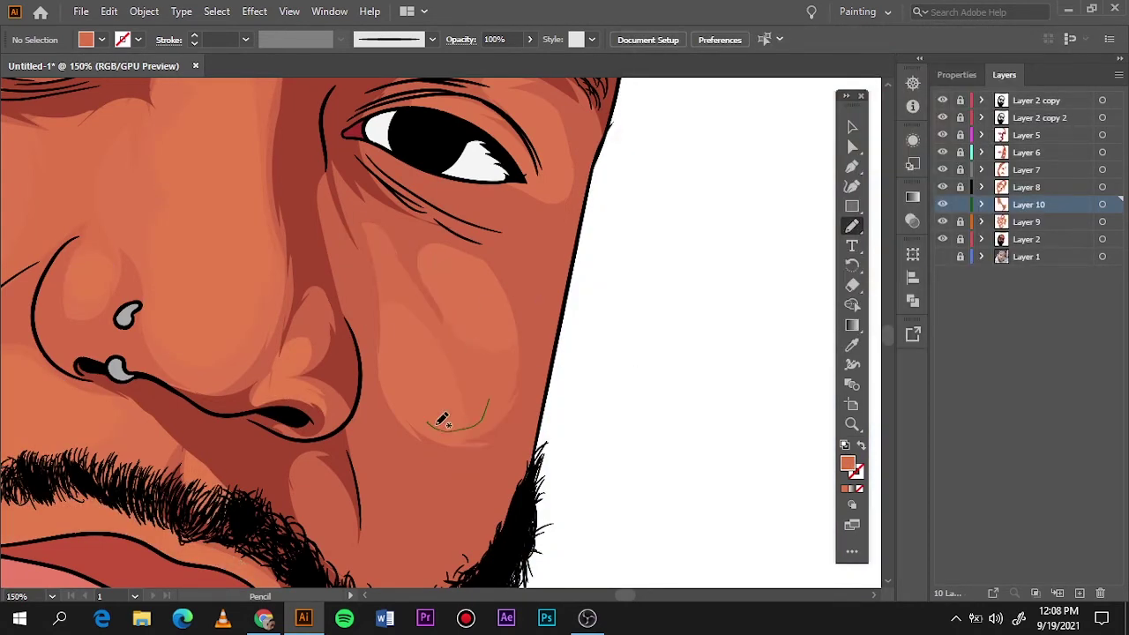
pyautogui.moveTo(441, 416); pyautogui.dragTo(453, 322)
# Step: Add soft highlights on the forehead and beside the nose, then add an eleventh layer
pyautogui.hotkey('ctrl', '0')
pyautogui.scroll(3, 545, 275)
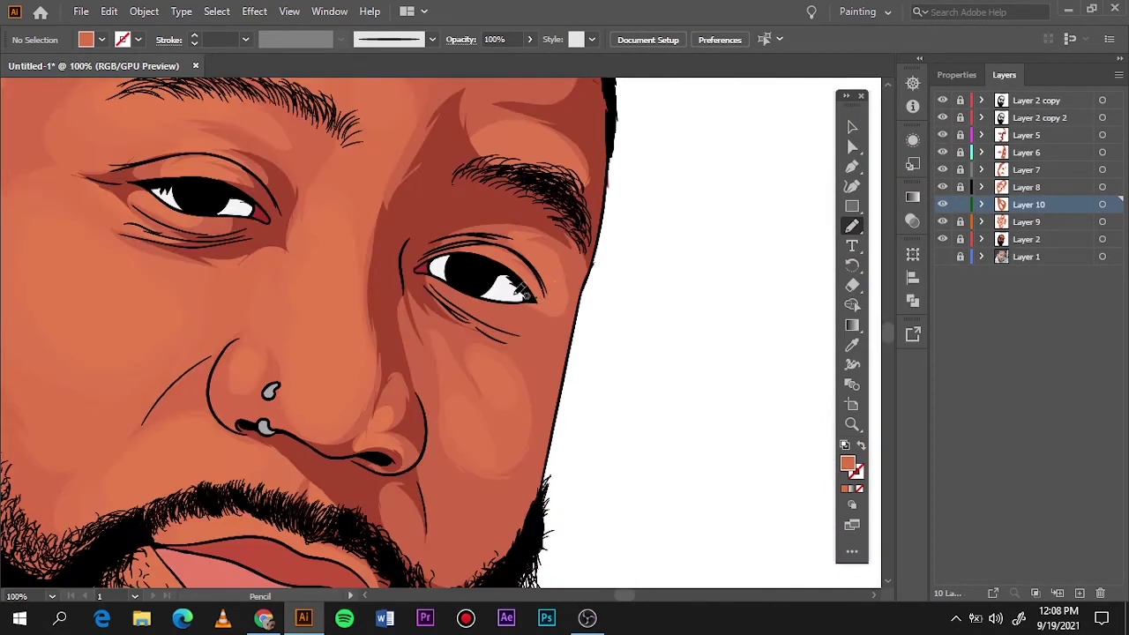
pyautogui.scroll(5, 433, 379)
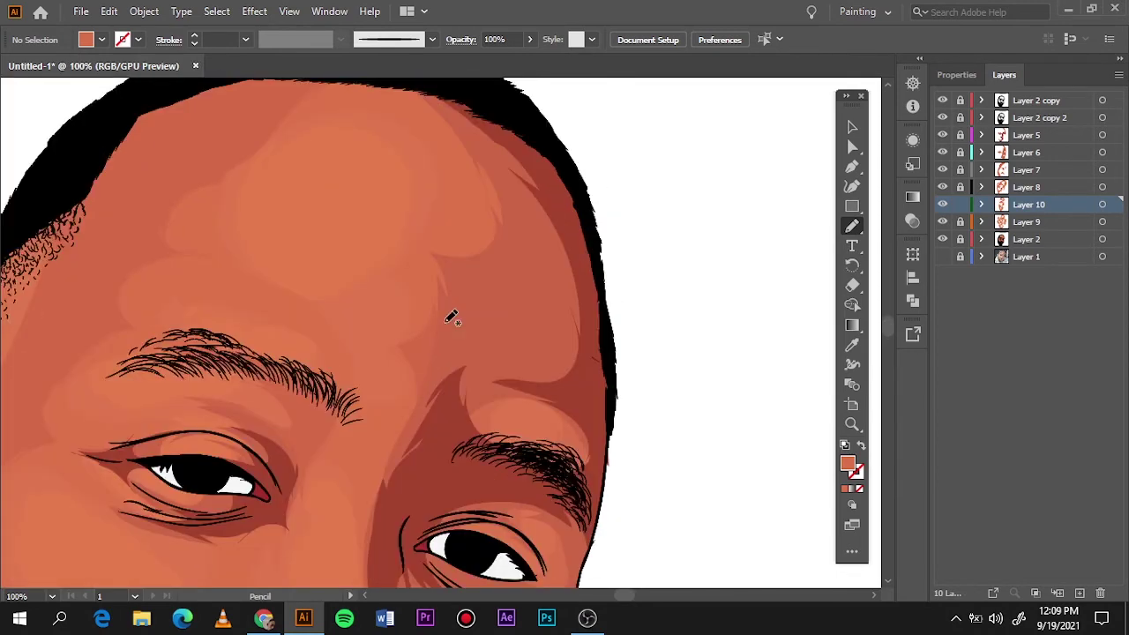
pyautogui.moveTo(326, 96); pyautogui.dragTo(385, 348)
pyautogui.moveTo(273, 287); pyautogui.dragTo(253, 133)
pyautogui.scroll(-5, 303, 271)
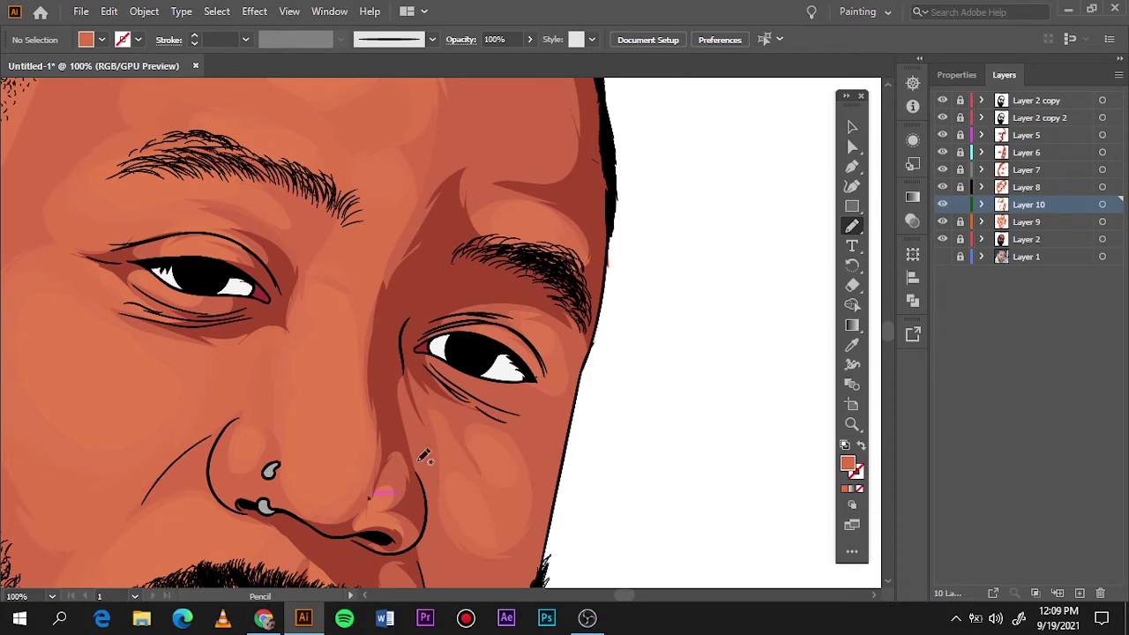
pyautogui.hotkey('ctrl', '0')
pyautogui.hotkey('ctrl', '=')
pyautogui.hotkey('ctrl', '=')
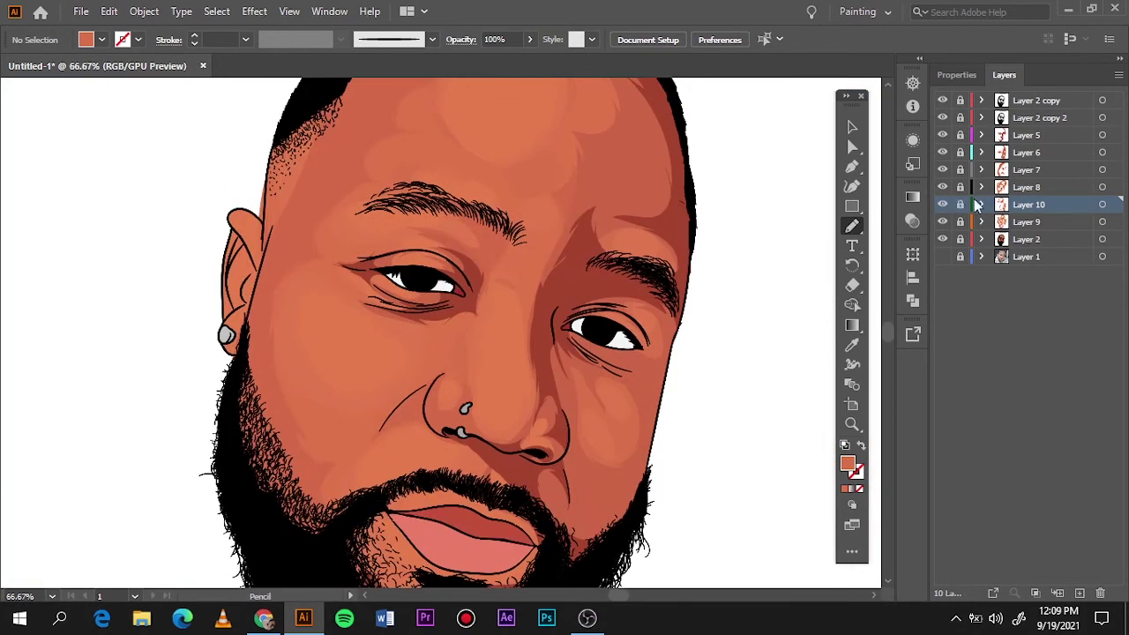
pyautogui.hotkey('ctrl', 'l')
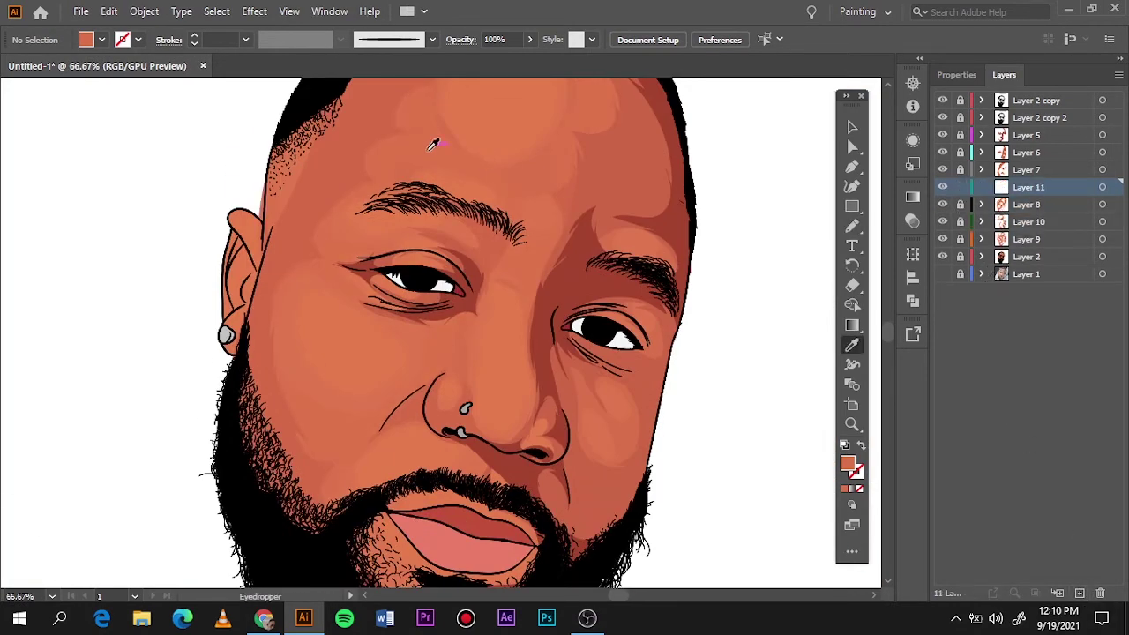
# Step: Adjust the fill colour for shading and zoom in to the eye area
pyautogui.doubleClick(848, 464)
pyautogui.click(1026, 88)
pyautogui.scroll(3, 432, 396)
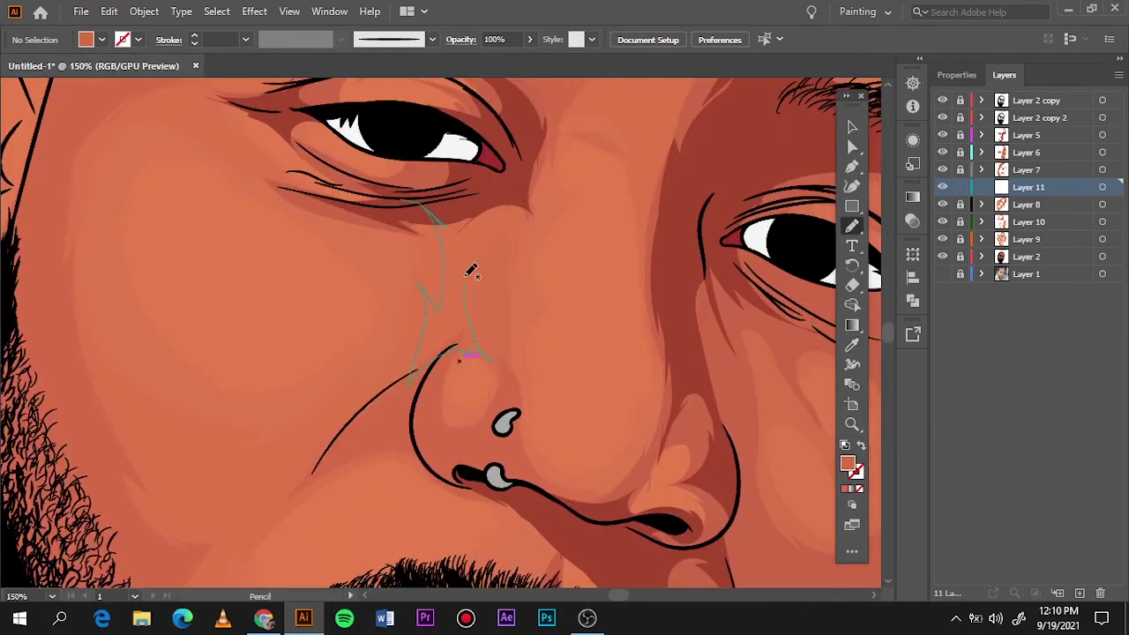
pyautogui.hotkey('ctrl', '0')
pyautogui.scroll(3, 411, 367)
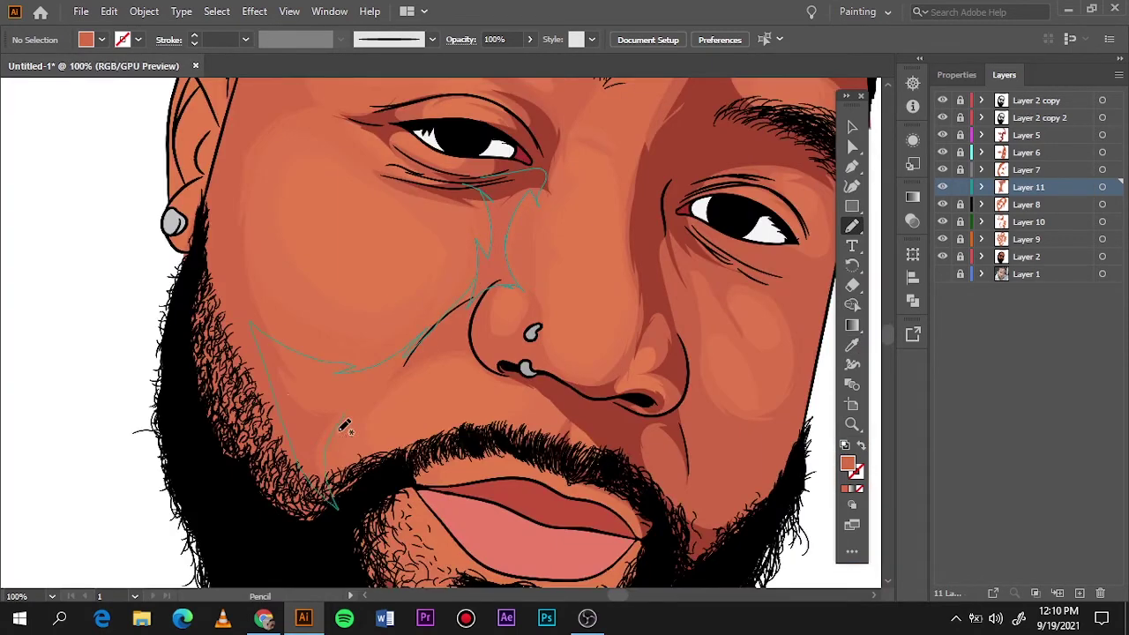
pyautogui.hotkey('ctrl', '0')
pyautogui.scroll(2, 431, 216)
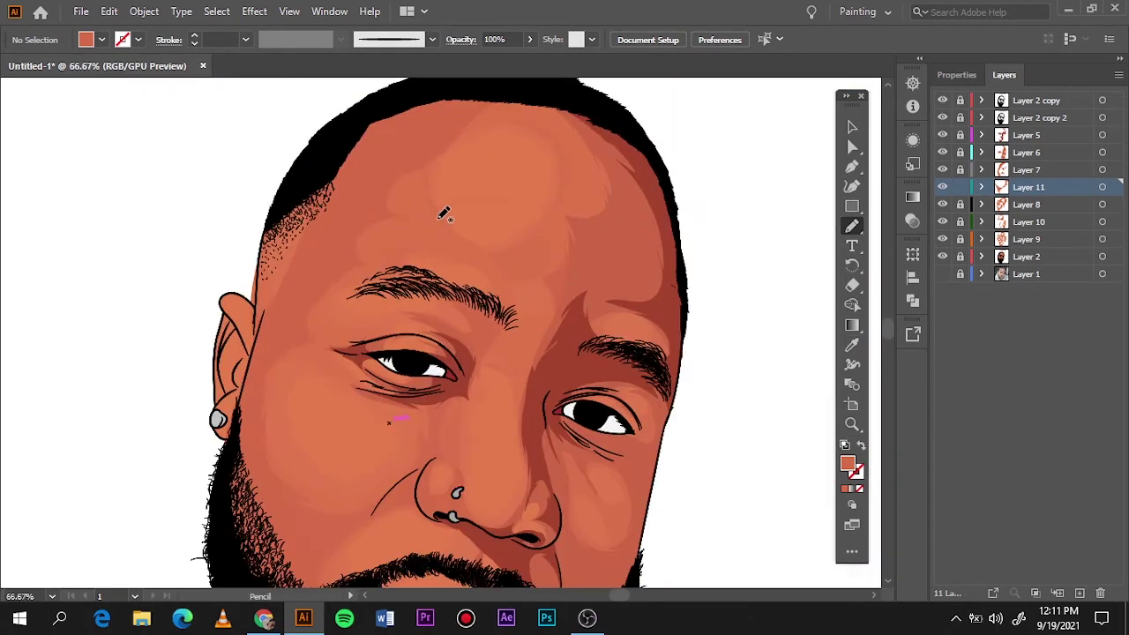
pyautogui.scroll(2, 432, 216)
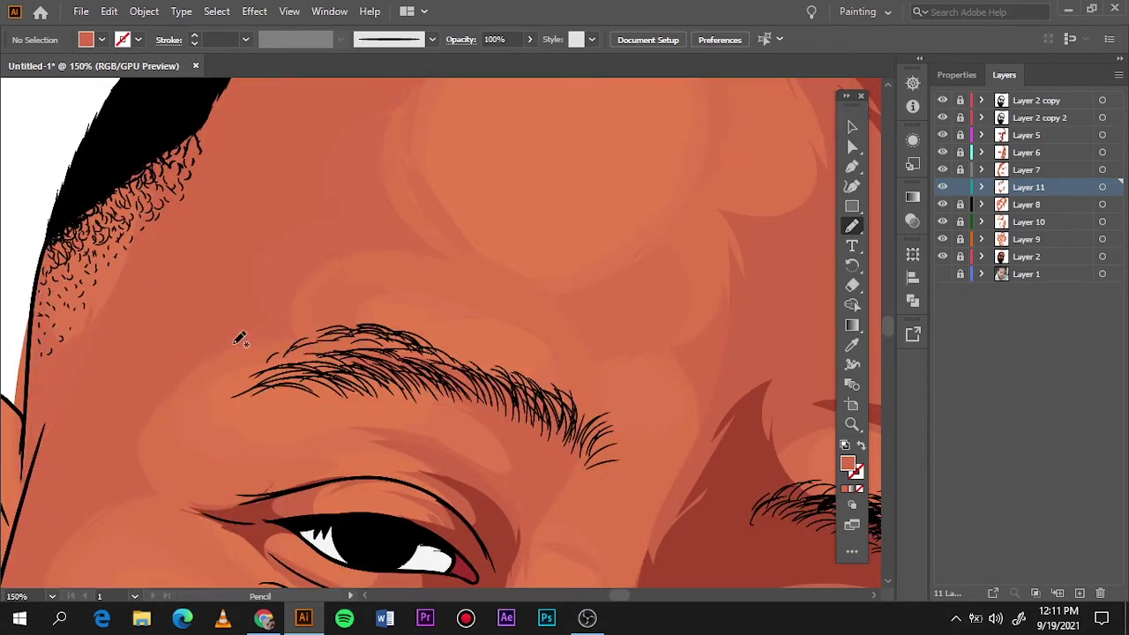
pyautogui.scroll(-5, 300, 352)
# Step: Draw a shading shape around the eye, review the face, and add Layer 12
pyautogui.moveTo(254, 274); pyautogui.dragTo(269, 265)
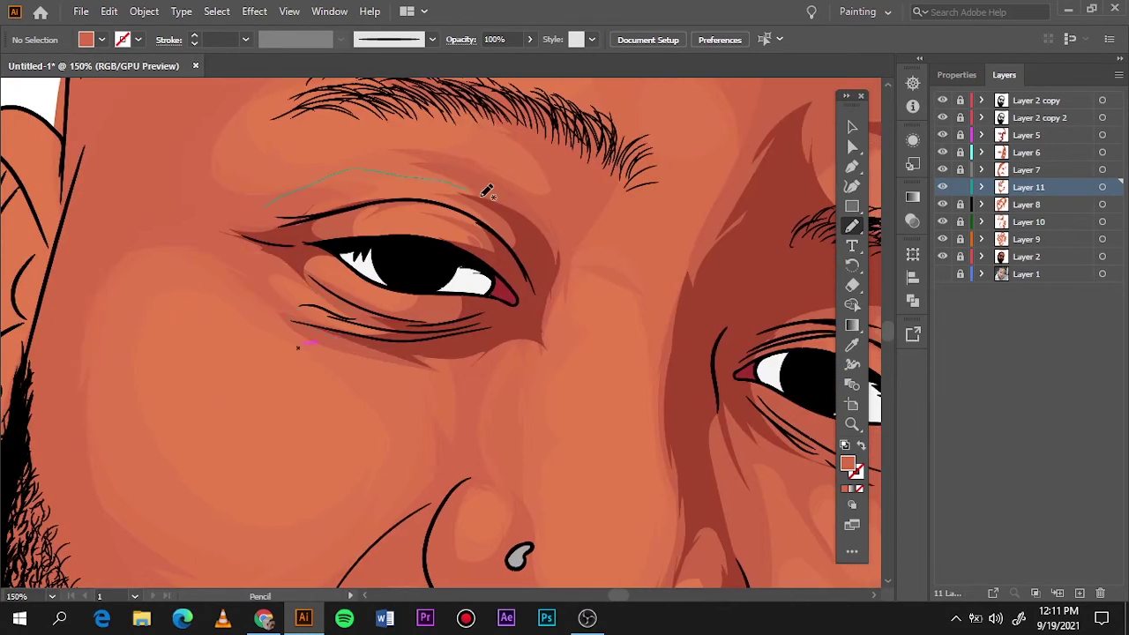
pyautogui.hotkey('ctrl', '0')
pyautogui.scroll(5, 480, 285)
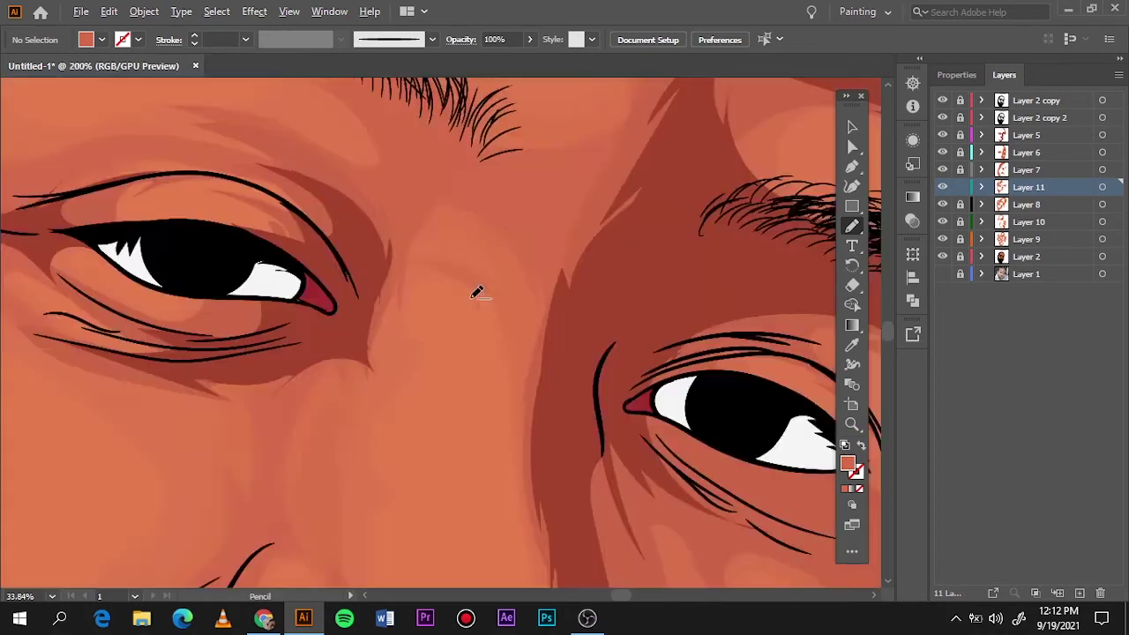
pyautogui.scroll(-2, 351, 274)
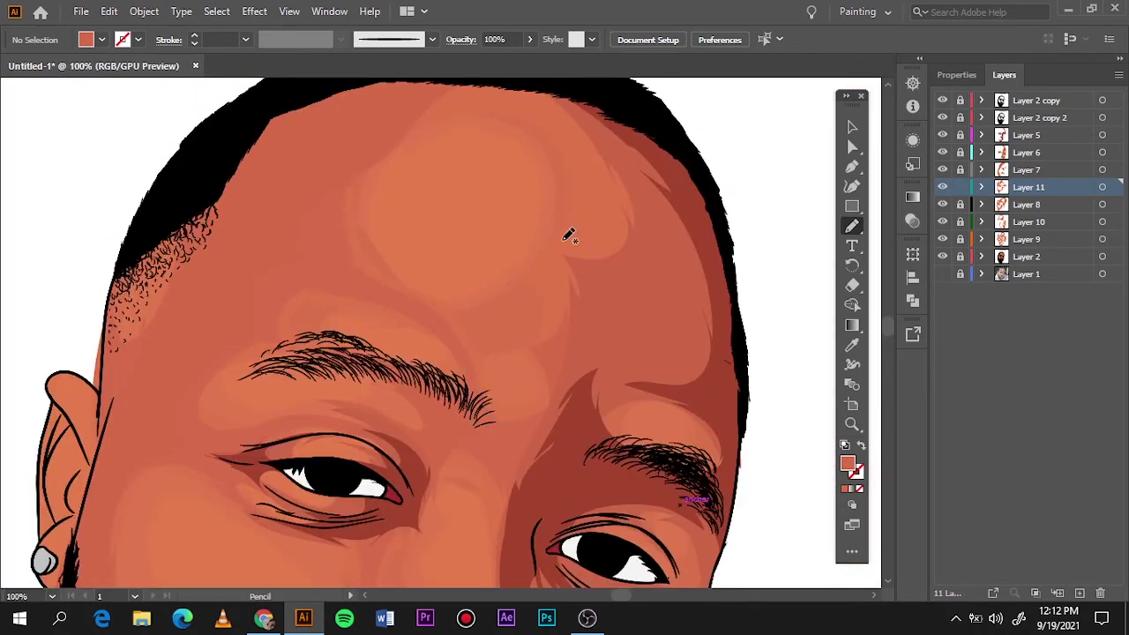
pyautogui.hotkey('ctrl', '0')
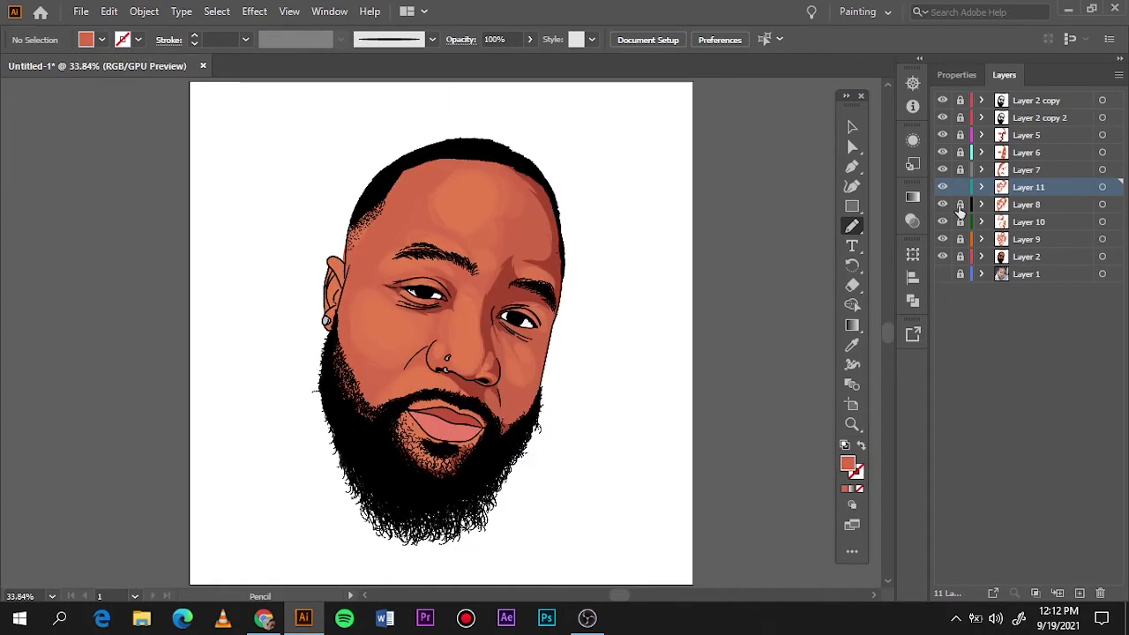
pyautogui.click(1023, 174)
pyautogui.hotkey('ctrl', 'l')
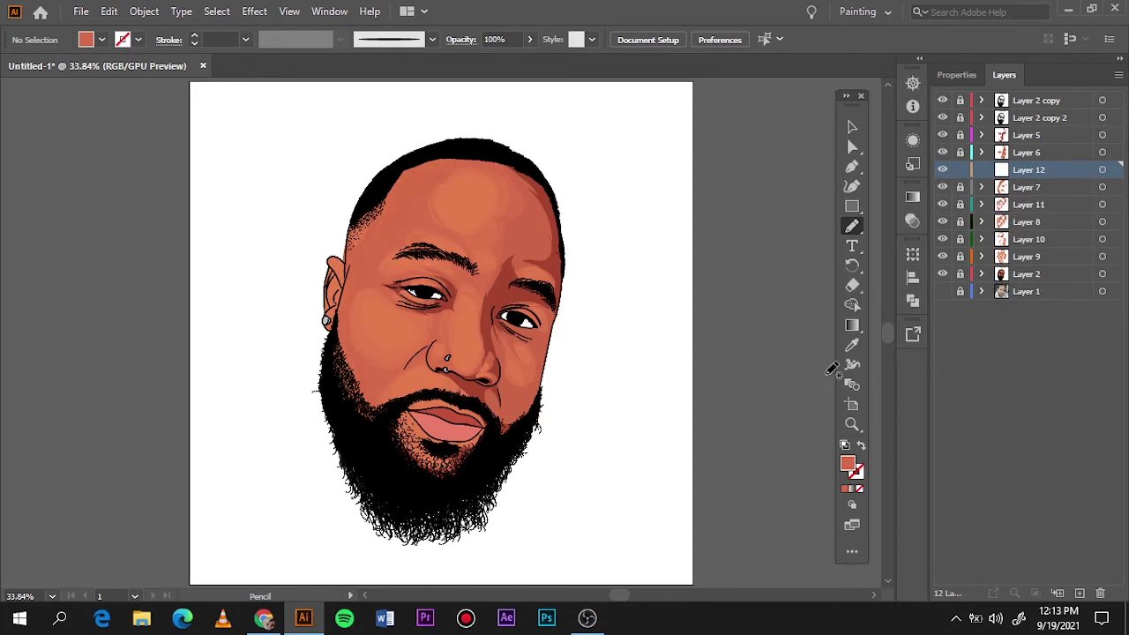
# Step: Sample a skin colour and freehand-shade the forehead on Layer 12, then return to Selection
pyautogui.press('i')
pyautogui.scroll(3, 376, 162)
pyautogui.press('n')
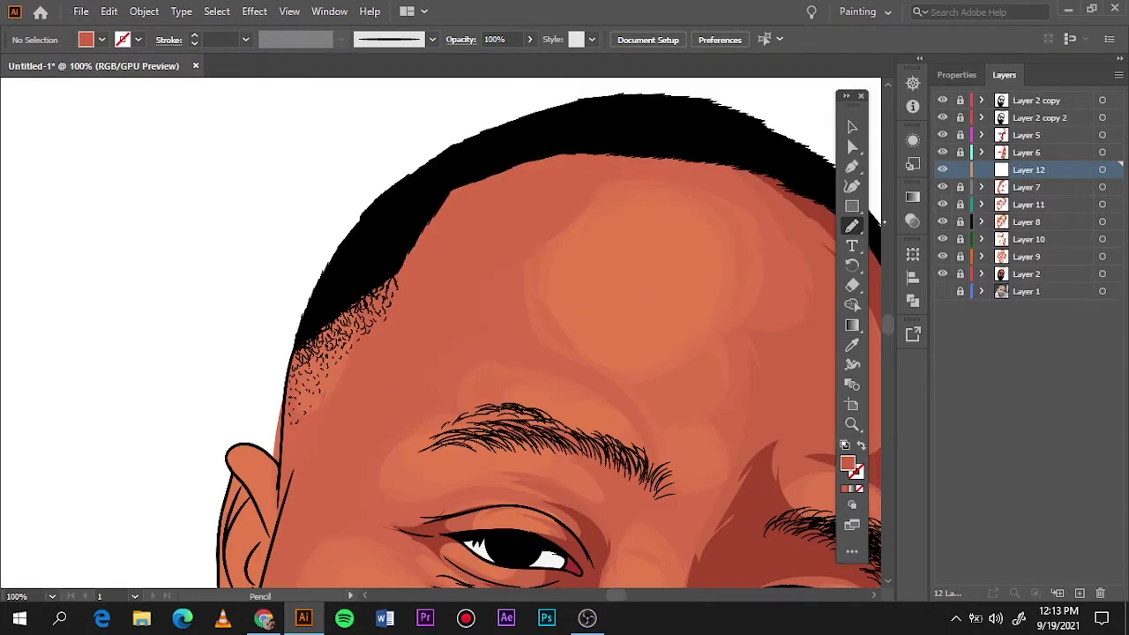
pyautogui.hotkey('ctrl', '0')
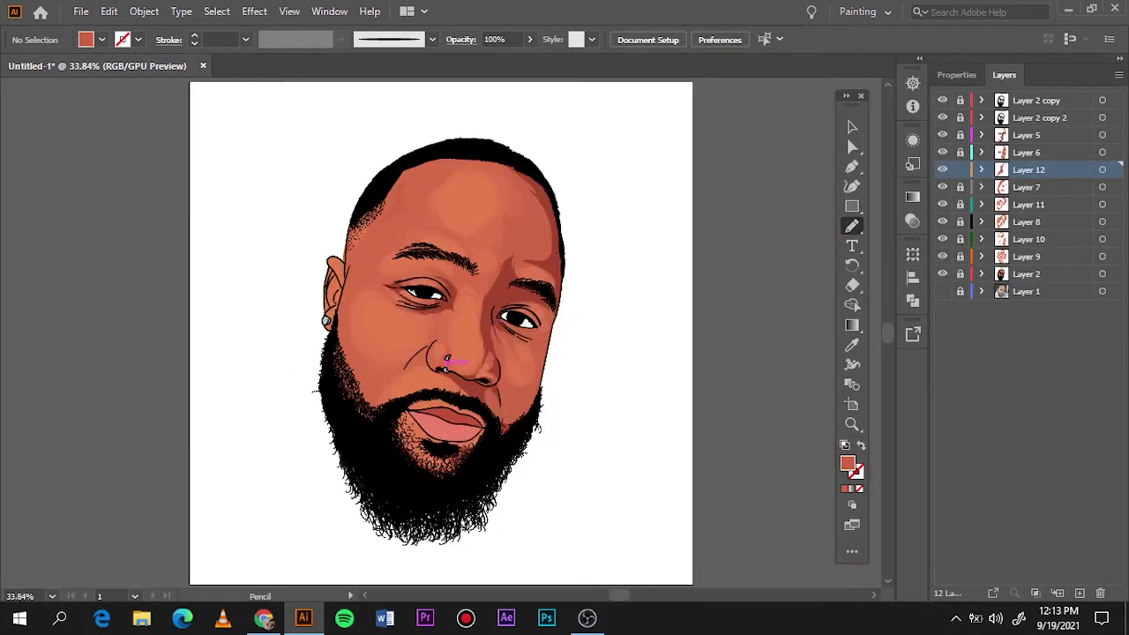
pyautogui.scroll(2, 383, 260)
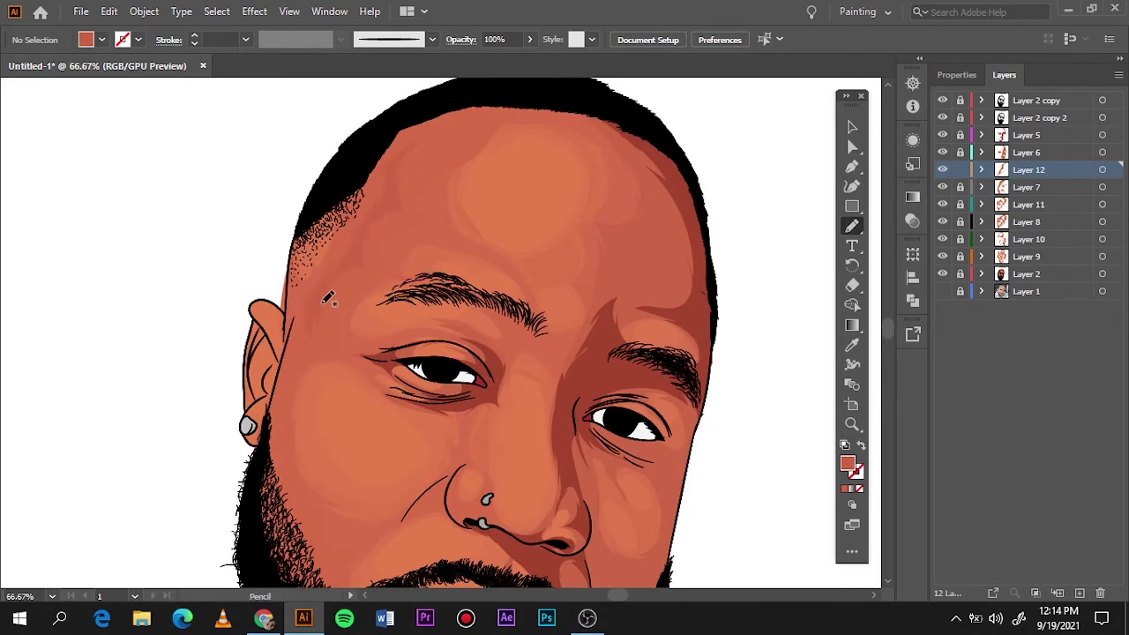
pyautogui.hotkey('ctrl', '0')
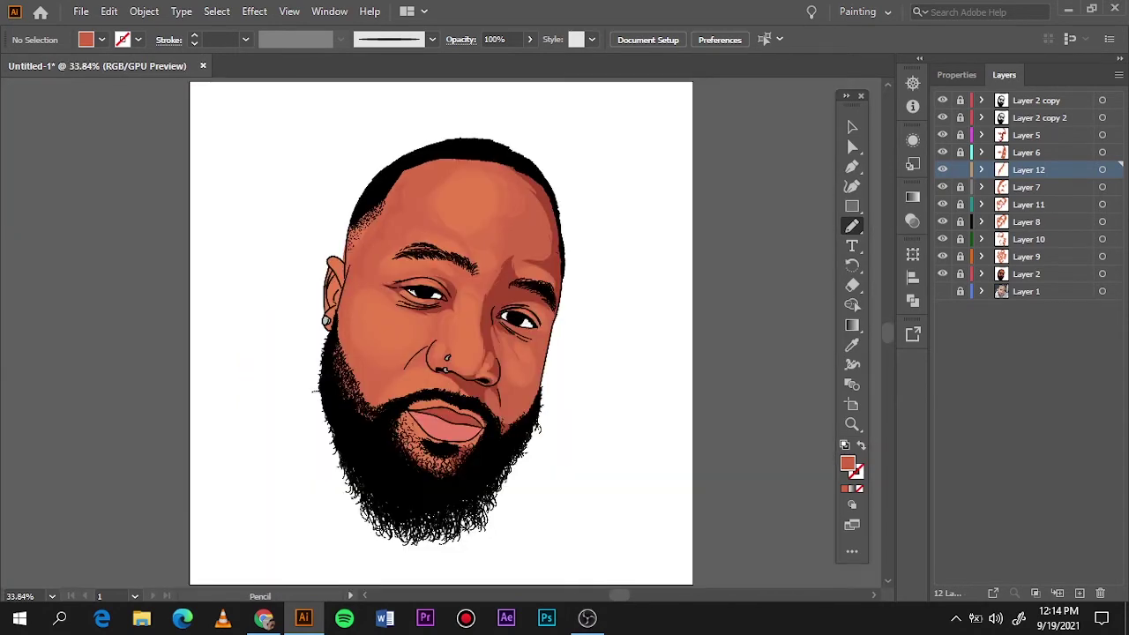
pyautogui.scroll(3, 353, 383)
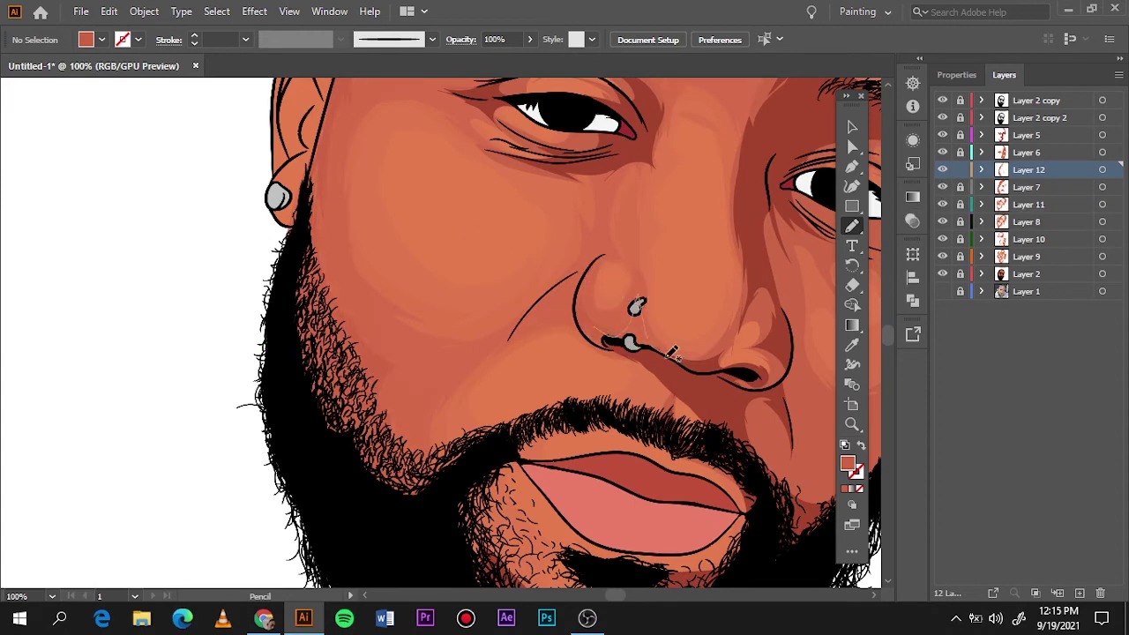
pyautogui.scroll(-2, 671, 353)
pyautogui.hotkey('ctrl', '0')
pyautogui.press('v')
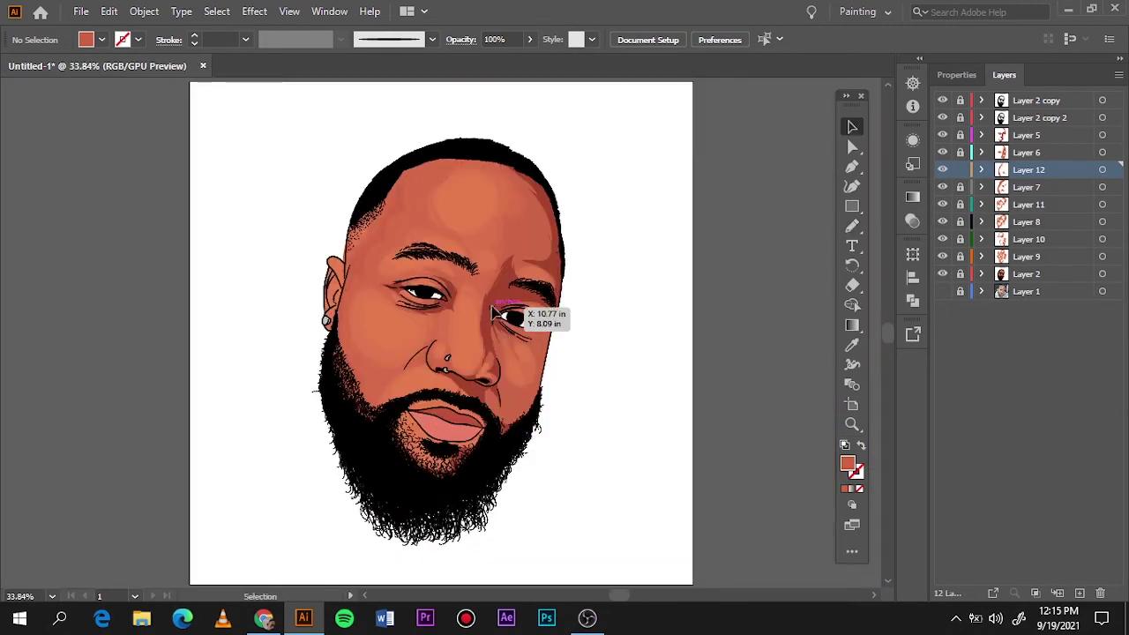
pyautogui.scroll(2, 494, 314)
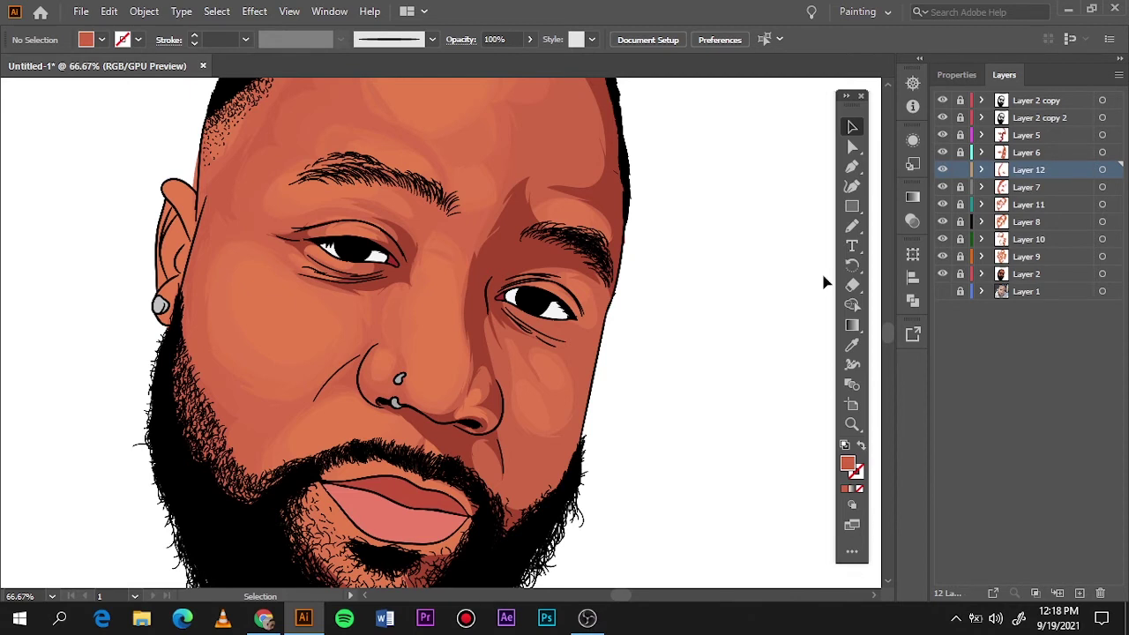
# Step: Scroll the Layers panel down to bring Layer 6 into view
pyautogui.scroll(-1, 531, 429)
# Step: Create Layer 13 and set a shading colour adjusted from the sampled face skin
pyautogui.click(1028, 152)
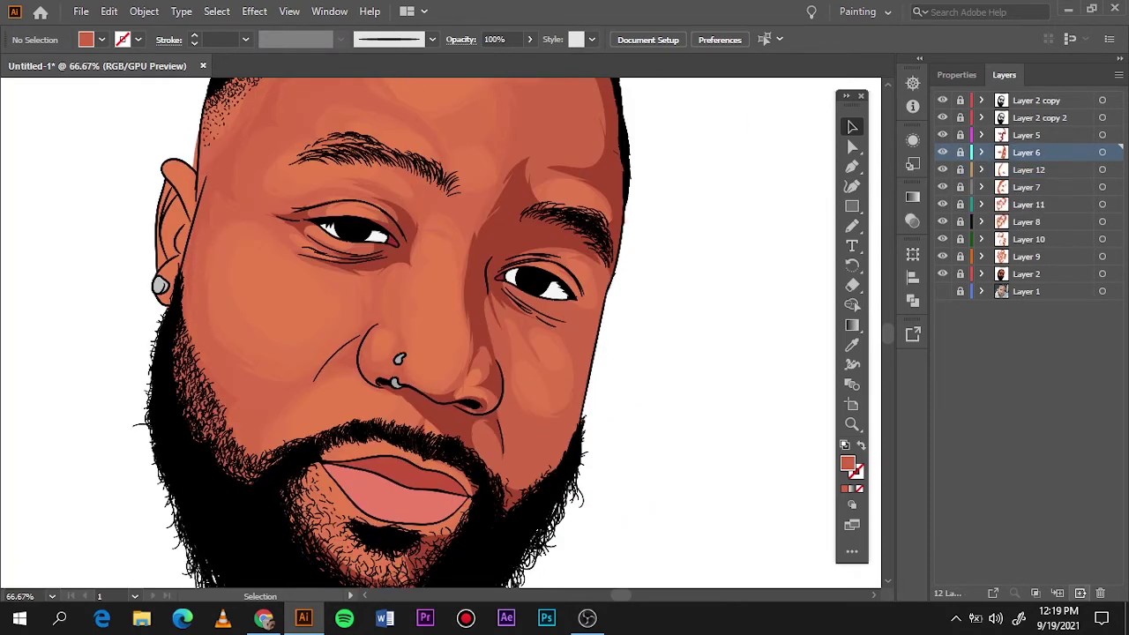
pyautogui.hotkey('ctrl', 'l')
pyautogui.press('i')
pyautogui.click(555, 448)
pyautogui.doubleClick(847, 463)
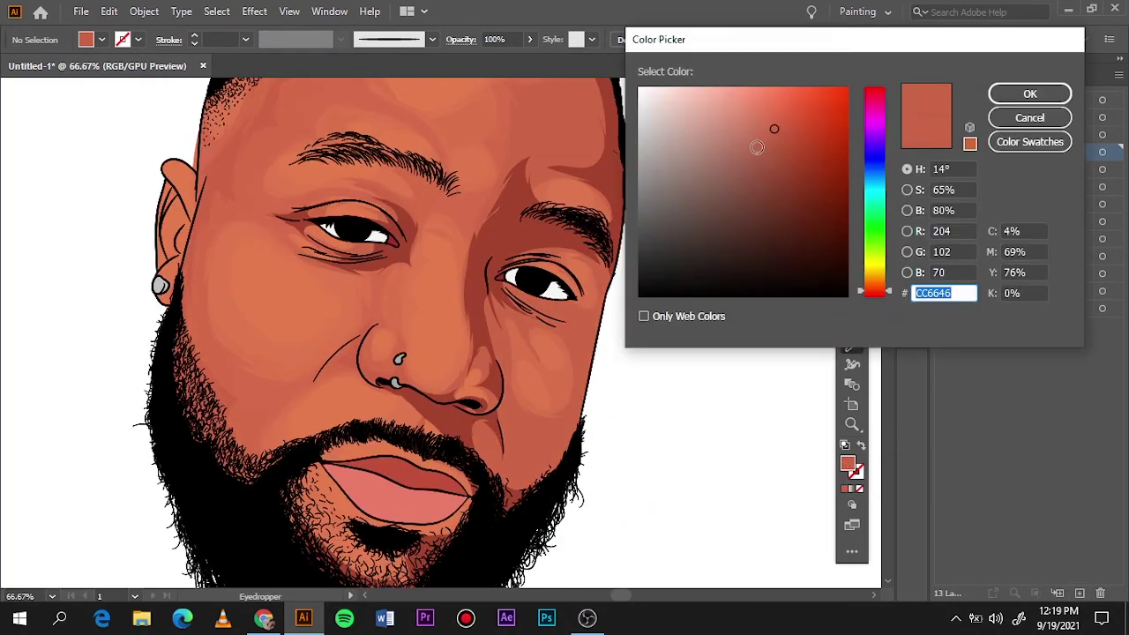
pyautogui.click(1029, 93)
pyautogui.press('n')
pyautogui.scroll(2, 643, 462)
# Step: Remove a stray stroke by the nostril and draw shading around the right eye and cheek
pyautogui.hotkey('ctrl', 'z')
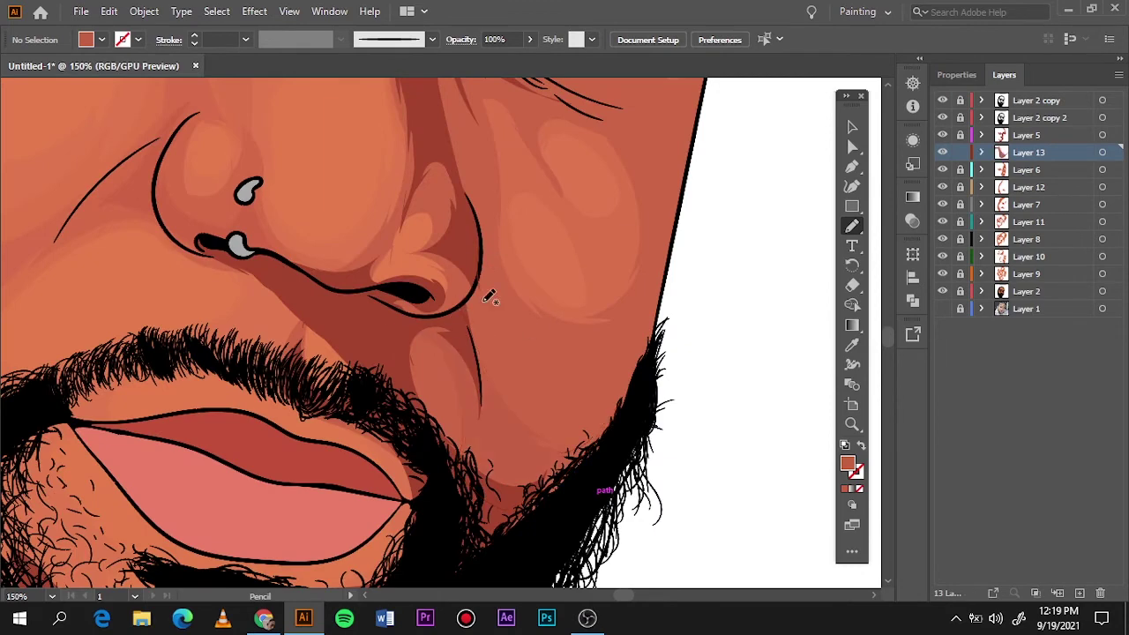
pyautogui.hotkey('ctrl', '0')
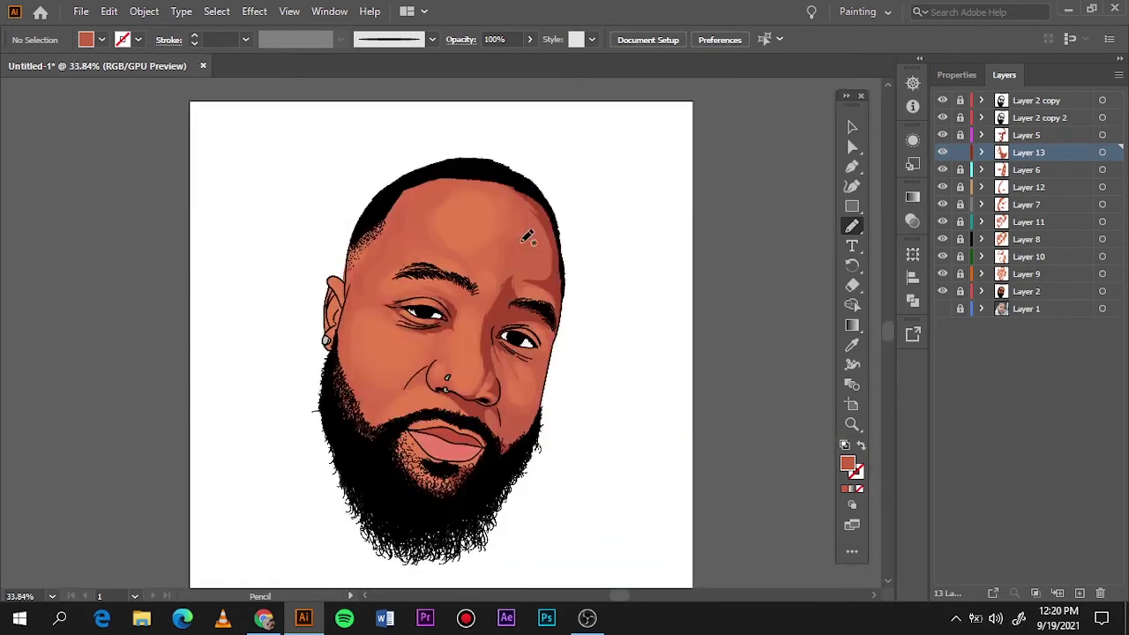
pyautogui.scroll(4, 468, 455)
pyautogui.moveTo(402, 507); pyautogui.dragTo(411, 525)
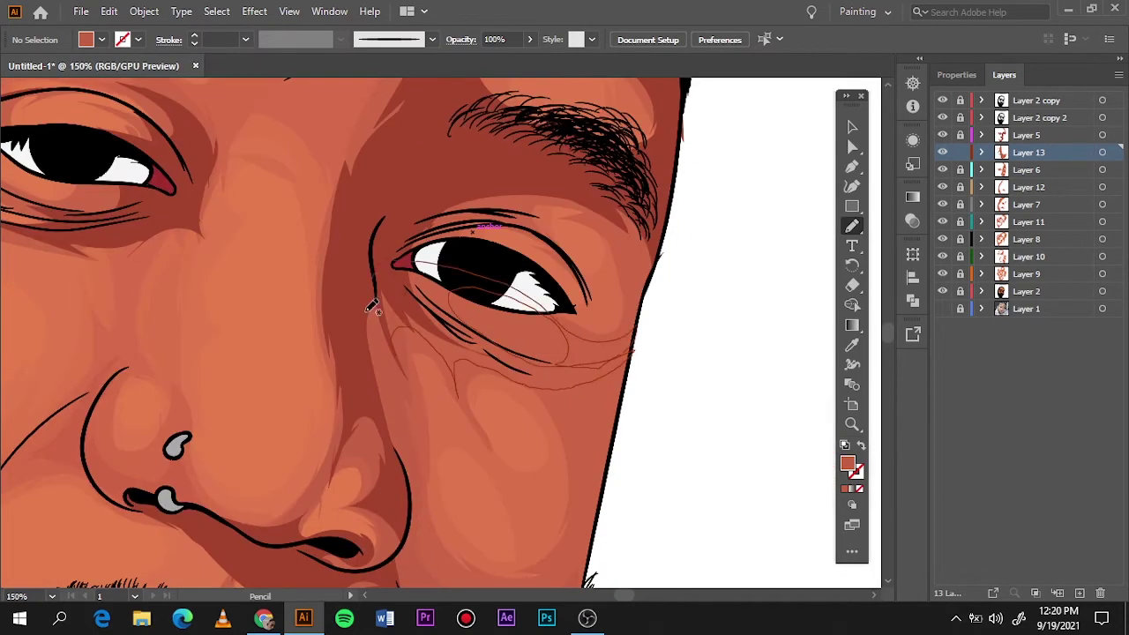
pyautogui.moveTo(530, 373); pyautogui.dragTo(500, 428)
pyautogui.scroll(3, 484, 476)
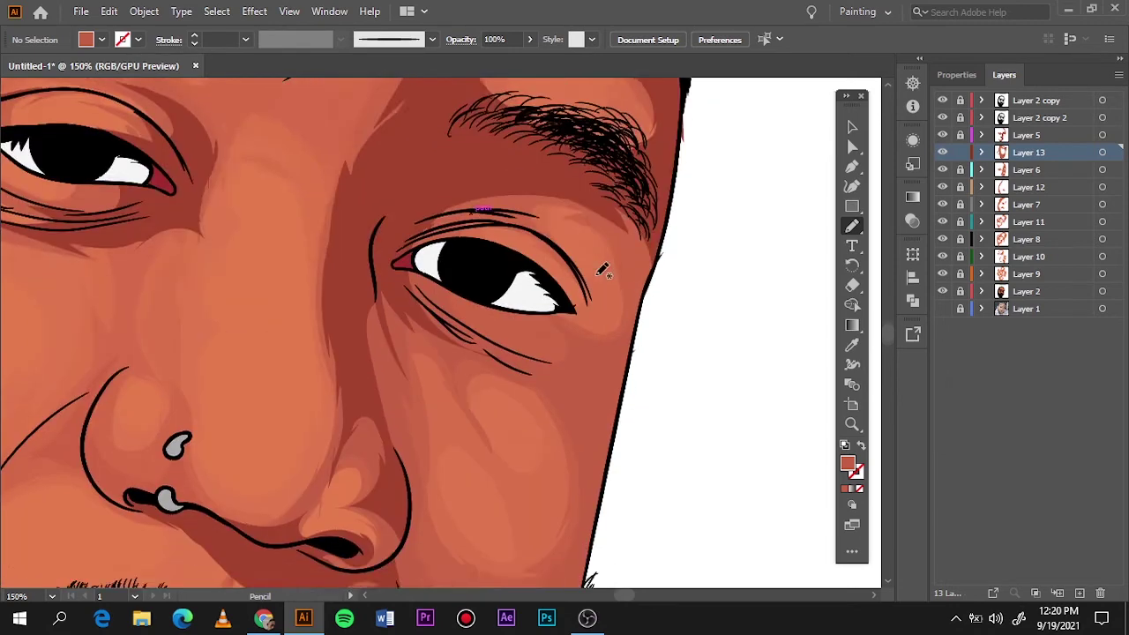
pyautogui.scroll(5, 468, 520)
pyautogui.scroll(4, 486, 479)
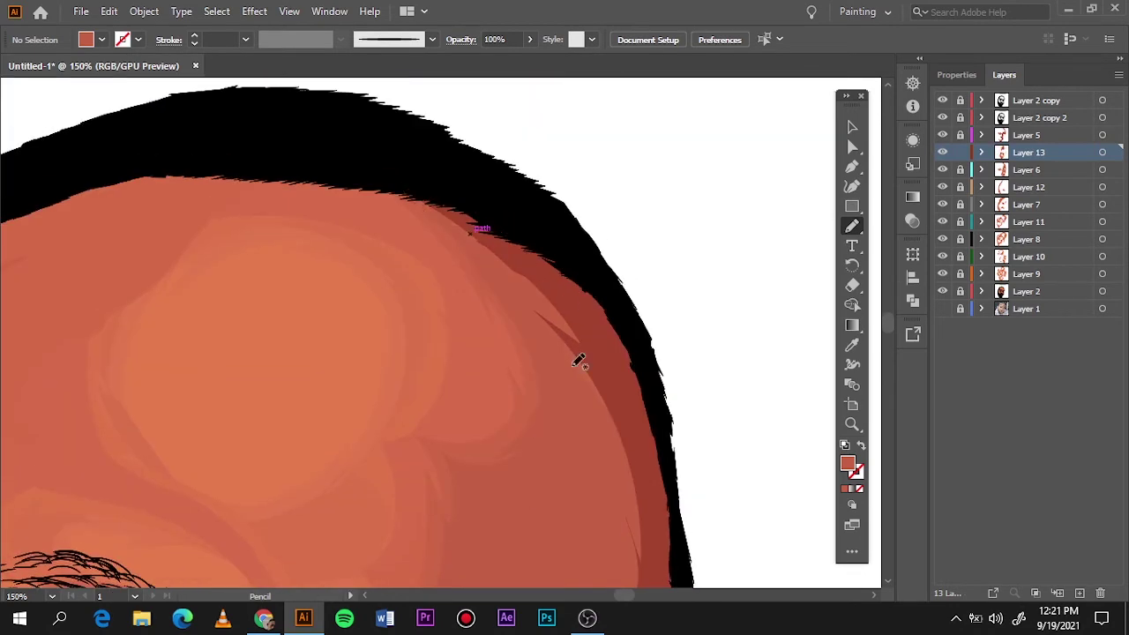
pyautogui.hotkey('ctrl', '0')
# Step: Add Layer 14 with a darker red shading colour, then another layer above Layer 2
pyautogui.hotkey('ctrl', 'l')
pyautogui.hotkey('ctrl', '1')
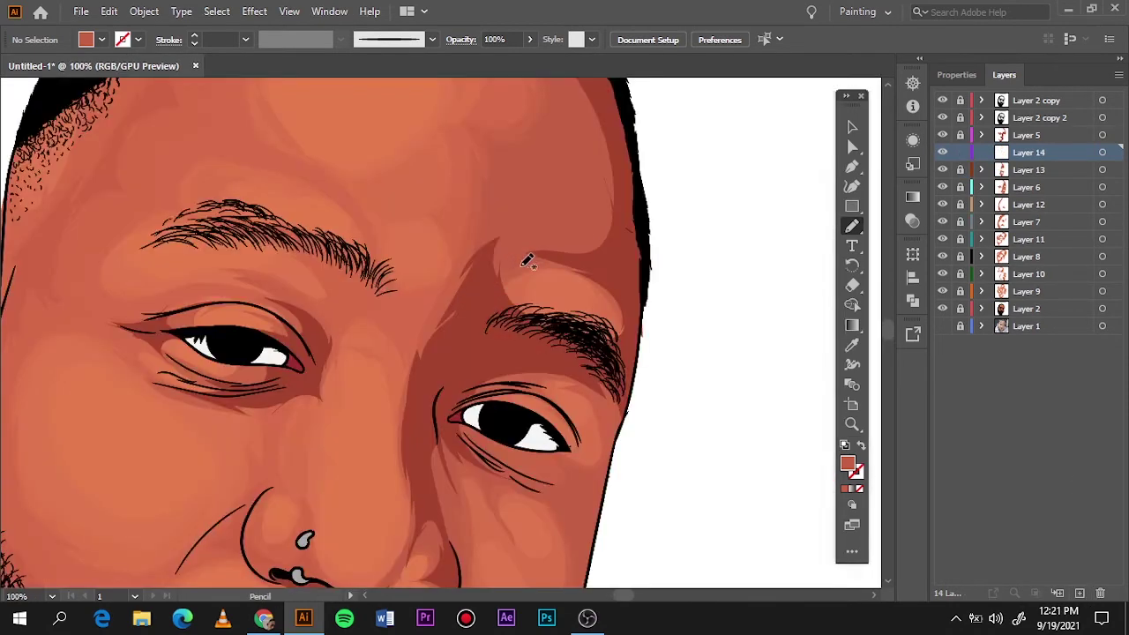
pyautogui.press('i')
pyautogui.doubleClick(847, 463)
pyautogui.click(839, 266)
pyautogui.press('Return')
pyautogui.press('n')
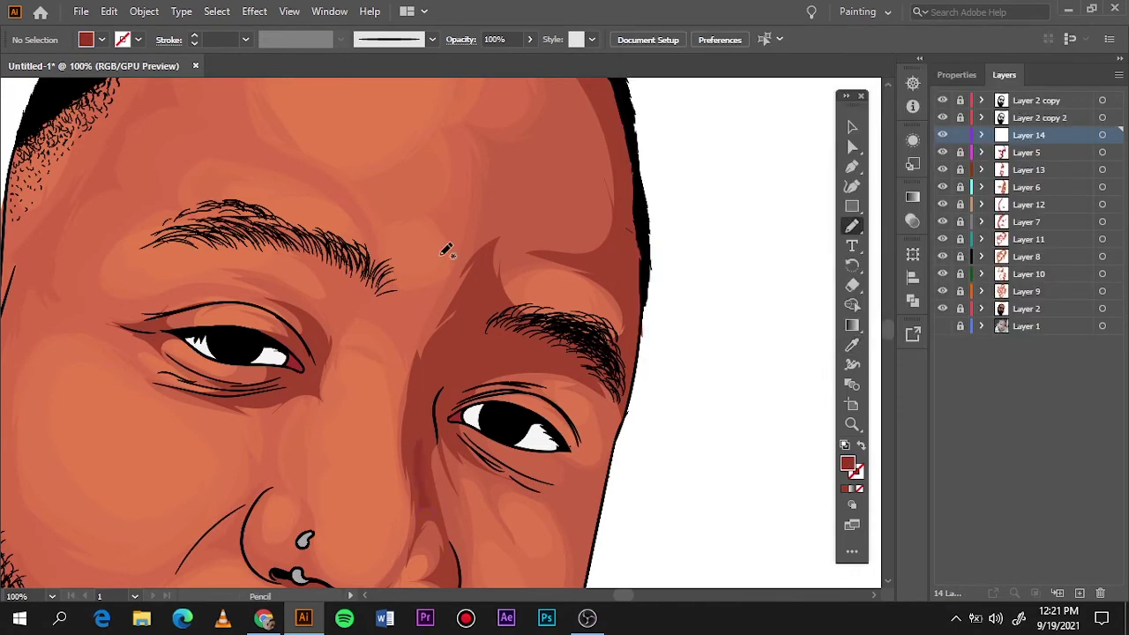
pyautogui.hotkey('ctrl', '0')
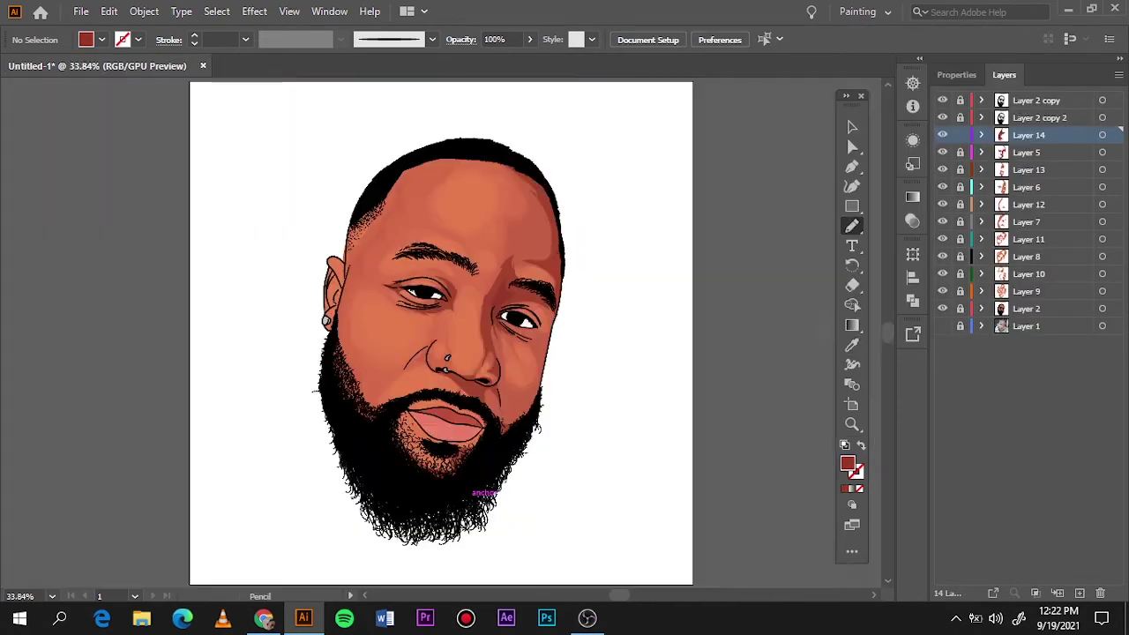
pyautogui.click(1080, 593)
# Step: Show the reference photo, zoom in on the face and set an orange skin-tone fill
pyautogui.click(942, 344)
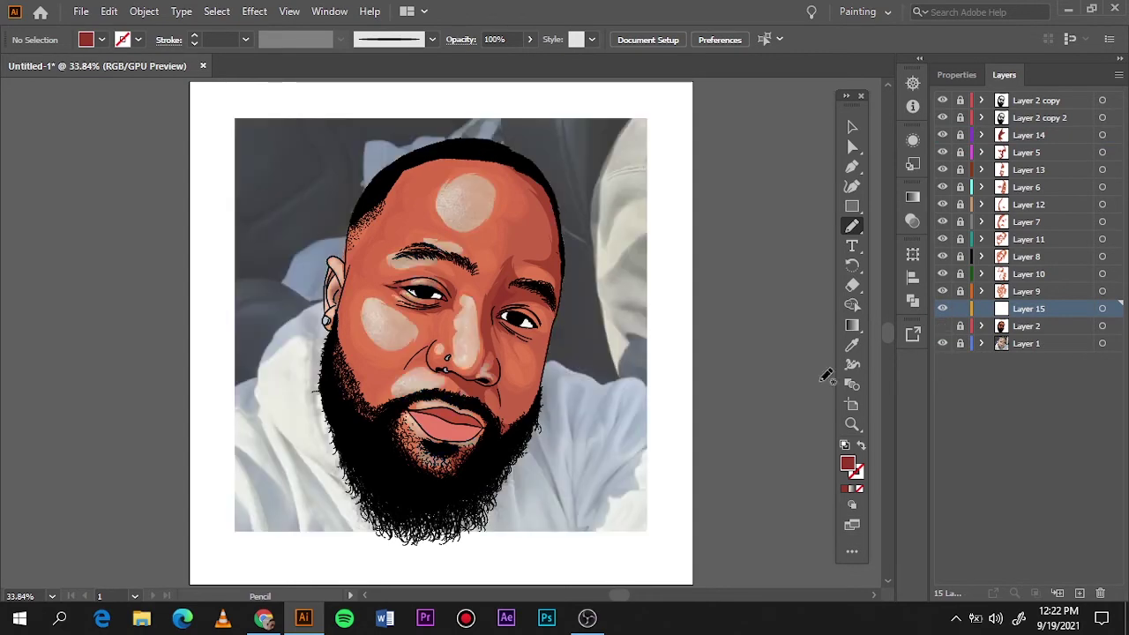
pyautogui.press('v')
pyautogui.hotkey('ctrl', '+')
pyautogui.hotkey('ctrl', '+')
pyautogui.hotkey('ctrl', '+')
pyautogui.press('i')
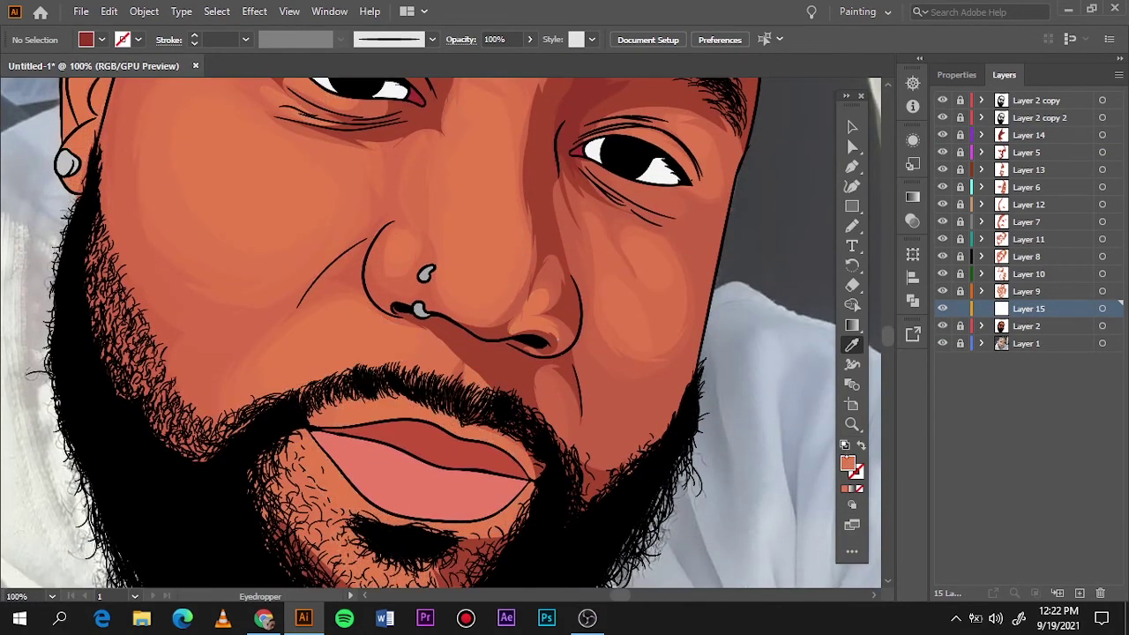
pyautogui.doubleClick(847, 463)
pyautogui.click(1028, 91)
pyautogui.hotkey('shift', 'w')
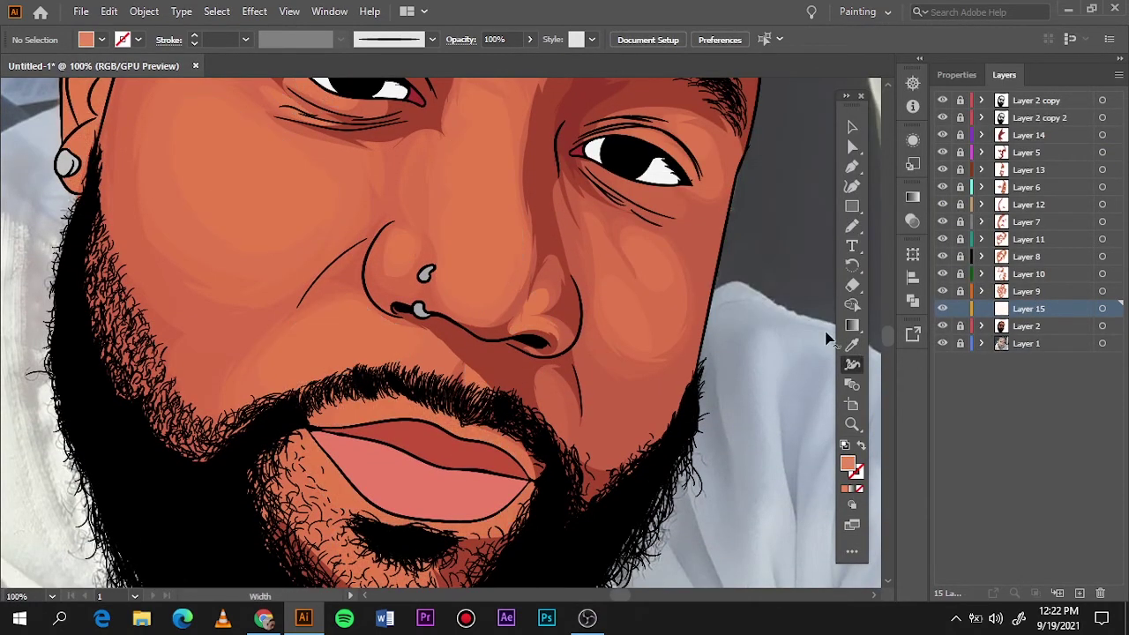
pyautogui.press('n')
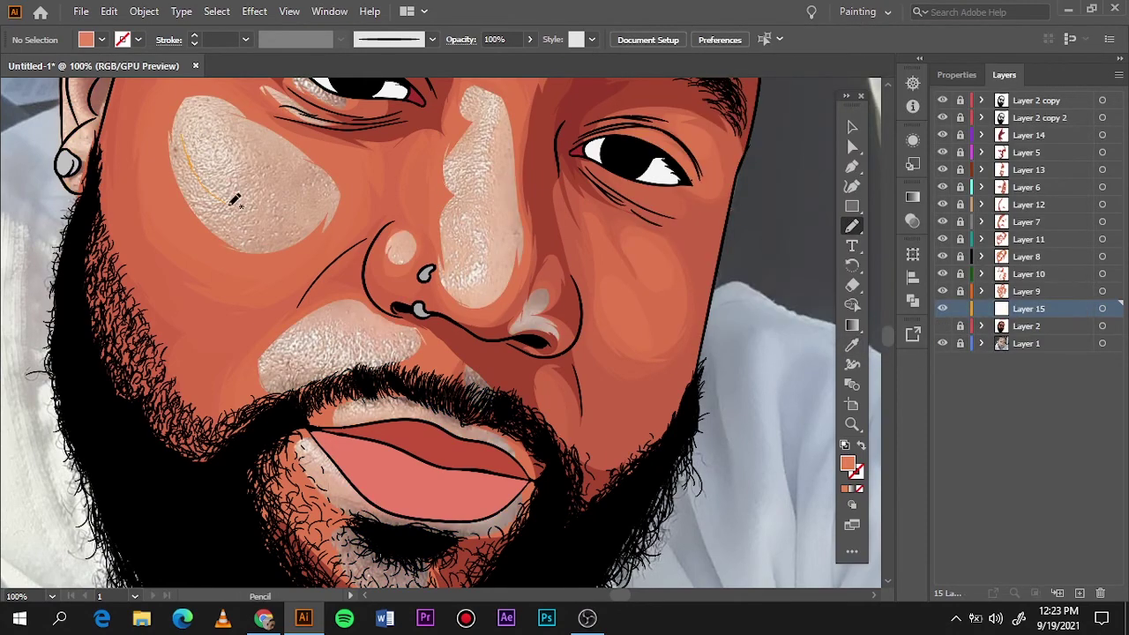
# Step: Trace highlight shapes over the cheek, mustache, nose ridge and eyebrow light patches
pyautogui.moveTo(234, 199); pyautogui.dragTo(263, 186)
pyautogui.moveTo(343, 357); pyautogui.dragTo(291, 353)
pyautogui.moveTo(488, 264); pyautogui.dragTo(489, 106)
pyautogui.scroll(-3, 470, 337)
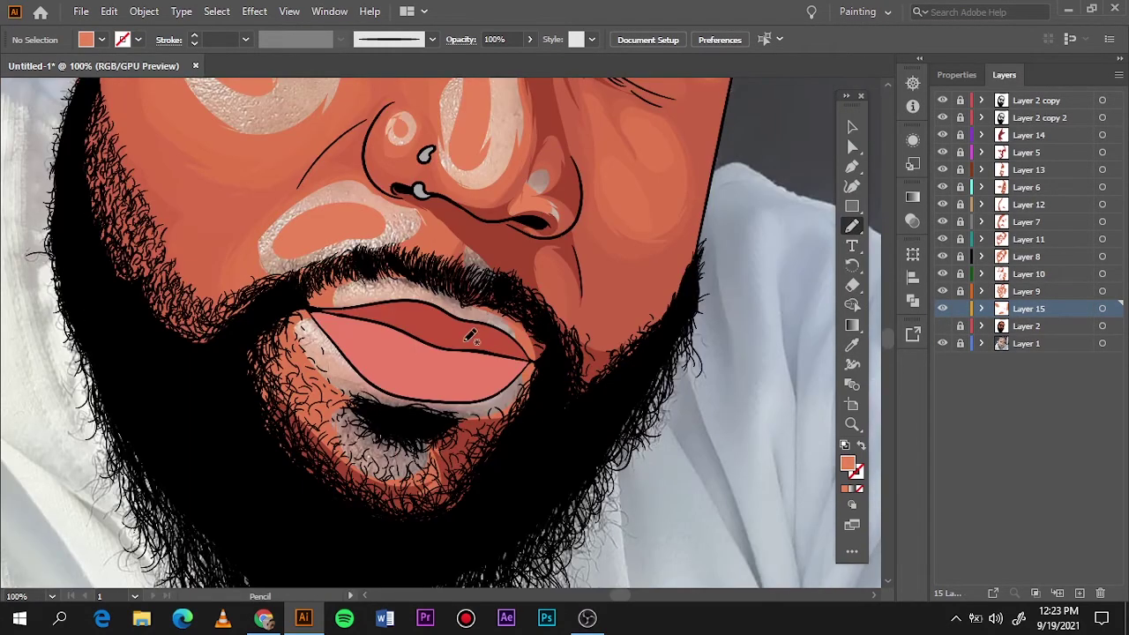
pyautogui.scroll(10, 473, 291)
pyautogui.moveTo(474, 285); pyautogui.dragTo(414, 291)
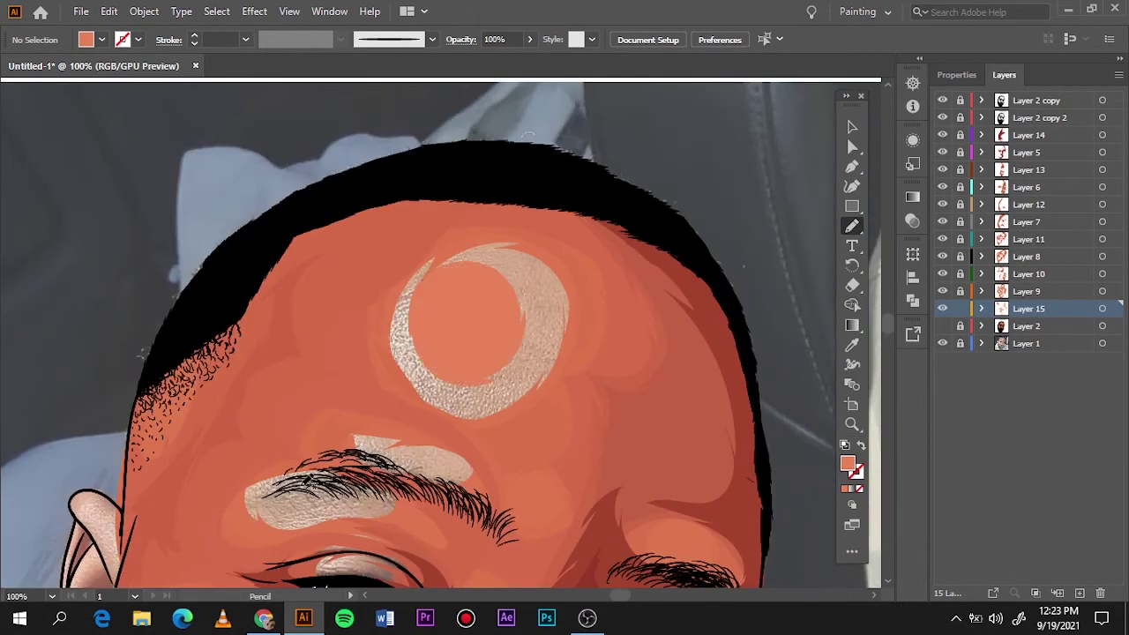
pyautogui.moveTo(308, 480); pyautogui.dragTo(441, 433)
pyautogui.hotkey('ctrl', '0')
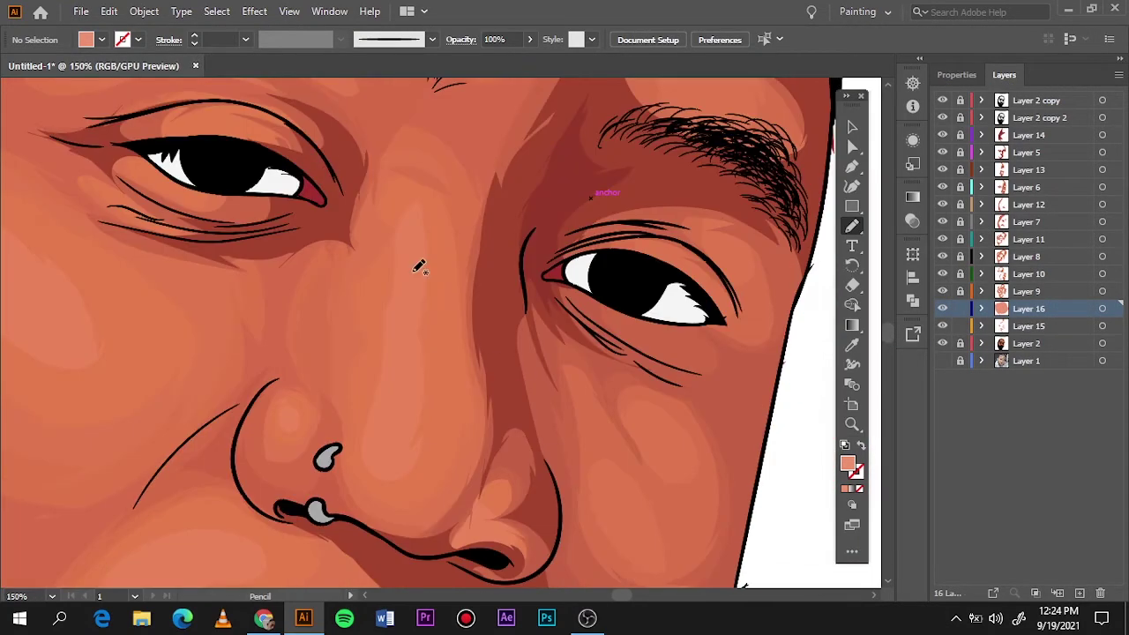
# Step: Add a highlight beside the nose, review the whole portrait, and make Layer 5 active
pyautogui.moveTo(389, 399); pyautogui.dragTo(413, 445)
pyautogui.scroll(5, 599, 463)
pyautogui.hscroll(-3, 599, 464)
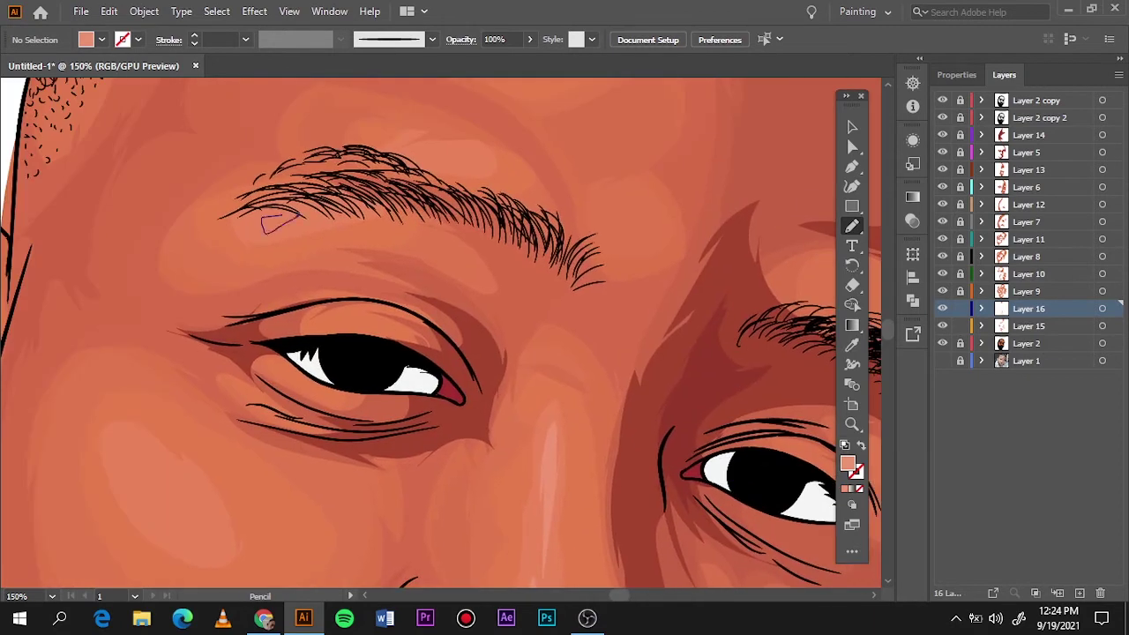
pyautogui.scroll(-5, 353, 265)
pyautogui.scroll(-1, 128, 273)
pyautogui.scroll(-5, 128, 274)
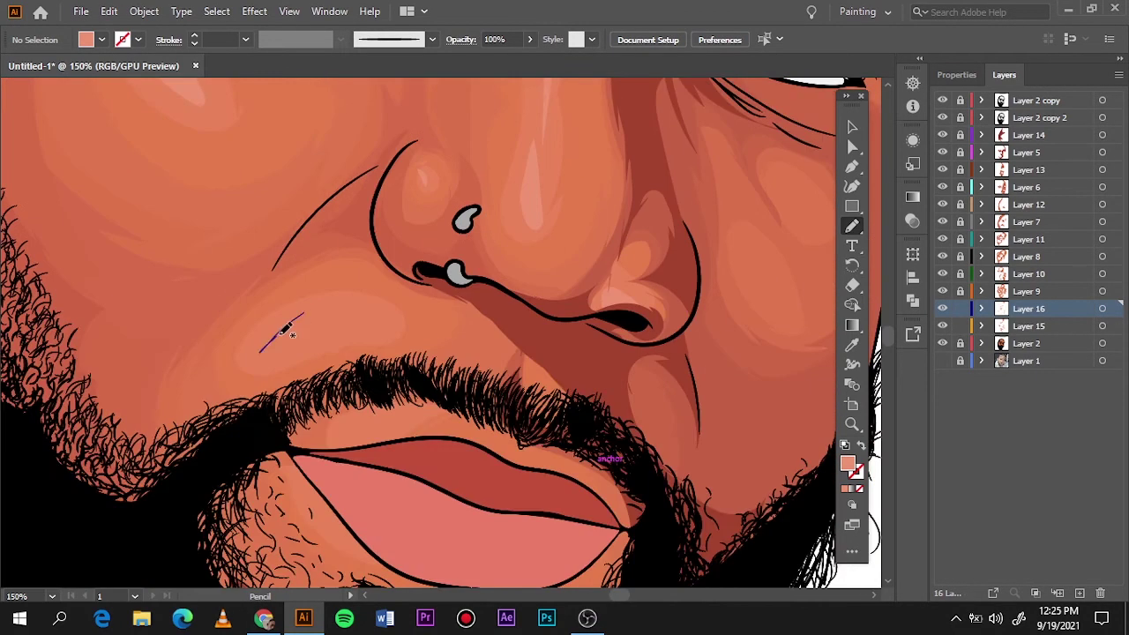
pyautogui.hotkey('ctrl', '0')
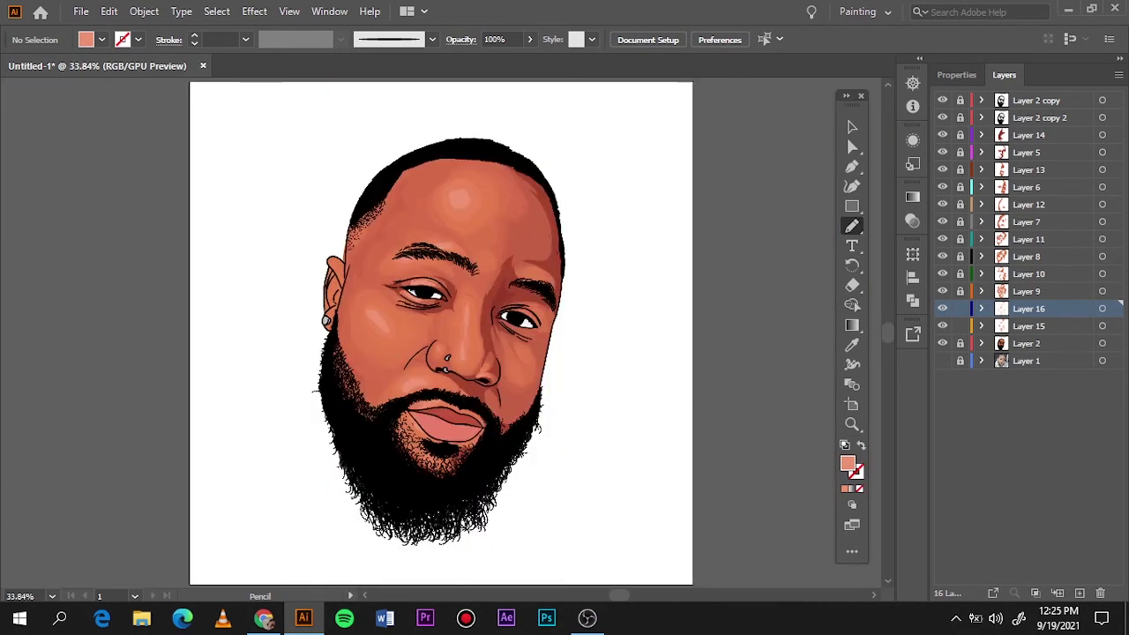
pyautogui.hotkey('ctrl', '1')
pyautogui.click(942, 361)
pyautogui.click(1026, 152)
# Step: Shade the inside of the ear and the gap under the earlobe in dark red
pyautogui.scroll(1, 368, 314)
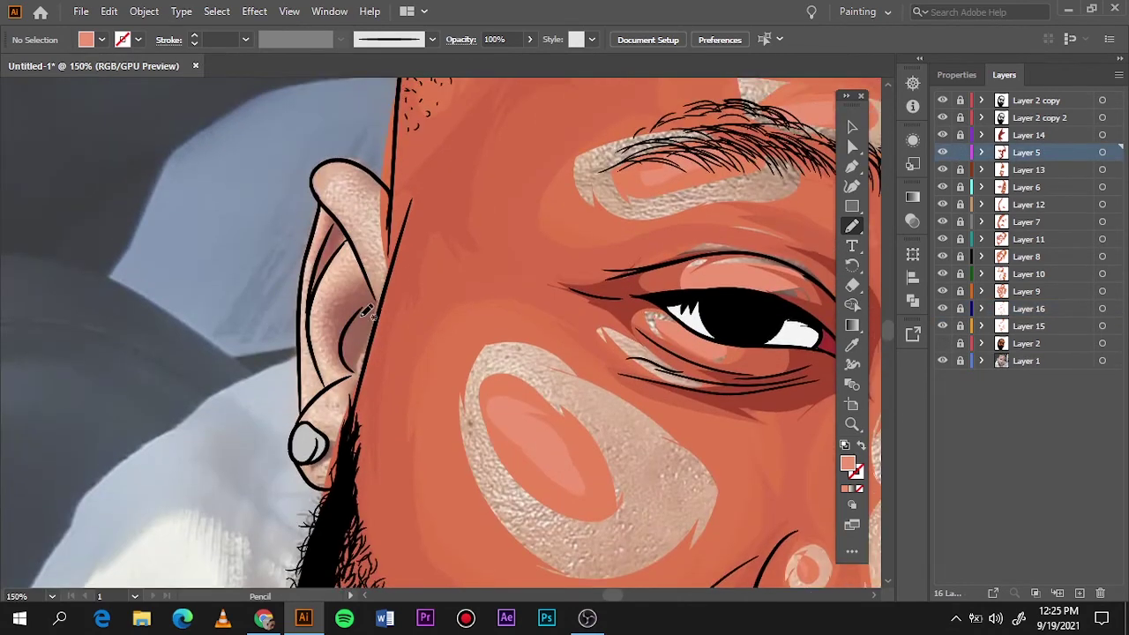
pyautogui.keyDown('ctrl'); pyautogui.click(705, 388); pyautogui.keyUp('ctrl')
pyautogui.moveTo(385, 311); pyautogui.dragTo(364, 375)
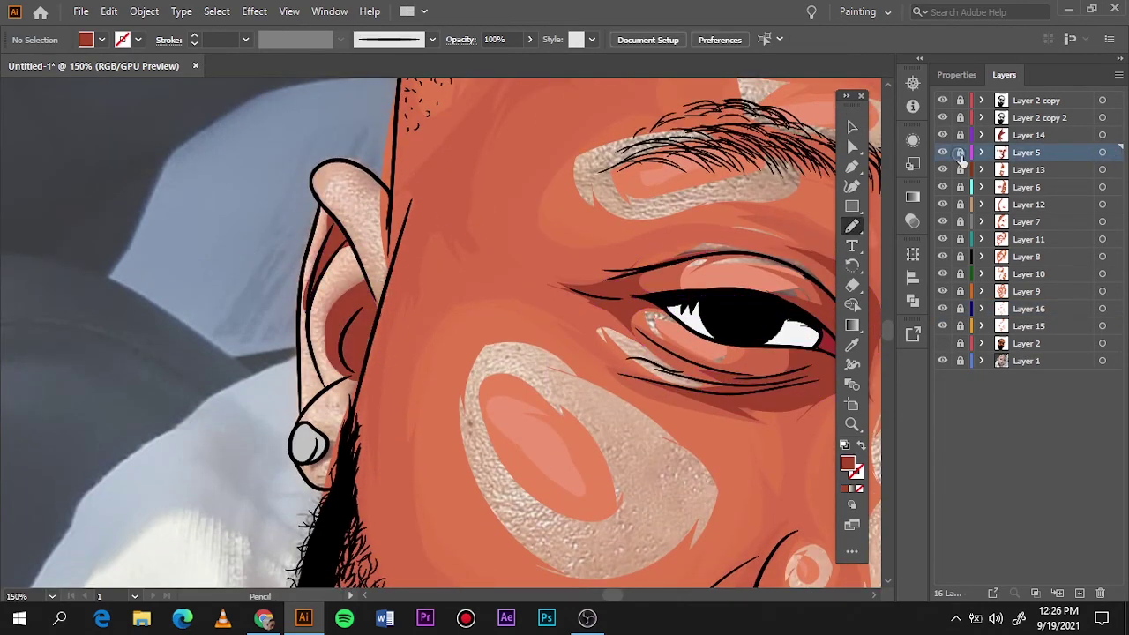
pyautogui.moveTo(313, 528); pyautogui.dragTo(335, 432)
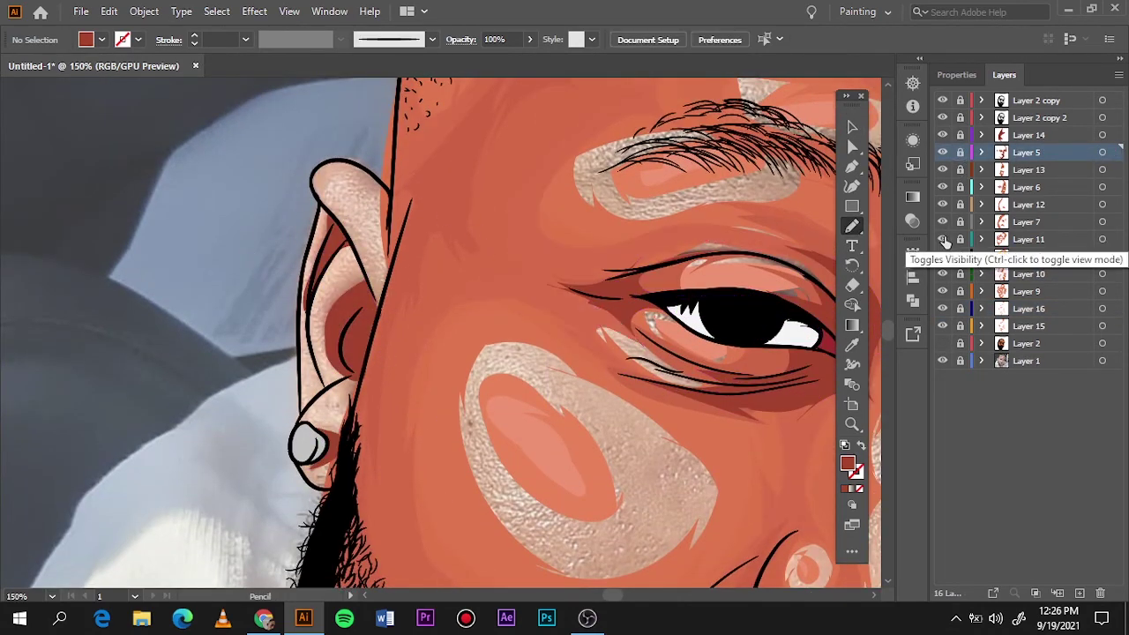
pyautogui.keyDown('ctrl'); pyautogui.click(779, 177); pyautogui.keyUp('ctrl')
pyautogui.hotkey('ctrl', 'shift', 'a')
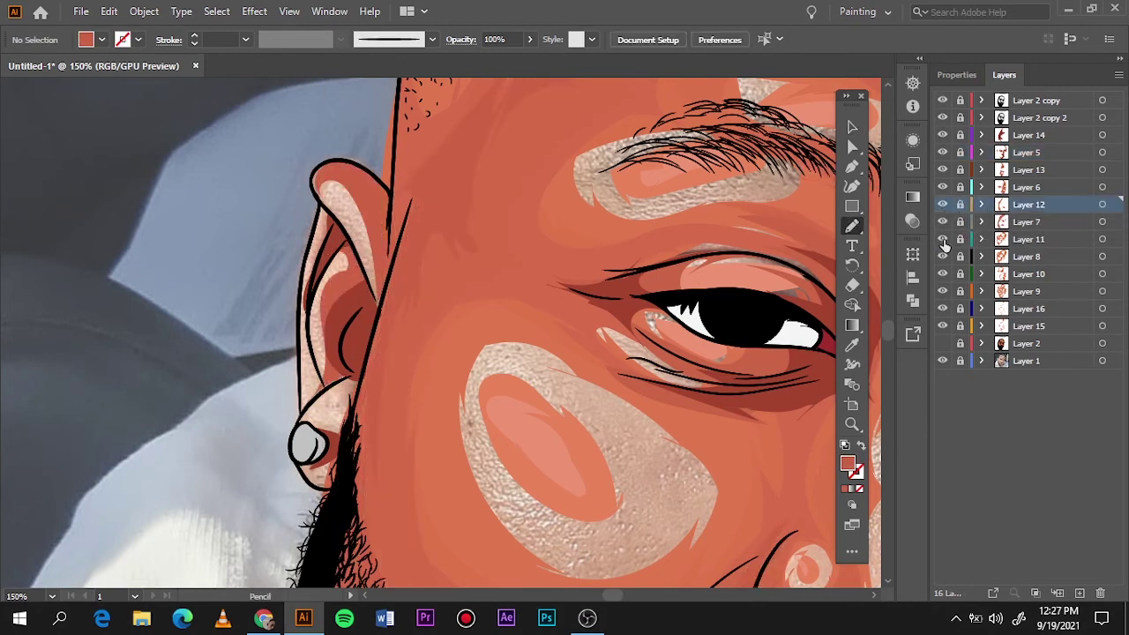
# Step: Shade the earlobe edge beside the earring and compare the artwork against the photo
pyautogui.click(942, 256)
pyautogui.hotkey('shift', 'e')
pyautogui.press('n')
pyautogui.hotkey('ctrl', 'z')
pyautogui.moveTo(351, 383); pyautogui.dragTo(314, 432)
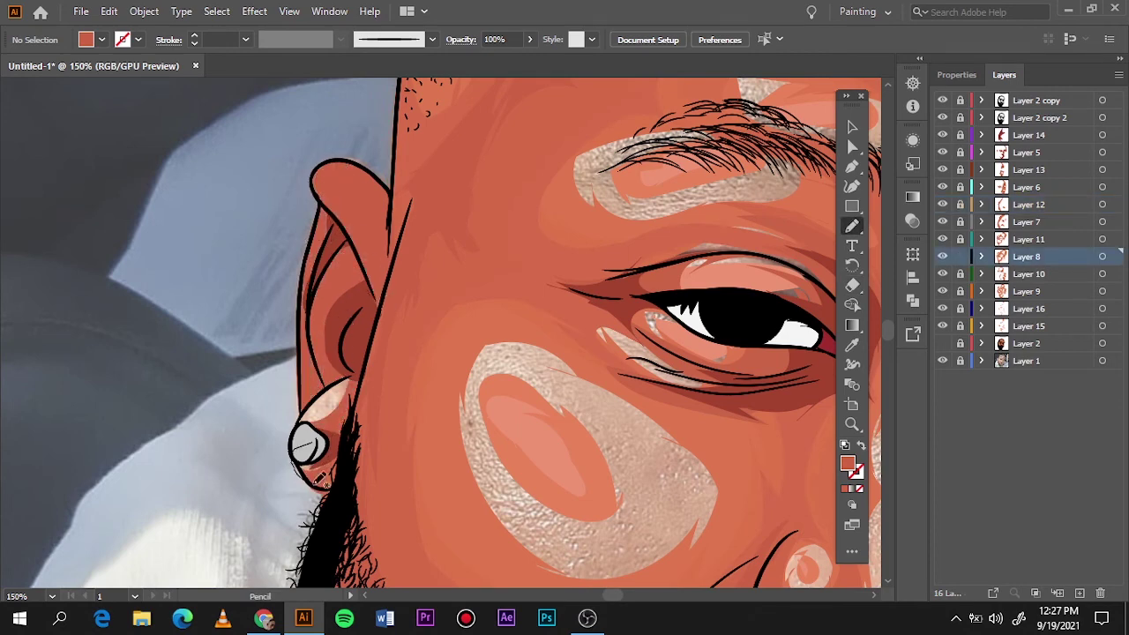
pyautogui.click(970, 325)
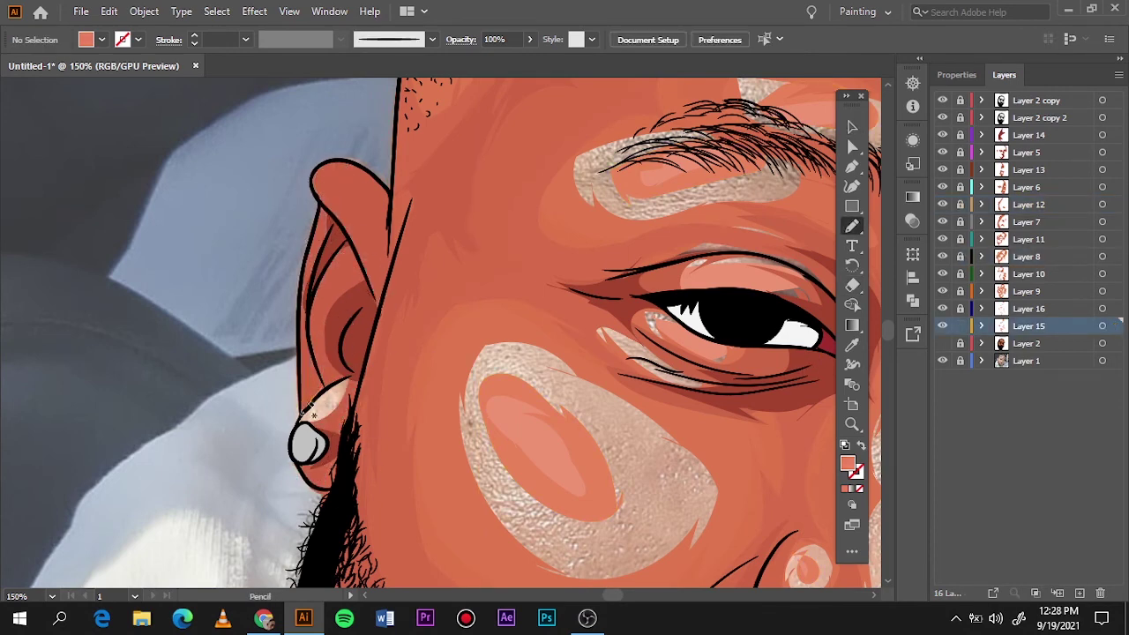
pyautogui.hotkey('ctrl', '0')
pyautogui.click(942, 361)
pyautogui.click(942, 360)
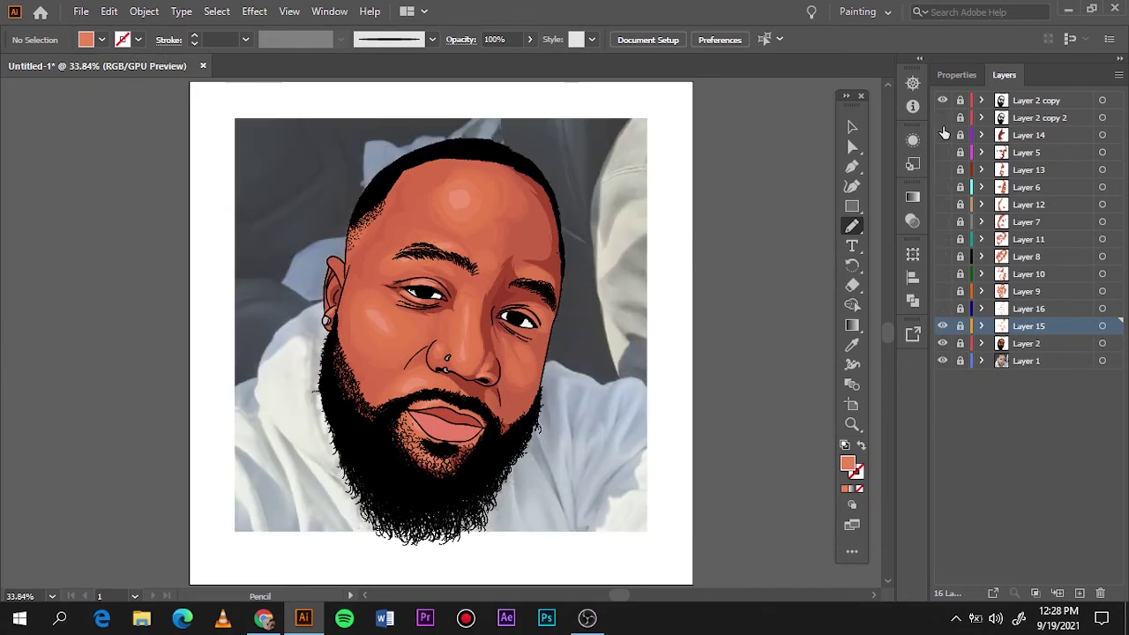
pyautogui.click(942, 325)
# Step: On new Layer 17, shade along the eye and both eye whites in light pink
pyautogui.hotkey('ctrl', 'l')
pyautogui.scroll(5, 414, 283)
pyautogui.scroll(10, 415, 282)
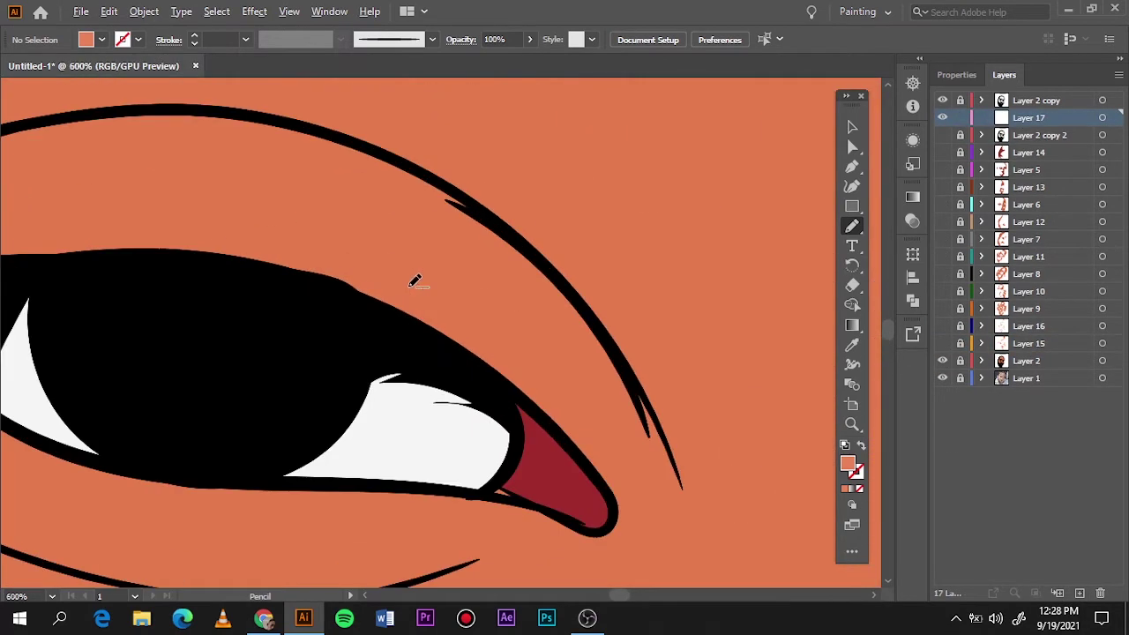
pyautogui.doubleClick(846, 463)
pyautogui.click(1028, 91)
pyautogui.moveTo(172, 287); pyautogui.dragTo(476, 408)
pyautogui.scroll(-5, 476, 407)
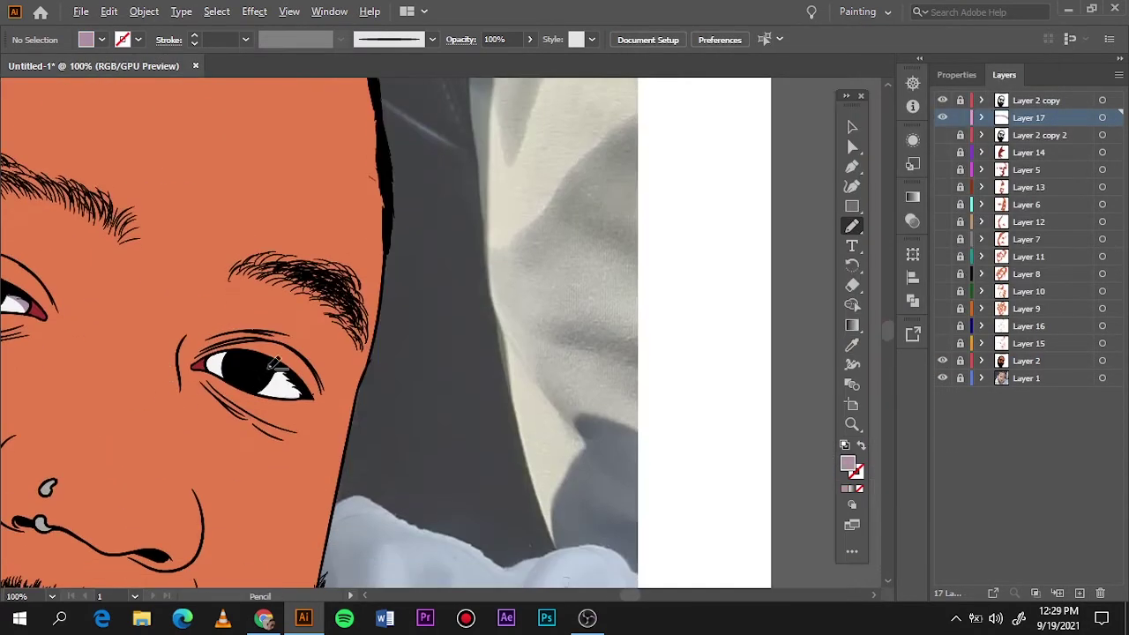
pyautogui.scroll(5, 403, 466)
pyautogui.moveTo(403, 466); pyautogui.dragTo(283, 388)
pyautogui.moveTo(116, 340); pyautogui.dragTo(18, 348)
pyautogui.scroll(-10, 198, 491)
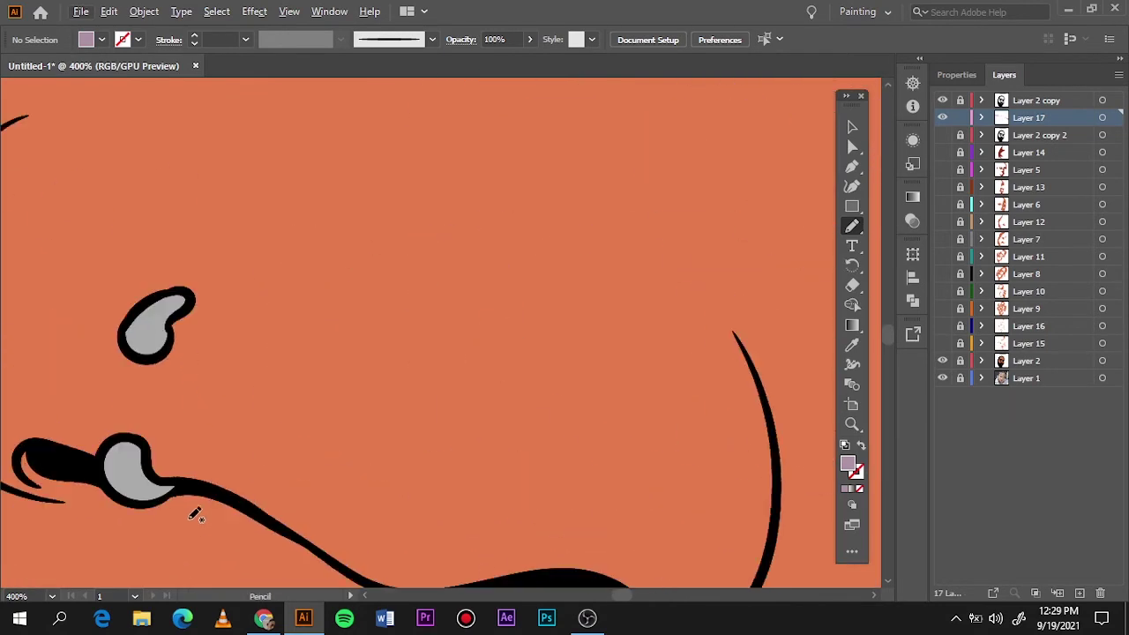
# Step: Shade the nose ring and the inside of the earring in grey
pyautogui.doubleClick(847, 463)
pyautogui.press('Return')
pyautogui.moveTo(190, 296); pyautogui.dragTo(179, 344)
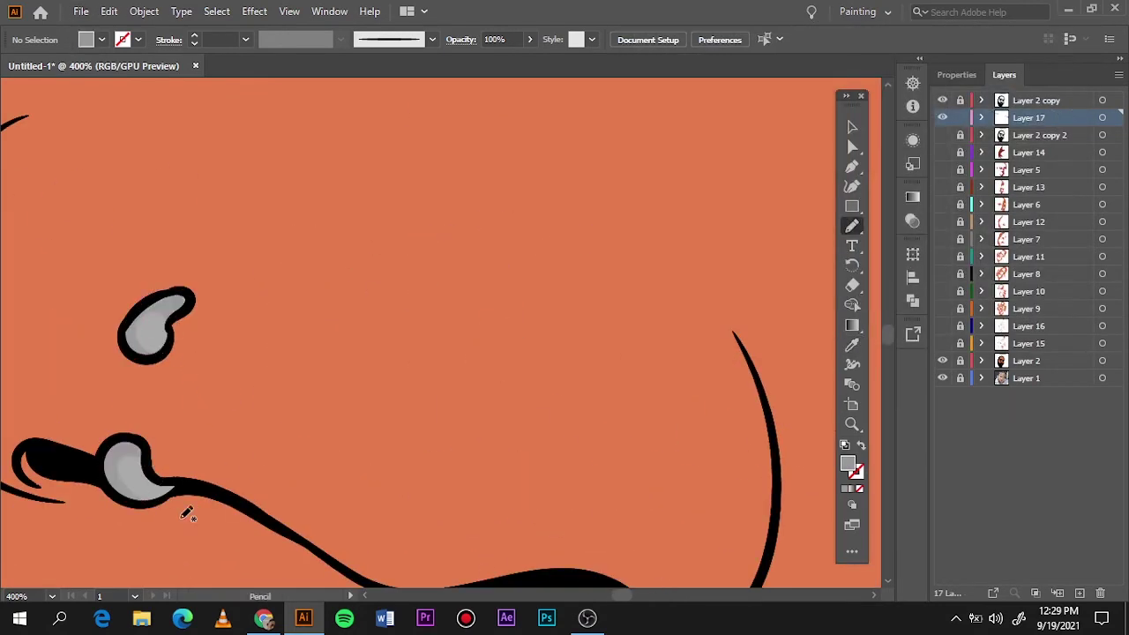
pyautogui.scroll(-5, 373, 436)
pyautogui.scroll(10, 434, 398)
pyautogui.moveTo(353, 529); pyautogui.dragTo(396, 171)
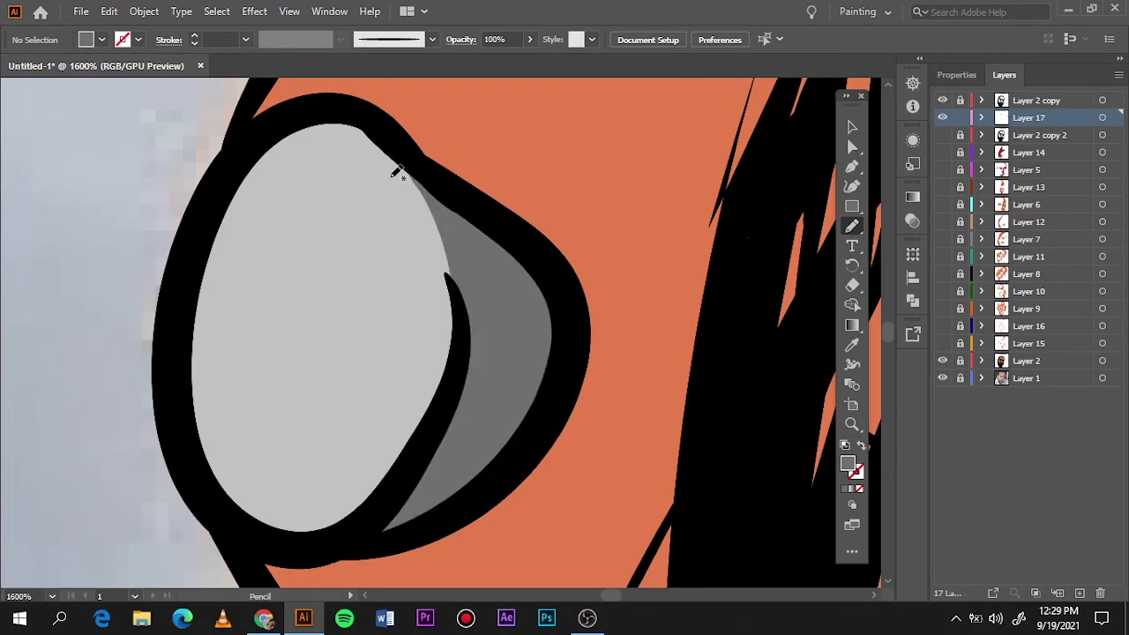
pyautogui.moveTo(212, 291); pyautogui.dragTo(453, 348)
pyautogui.scroll(-5, 454, 347)
pyautogui.scroll(3, 461, 423)
pyautogui.scroll(2, 461, 424)
pyautogui.click(942, 361)
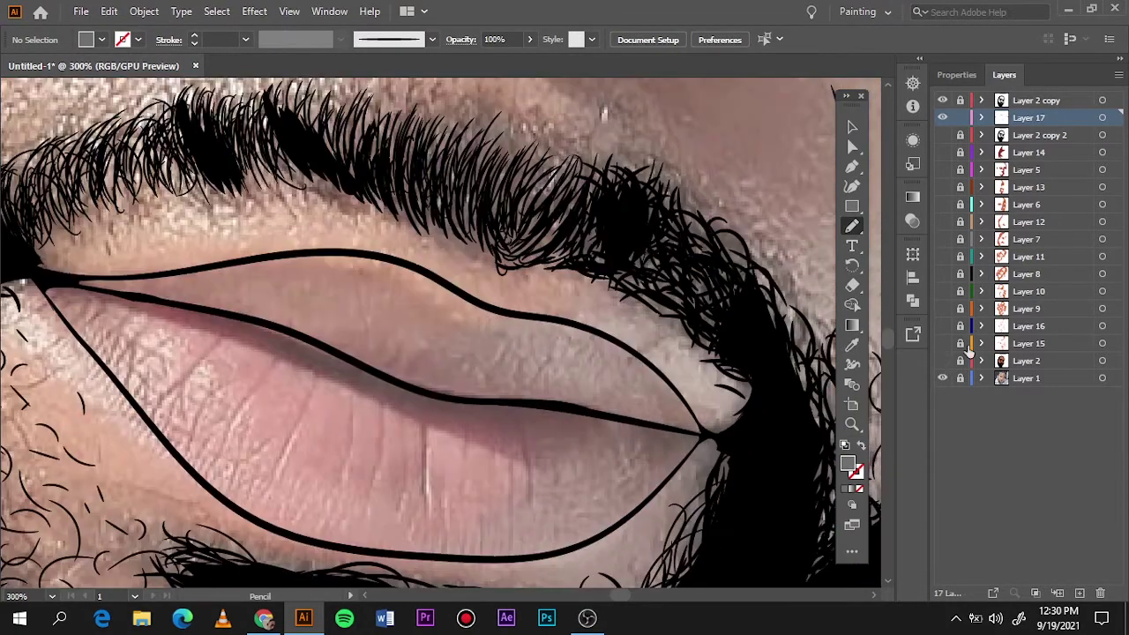
# Step: Sample the lip colour and draw pink shading along the lower lip
pyautogui.press('i')
pyautogui.click(618, 450)
pyautogui.doubleClick(846, 463)
pyautogui.click(1015, 95)
pyautogui.click(942, 360)
pyautogui.press('n')
pyautogui.moveTo(591, 536); pyautogui.dragTo(701, 435)
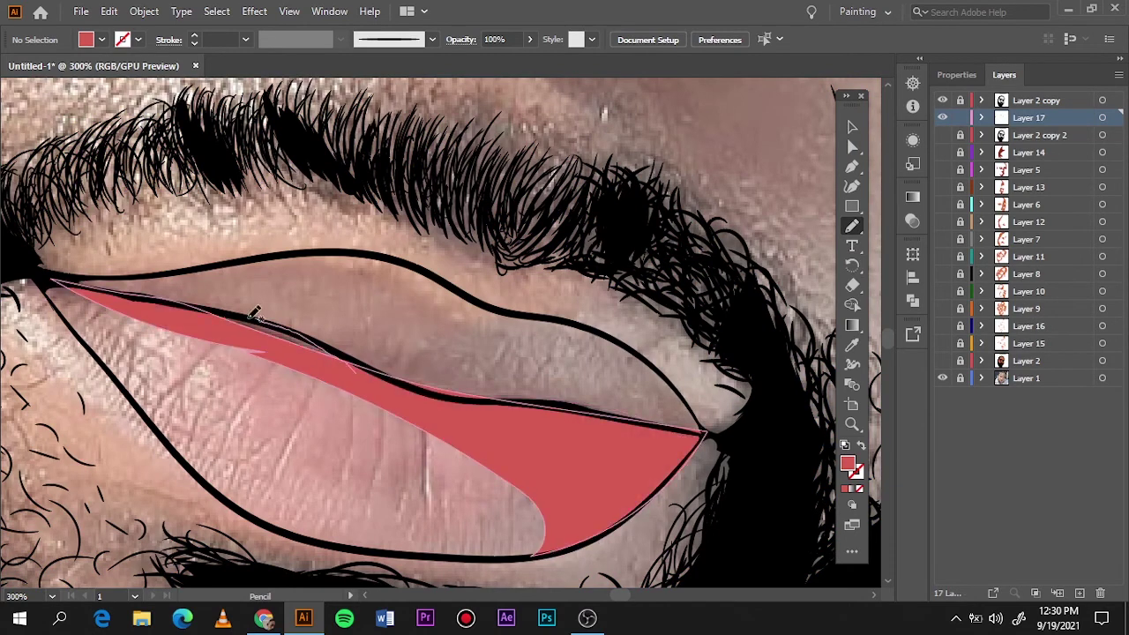
pyautogui.click(942, 361)
# Step: Pick a red for the lip shading and add Layer 18 for more lip work
pyautogui.press('i')
pyautogui.click(620, 371)
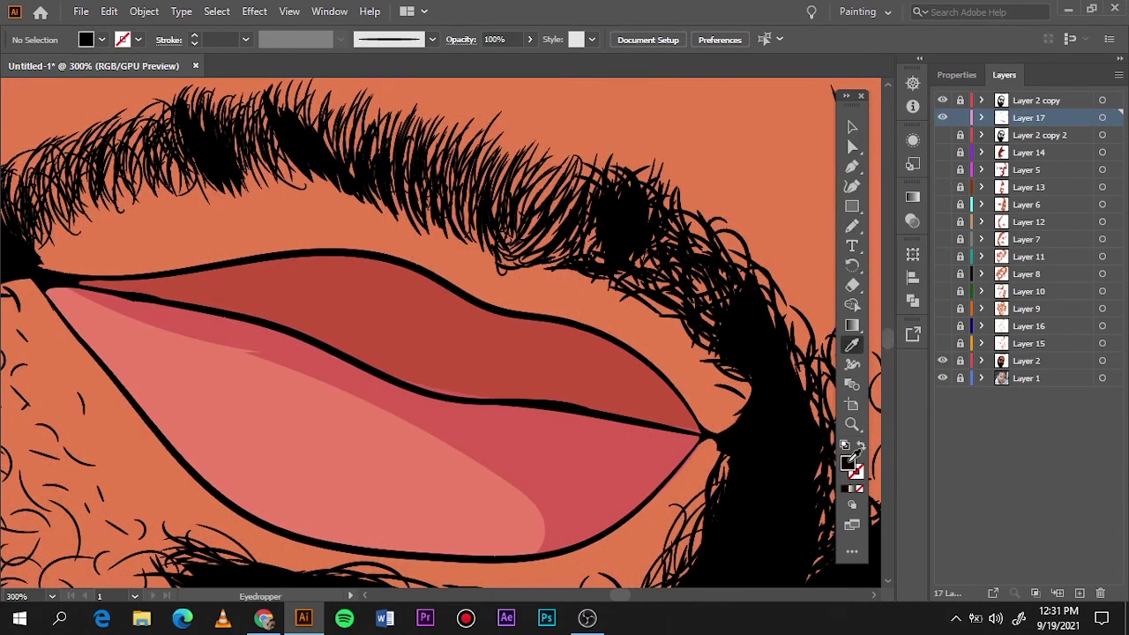
pyautogui.doubleClick(850, 461)
pyautogui.click(788, 161)
pyautogui.click(960, 94)
pyautogui.click(942, 361)
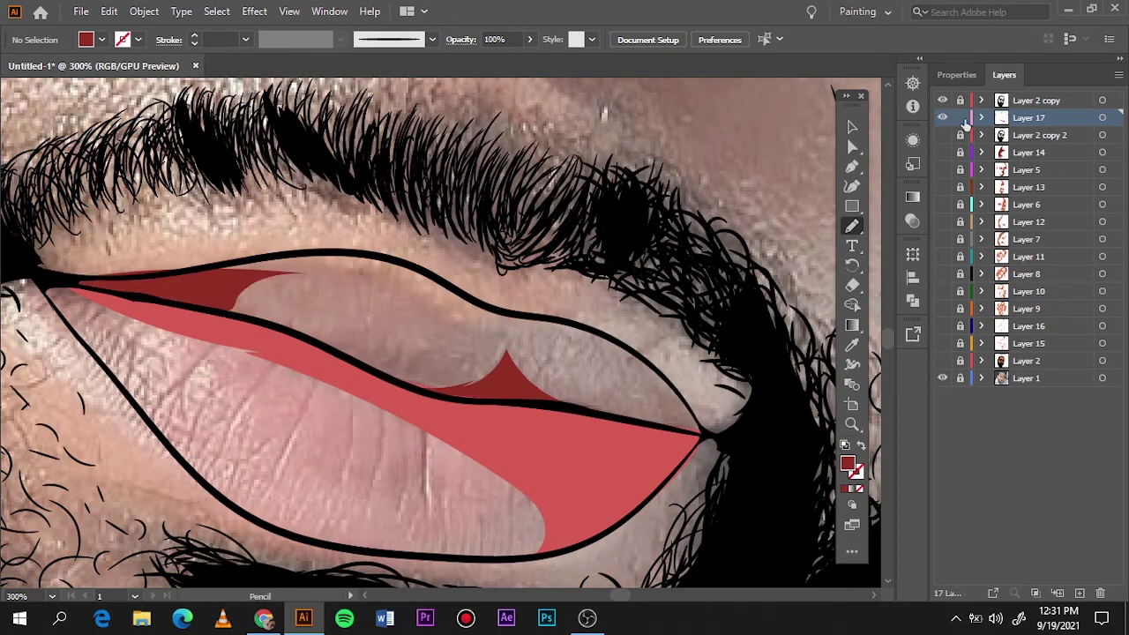
pyautogui.hotkey('ctrl', 'l')
pyautogui.click(942, 378)
pyautogui.doubleClick(850, 460)
pyautogui.click(764, 121)
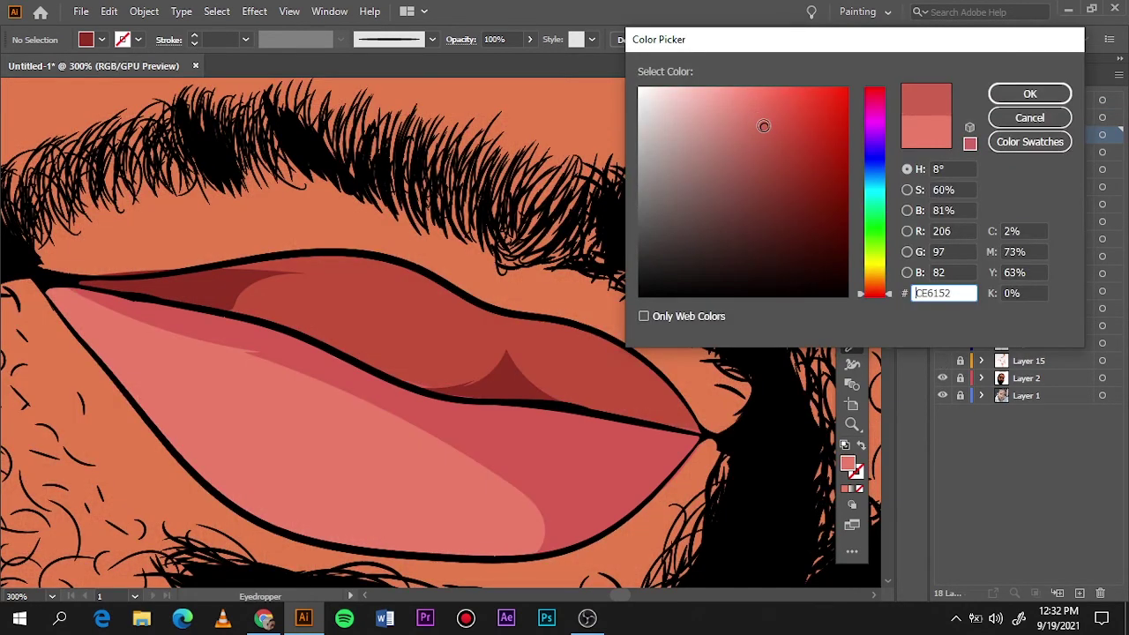
pyautogui.click(1029, 93)
pyautogui.press('n')
# Step: Make Layer 18 active and draw a light-pink highlight strip along the lower lip
pyautogui.hotkey('ctrl', 'z')
pyautogui.press('i')
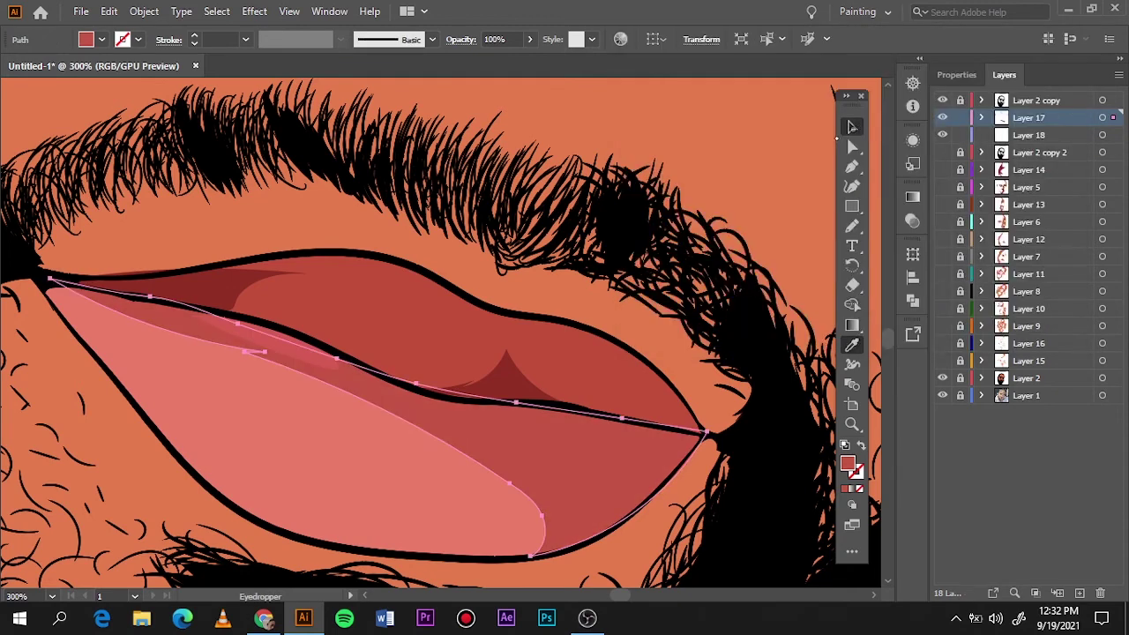
pyautogui.click(852, 127)
pyautogui.click(737, 209)
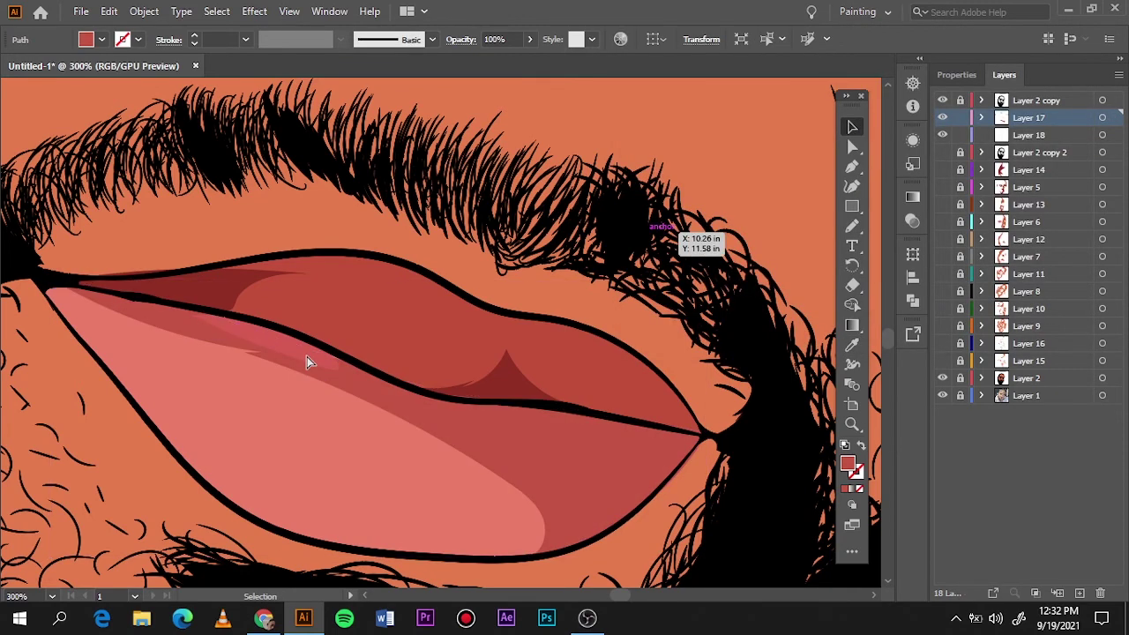
pyautogui.click(256, 344)
pyautogui.click(777, 203)
pyautogui.press('n')
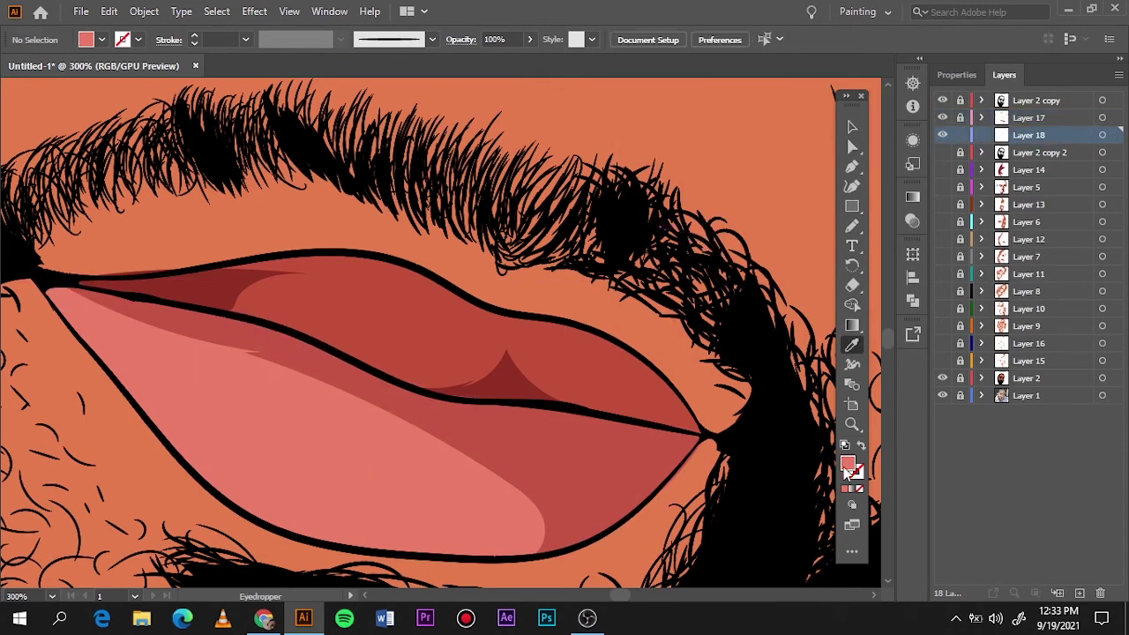
pyautogui.click(943, 378)
pyautogui.moveTo(533, 499); pyautogui.dragTo(536, 534)
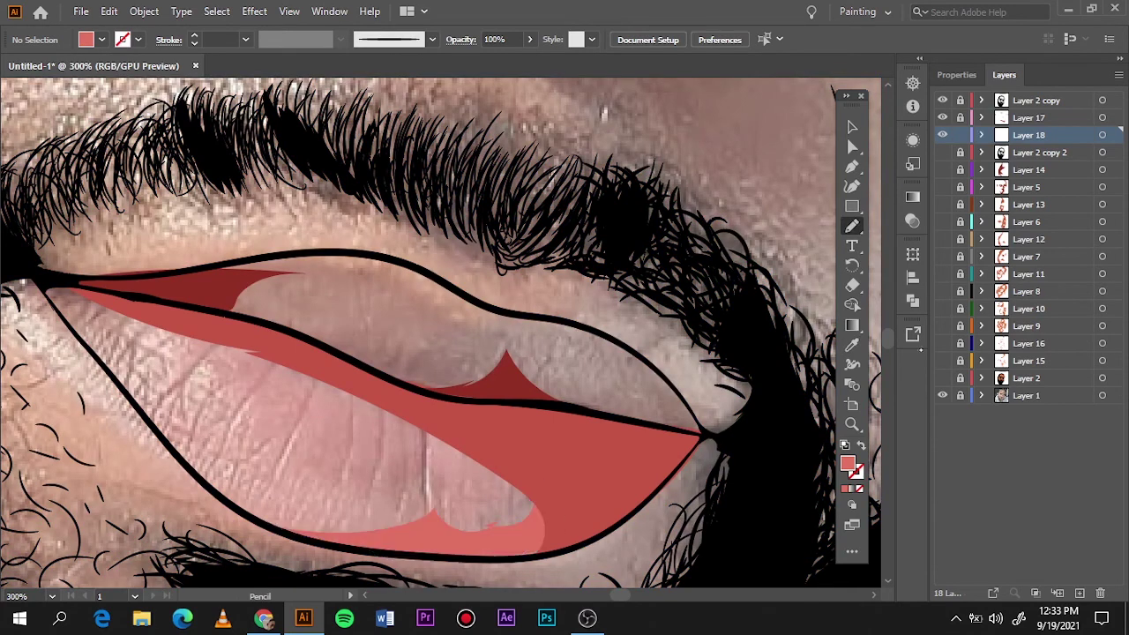
pyautogui.moveTo(156, 403); pyautogui.dragTo(146, 393)
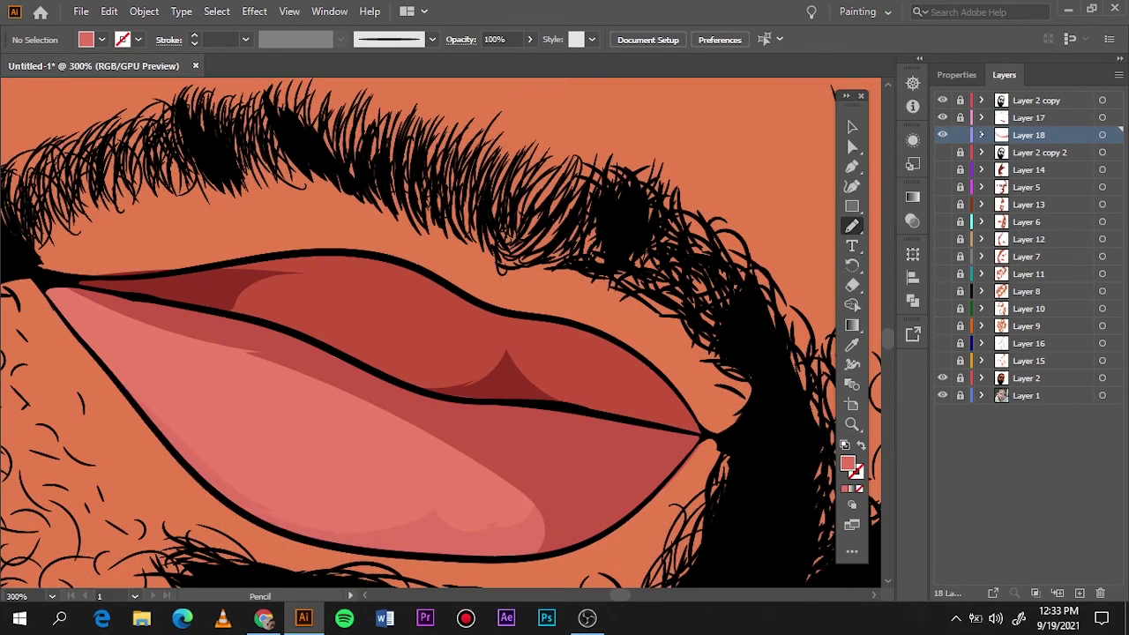
# Step: Draw darker red shading across the upper lip
pyautogui.doubleClick(847, 463)
pyautogui.click(1029, 93)
pyautogui.click(942, 377)
pyautogui.moveTo(237, 287)
pyautogui.mouseDown()
pyautogui.moveTo(479, 328)
pyautogui.moveTo(529, 388)
pyautogui.mouseUp()
# Step: Add Layer 19 and pencil a stroke across the lips
pyautogui.click(943, 377)
pyautogui.hotkey('ctrl', '0')
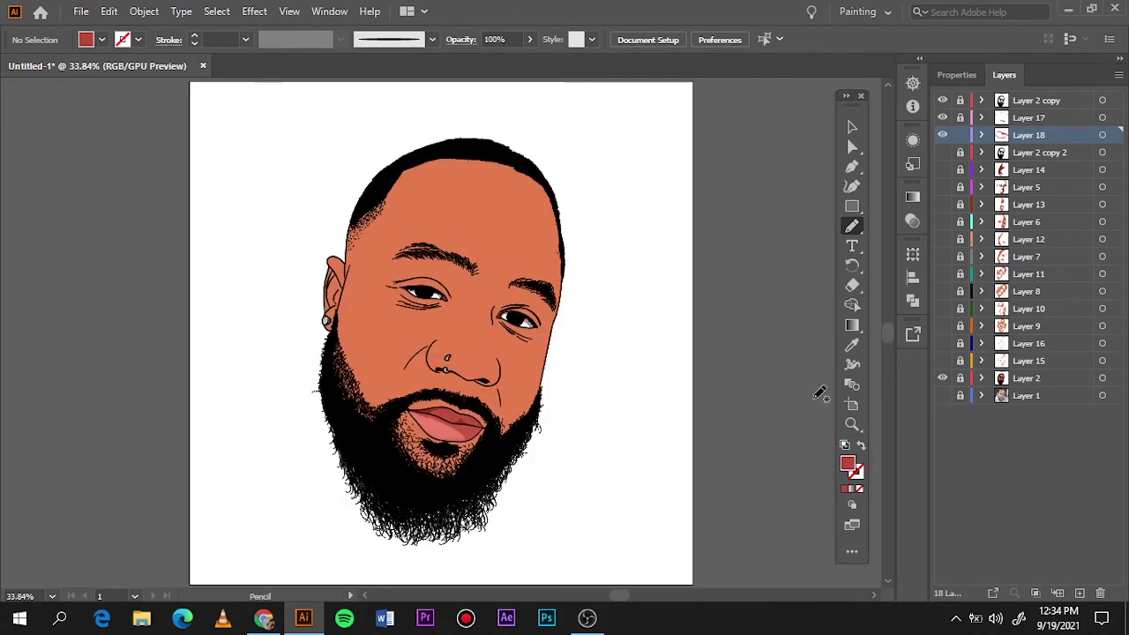
pyautogui.click(1041, 151)
pyautogui.hotkey('ctrl', 'l')
pyautogui.press('i')
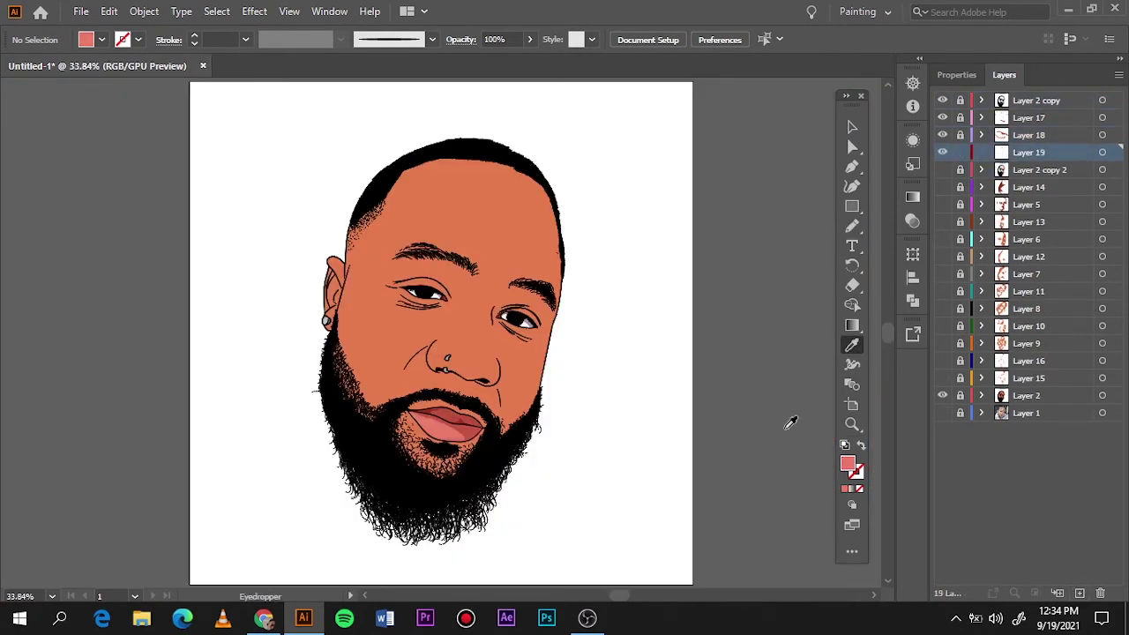
pyautogui.scroll(3, 435, 459)
pyautogui.press('n')
pyautogui.moveTo(401, 353); pyautogui.dragTo(446, 380)
pyautogui.hotkey('ctrl', '0')
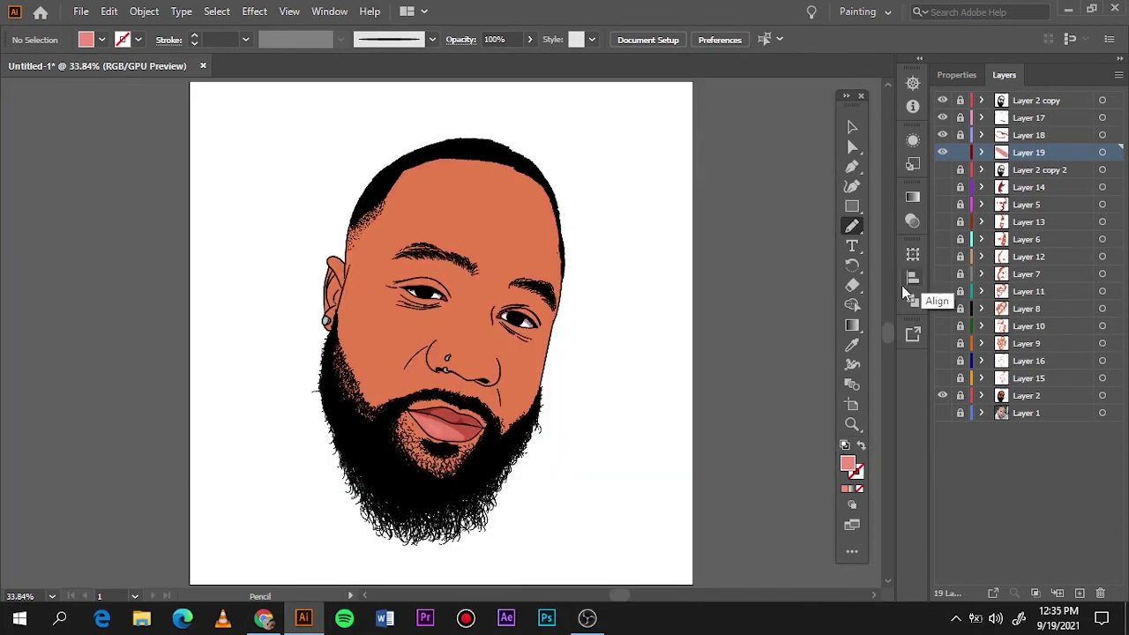
# Step: Add Layer 20, set the fill to black, and draw a shape over the iris
pyautogui.click(1028, 100)
pyautogui.click(1080, 593)
pyautogui.scroll(10, 524, 315)
pyautogui.press('i')
pyautogui.doubleClick(845, 462)
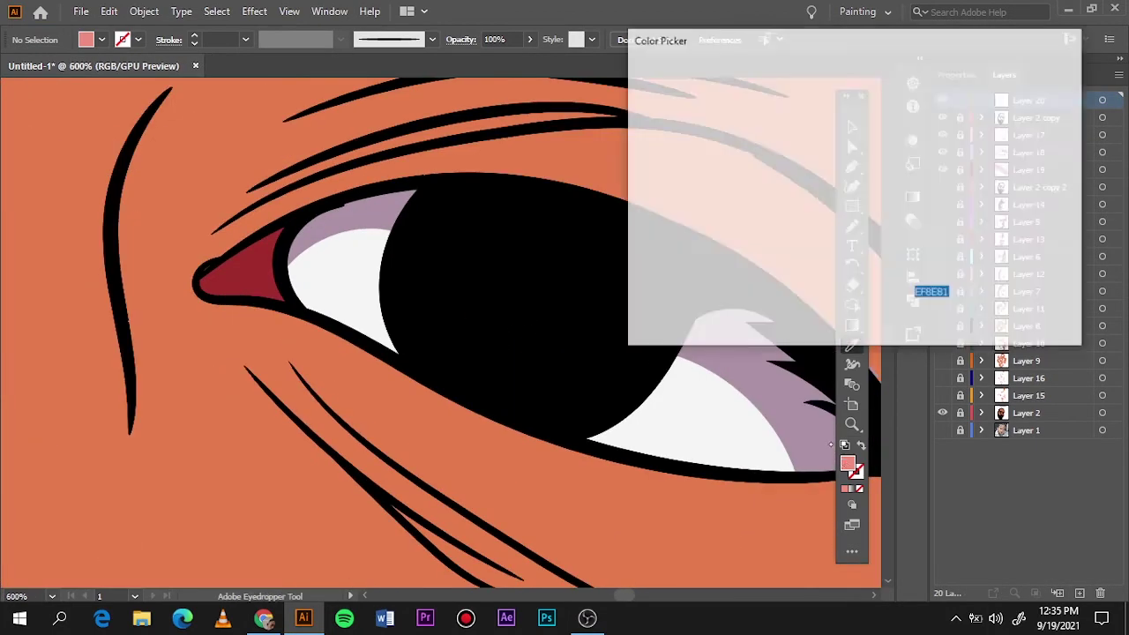
pyautogui.press('n')
pyautogui.moveTo(571, 267); pyautogui.dragTo(653, 319)
# Step: Replace the crescent with several black iris shapes, checking them against the line art
pyautogui.click(942, 413)
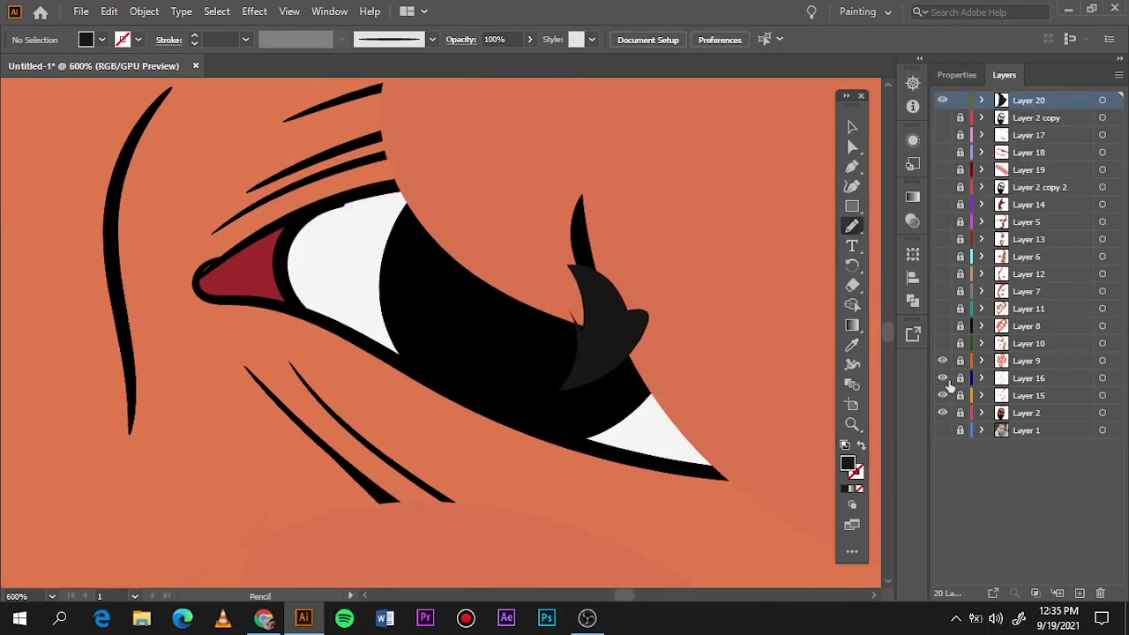
pyautogui.hotkey('ctrl', 'z')
pyautogui.moveTo(502, 287); pyautogui.dragTo(498, 304)
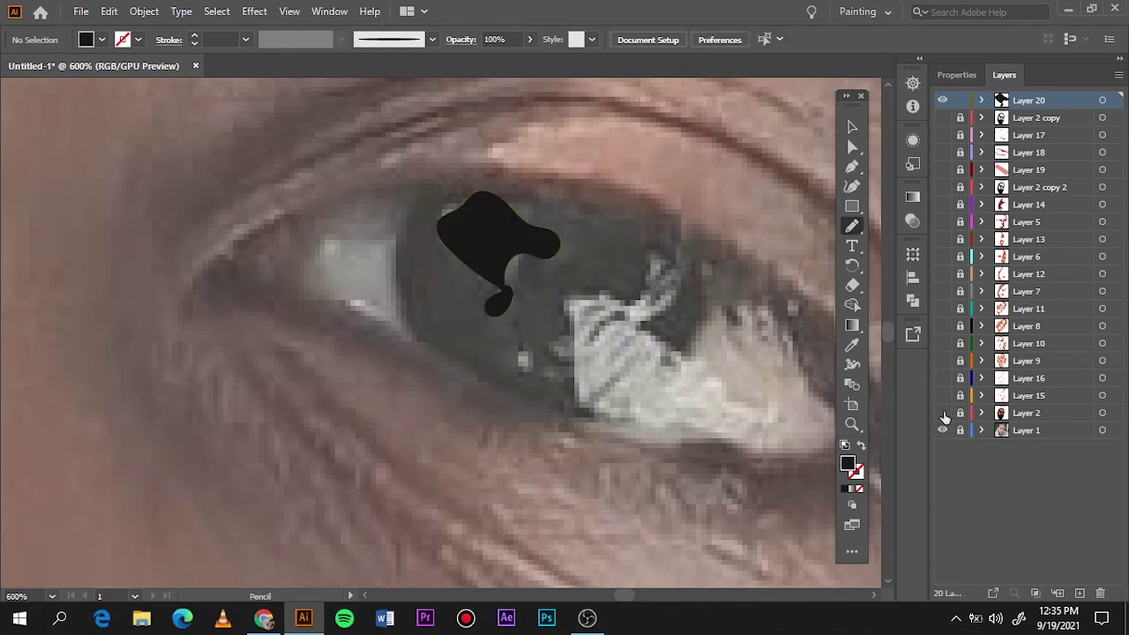
pyautogui.click(943, 413)
pyautogui.moveTo(654, 307); pyautogui.dragTo(624, 309)
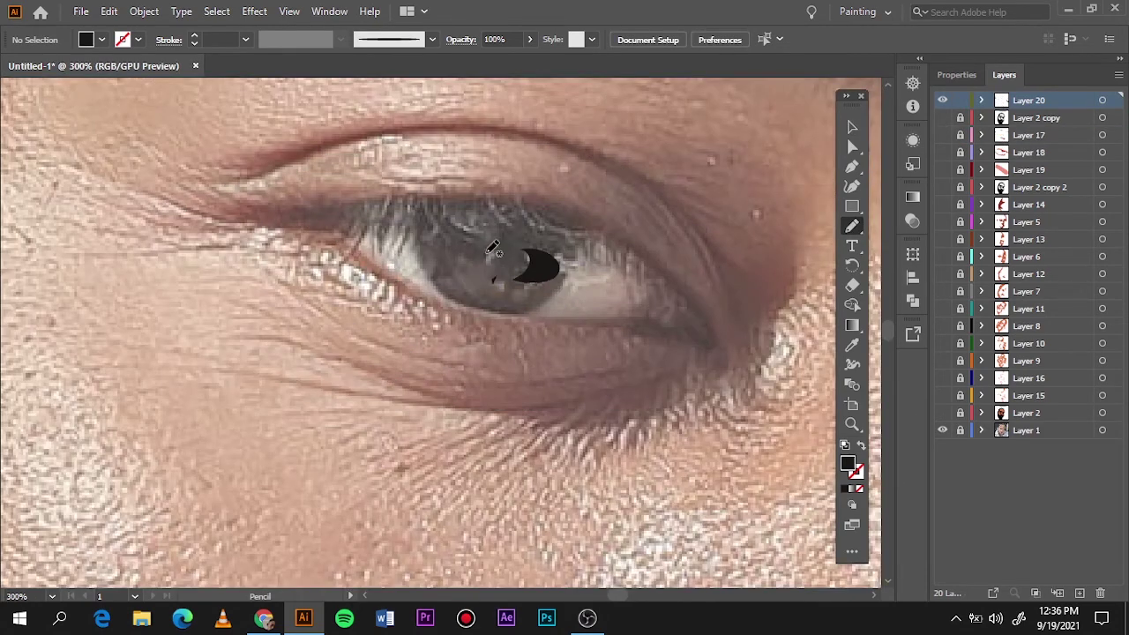
pyautogui.moveTo(493, 249); pyautogui.dragTo(496, 283)
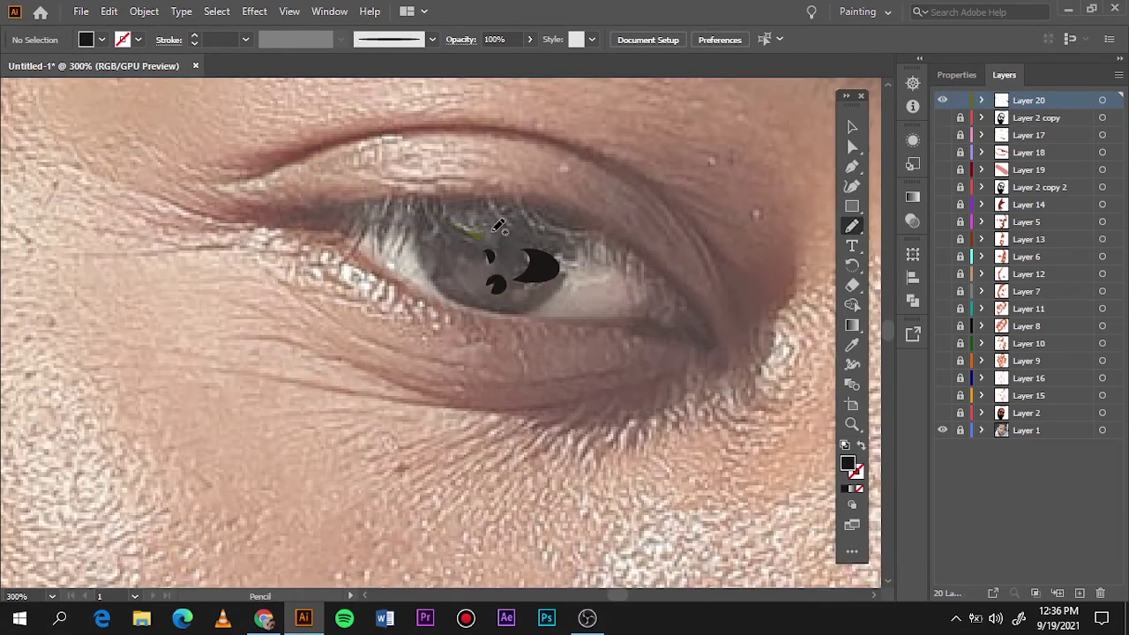
pyautogui.moveTo(450, 233); pyautogui.dragTo(534, 225)
pyautogui.click(942, 412)
pyautogui.hotkey('ctrl', '0')
pyautogui.click(943, 429)
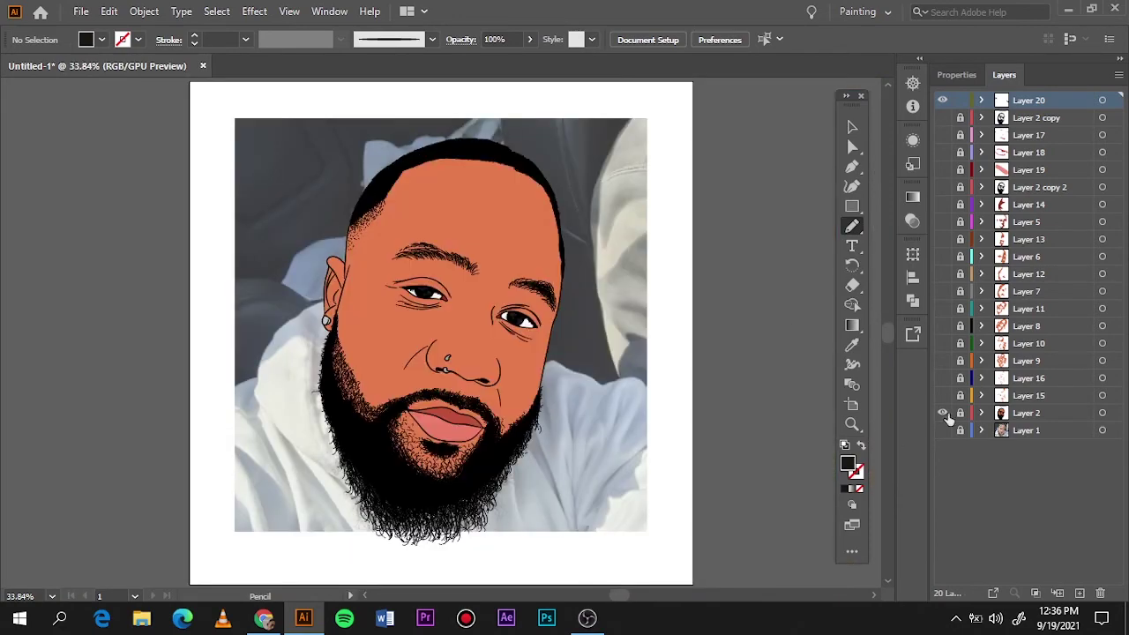
# Step: Show all shading layers, create Layer 21, and draw a thin ellipse above the artboard
pyautogui.click(942, 430)
pyautogui.moveTo(942, 117); pyautogui.dragTo(942, 396)
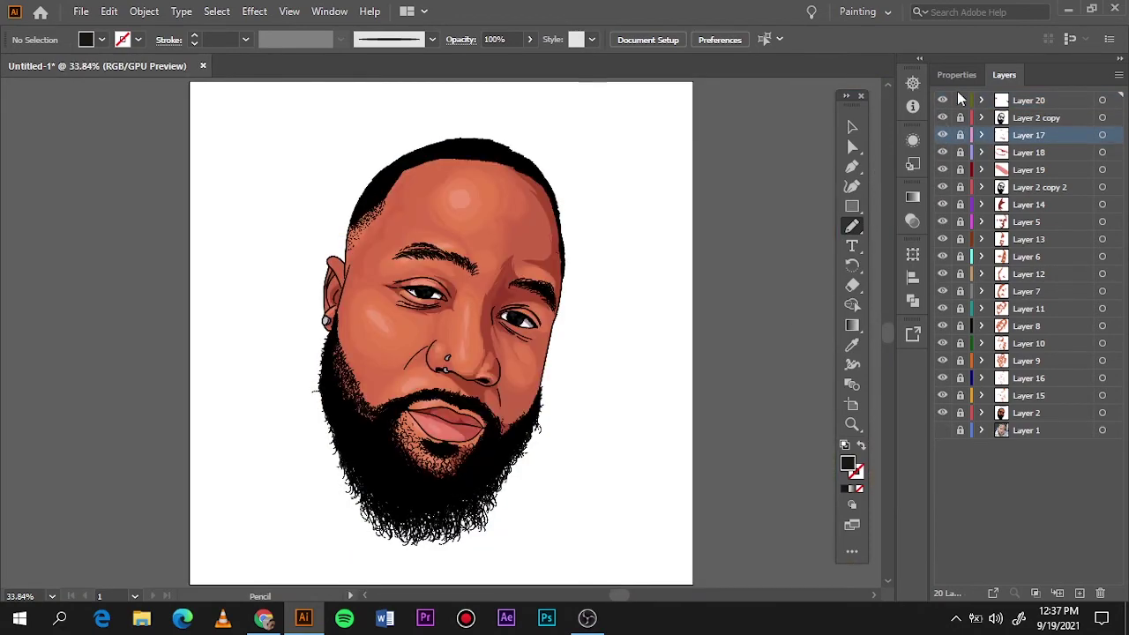
pyautogui.hotkey('ctrl', 'l')
pyautogui.scroll(3, 309, 253)
pyautogui.press('l')
pyautogui.moveTo(443, 137); pyautogui.dragTo(703, 148)
# Step: Give the ellipse a gradient fill with both stops set to black
pyautogui.click(102, 39)
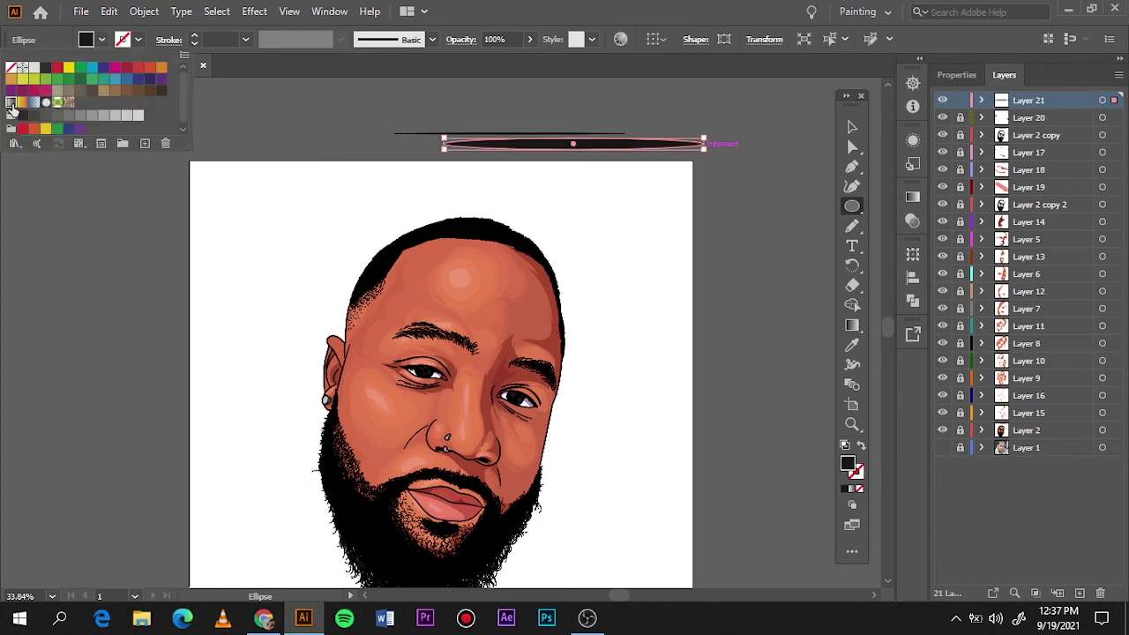
pyautogui.click(11, 105)
pyautogui.doubleClick(718, 326)
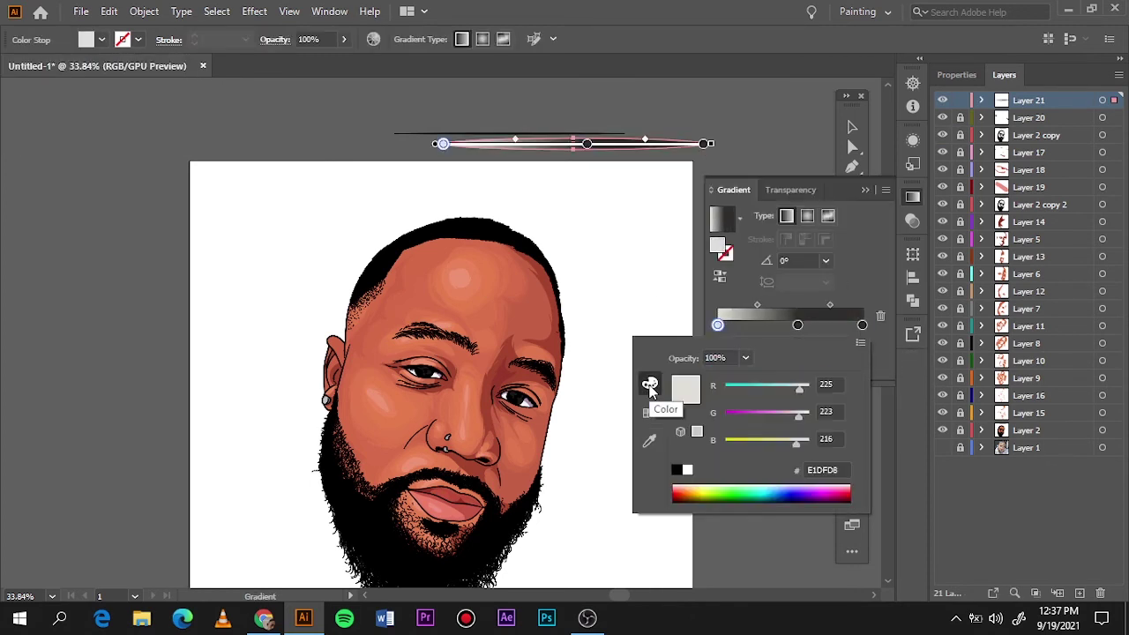
pyautogui.click(677, 469)
pyautogui.doubleClick(862, 325)
pyautogui.click(677, 470)
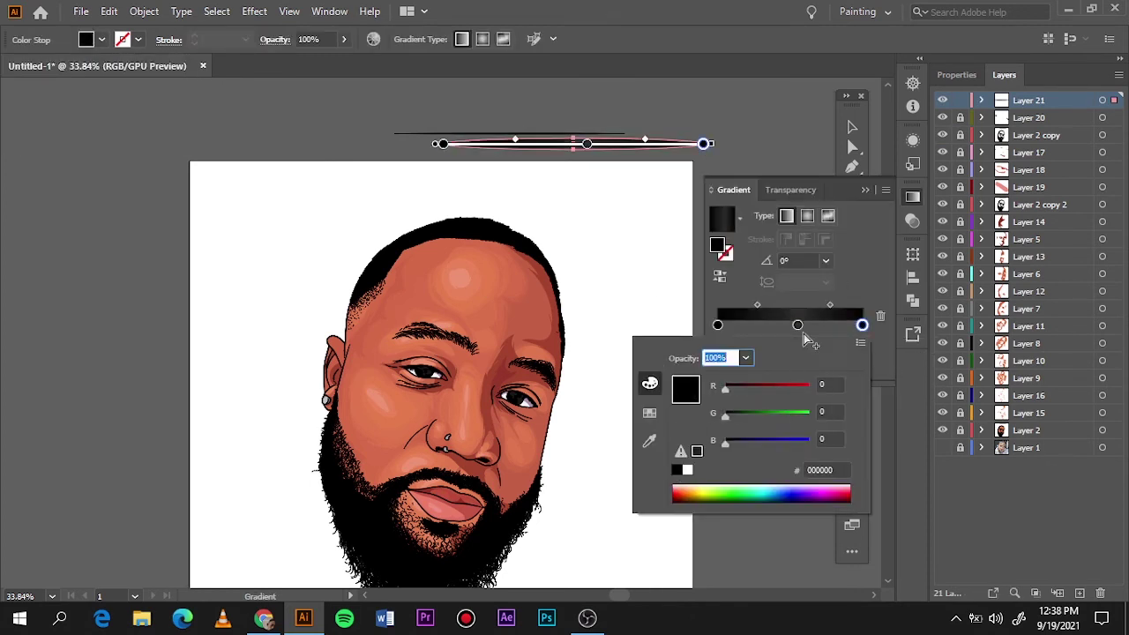
pyautogui.click(649, 412)
pyautogui.click(852, 126)
pyautogui.click(617, 97)
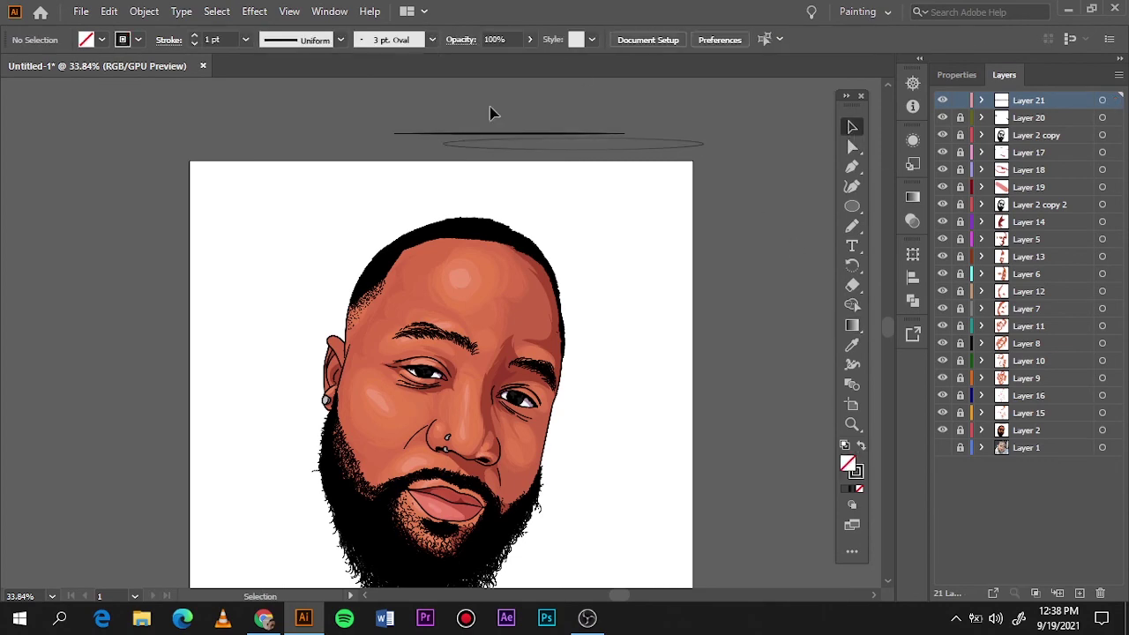
# Step: Test a Paintbrush stroke beside the artboard
pyautogui.press('b')
pyautogui.moveTo(756, 302); pyautogui.dragTo(747, 348)
pyautogui.scroll(-3, 750, 335)
pyautogui.scroll(2, 391, 411)
pyautogui.scroll(2, 210, 181)
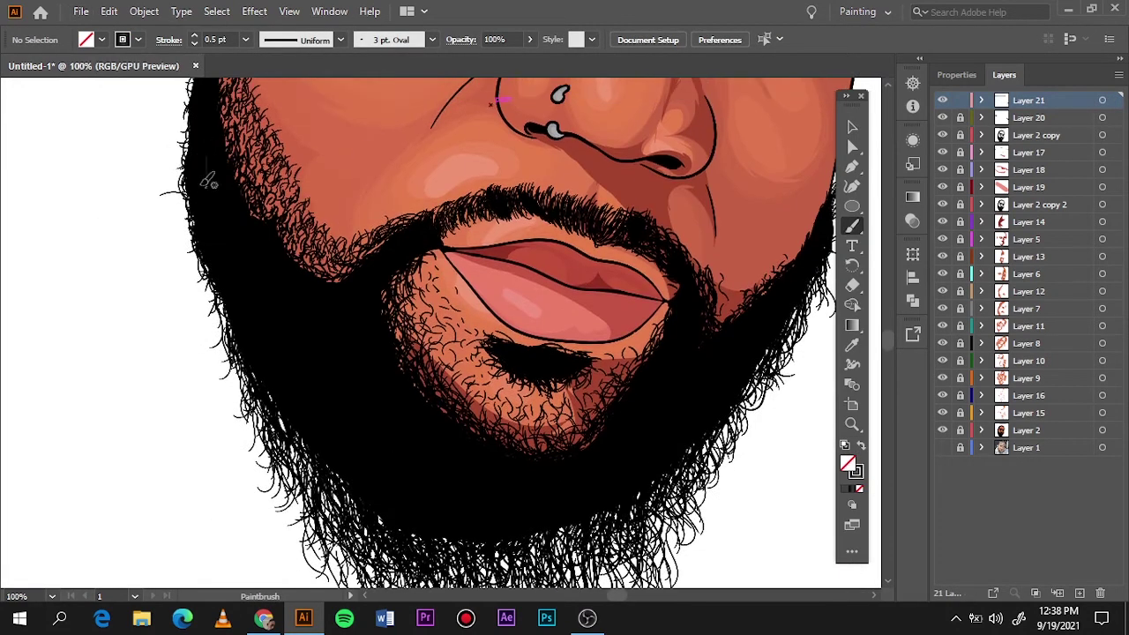
# Step: Paint fine 0.5 pt grey strands across the middle of the beard
pyautogui.hotkey('ctrl', '0')
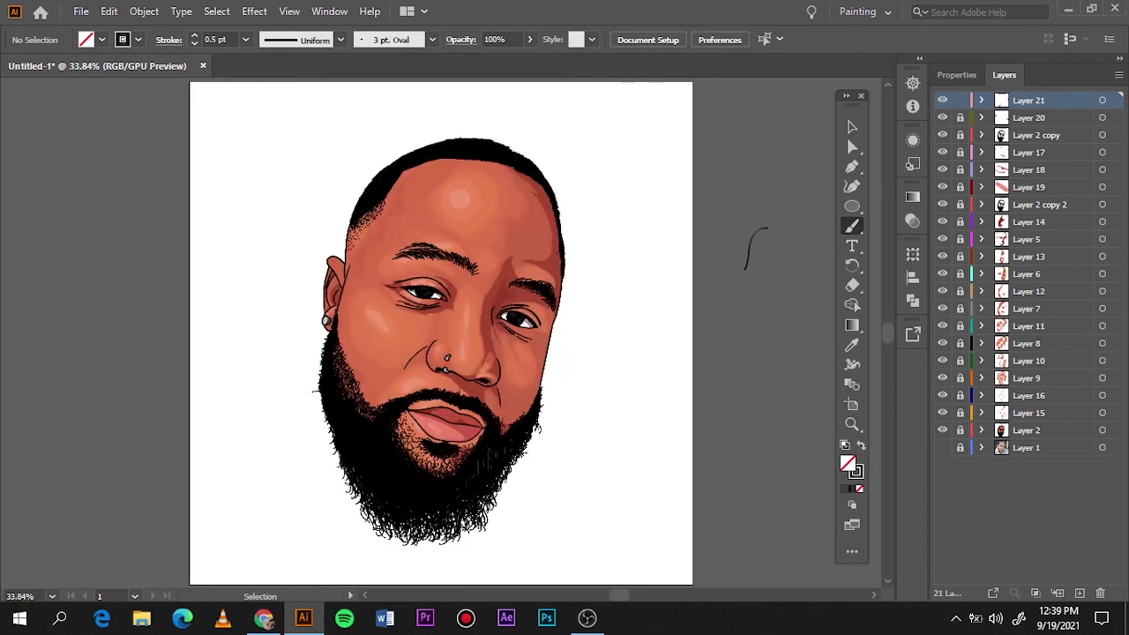
pyautogui.scroll(5, 498, 496)
pyautogui.scroll(-2, 300, 416)
pyautogui.moveTo(323, 407); pyautogui.dragTo(302, 457)
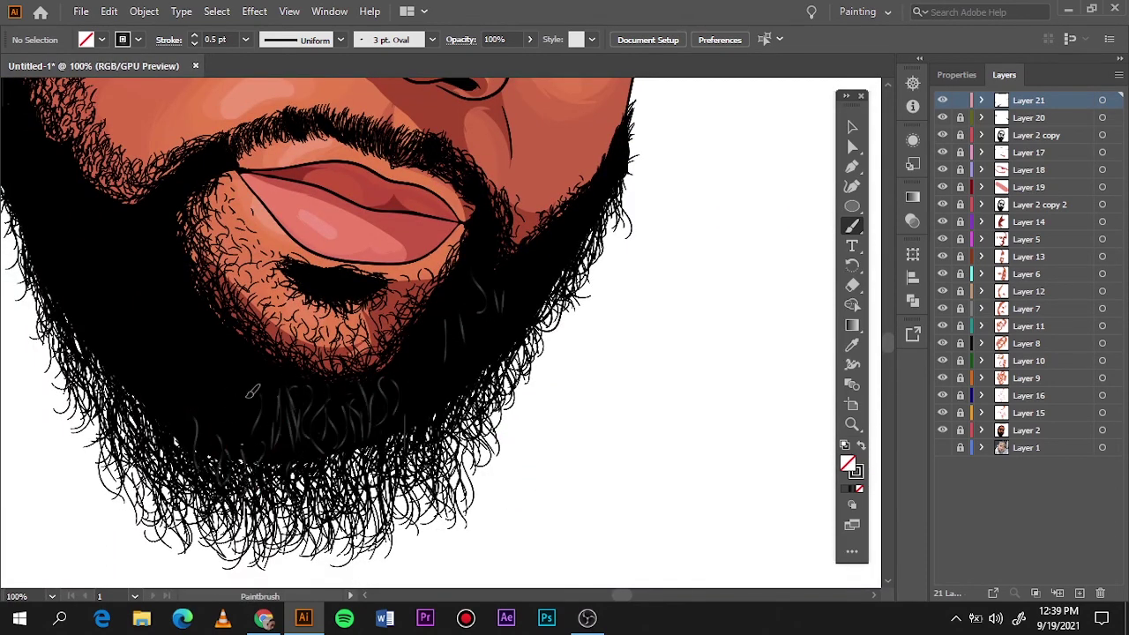
pyautogui.moveTo(412, 365)
pyautogui.mouseDown()
pyautogui.moveTo(401, 402)
pyautogui.moveTo(429, 423)
pyautogui.mouseUp()
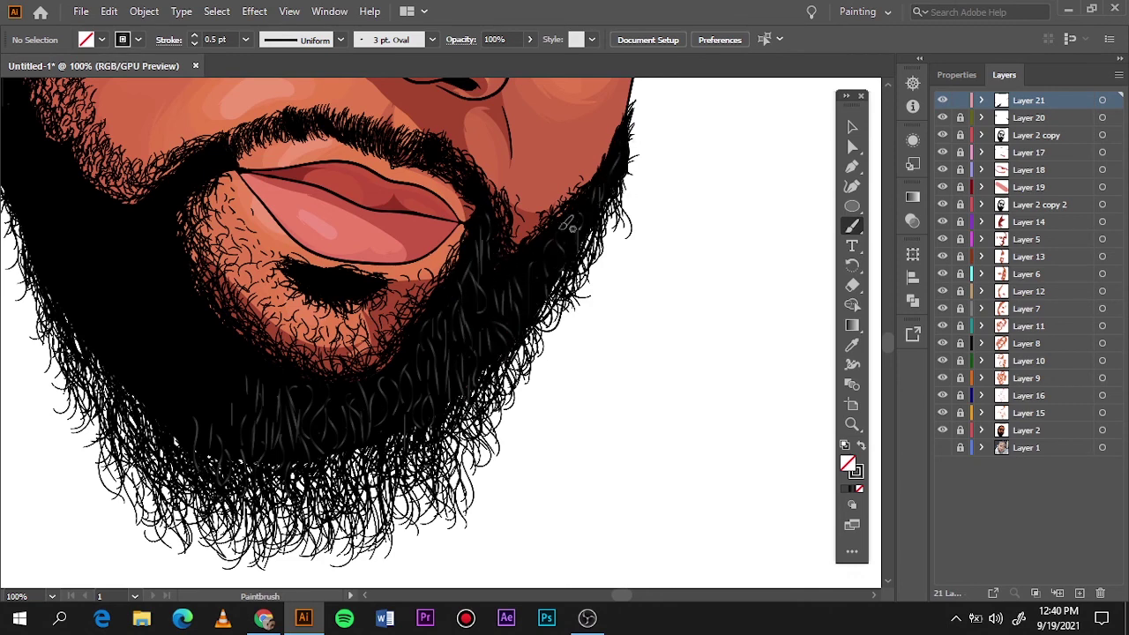
pyautogui.hotkey('ctrl', '0')
pyautogui.hotkey('ctrl', '1')
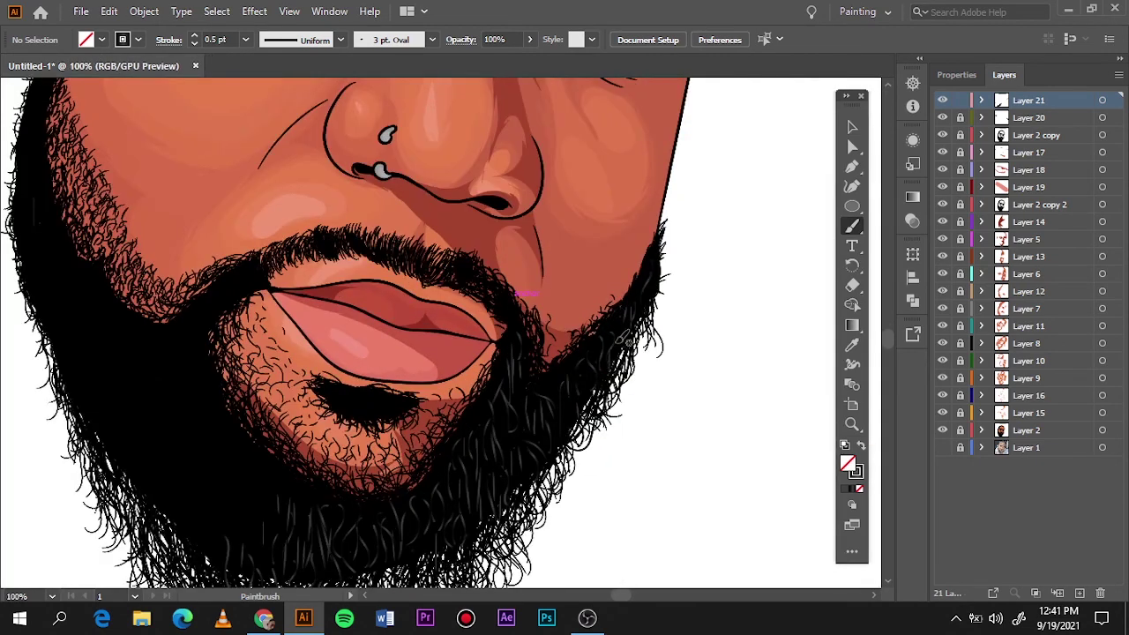
# Step: Add grey strands to the right, lower and left parts of the beard
pyautogui.moveTo(480, 401); pyautogui.dragTo(459, 446)
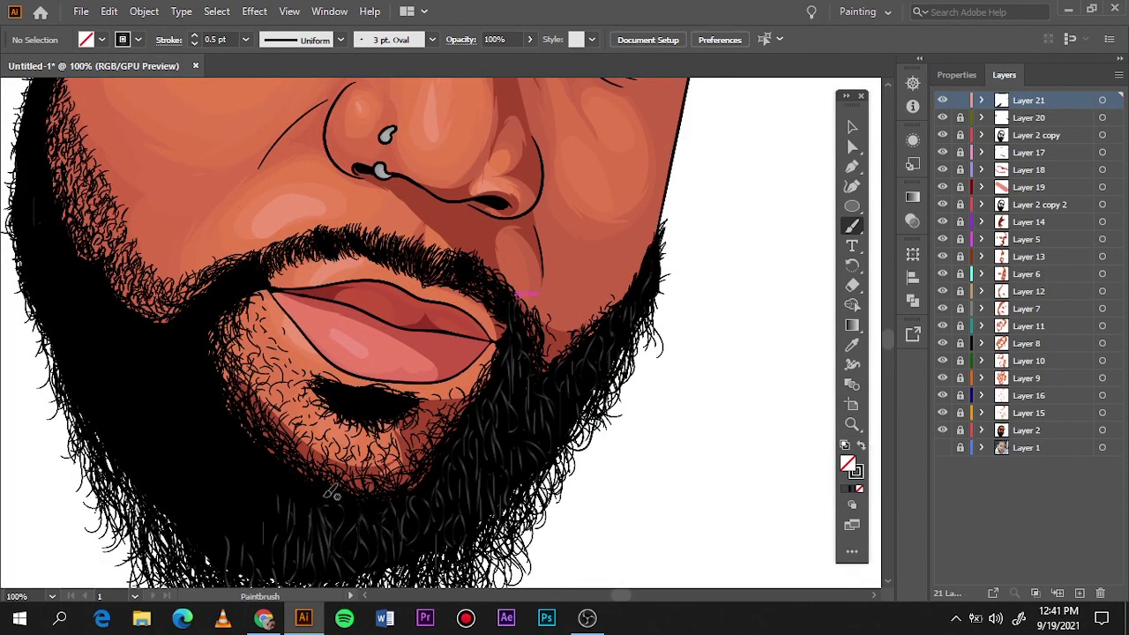
pyautogui.moveTo(219, 517); pyautogui.dragTo(223, 509)
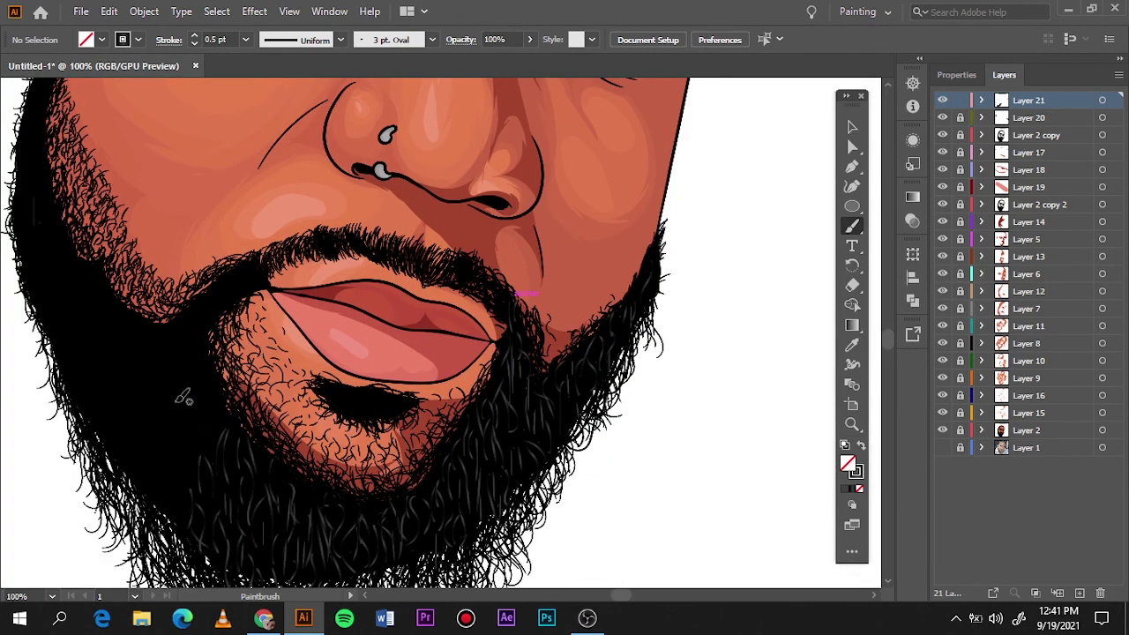
pyautogui.moveTo(183, 398); pyautogui.dragTo(459, 358)
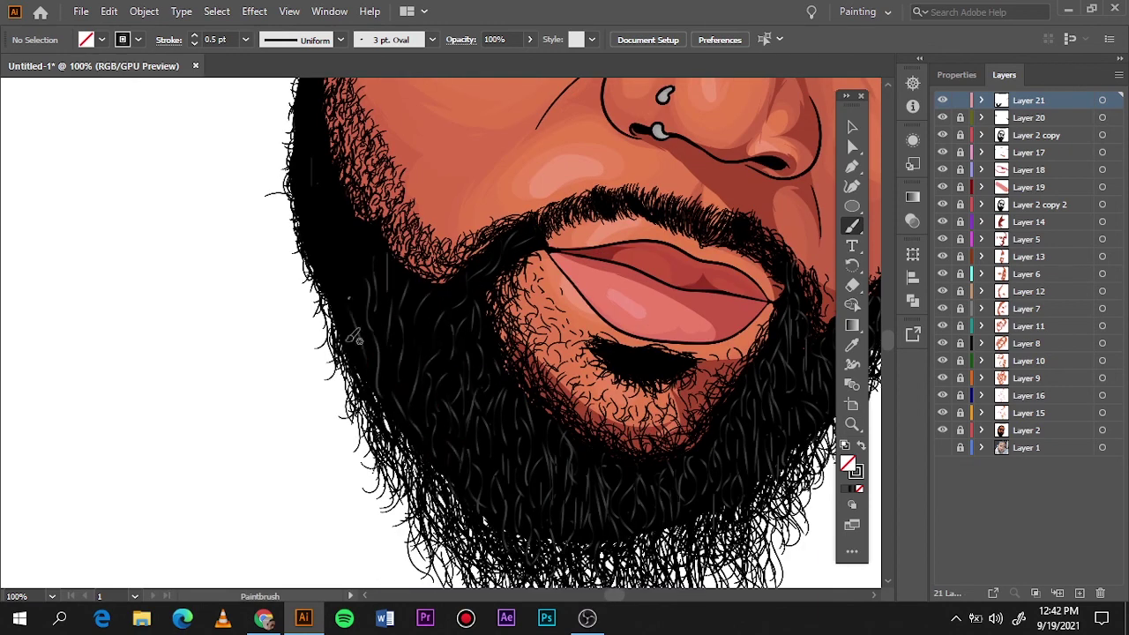
pyautogui.moveTo(366, 339); pyautogui.dragTo(369, 277)
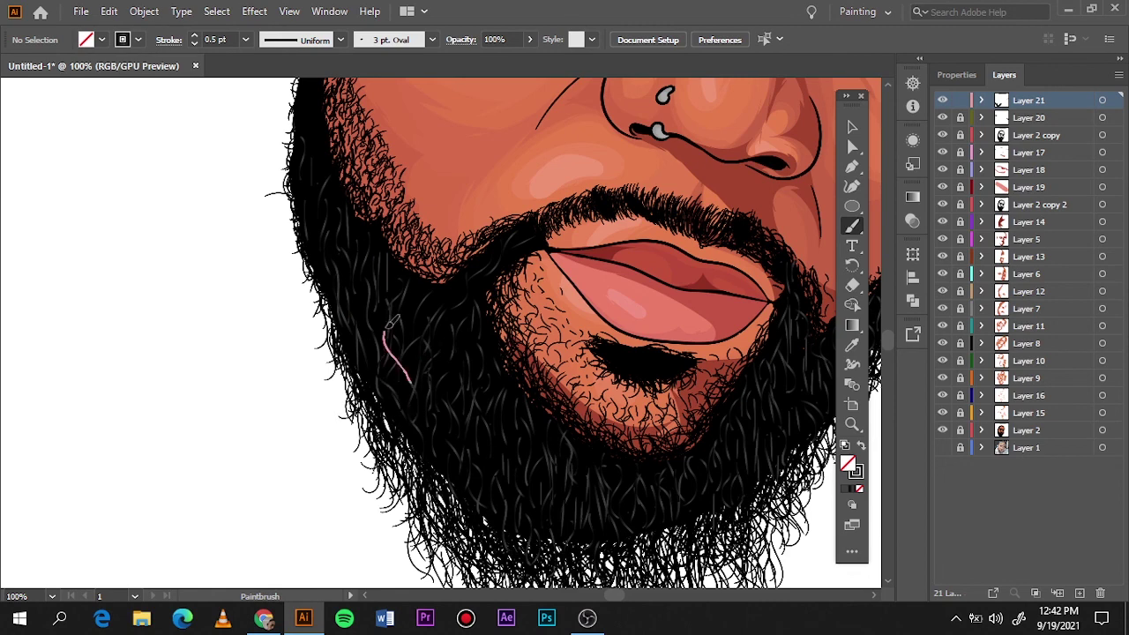
pyautogui.scroll(4, 386, 385)
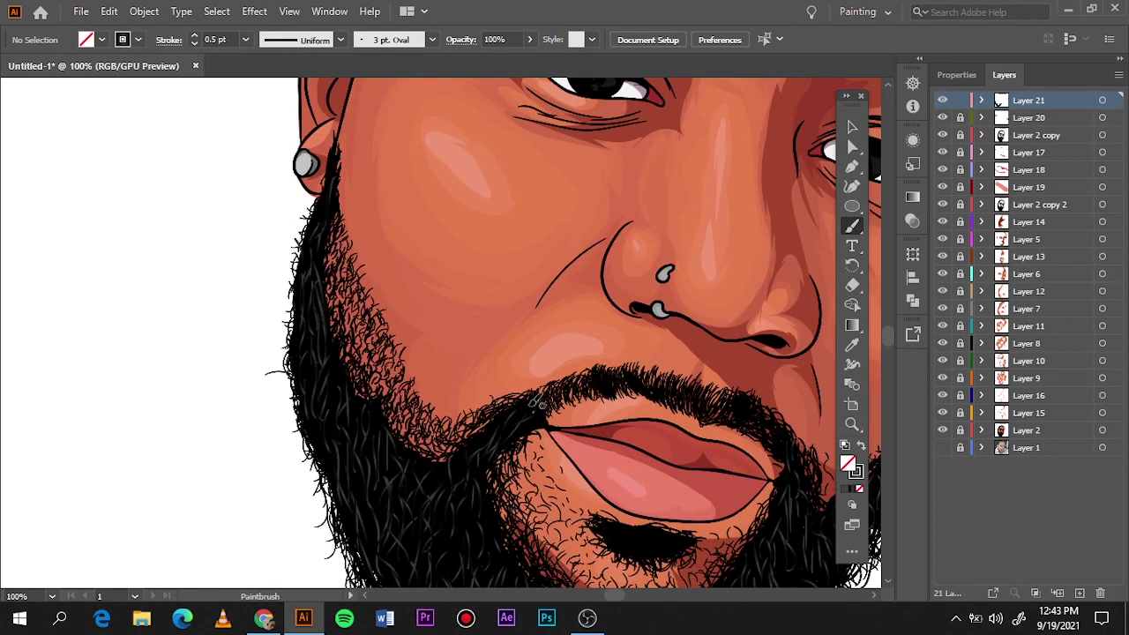
pyautogui.moveTo(668, 367)
pyautogui.mouseDown()
pyautogui.moveTo(756, 239)
pyautogui.moveTo(300, 174)
pyautogui.mouseUp()
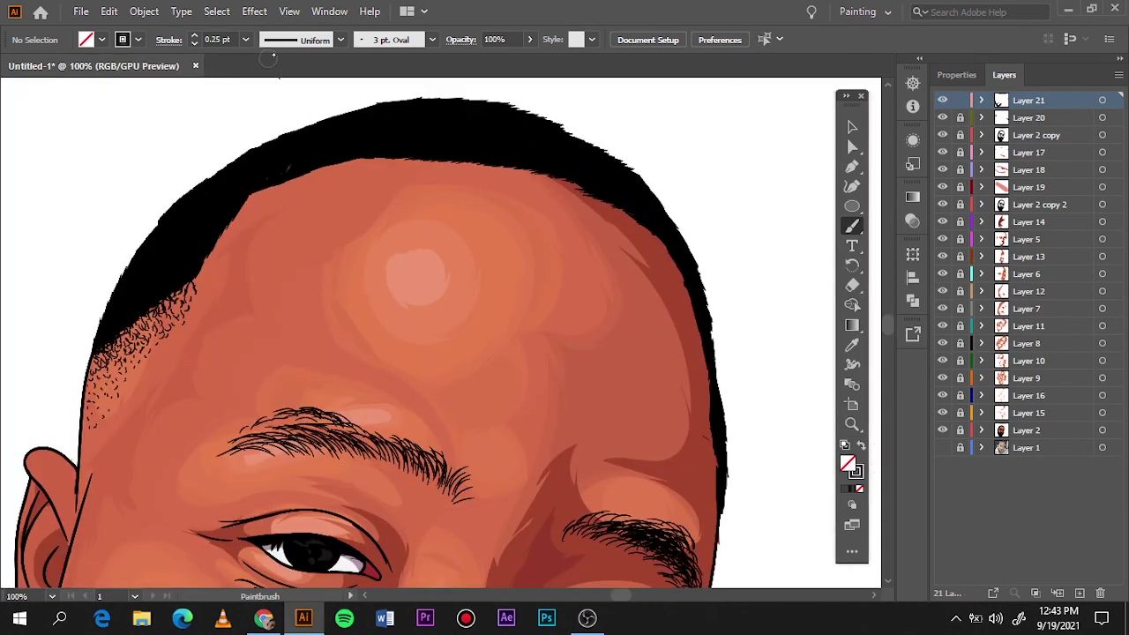
# Step: Zoom over the hairline while painting 0.25 pt grey strands across the top of the head
pyautogui.scroll(2, 464, 189)
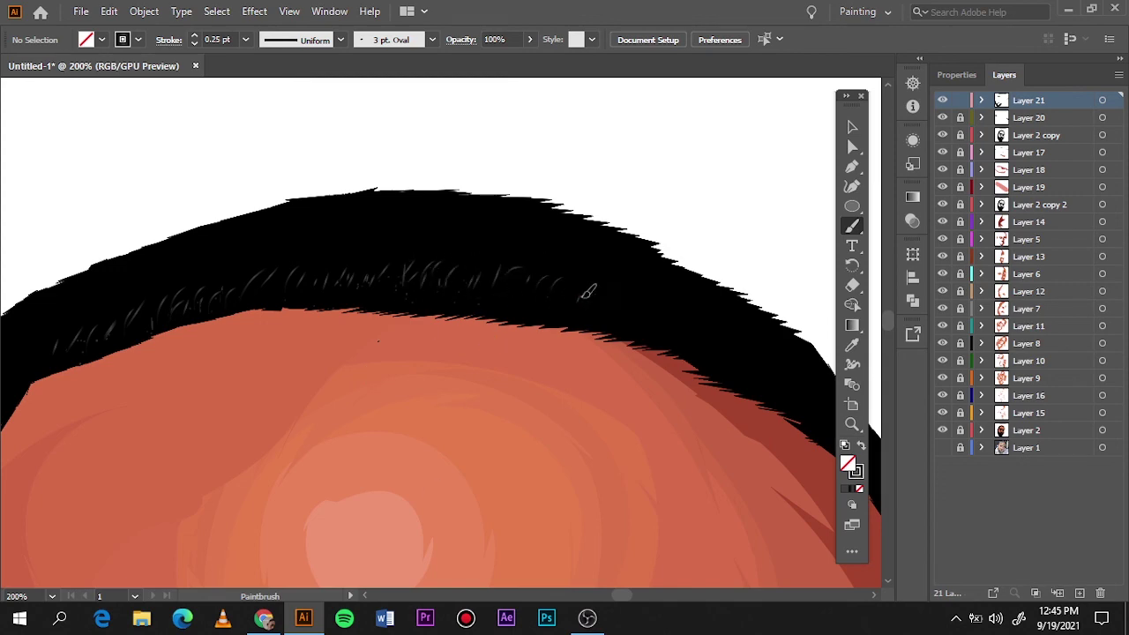
pyautogui.keyDown('alt'); pyautogui.scroll(-5, 587, 291); pyautogui.keyUp('alt')
pyautogui.keyDown('alt'); pyautogui.scroll(5, 462, 184); pyautogui.keyUp('alt')
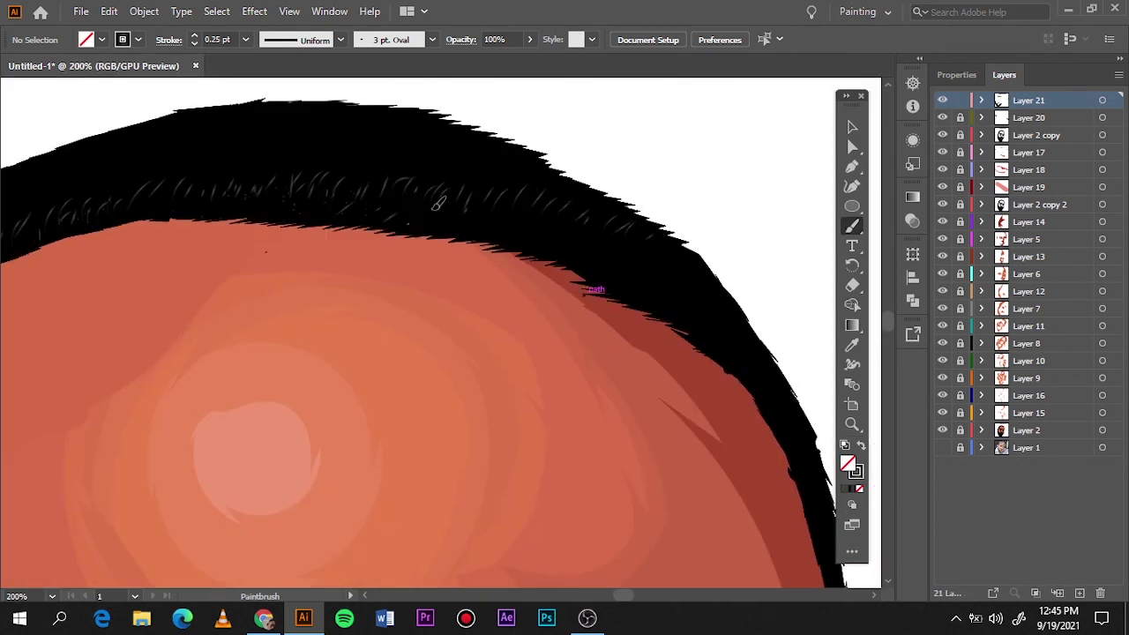
pyautogui.keyDown('alt'); pyautogui.scroll(-4, 562, 243); pyautogui.keyUp('alt')
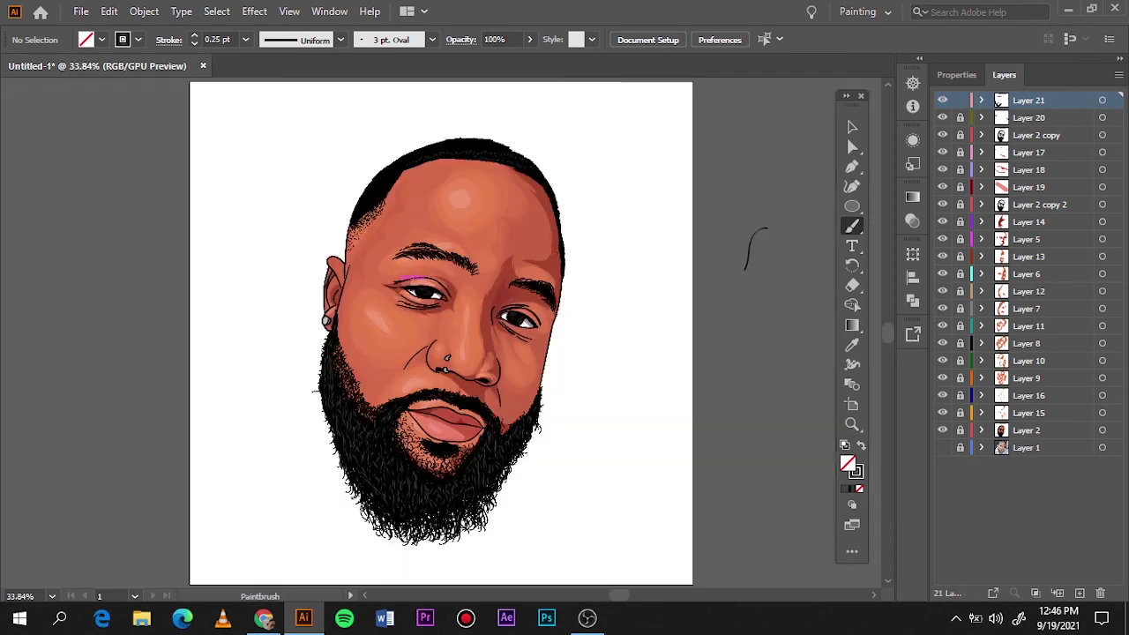
pyautogui.keyDown('alt'); pyautogui.scroll(3, 585, 185); pyautogui.keyUp('alt')
pyautogui.keyDown('alt'); pyautogui.scroll(1, 426, 217); pyautogui.keyUp('alt')
pyautogui.keyDown('alt'); pyautogui.scroll(1, 266, 217); pyautogui.keyUp('alt')
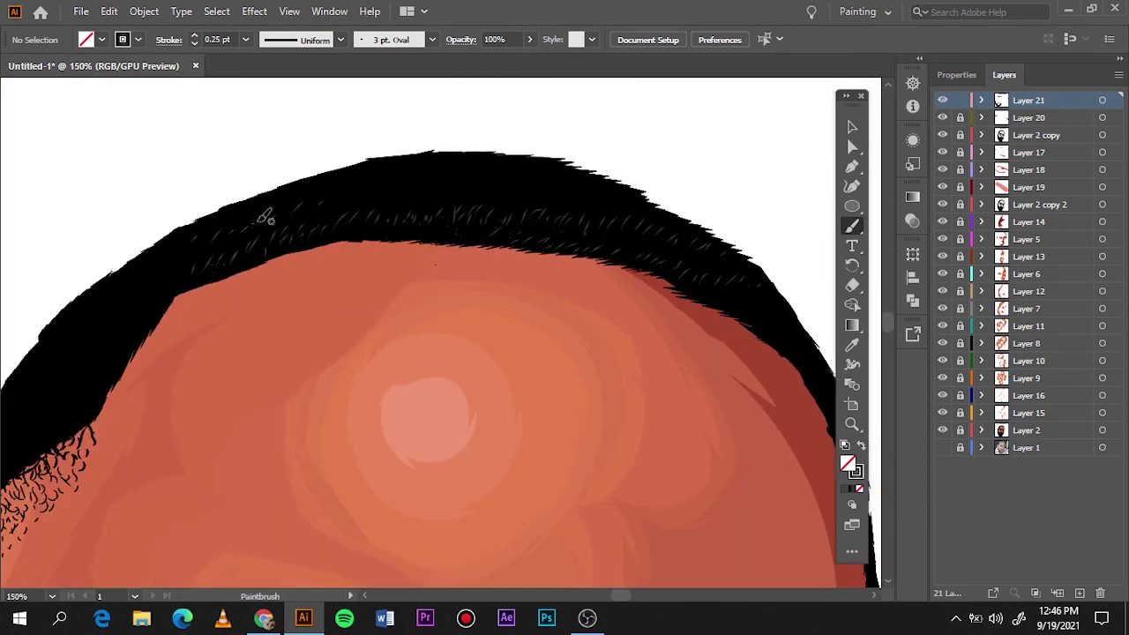